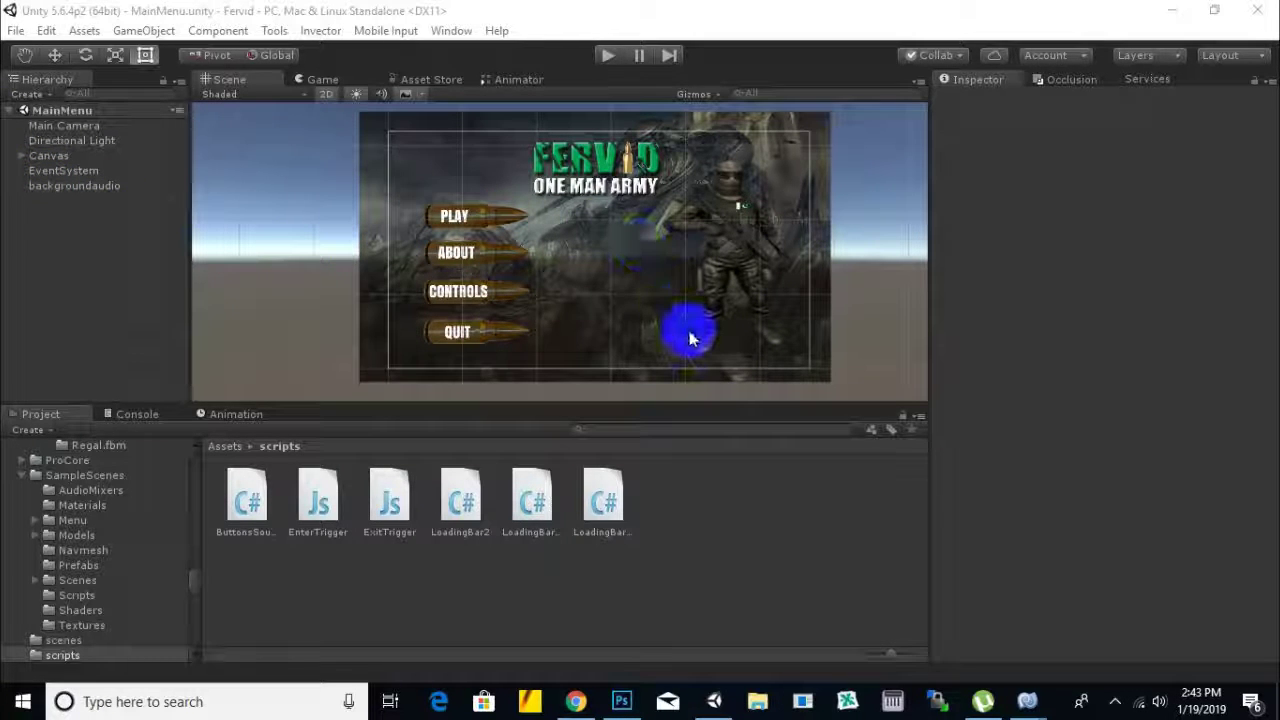
- Switch to the MonoDevelop window with the LoadingBar2.cs script and show the script from its first line
{"action": "scroll", "coordinate": [689, 330], "scroll_direction": "down", "scroll_amount": 1}
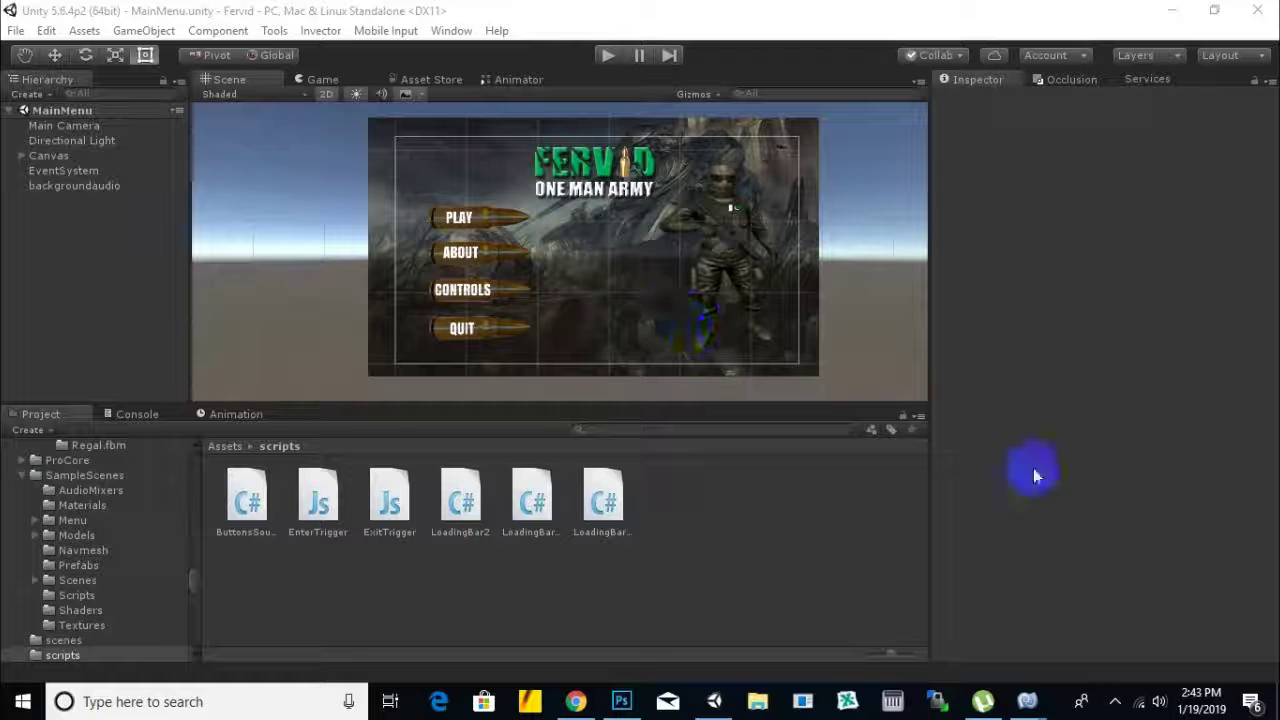
{"action": "mouse_move", "coordinate": [1030, 700]}
{"action": "left_click", "coordinate": [1114, 628]}
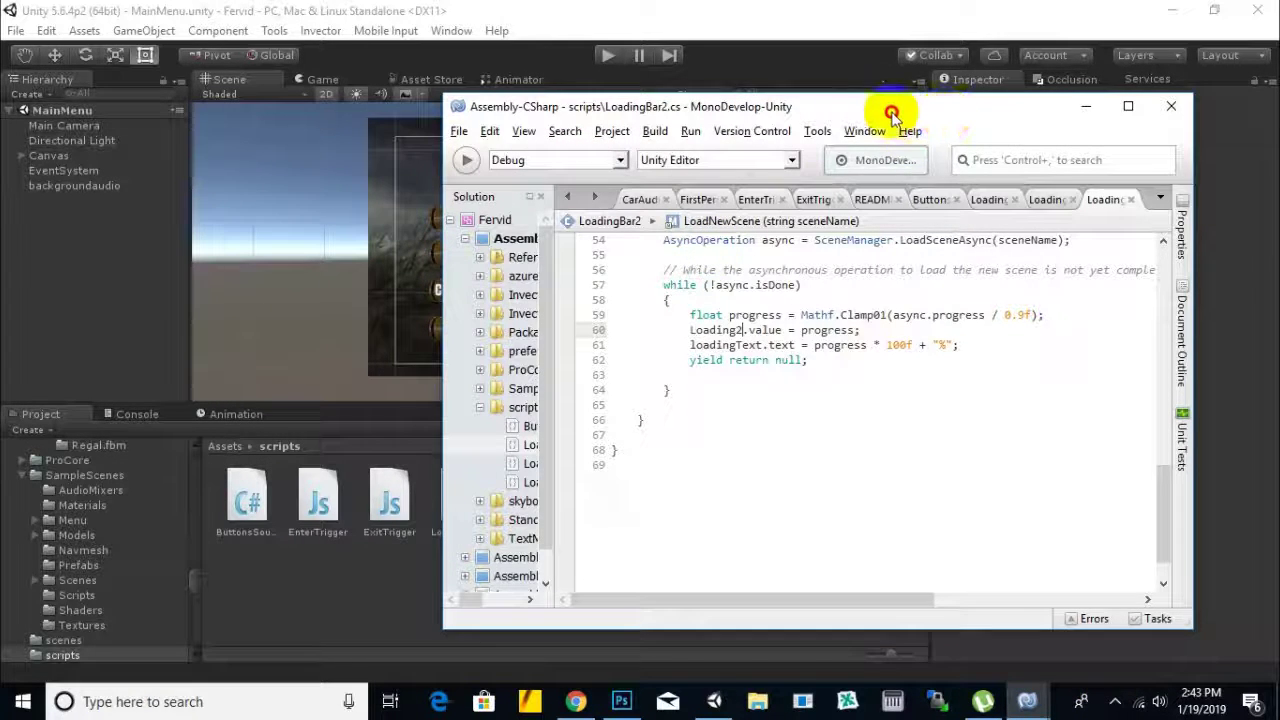
{"action": "left_click_drag", "start_coordinate": [908, 113], "coordinate": [842, 106]}
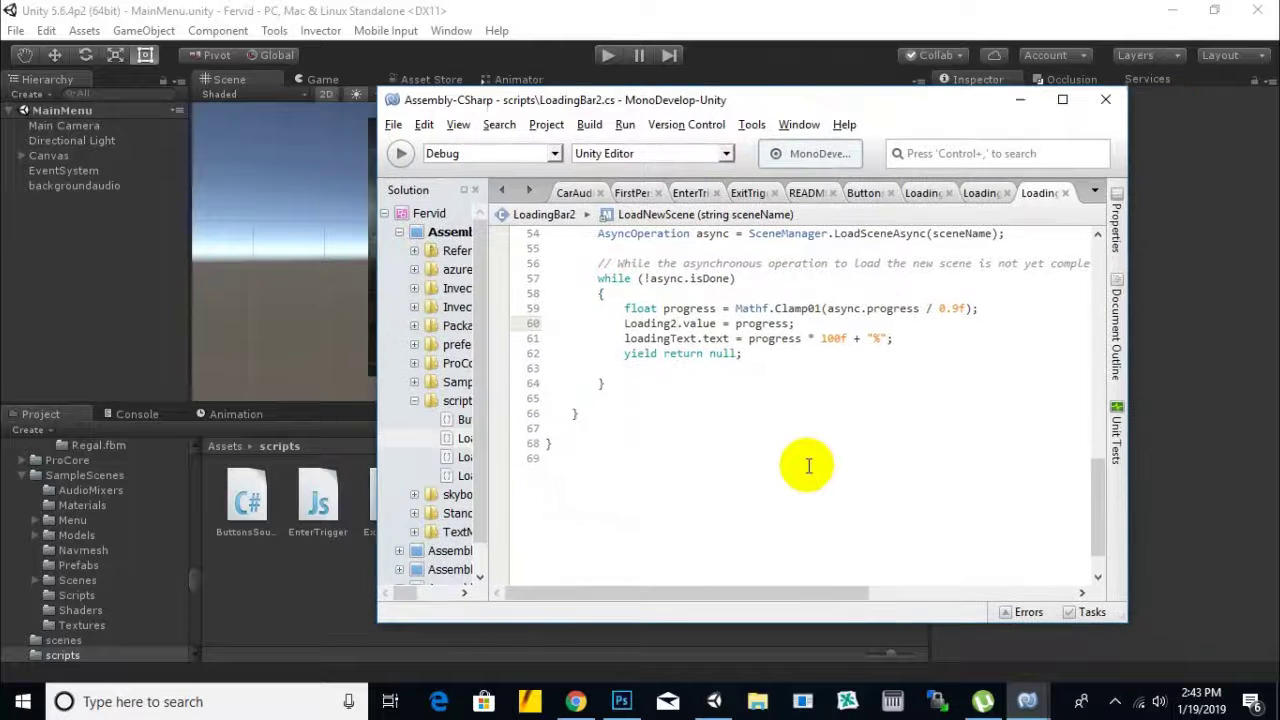
{"action": "left_click_drag", "start_coordinate": [1098, 512], "coordinate": [1103, 274]}
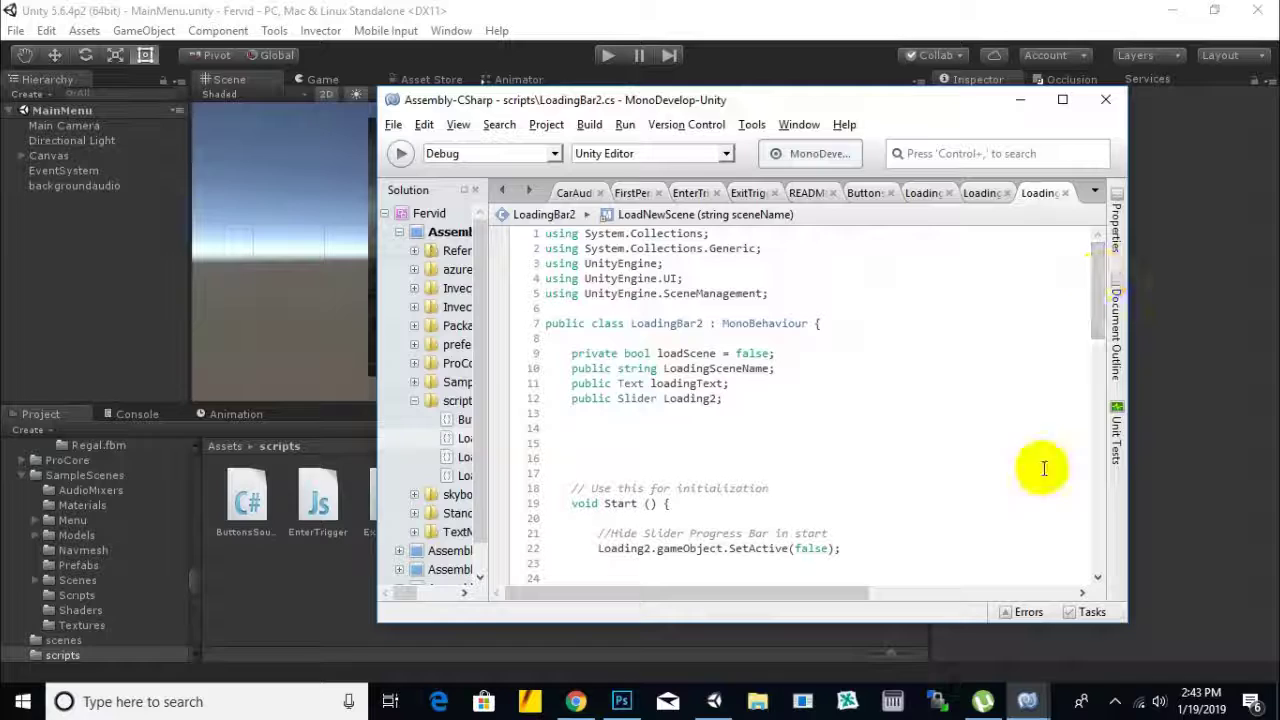
{"action": "left_click_drag", "start_coordinate": [910, 99], "coordinate": [803, 88]}
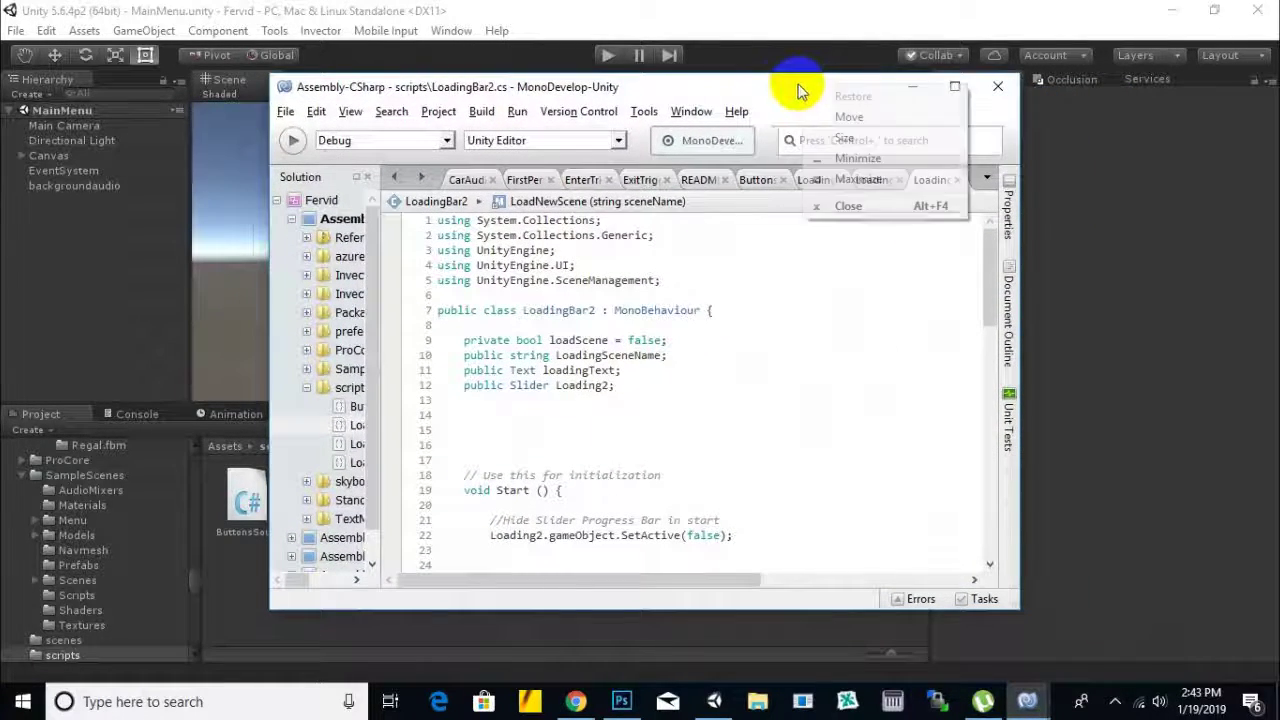
- Examine the using directives at the start of LoadingBar2.cs, especially UnityEngine.UI and UnityEngine.SceneManagement
{"action": "left_click", "coordinate": [652, 236]}
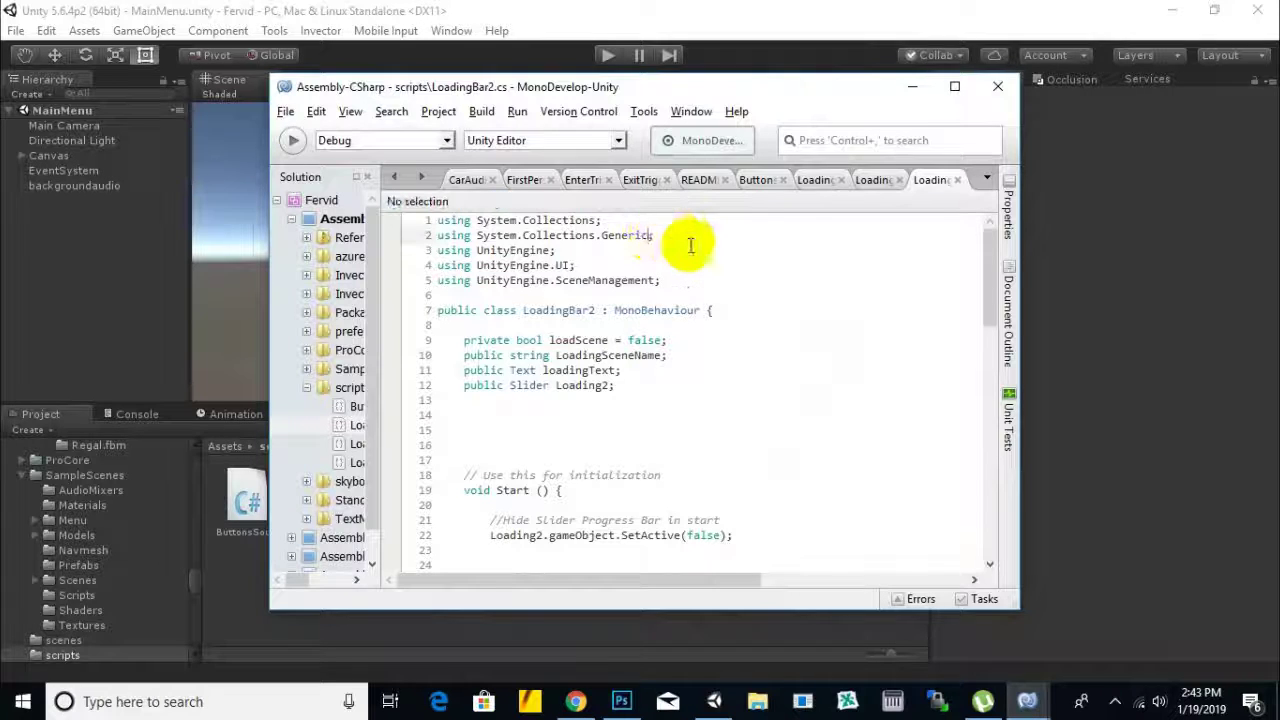
{"action": "left_click", "coordinate": [668, 281]}
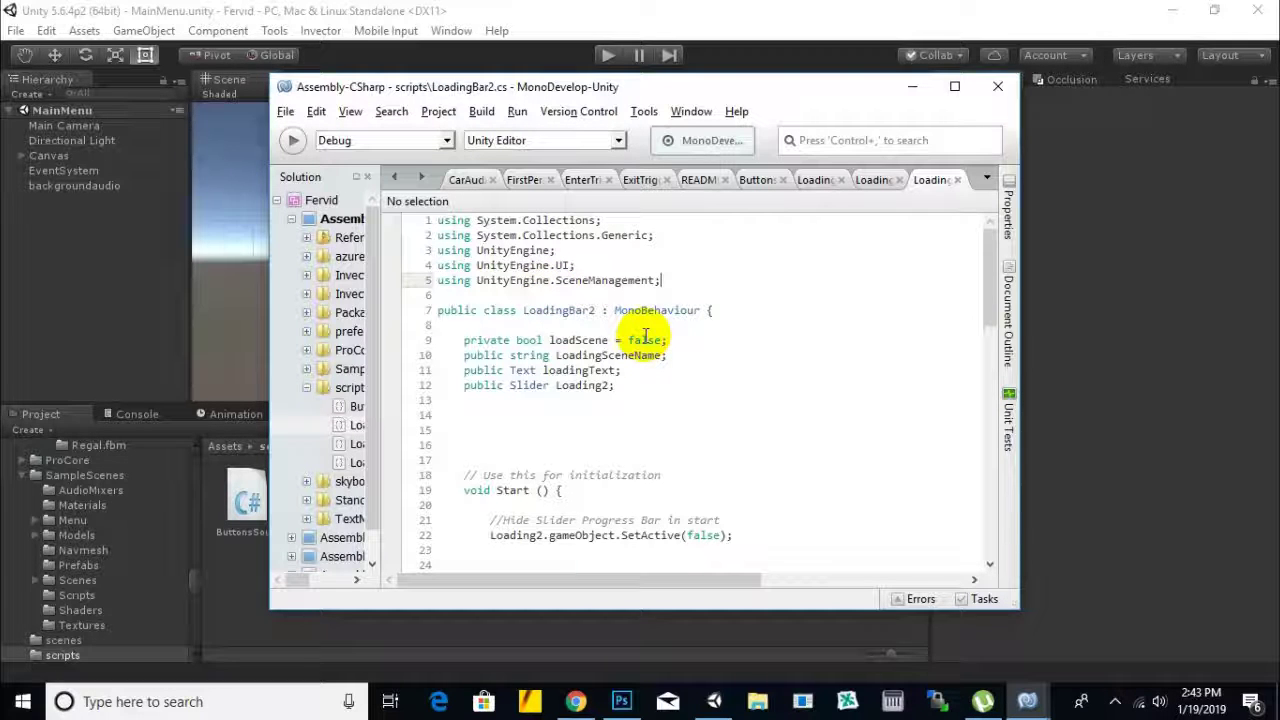
{"action": "mouse_move", "coordinate": [645, 338]}
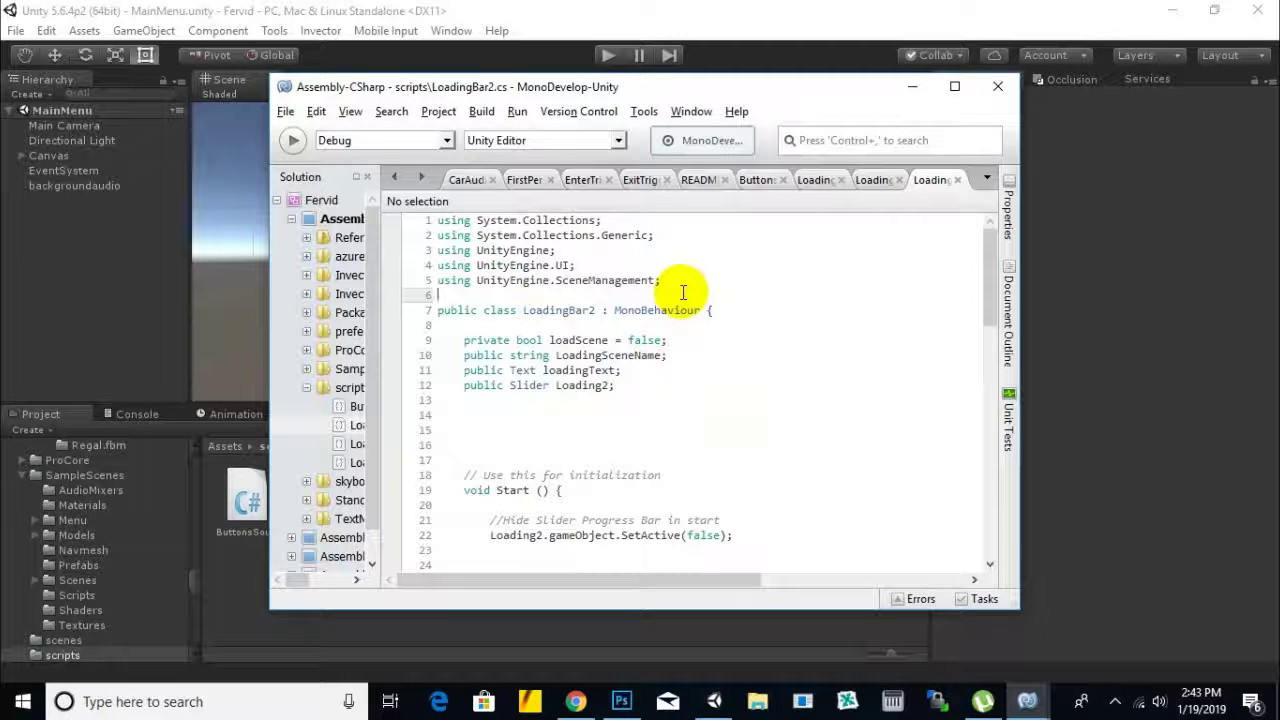
{"action": "left_click_drag", "start_coordinate": [664, 388], "coordinate": [538, 327]}
{"action": "left_click", "coordinate": [538, 327]}
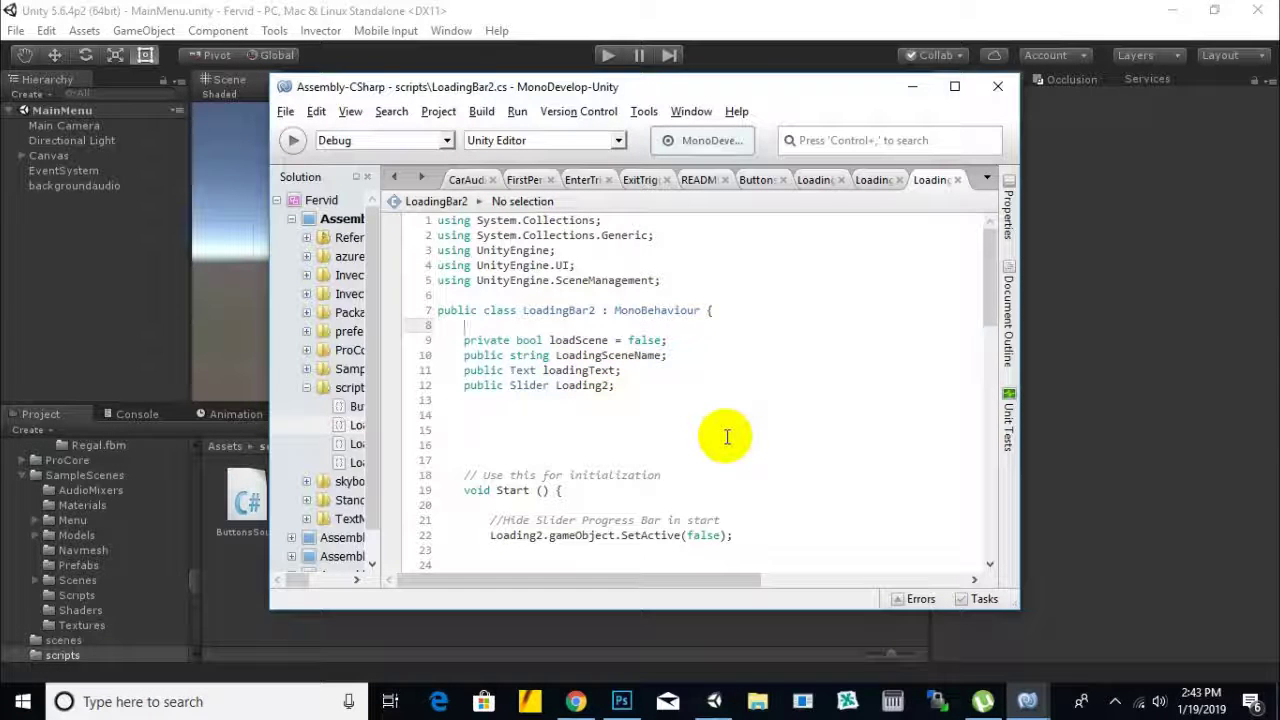
{"action": "scroll", "coordinate": [718, 426], "scroll_direction": "down", "scroll_amount": 1}
{"action": "scroll", "coordinate": [718, 426], "scroll_direction": "up", "scroll_amount": 1}
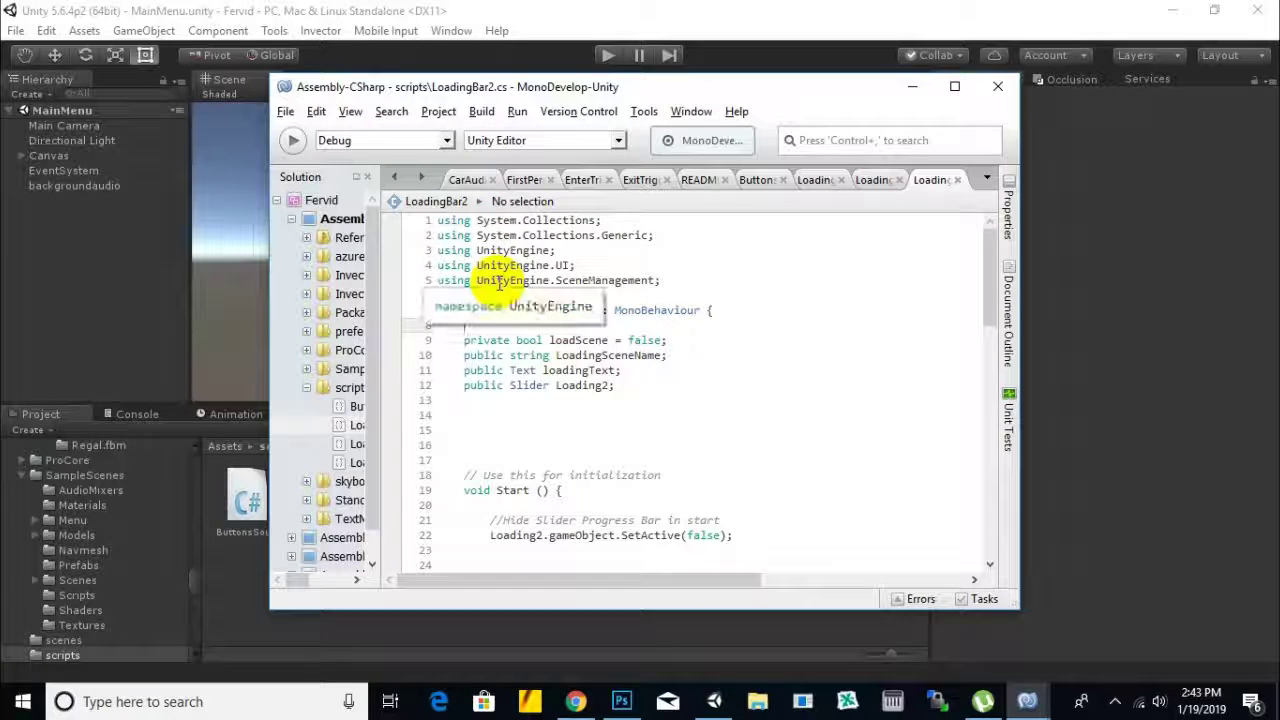
{"action": "left_click_drag", "start_coordinate": [437, 265], "coordinate": [583, 265]}
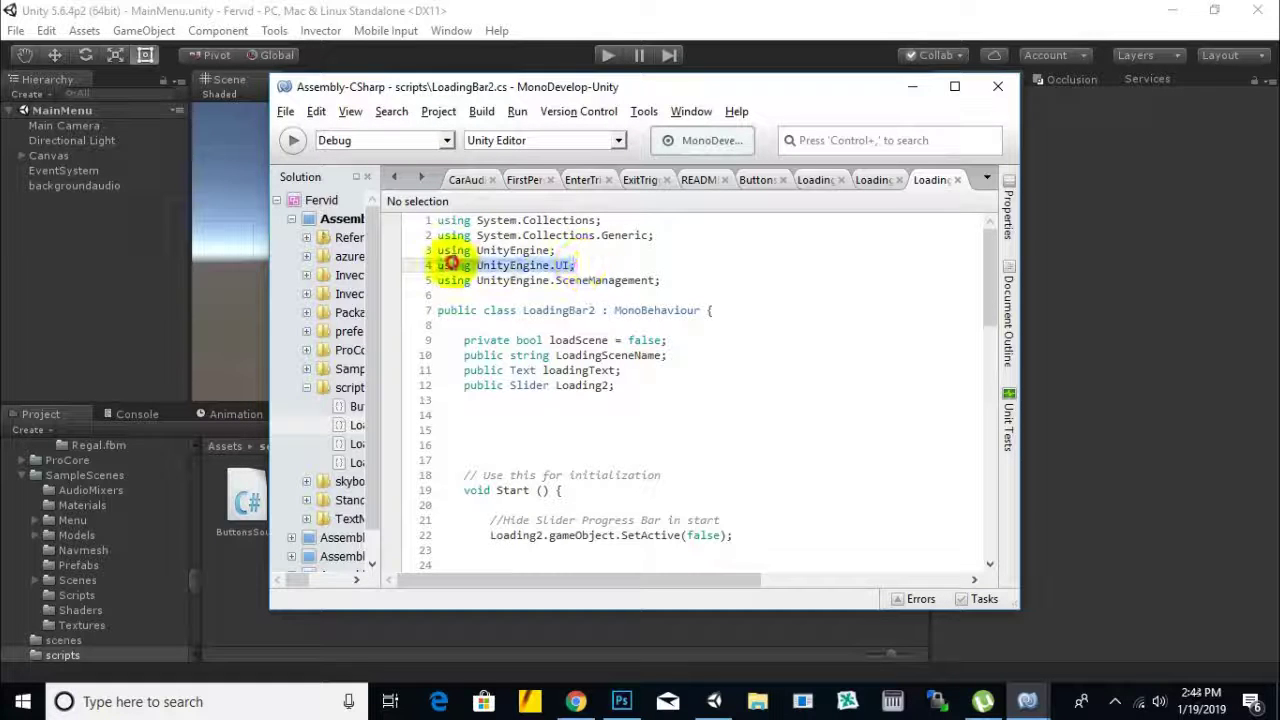
{"action": "left_click", "coordinate": [556, 264]}
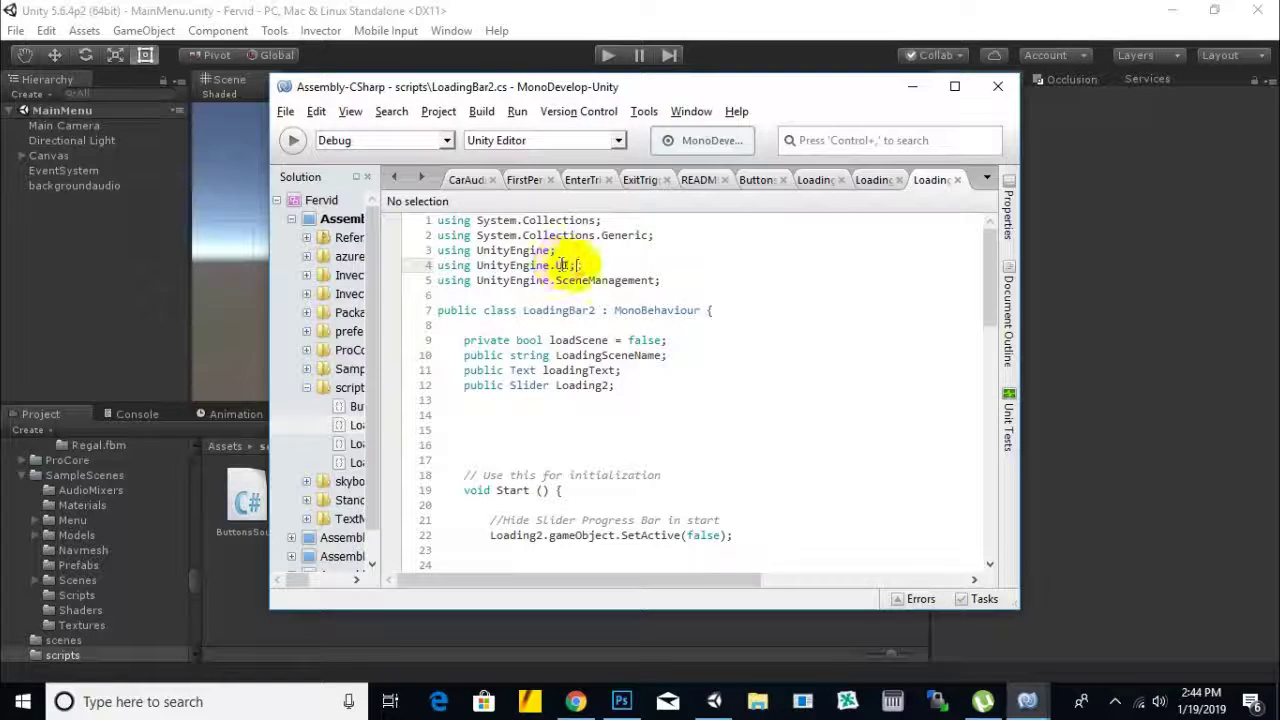
{"action": "left_click_drag", "start_coordinate": [563, 265], "coordinate": [428, 265]}
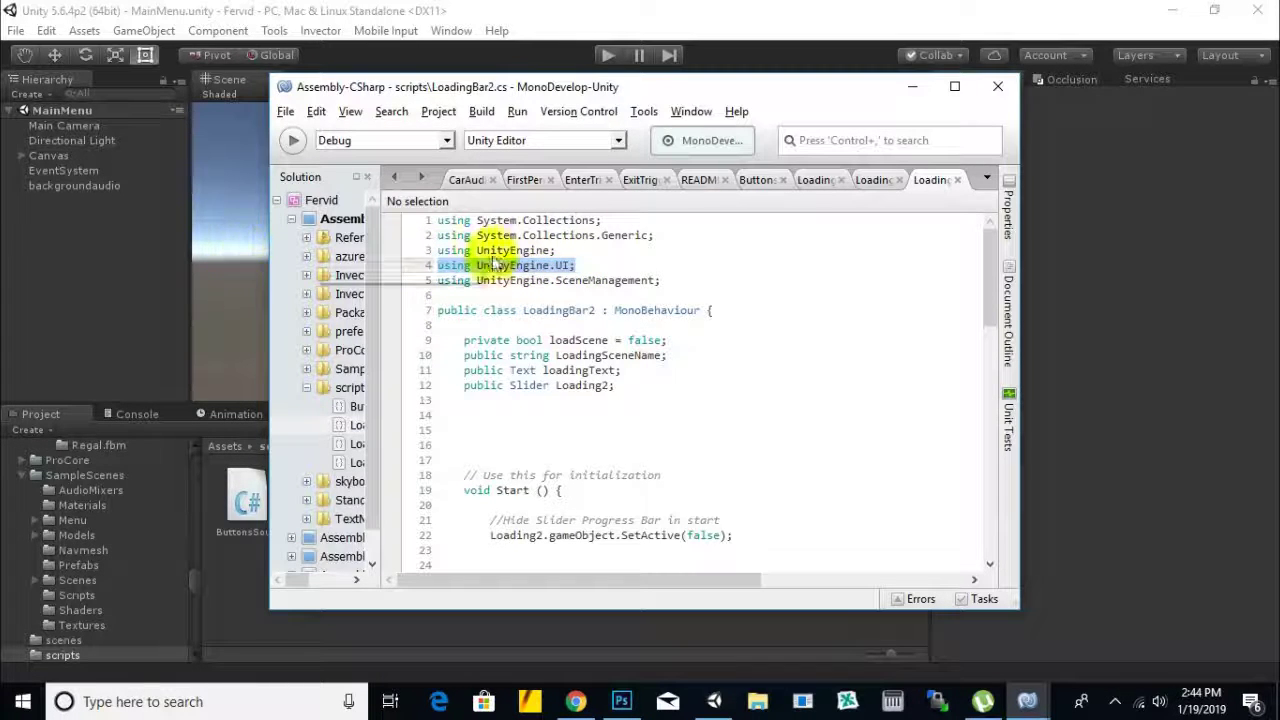
{"action": "left_click_drag", "start_coordinate": [662, 281], "coordinate": [427, 280]}
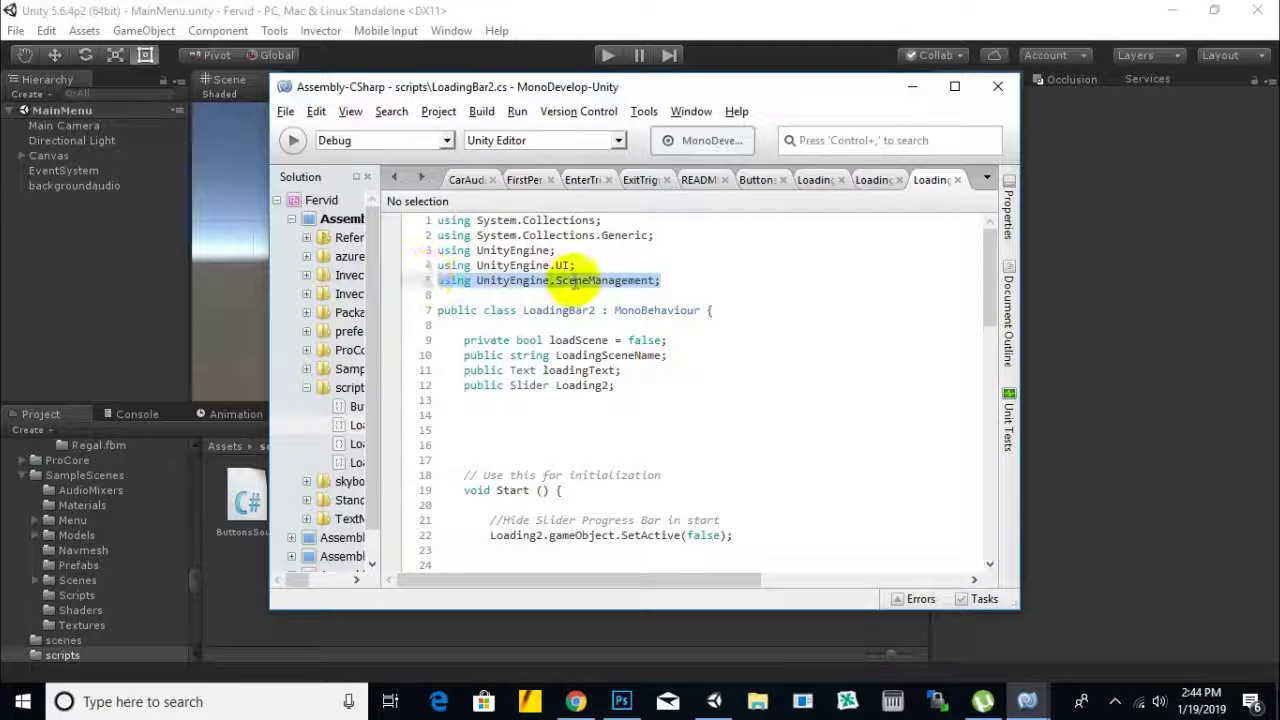
{"action": "left_click", "coordinate": [575, 281]}
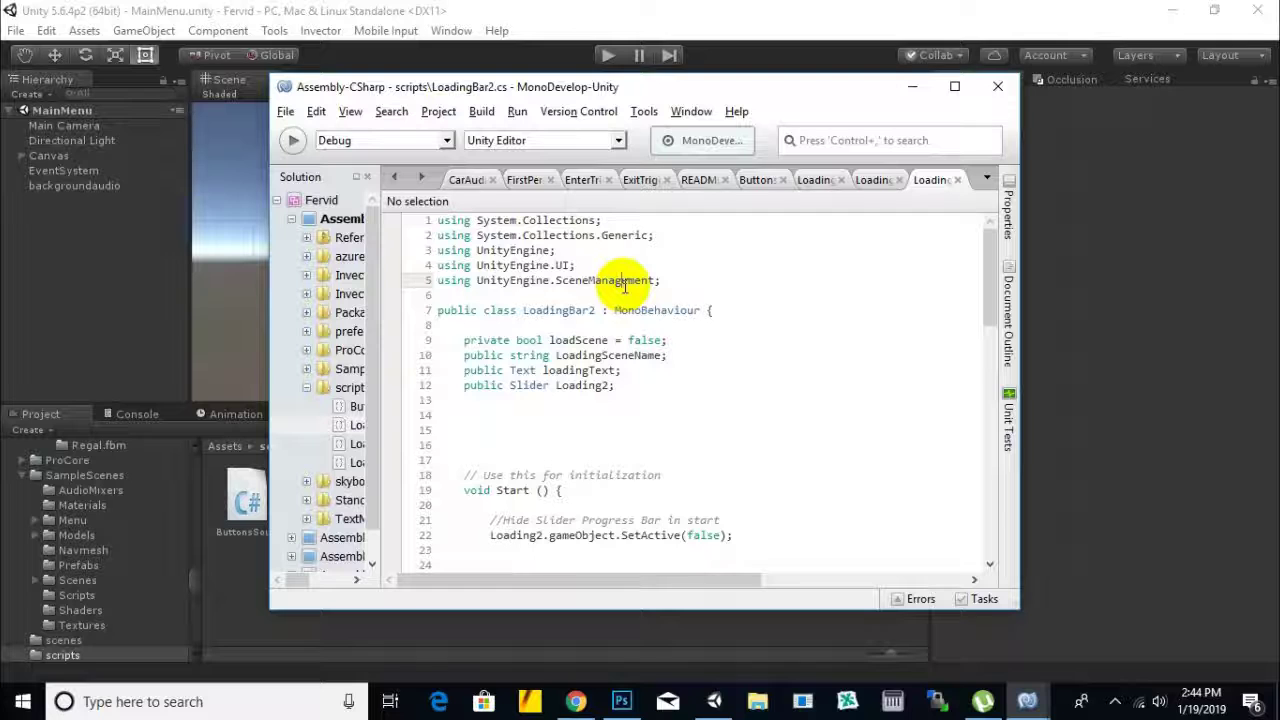
{"action": "left_click", "coordinate": [588, 284]}
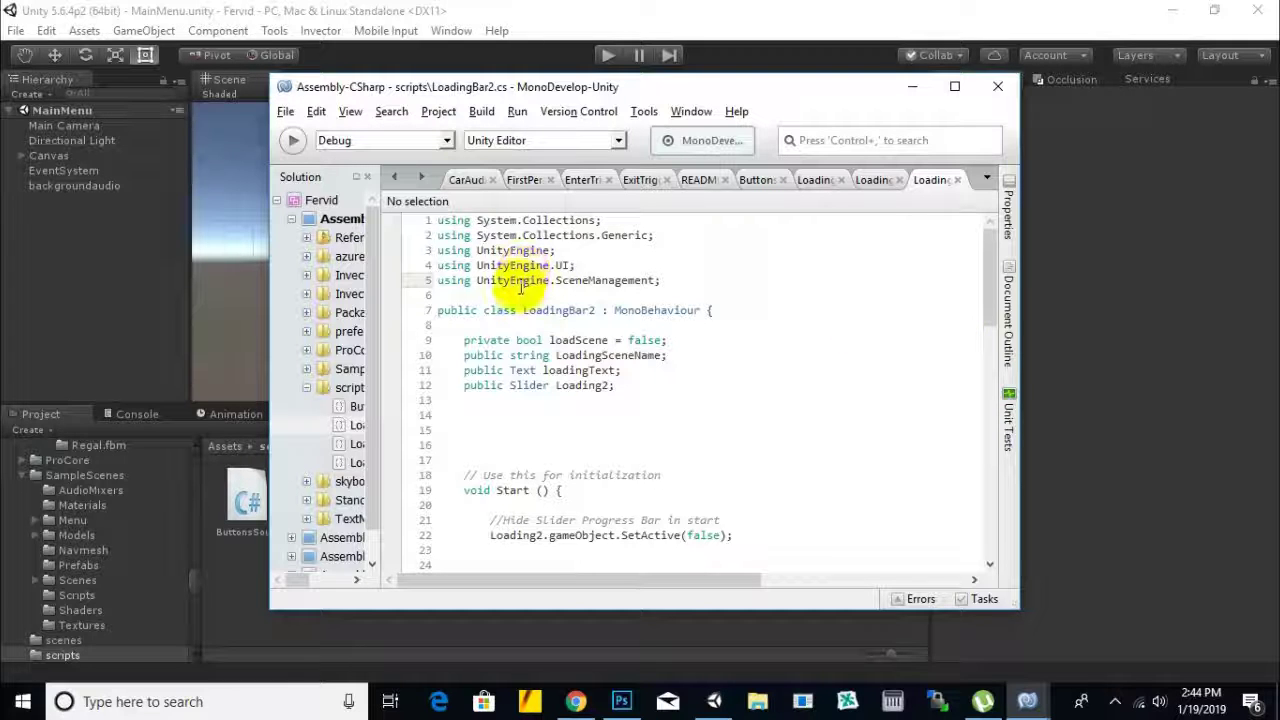
- Review the declarations of the private bool loadScene and the public string LoadingSceneName in the LoadingBar2 class
{"action": "left_click", "coordinate": [471, 339]}
{"action": "left_click_drag", "start_coordinate": [471, 339], "coordinate": [547, 341]}
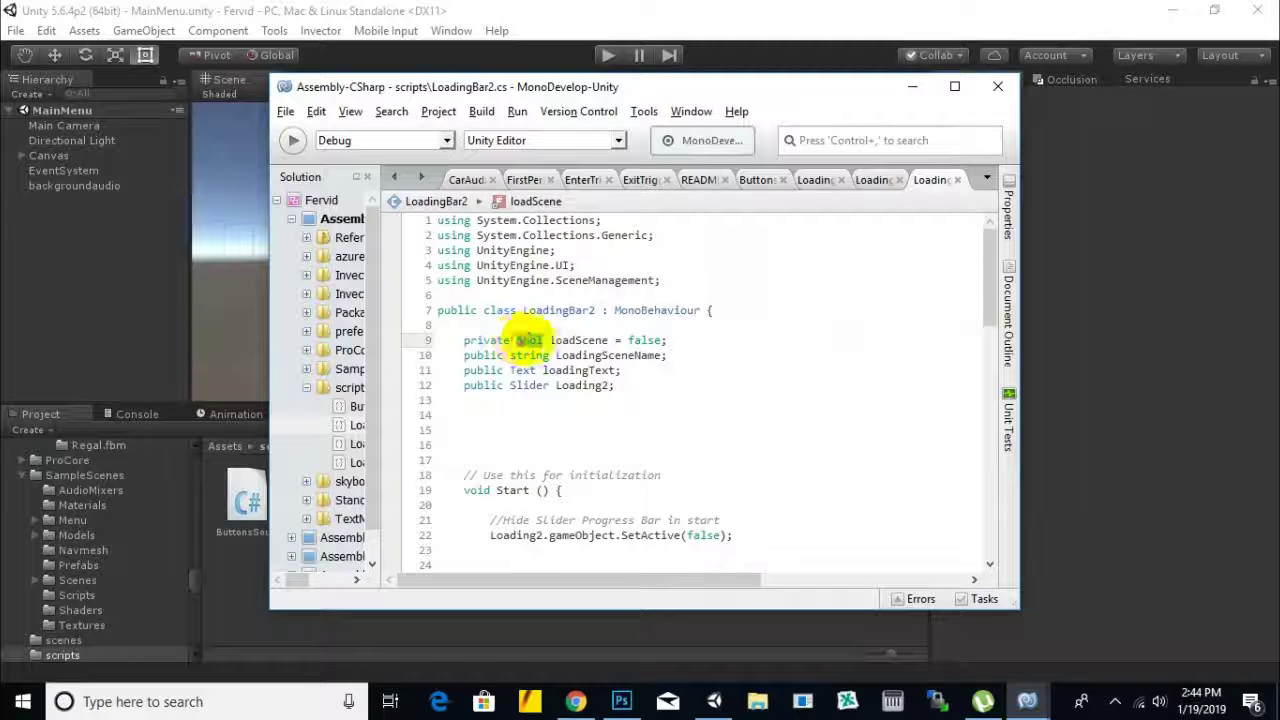
{"action": "left_click_drag", "start_coordinate": [549, 340], "coordinate": [470, 336]}
{"action": "left_click", "coordinate": [568, 339]}
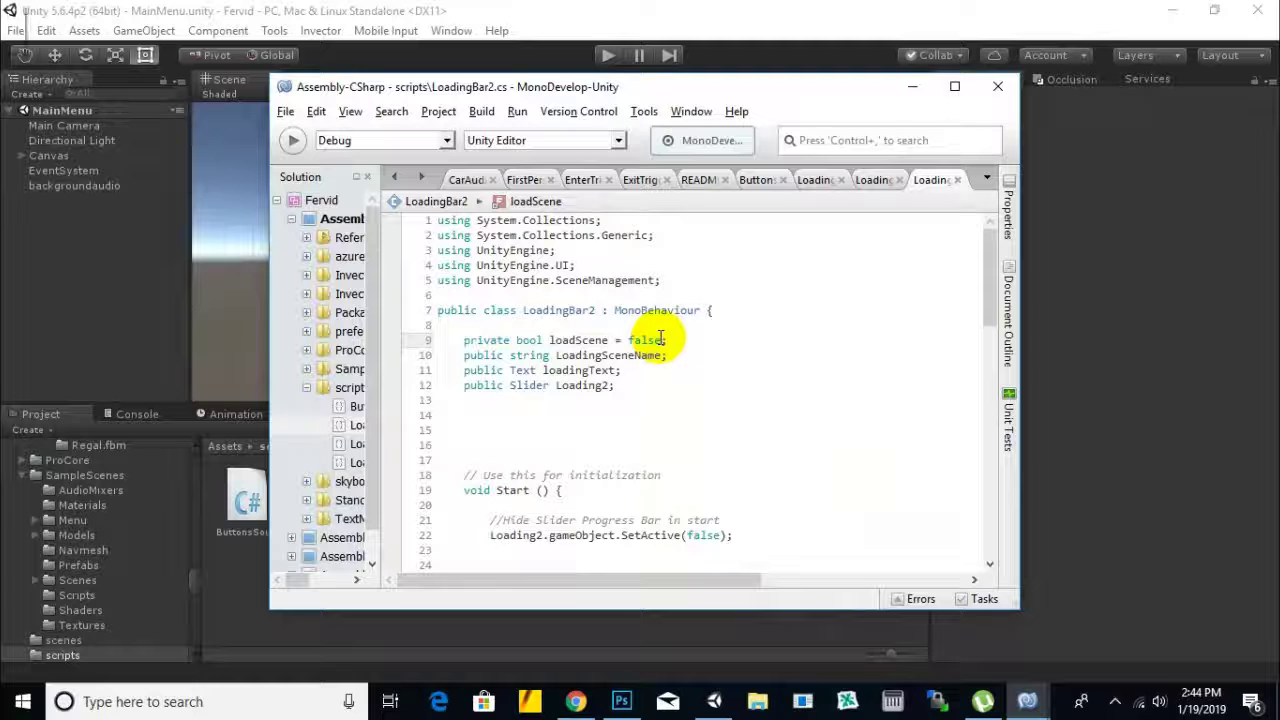
{"action": "double_click", "coordinate": [641, 339]}
{"action": "left_click_drag", "start_coordinate": [680, 340], "coordinate": [457, 337]}
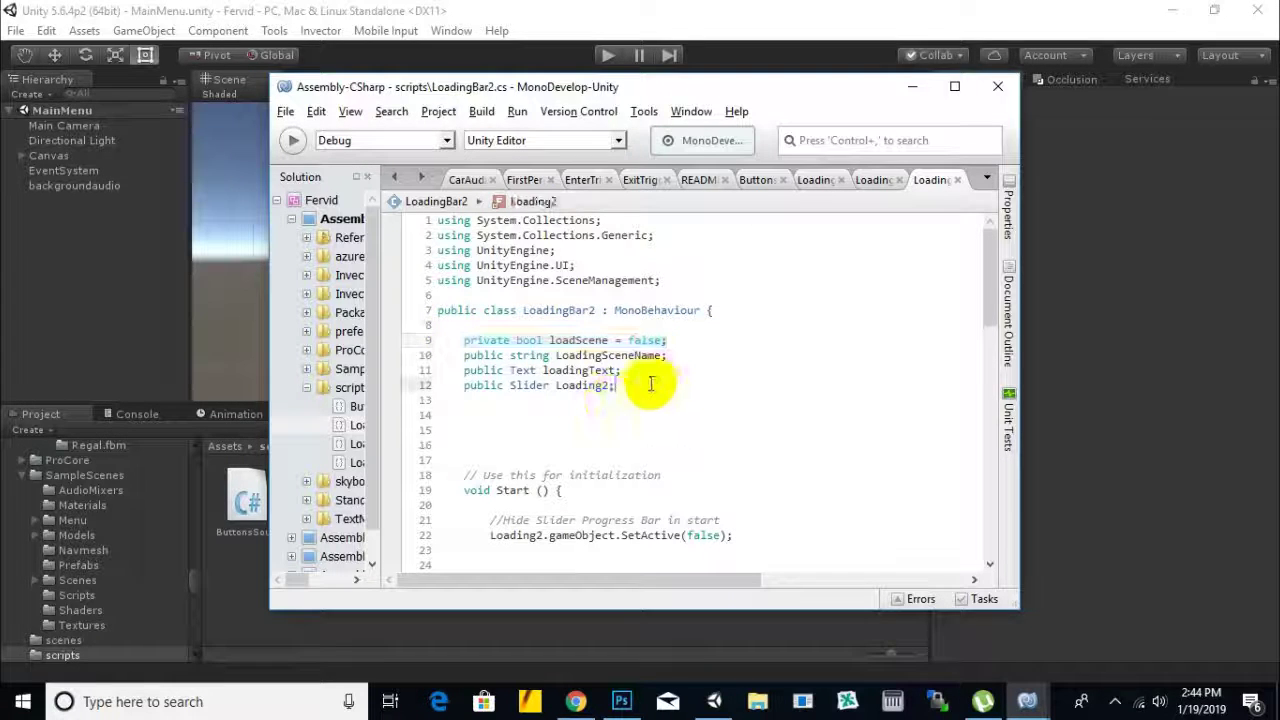
{"action": "left_click", "coordinate": [491, 355]}
{"action": "left_click", "coordinate": [530, 356]}
{"action": "left_click_drag", "start_coordinate": [577, 357], "coordinate": [632, 359]}
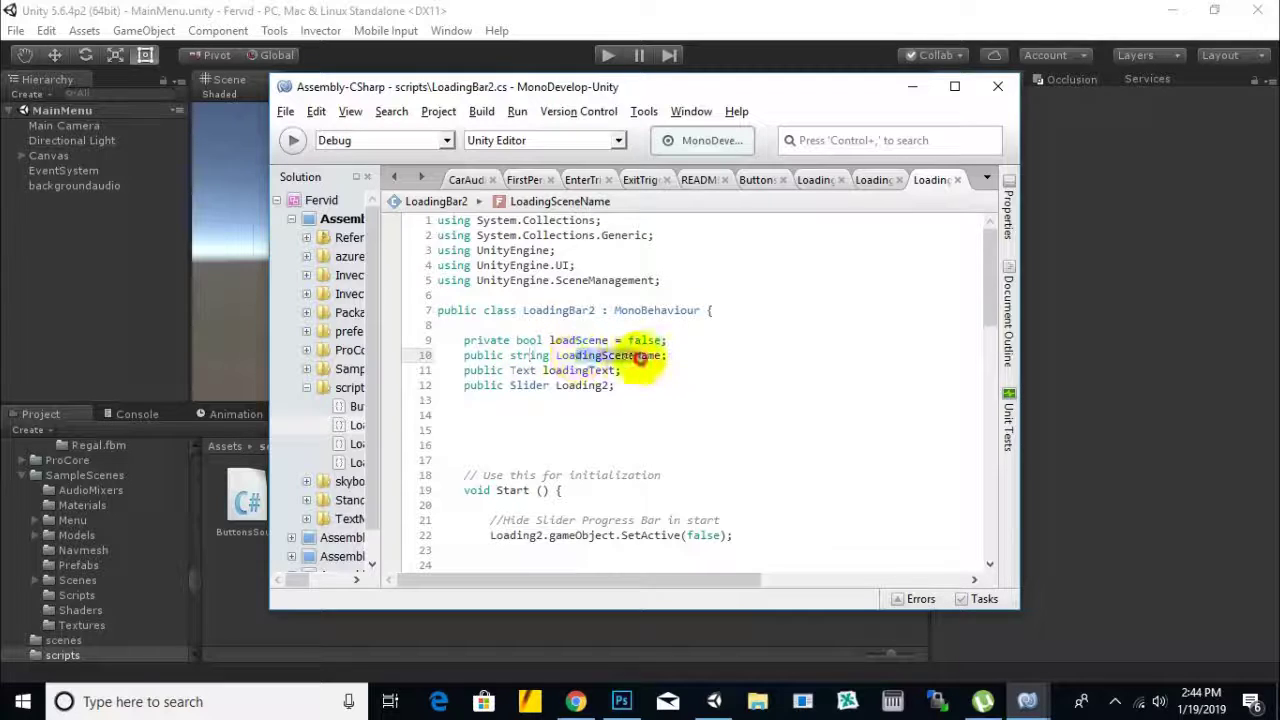
{"action": "left_click_drag", "start_coordinate": [674, 350], "coordinate": [427, 352]}
{"action": "left_click", "coordinate": [491, 370]}
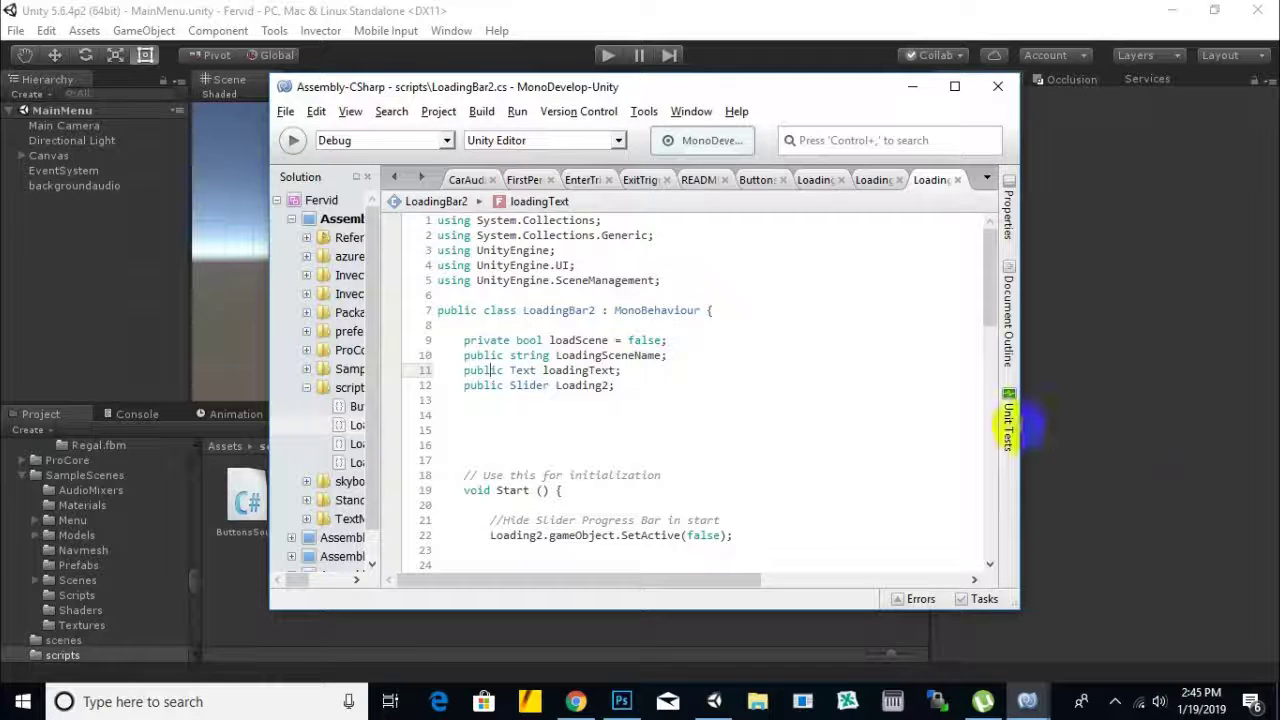
{"action": "left_click", "coordinate": [583, 355]}
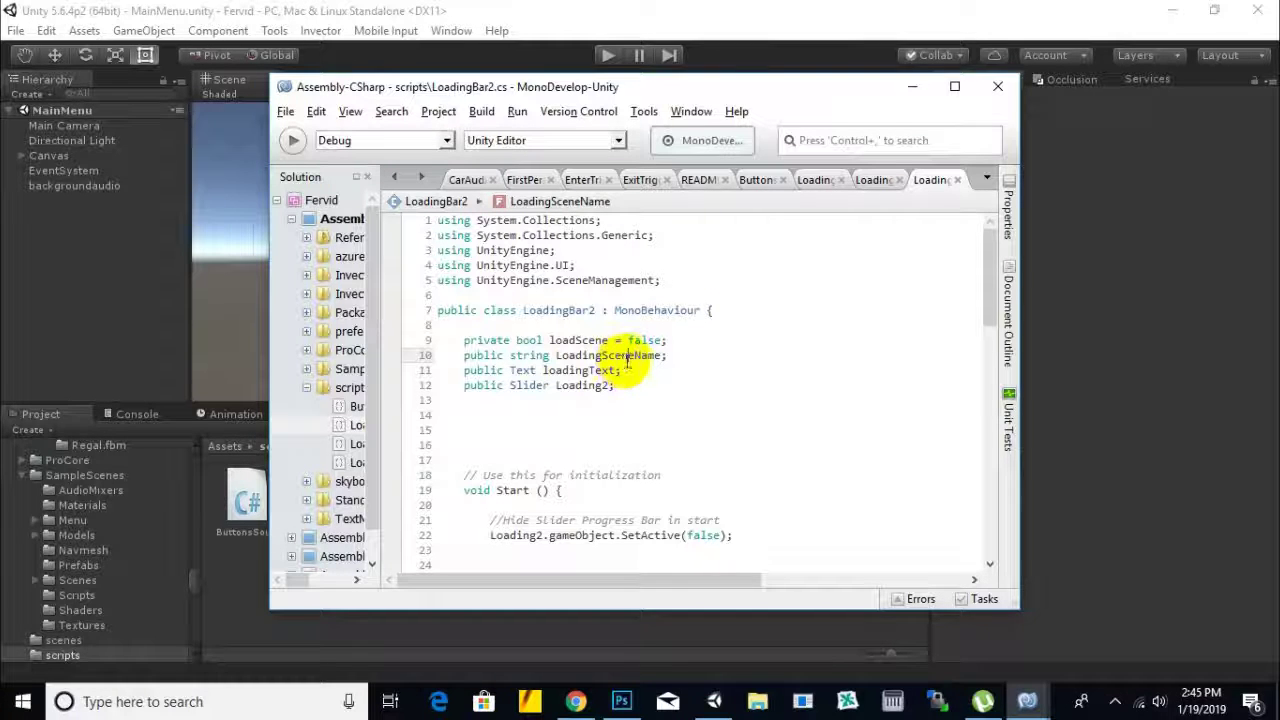
- Review the declarations of the public Text loadingText and the public Slider Loading2 in the LoadingBar2 class
{"action": "left_click", "coordinate": [640, 370]}
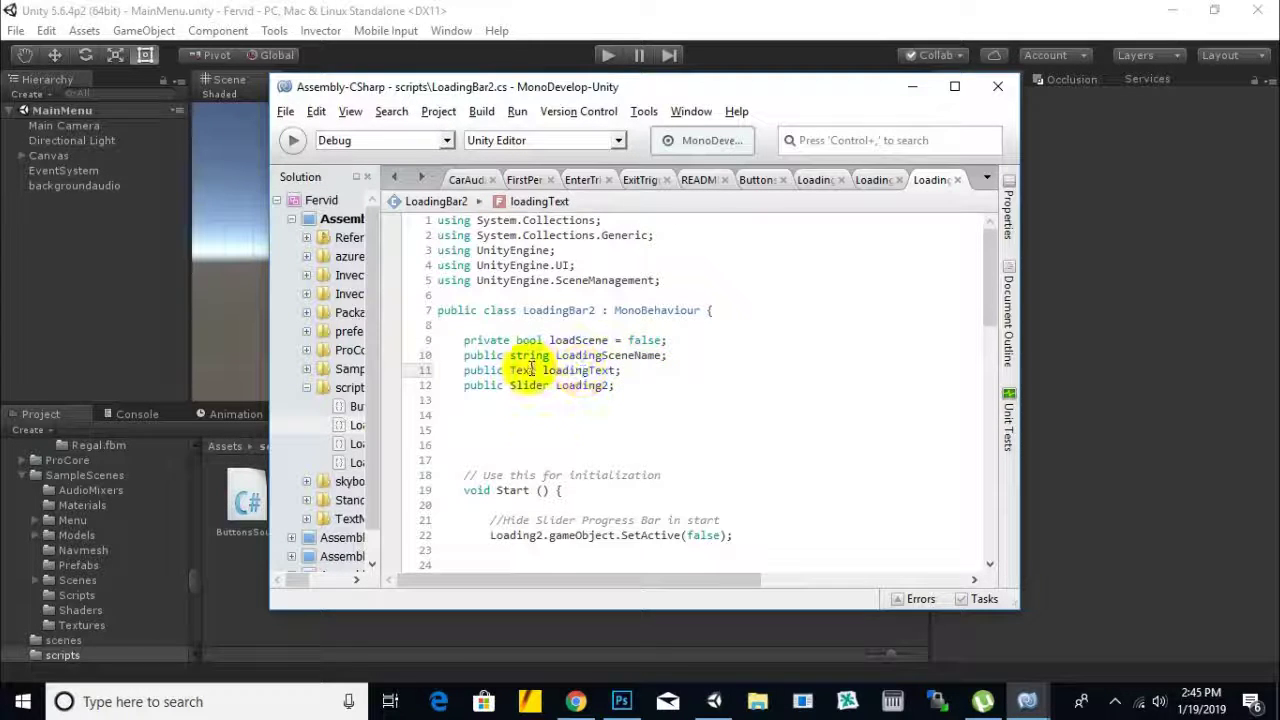
{"action": "left_click_drag", "start_coordinate": [625, 371], "coordinate": [466, 367]}
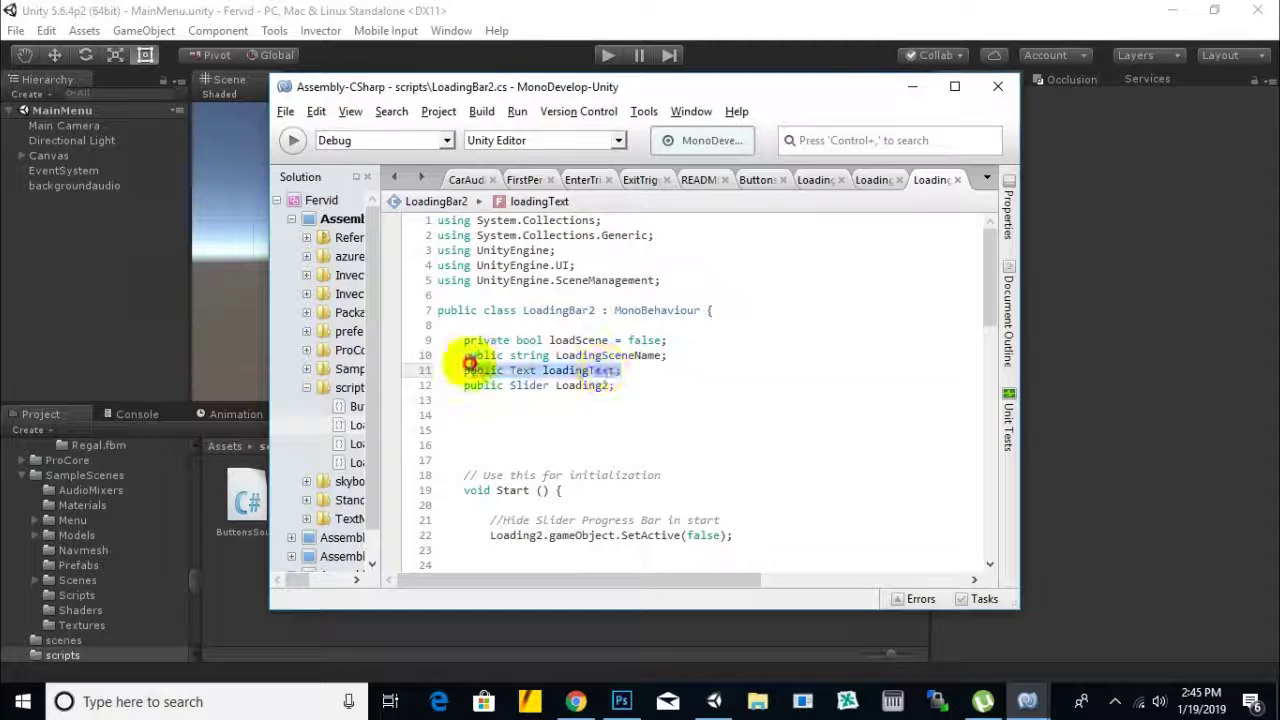
{"action": "left_click", "coordinate": [574, 428]}
{"action": "left_click", "coordinate": [523, 370]}
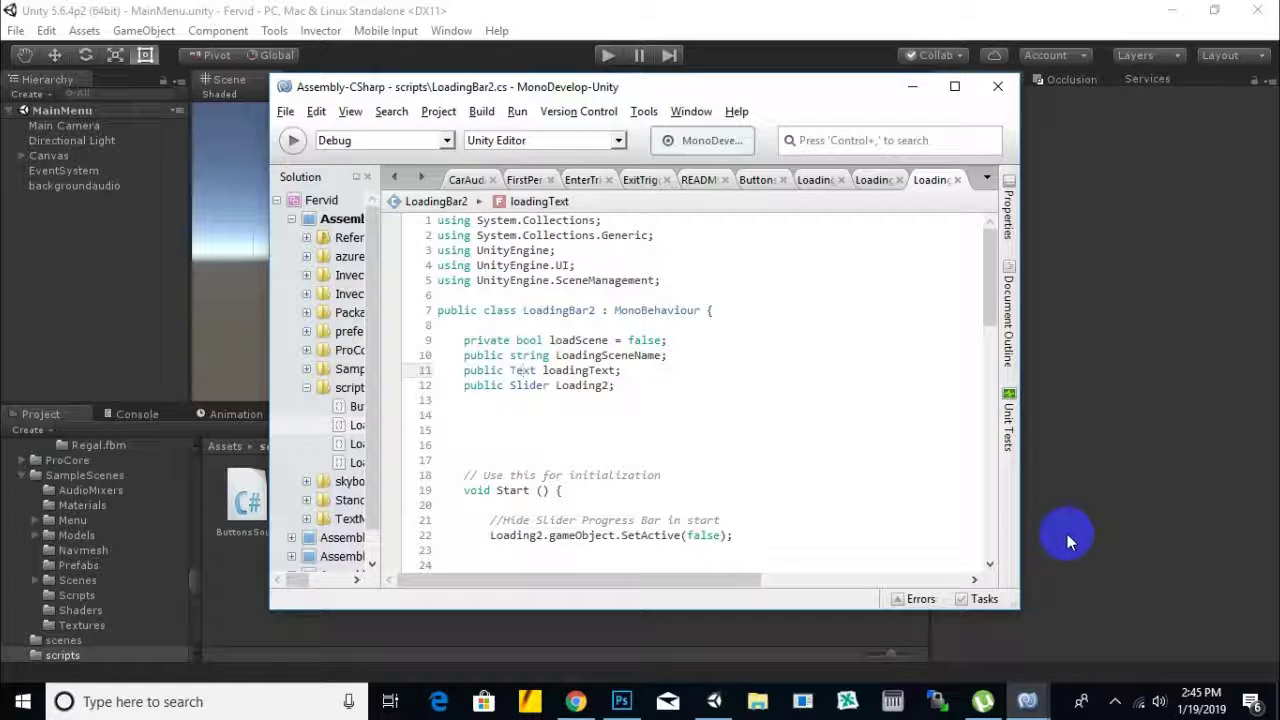
{"action": "left_click", "coordinate": [610, 370]}
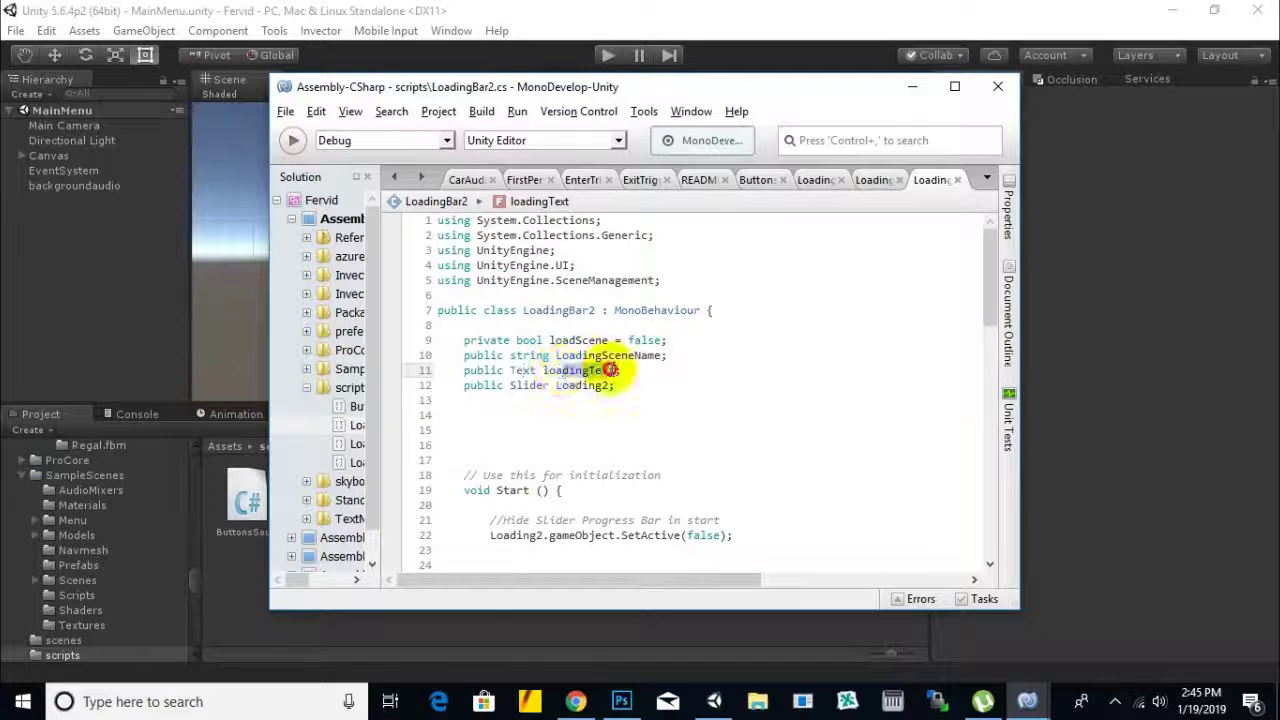
{"action": "left_click", "coordinate": [620, 414]}
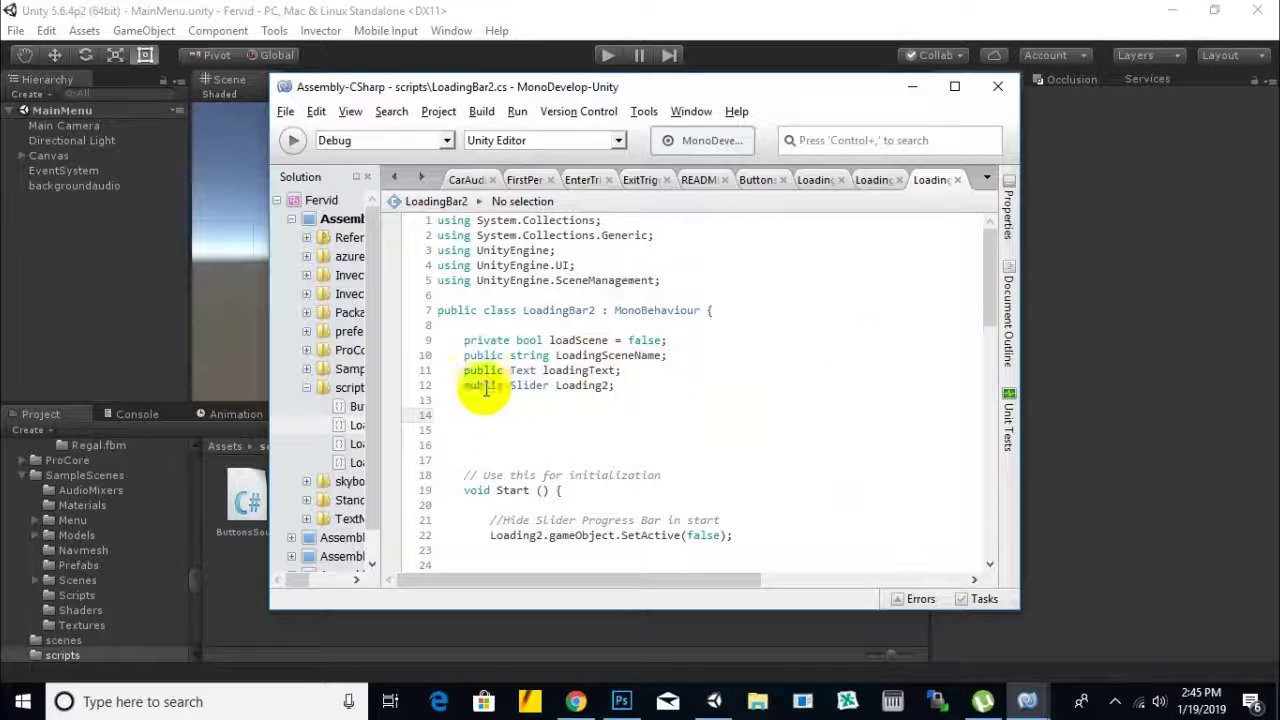
{"action": "left_click", "coordinate": [537, 385]}
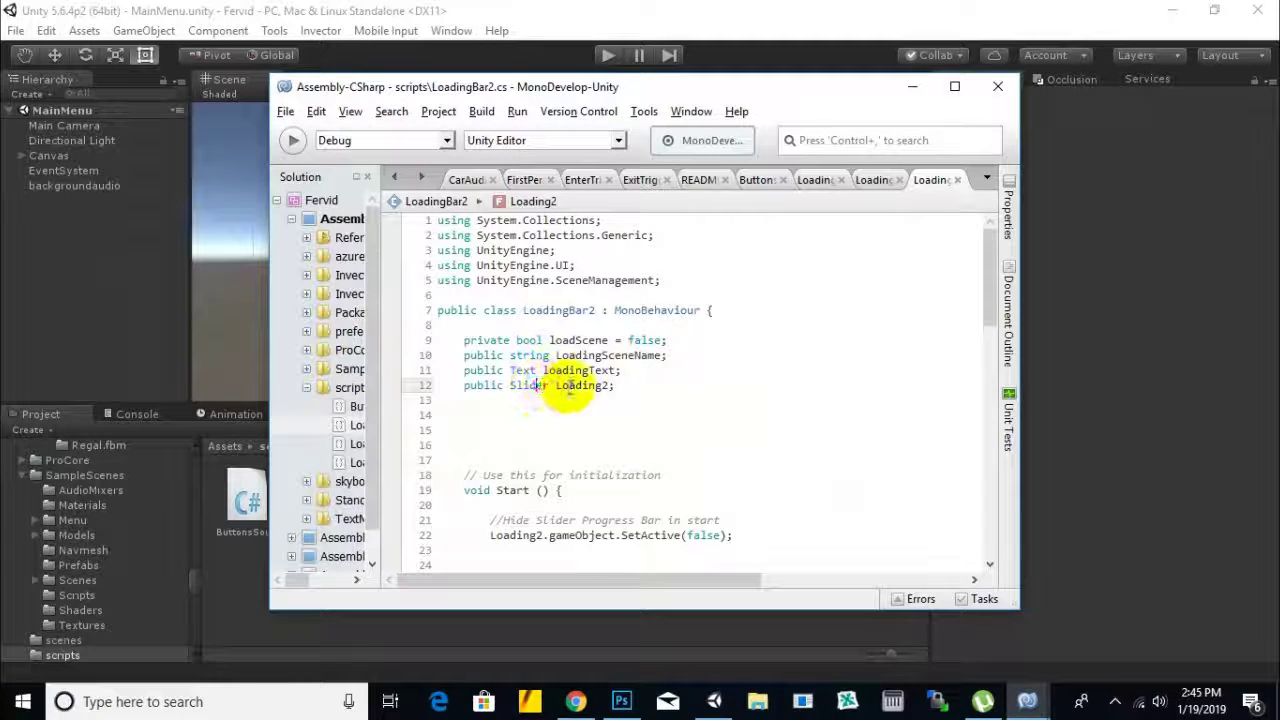
{"action": "left_click", "coordinate": [598, 388]}
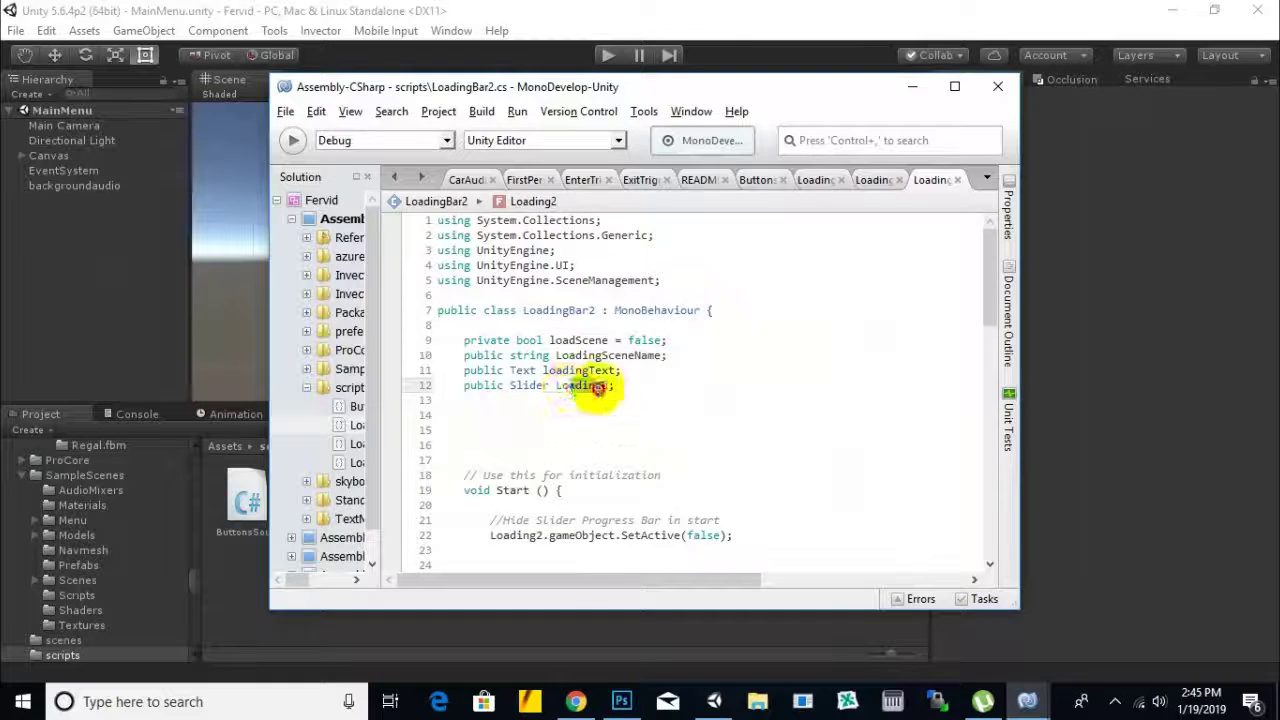
{"action": "double_click", "coordinate": [600, 386]}
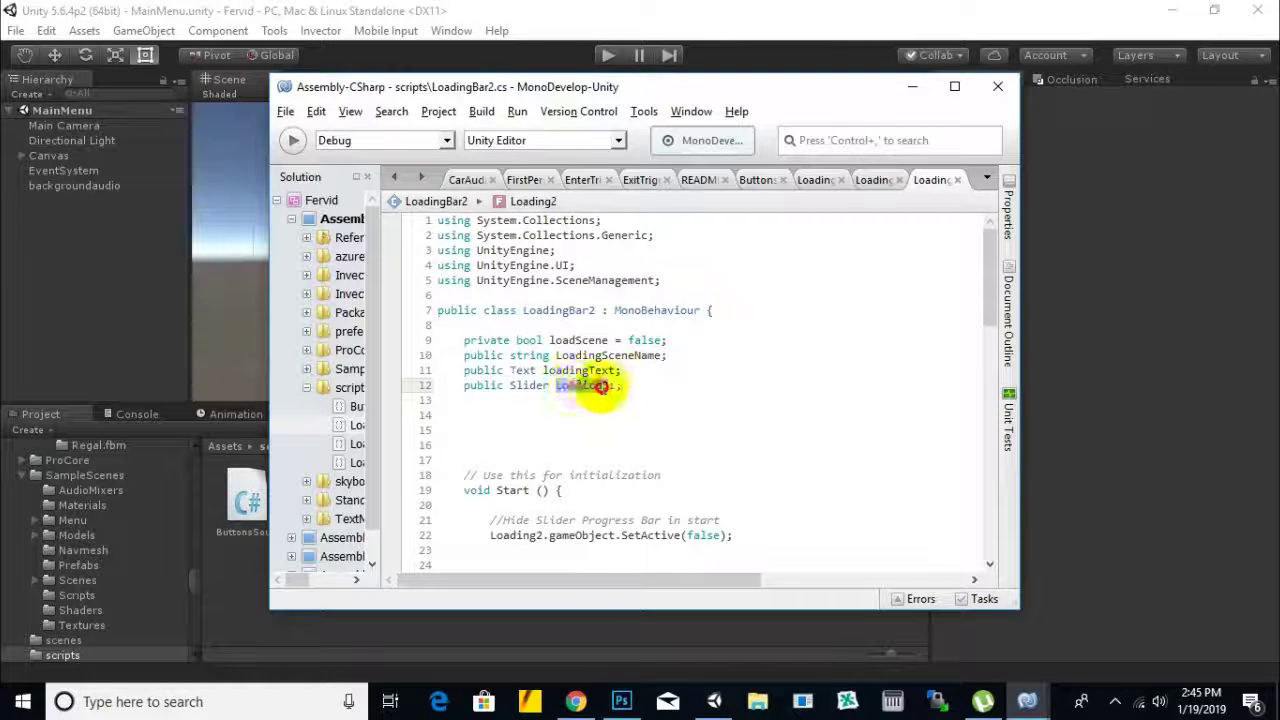
{"action": "left_click_drag", "start_coordinate": [631, 386], "coordinate": [468, 384]}
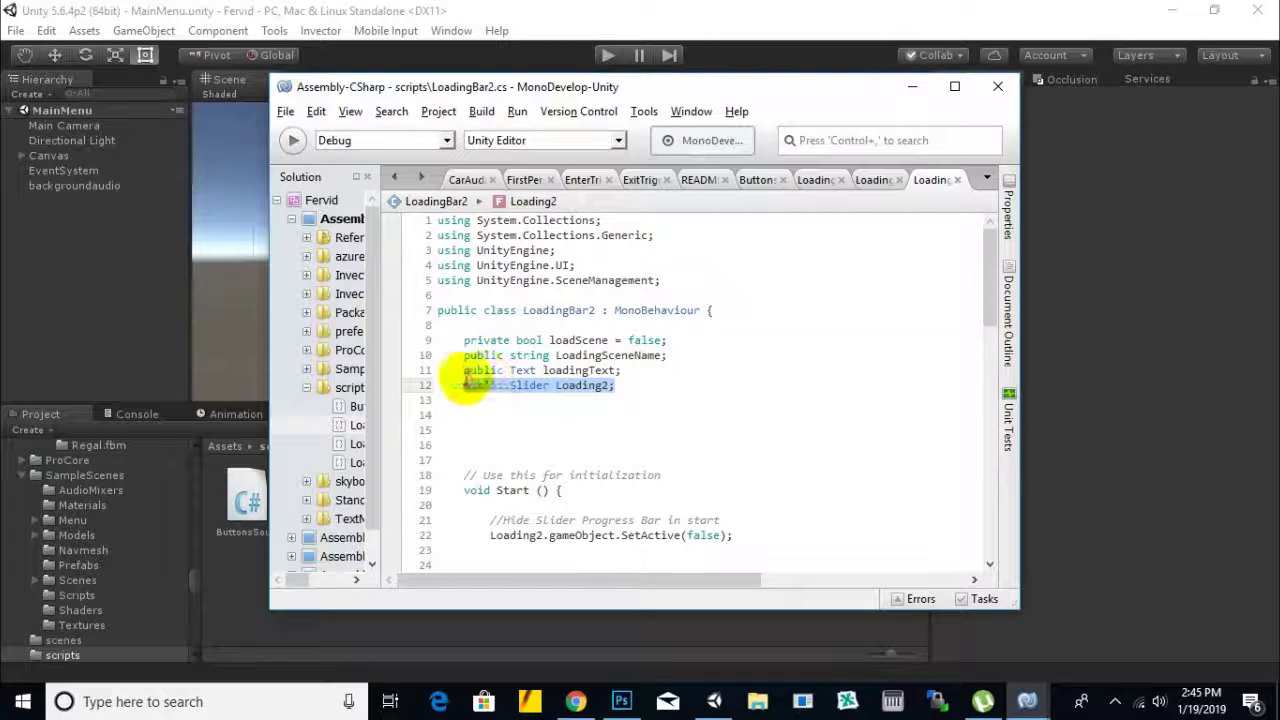
{"action": "left_click", "coordinate": [532, 386]}
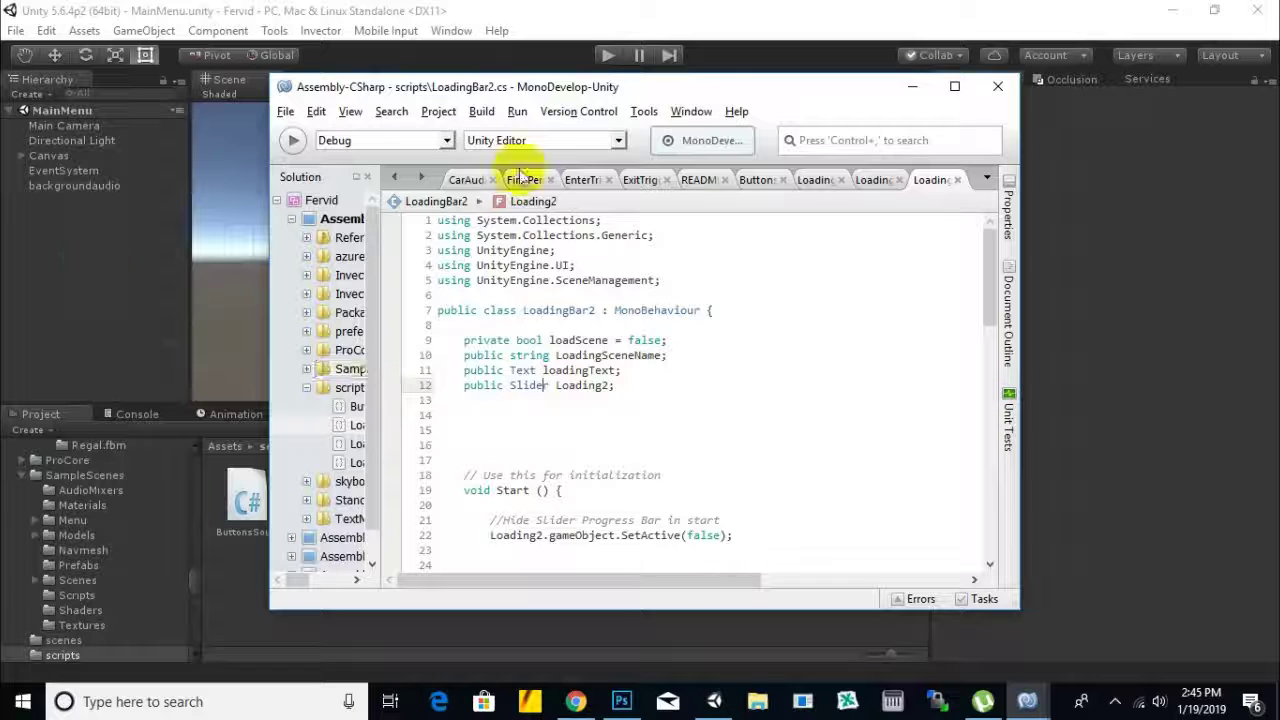
- Move the code editor aside and minimize it to return to the MainMenu scene in Unity
{"action": "left_click_drag", "start_coordinate": [714, 89], "coordinate": [734, 93]}
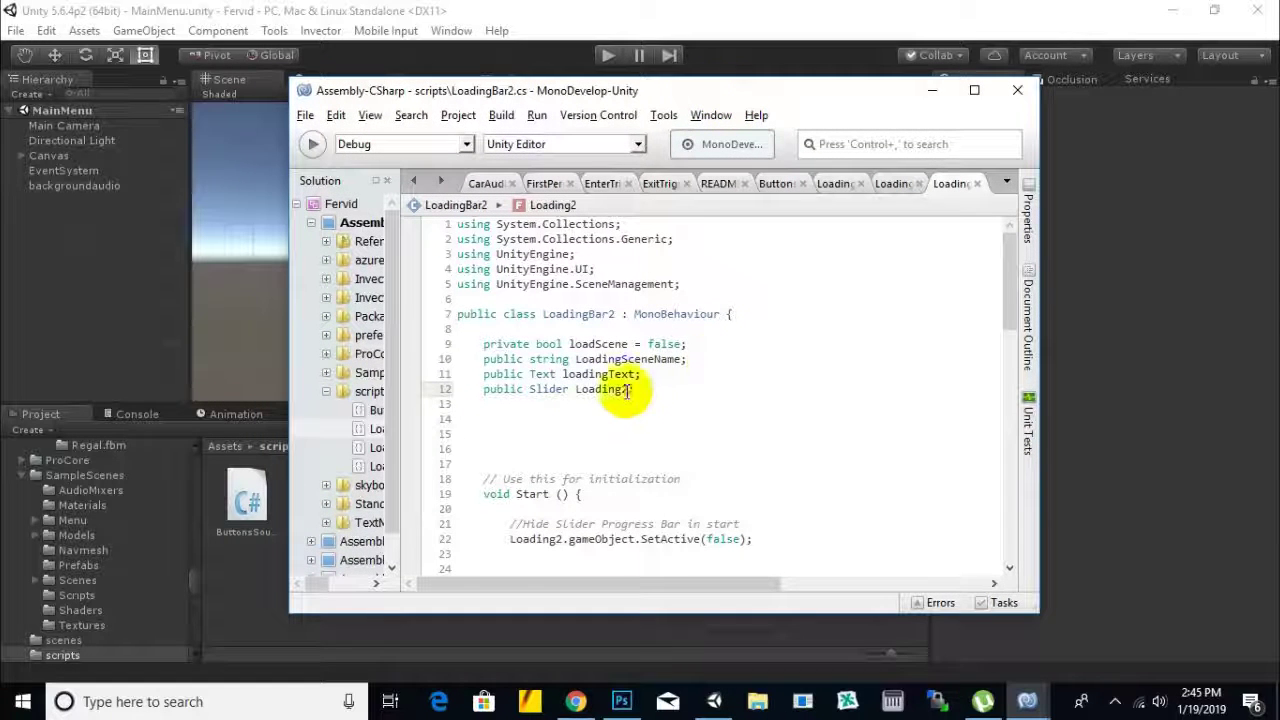
{"action": "left_click_drag", "start_coordinate": [787, 92], "coordinate": [916, 118]}
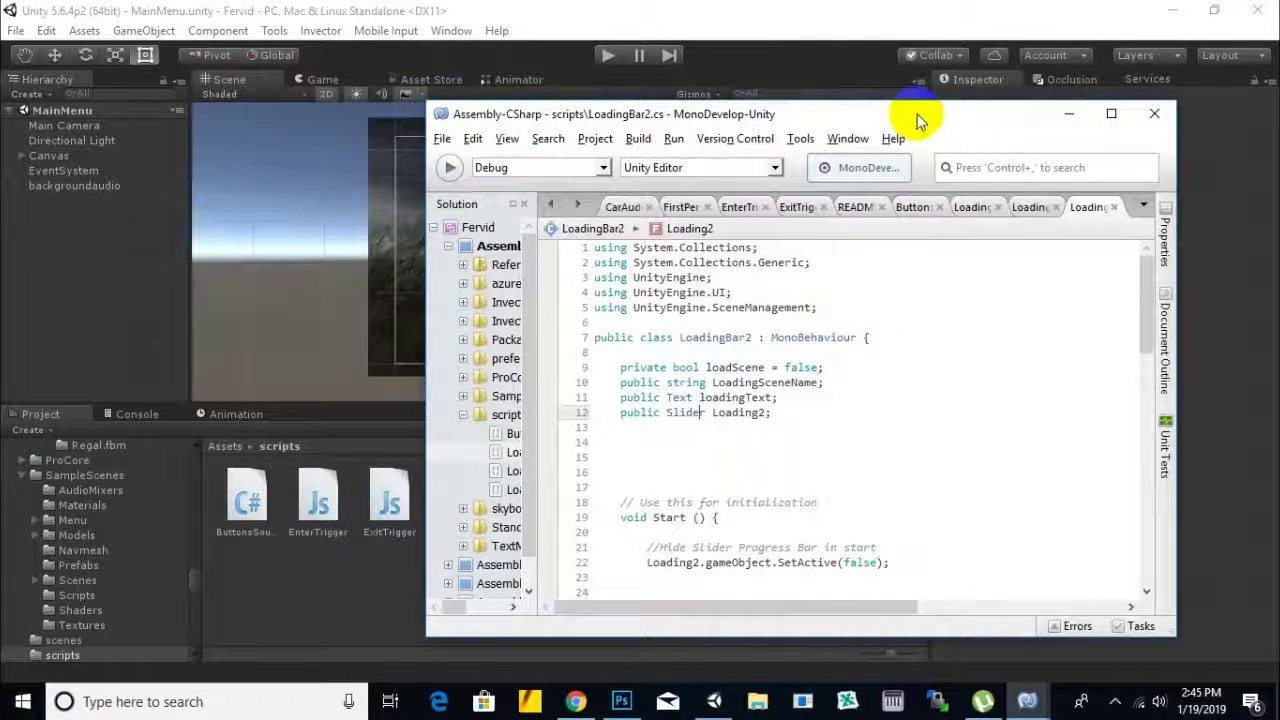
{"action": "left_click", "coordinate": [1072, 118]}
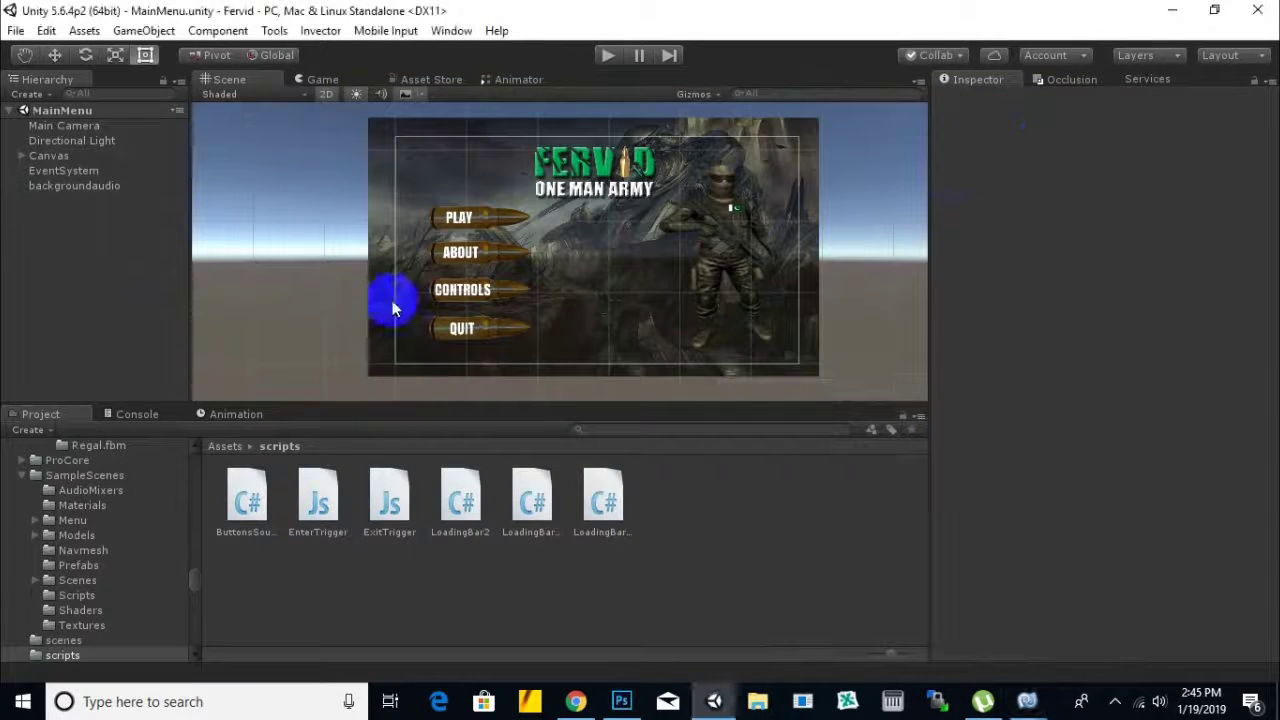
- Deactivate the MainMenu object under the Canvas and activate LevelSelectMenu in its place
{"action": "left_click", "coordinate": [19, 158]}
{"action": "left_click", "coordinate": [35, 215]}
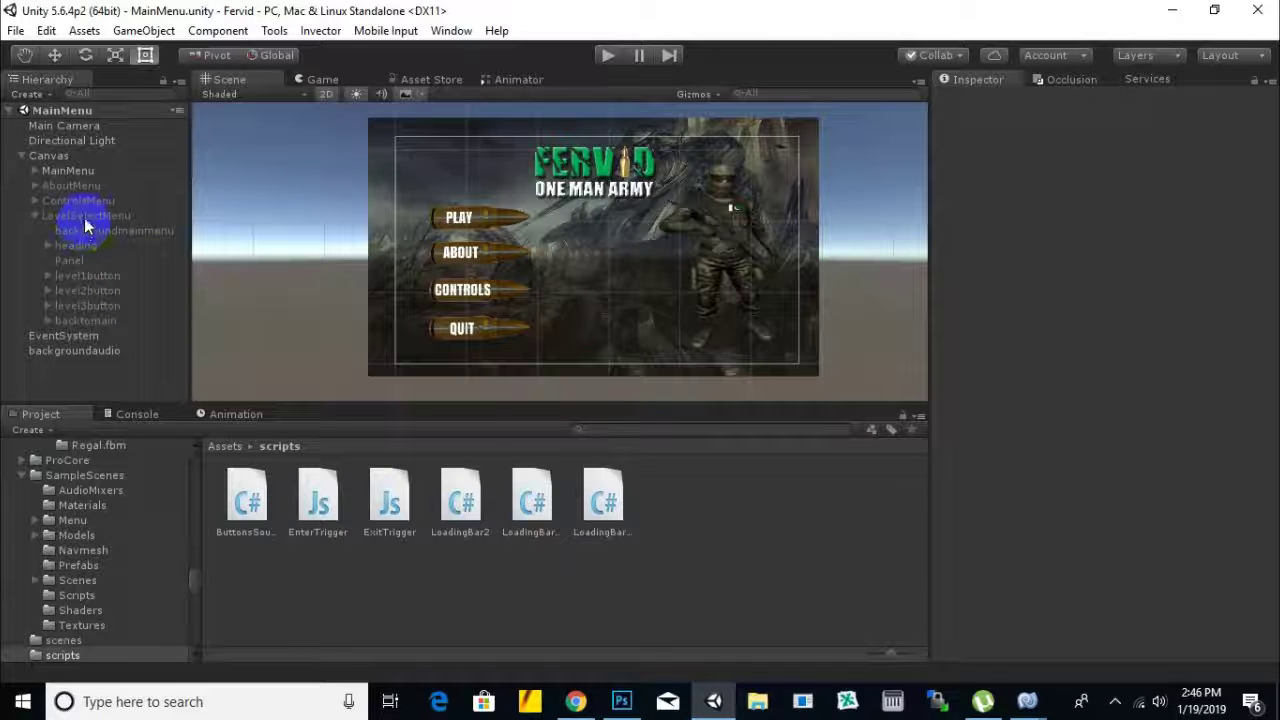
{"action": "left_click", "coordinate": [72, 171]}
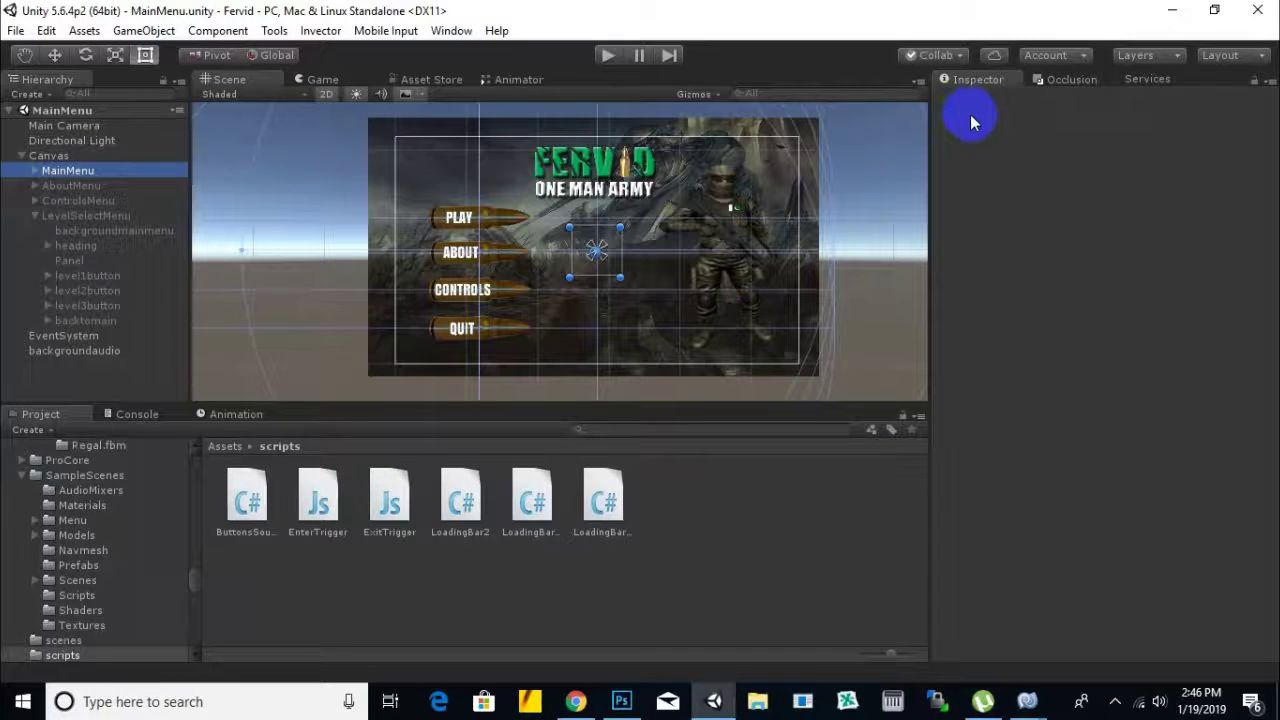
{"action": "left_click", "coordinate": [948, 101]}
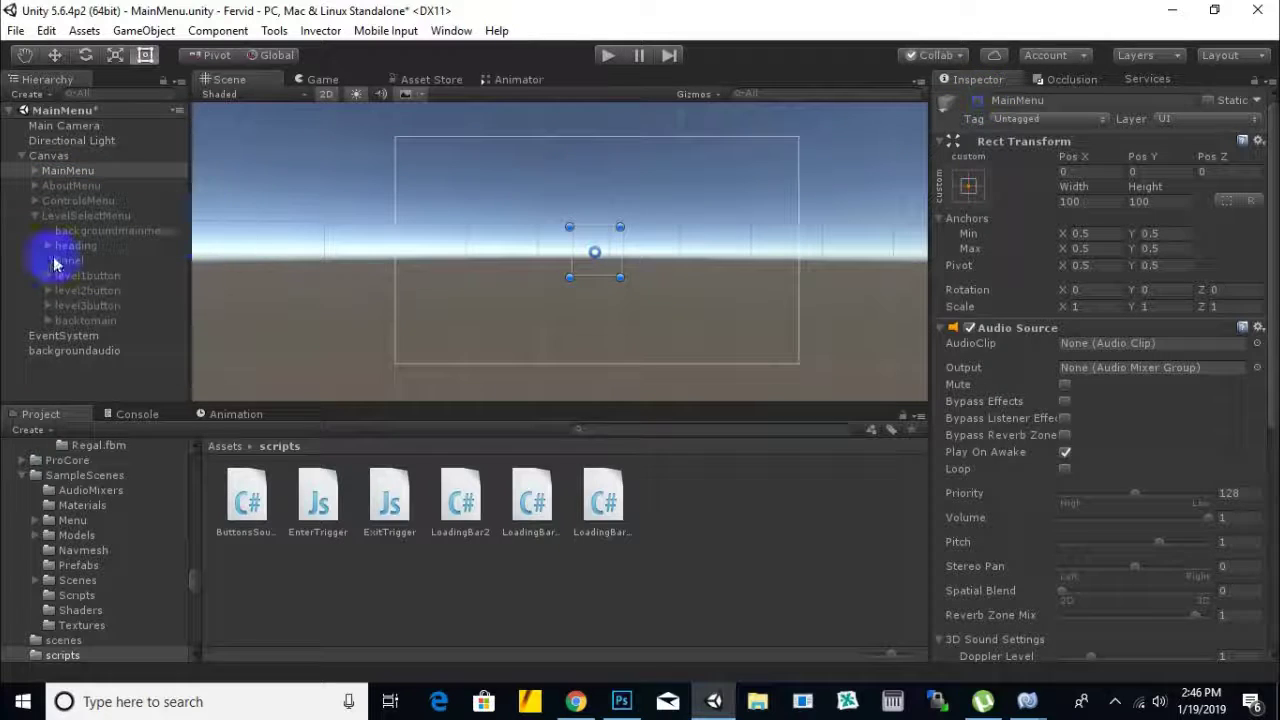
{"action": "left_click", "coordinate": [82, 215]}
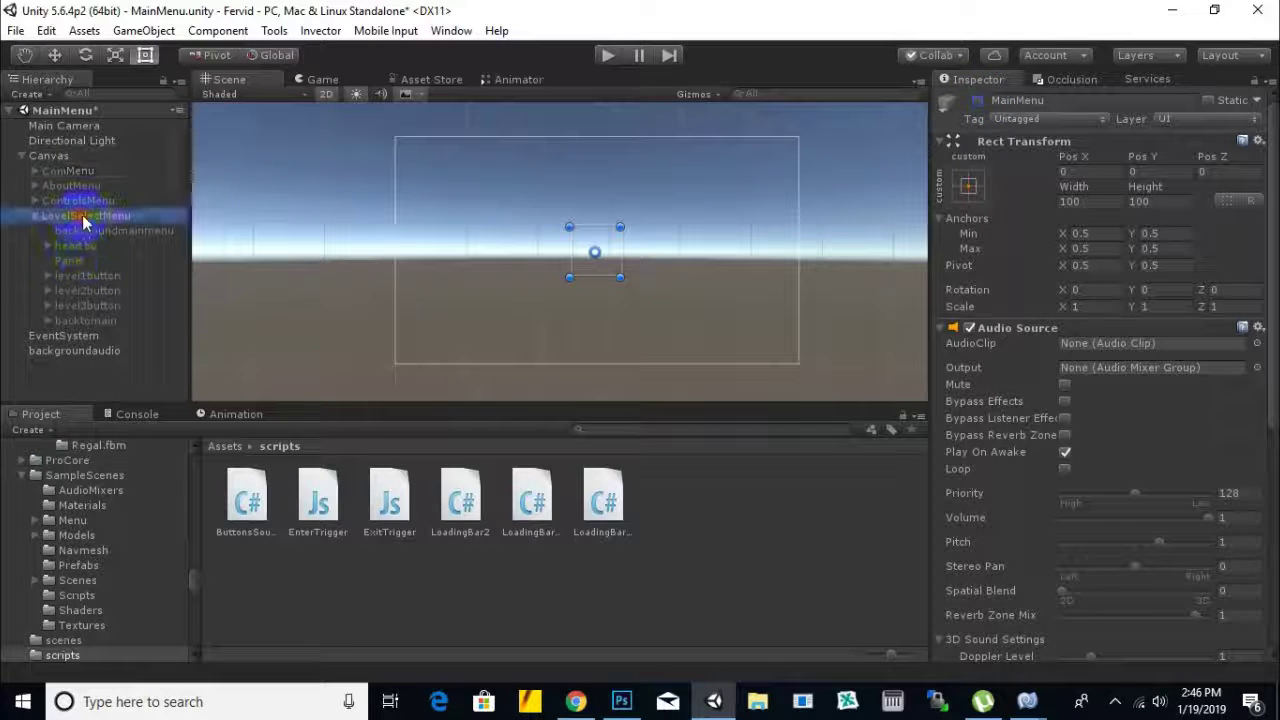
{"action": "left_click", "coordinate": [978, 100]}
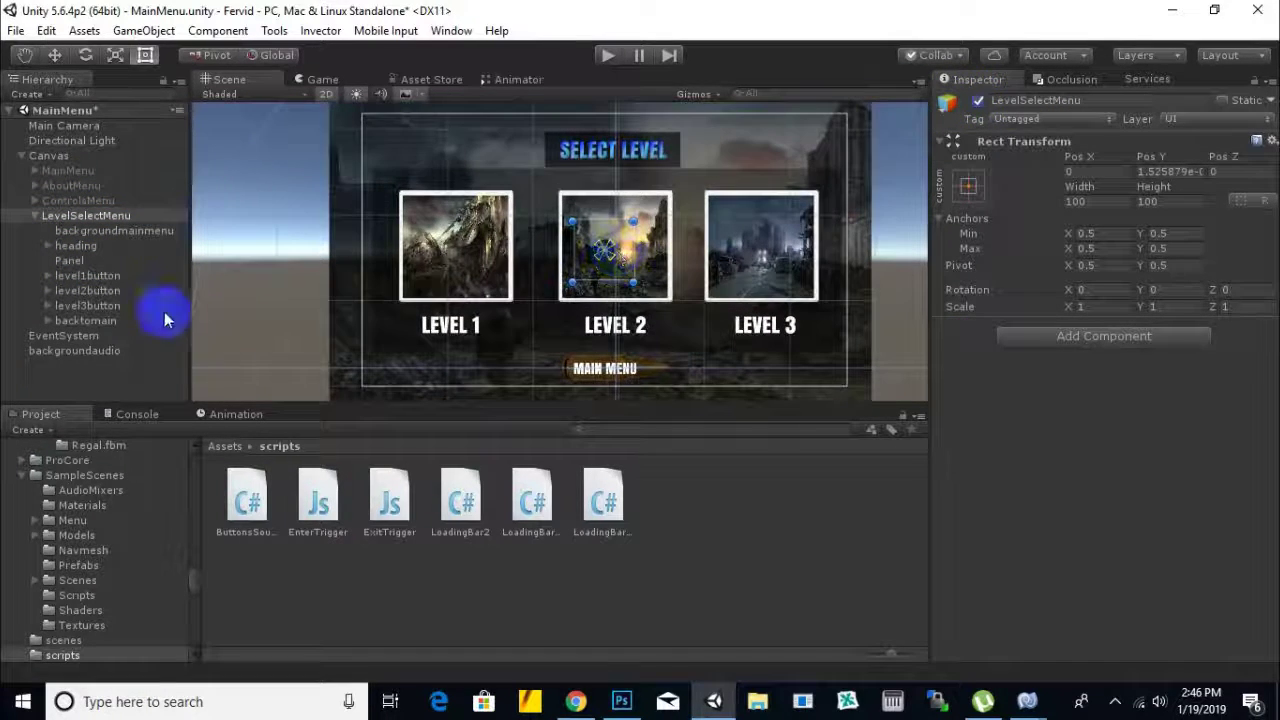
{"action": "left_click", "coordinate": [90, 273]}
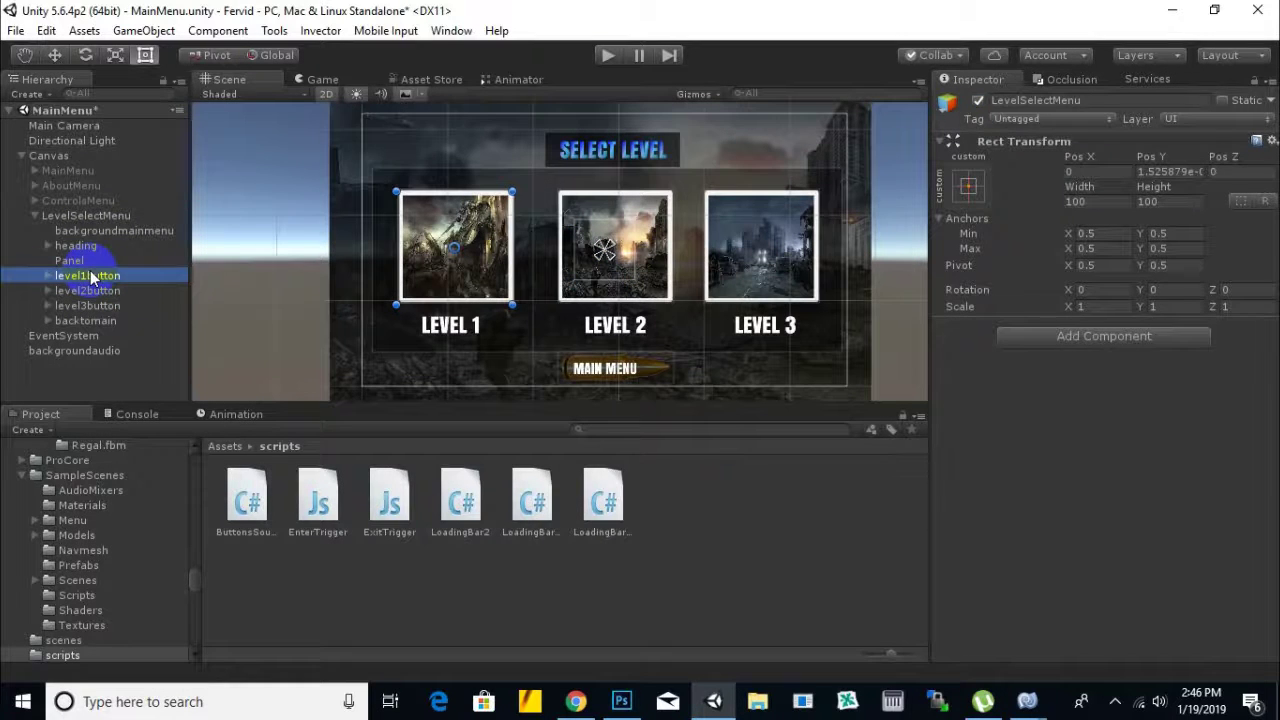
{"action": "scroll", "coordinate": [480, 304], "scroll_direction": "up", "scroll_amount": 1}
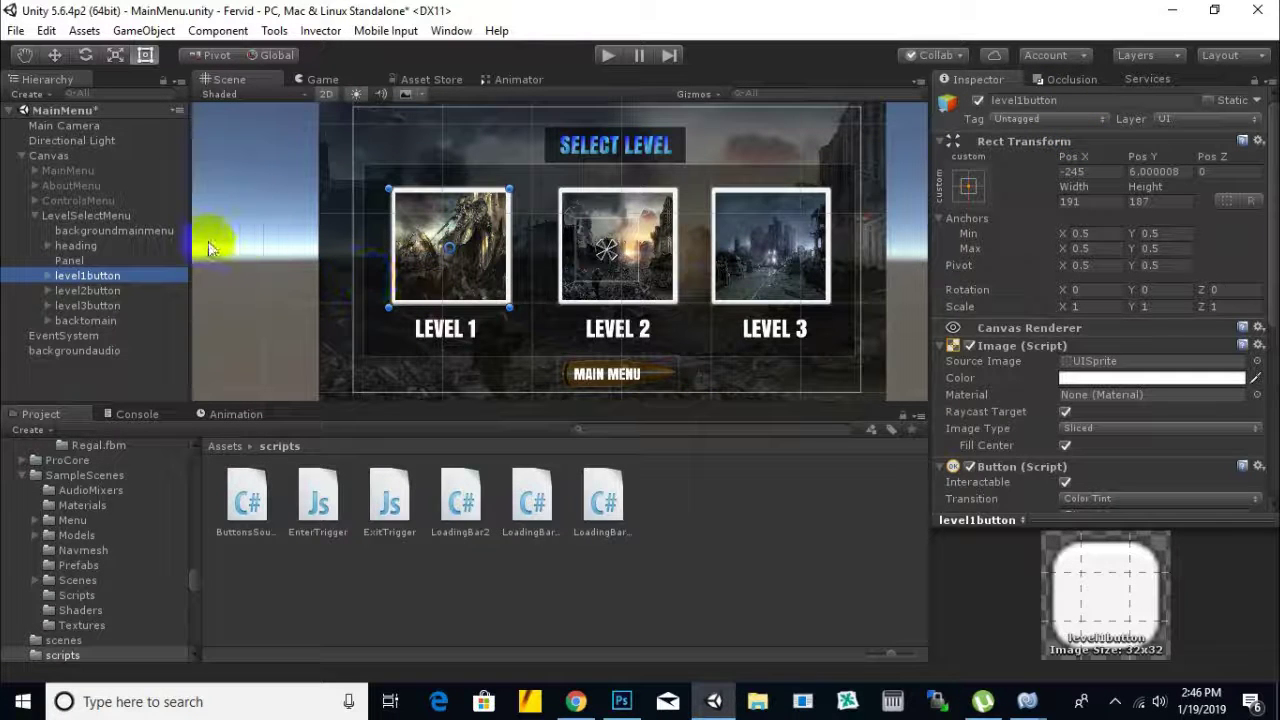
{"action": "right_click", "coordinate": [86, 216]}
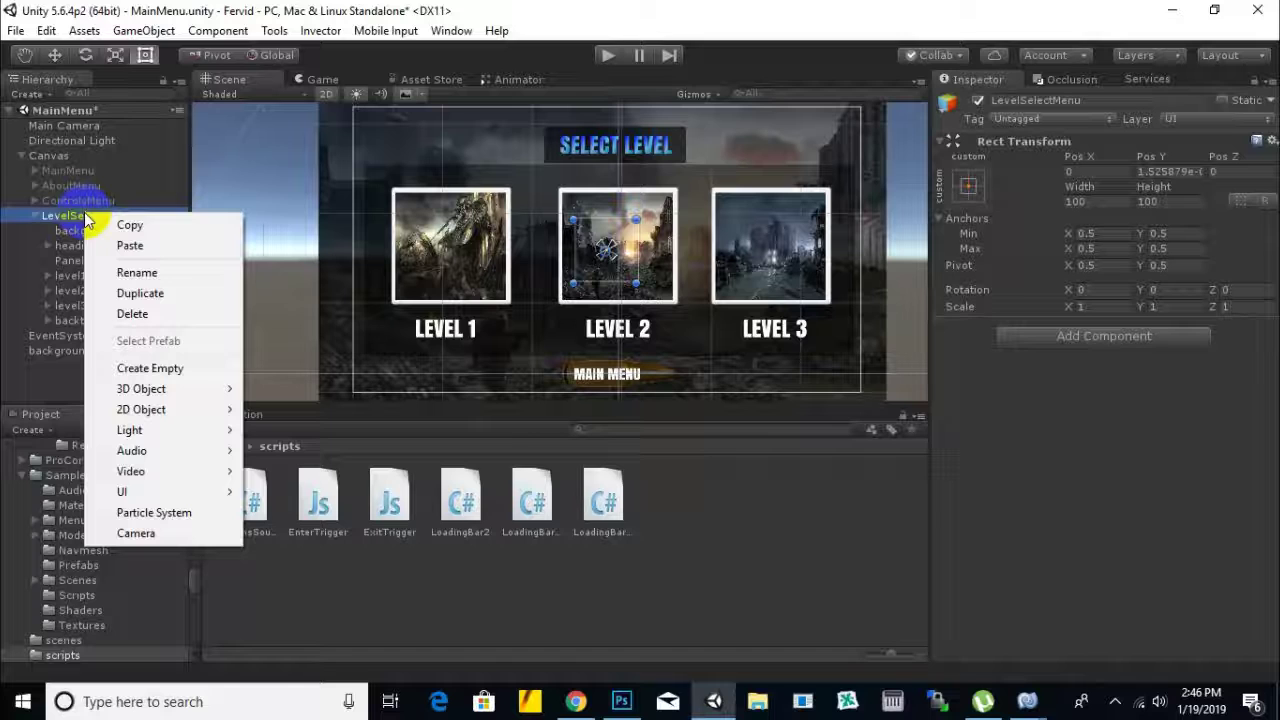
{"action": "mouse_move", "coordinate": [145, 393]}
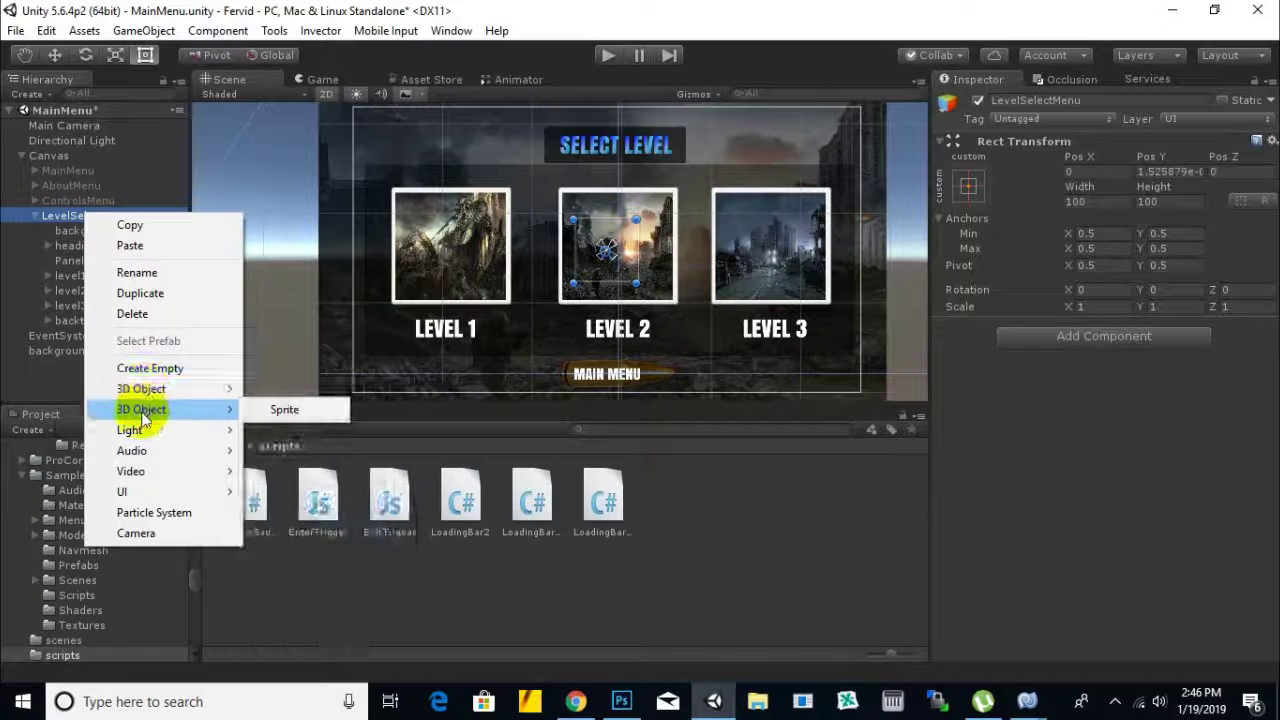
{"action": "mouse_move", "coordinate": [192, 491]}
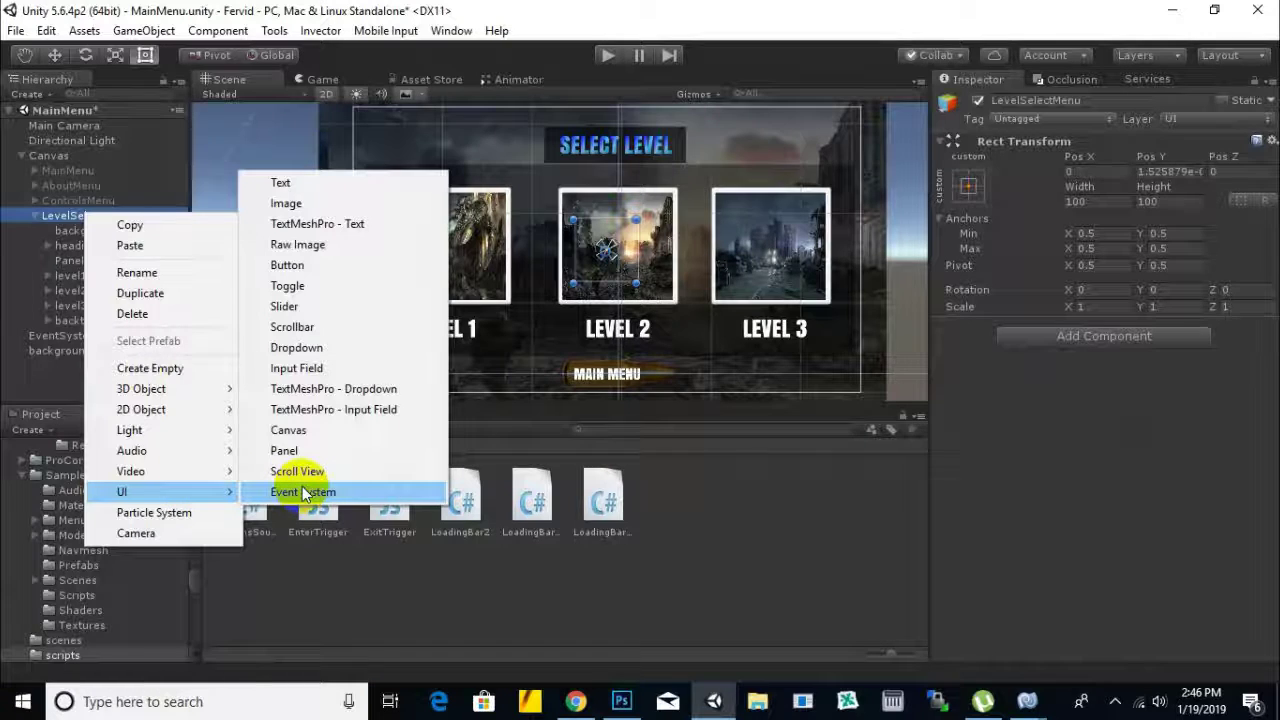
{"action": "left_click", "coordinate": [71, 306]}
- Duplicate LevelSelectMenu within the Canvas and deactivate the original LevelSelectMenu
{"action": "left_click", "coordinate": [100, 219]}
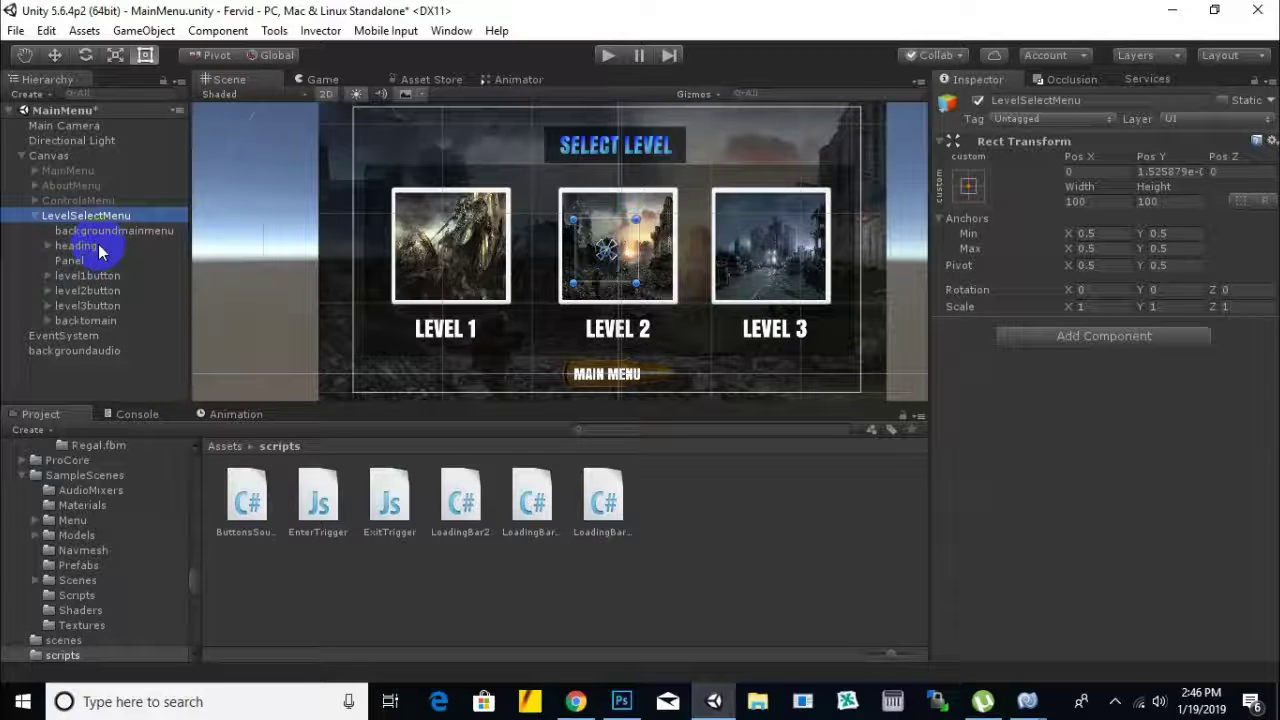
{"action": "key", "text": "ctrl+d"}
{"action": "right_click", "coordinate": [82, 336]}
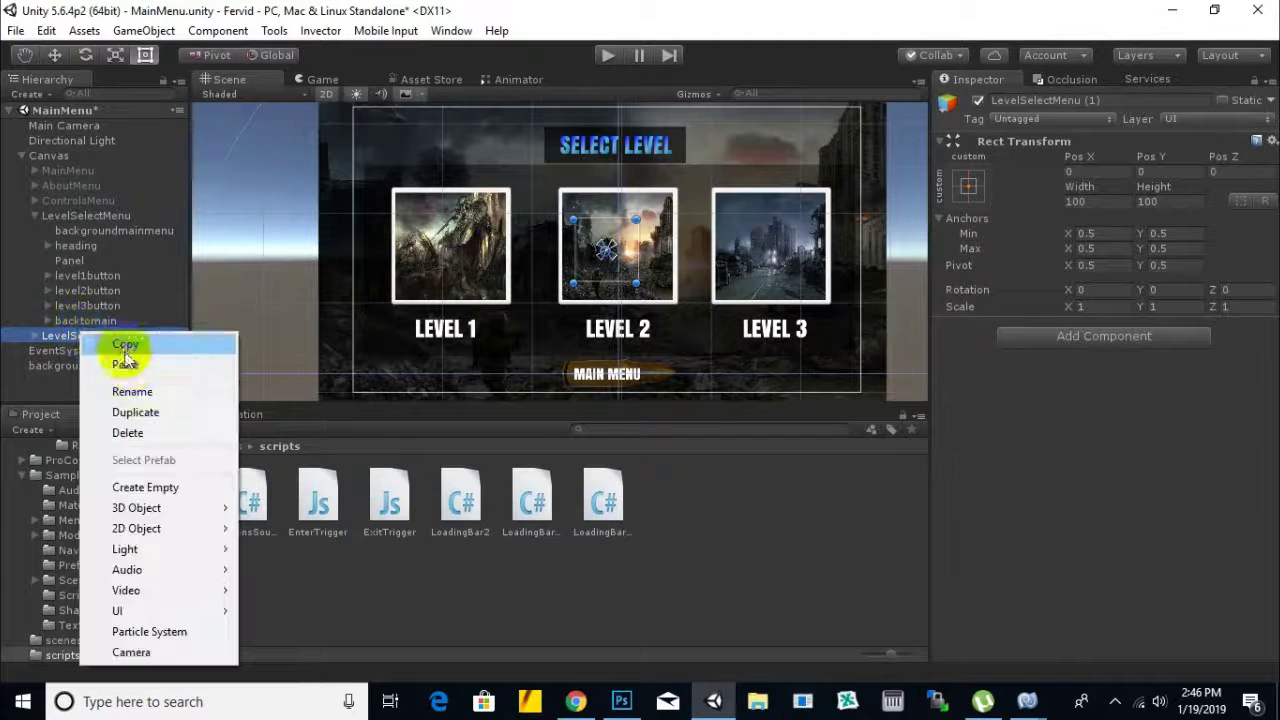
{"action": "left_click", "coordinate": [132, 391]}
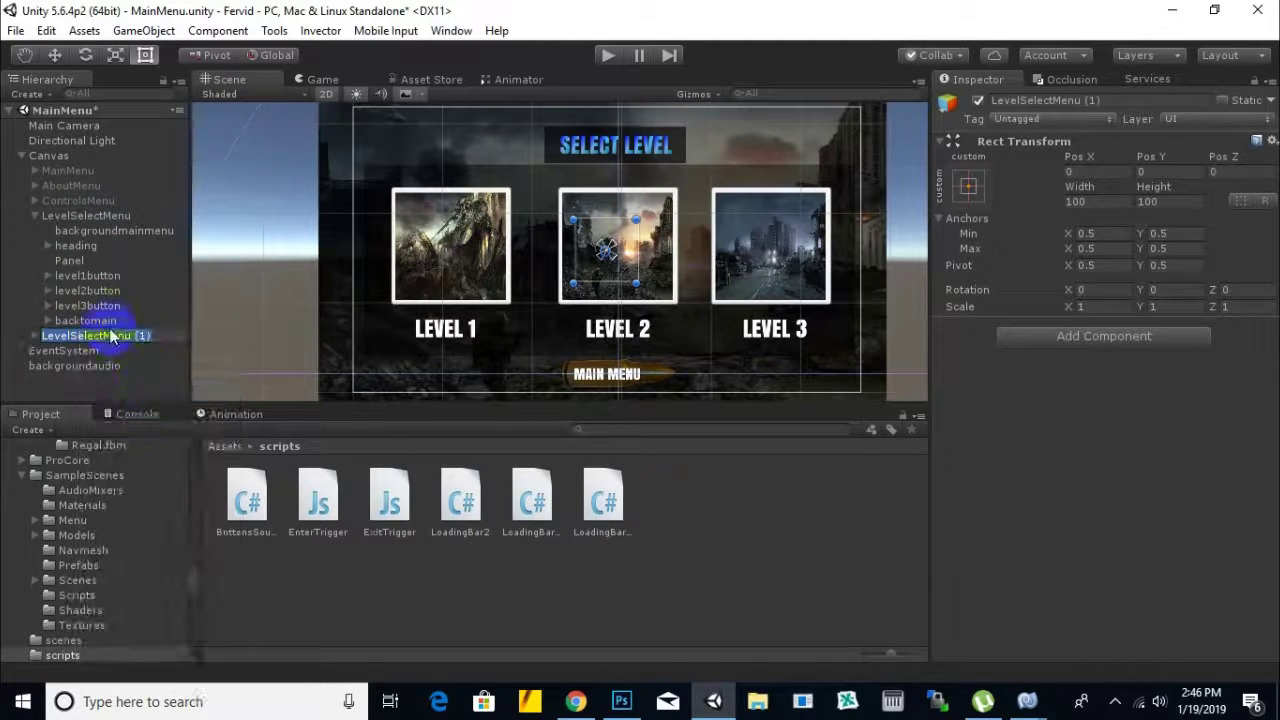
{"action": "left_click", "coordinate": [88, 216]}
{"action": "left_click", "coordinate": [978, 100]}
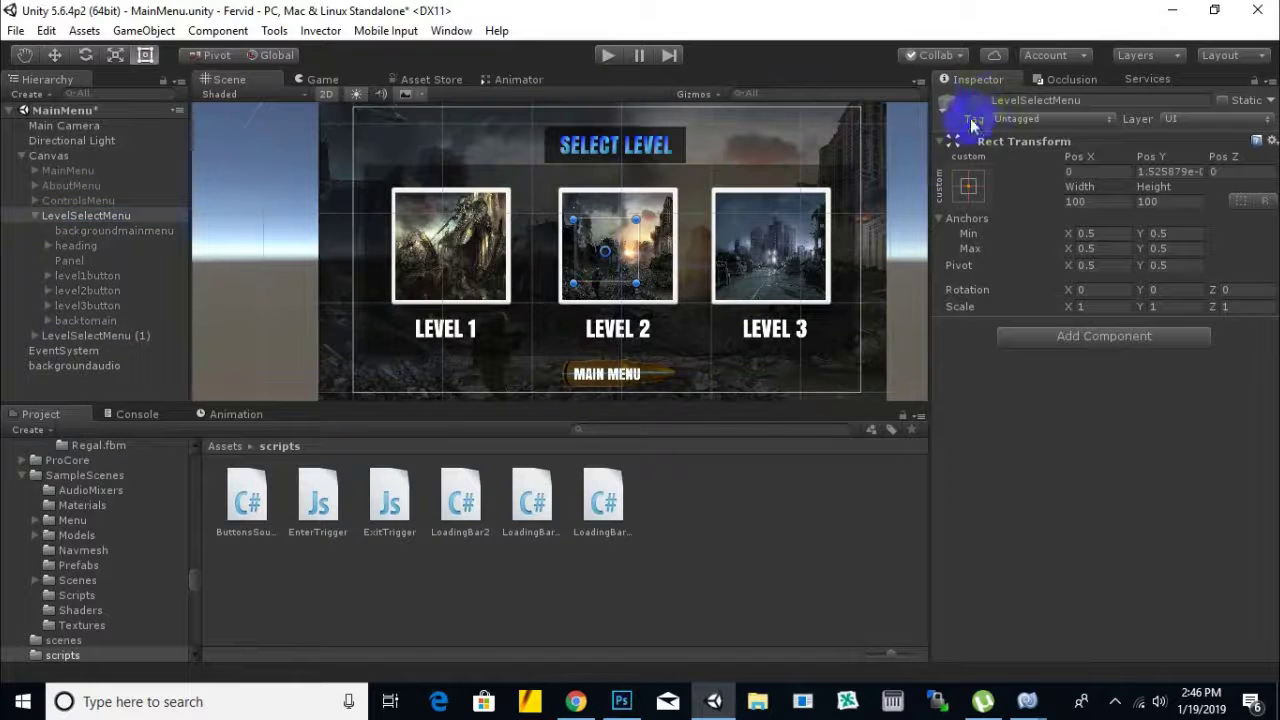
- Rename the duplicated level select menu to LoadingMenu1
{"action": "left_click", "coordinate": [82, 343]}
{"action": "right_click", "coordinate": [126, 333]}
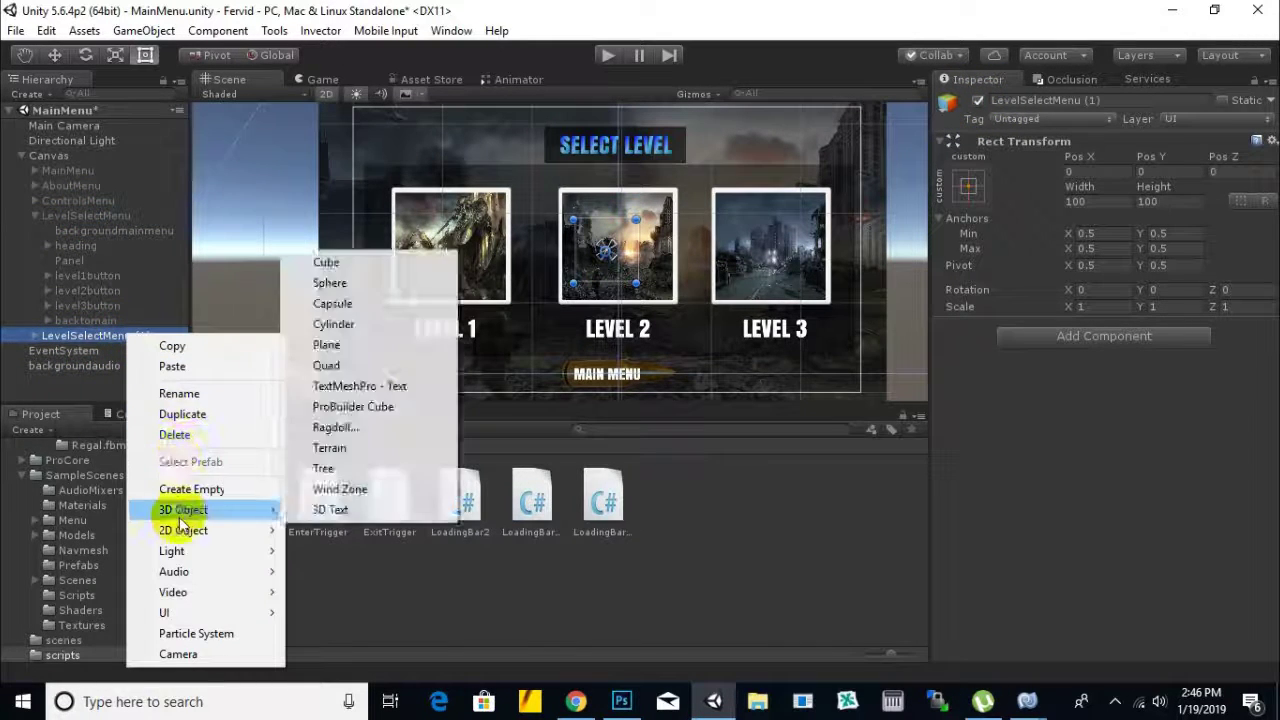
{"action": "left_click", "coordinate": [185, 394]}
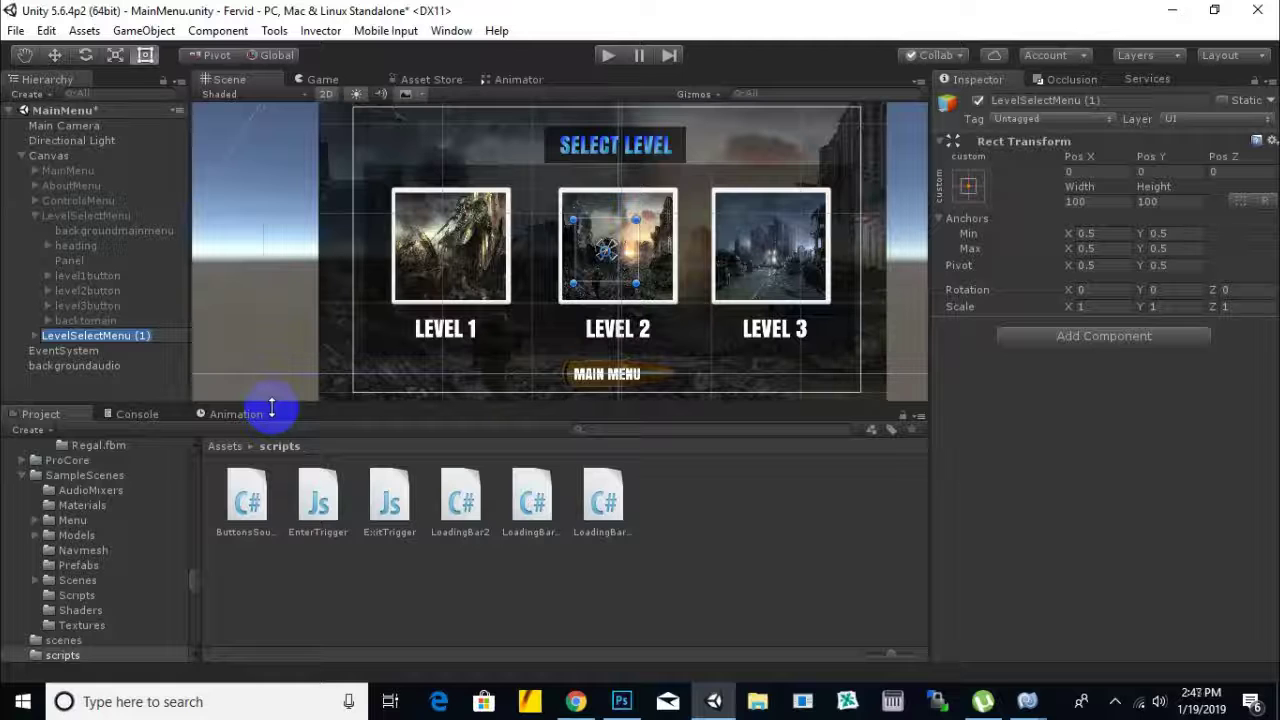
{"action": "type", "text": "LoadingMenu"}
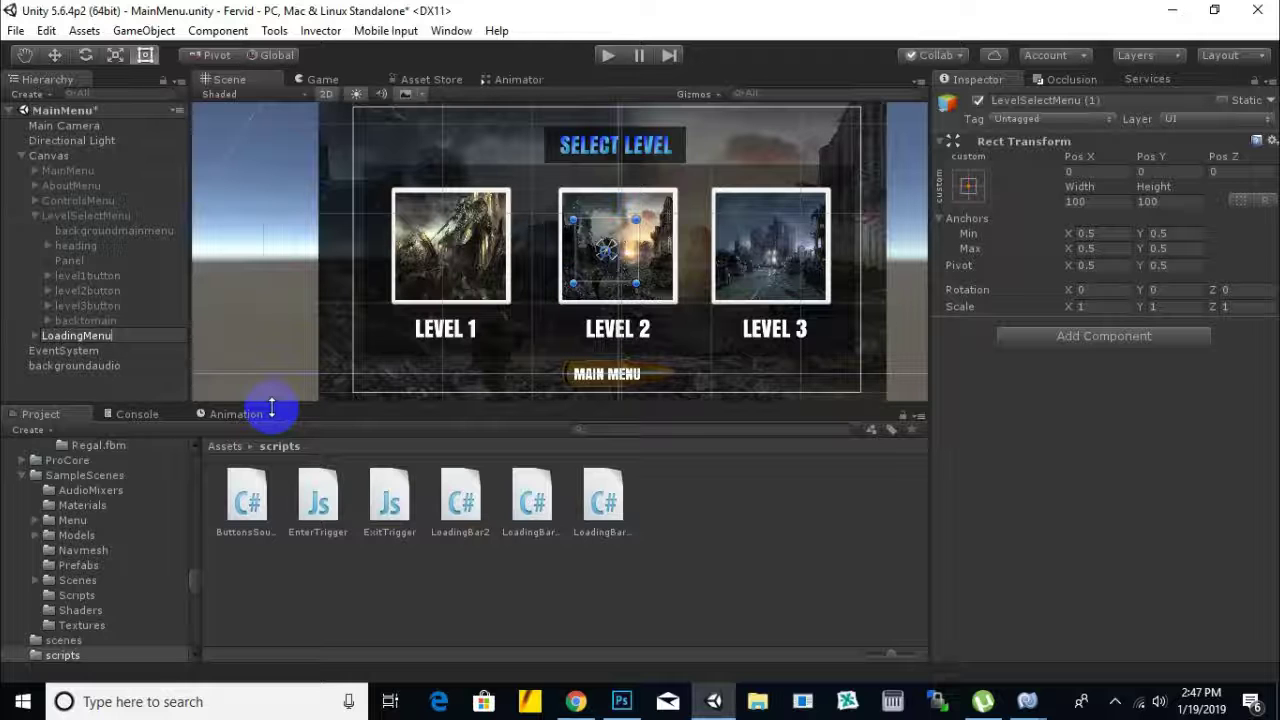
{"action": "key", "text": "Return"}
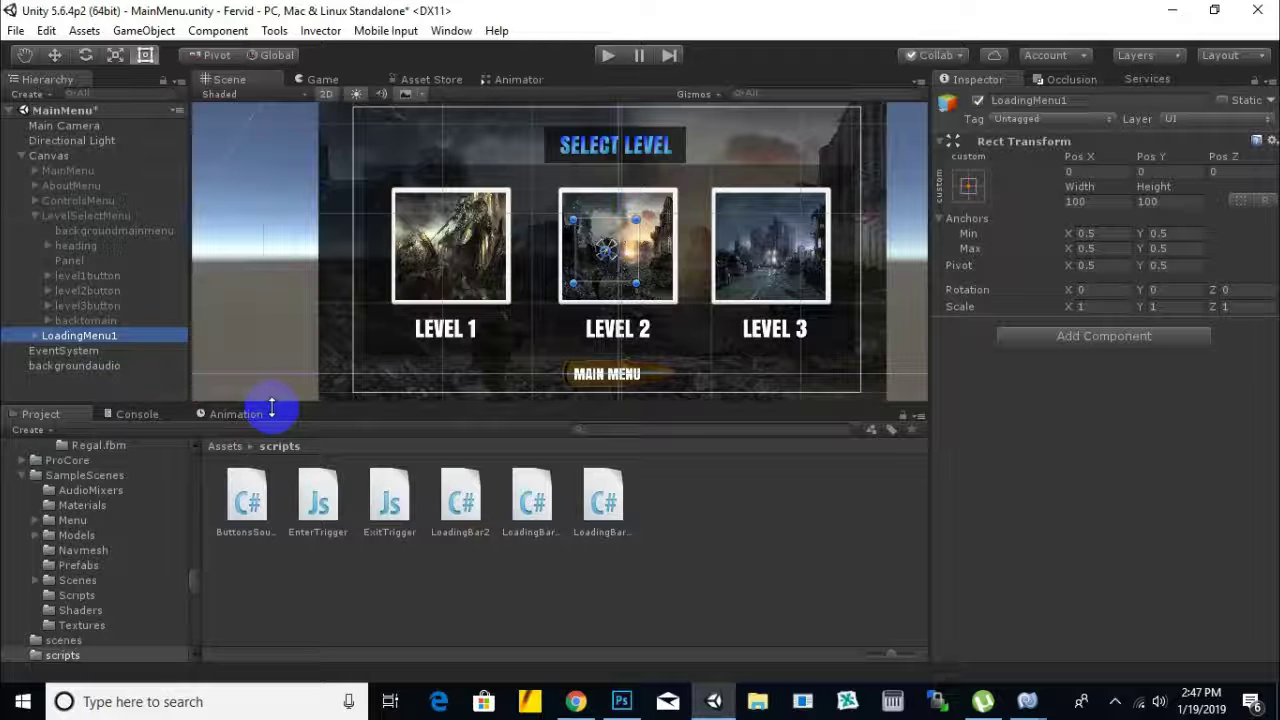
- Delete level1button, level2button, level3button and backtomain from LoadingMenu1
{"action": "left_click", "coordinate": [35, 341]}
{"action": "scroll", "coordinate": [130, 170], "scroll_direction": "down", "scroll_amount": 3}
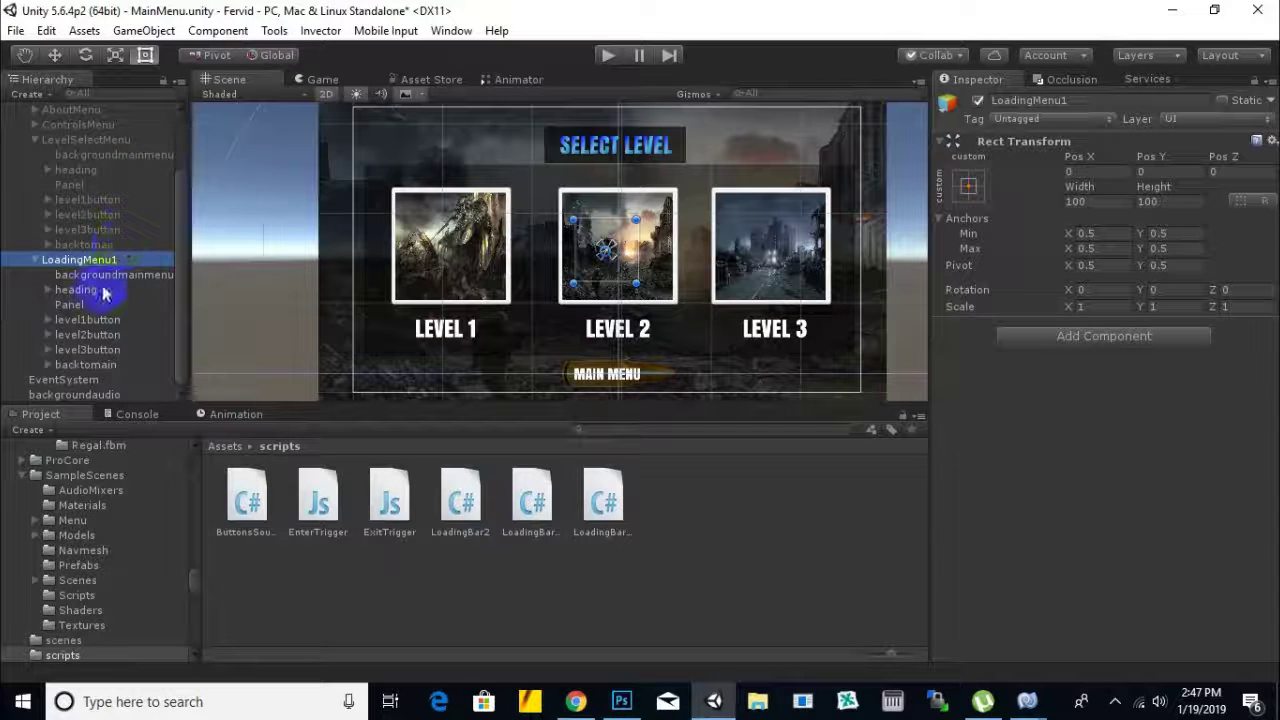
{"action": "left_click", "coordinate": [100, 289]}
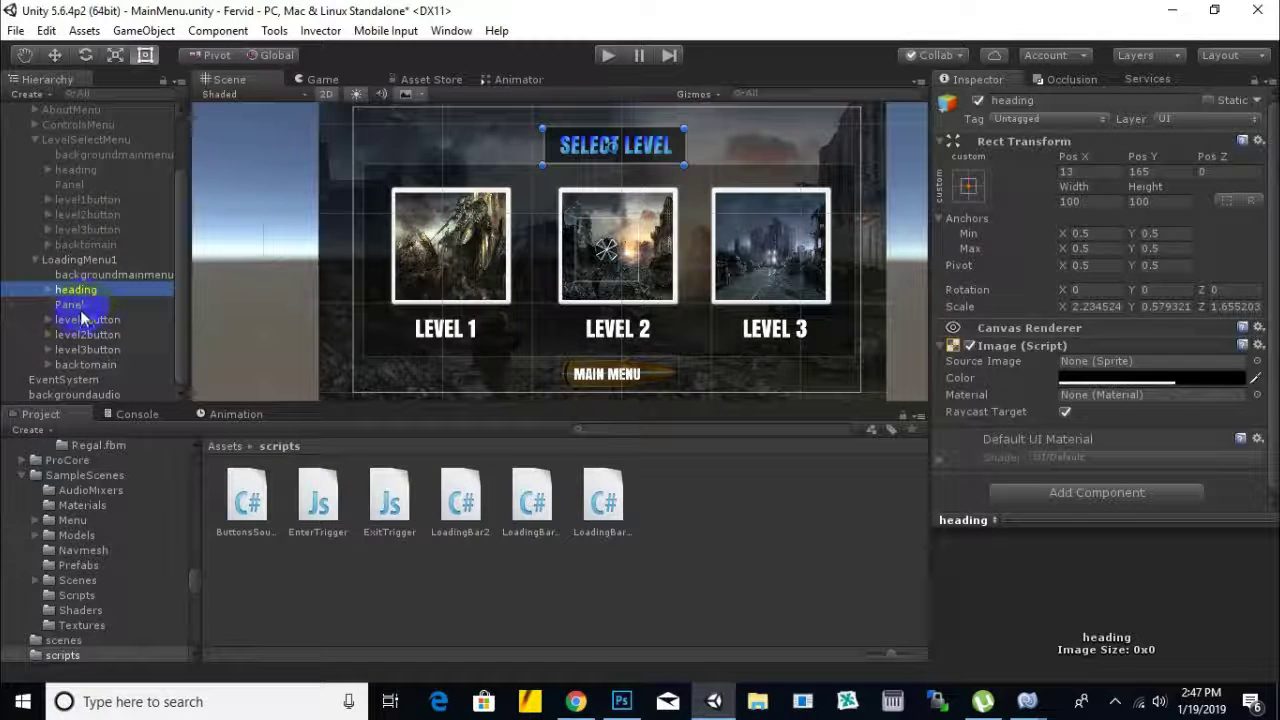
{"action": "left_click", "coordinate": [84, 320]}
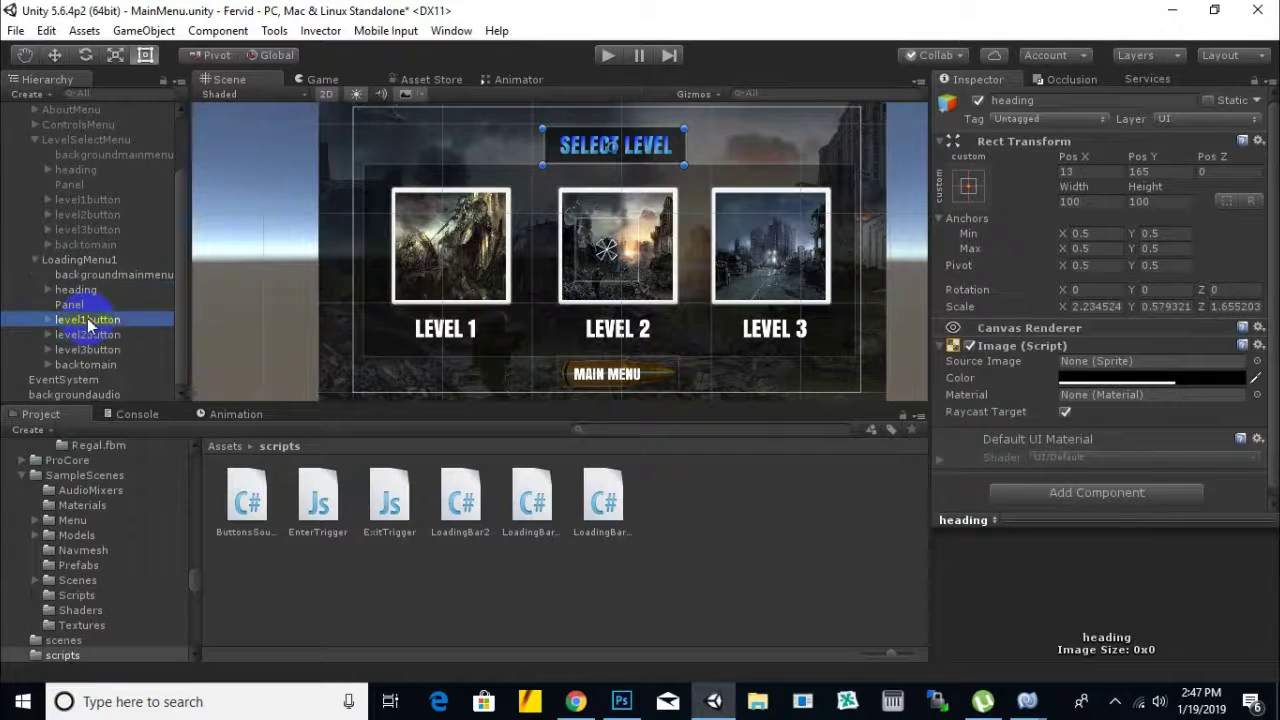
{"action": "left_click", "coordinate": [95, 336], "text": "shift"}
{"action": "left_click", "coordinate": [110, 350], "text": "shift"}
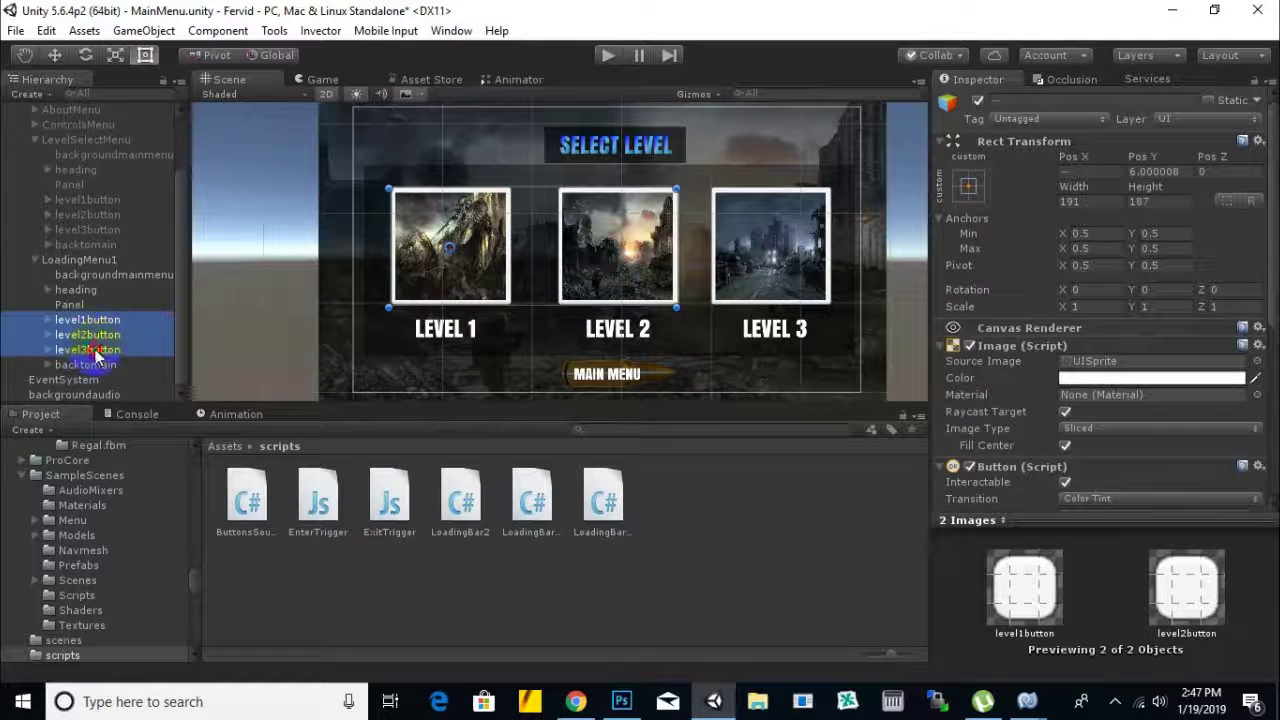
{"action": "key", "text": "Delete"}
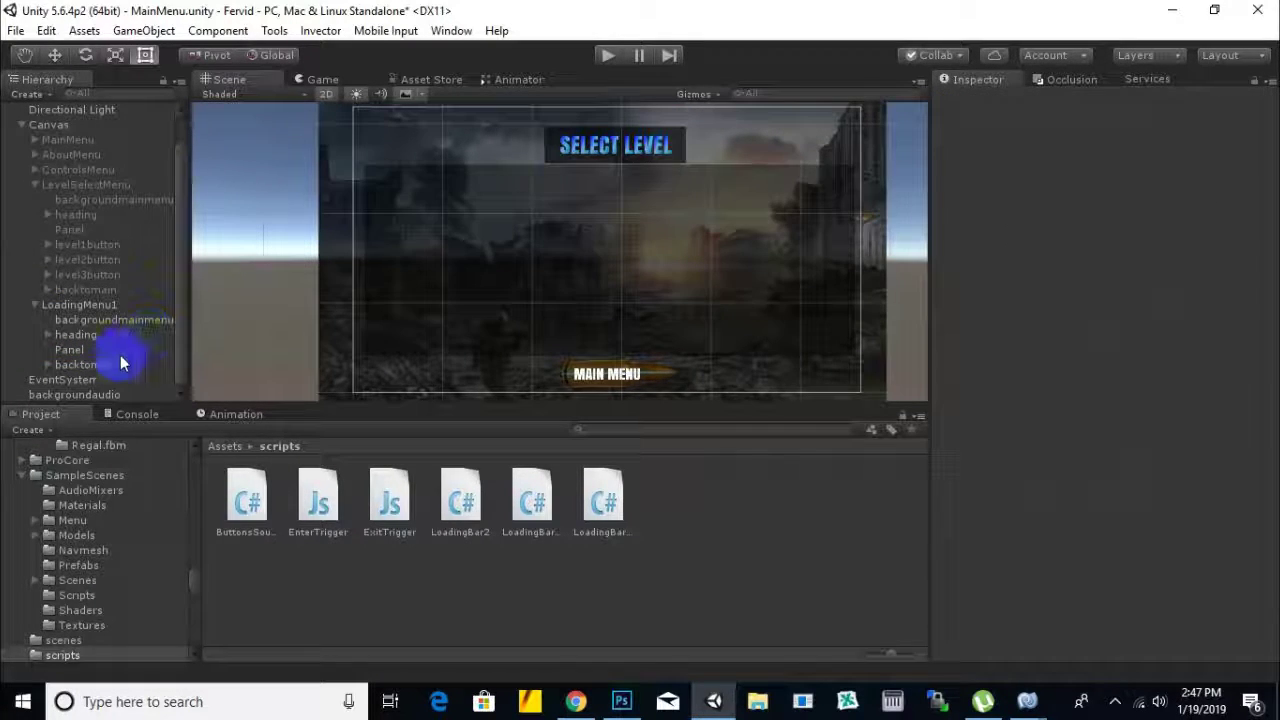
{"action": "left_click", "coordinate": [100, 364]}
{"action": "key", "text": "Delete"}
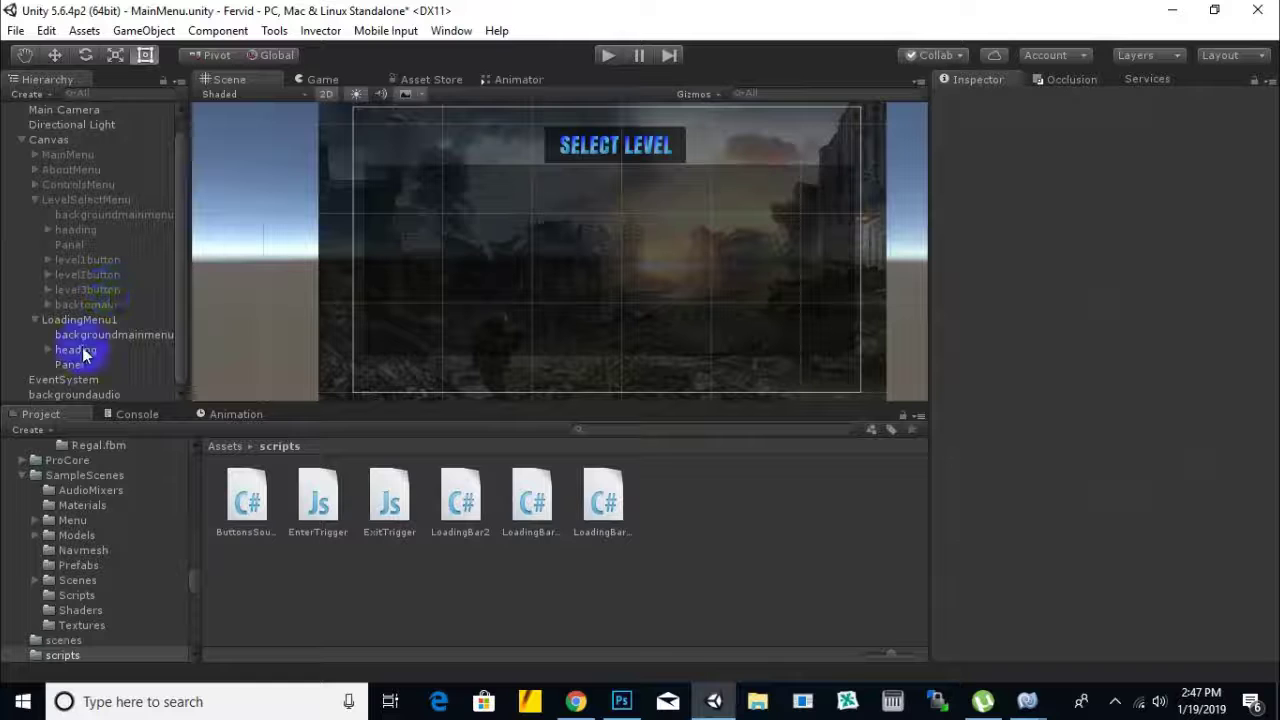
- Change the heading text of LoadingMenu1 to LOADING and shift it to about Pos X 31.2 within its dark box
{"action": "left_click", "coordinate": [49, 350]}
{"action": "left_click", "coordinate": [90, 365]}
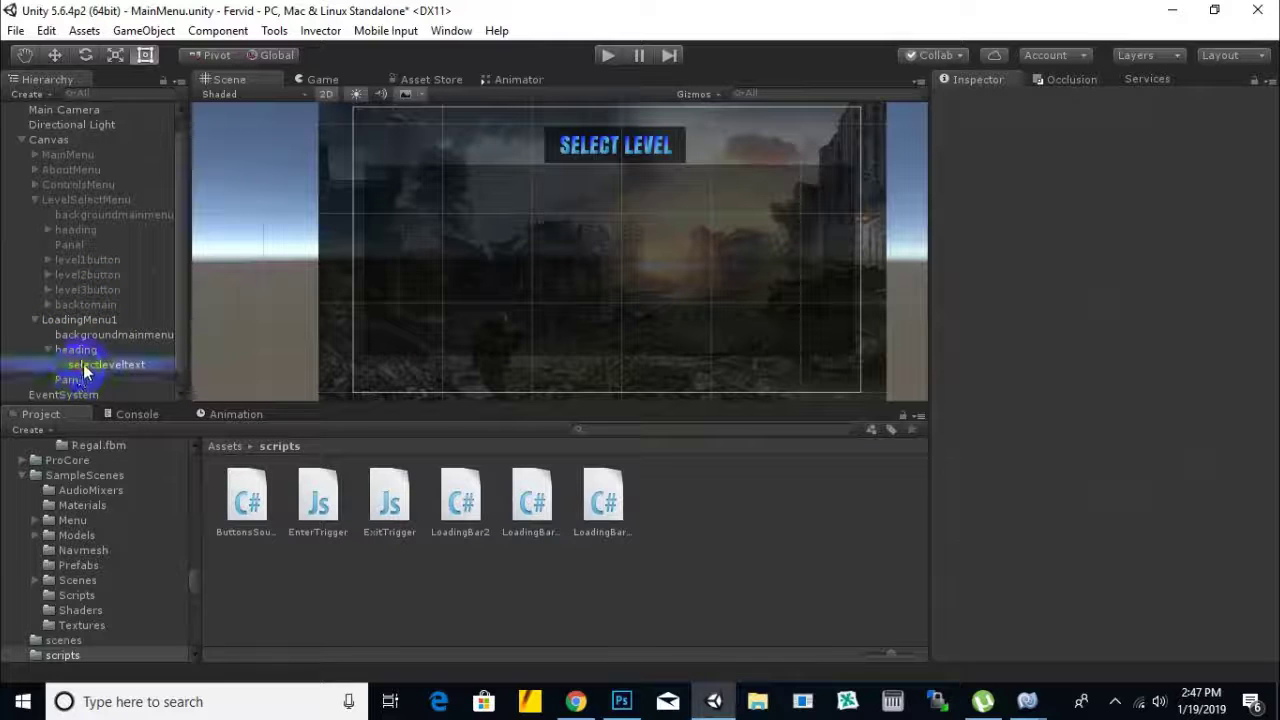
{"action": "left_click", "coordinate": [1050, 394]}
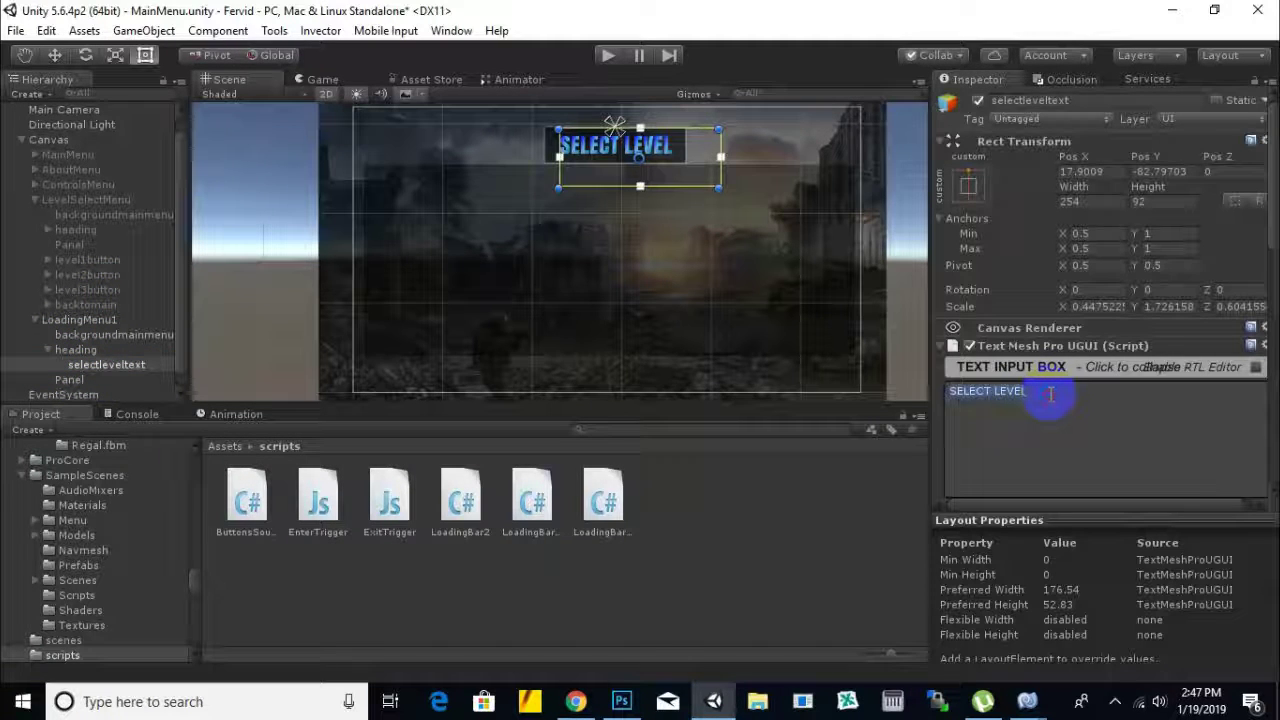
{"action": "type", "text": "LOADING"}
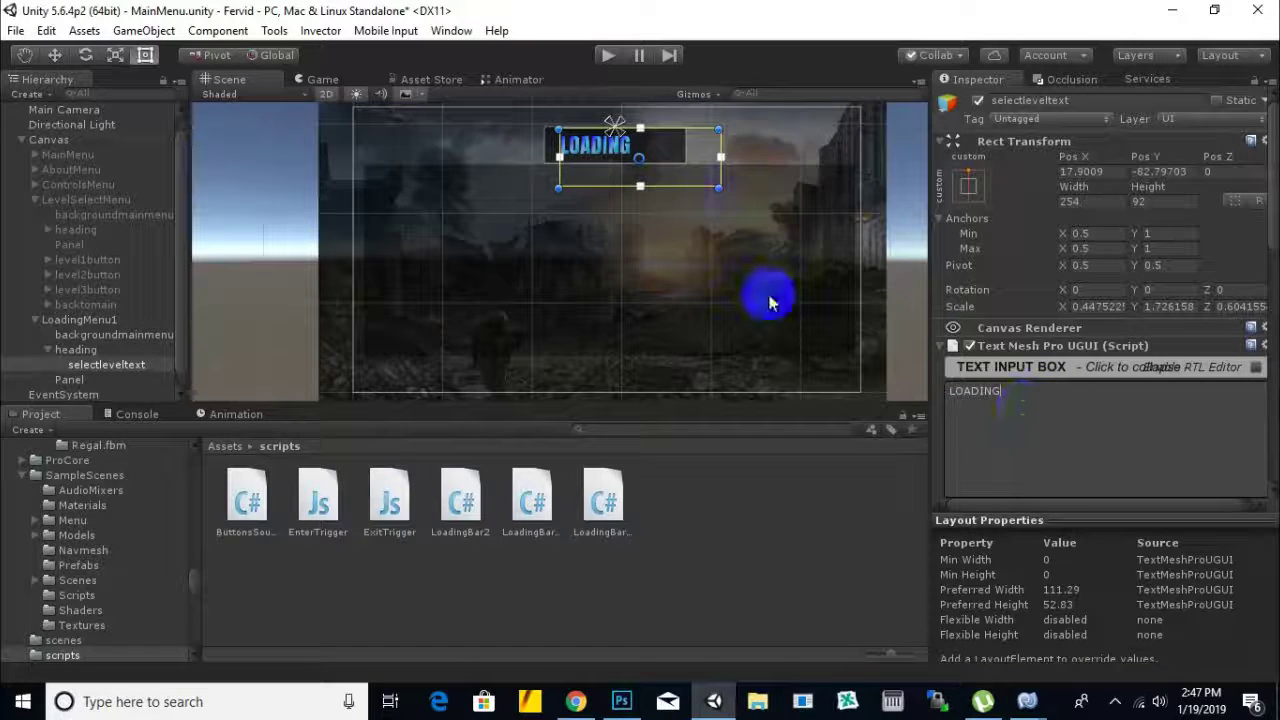
{"action": "left_click_drag", "start_coordinate": [672, 163], "coordinate": [698, 156]}
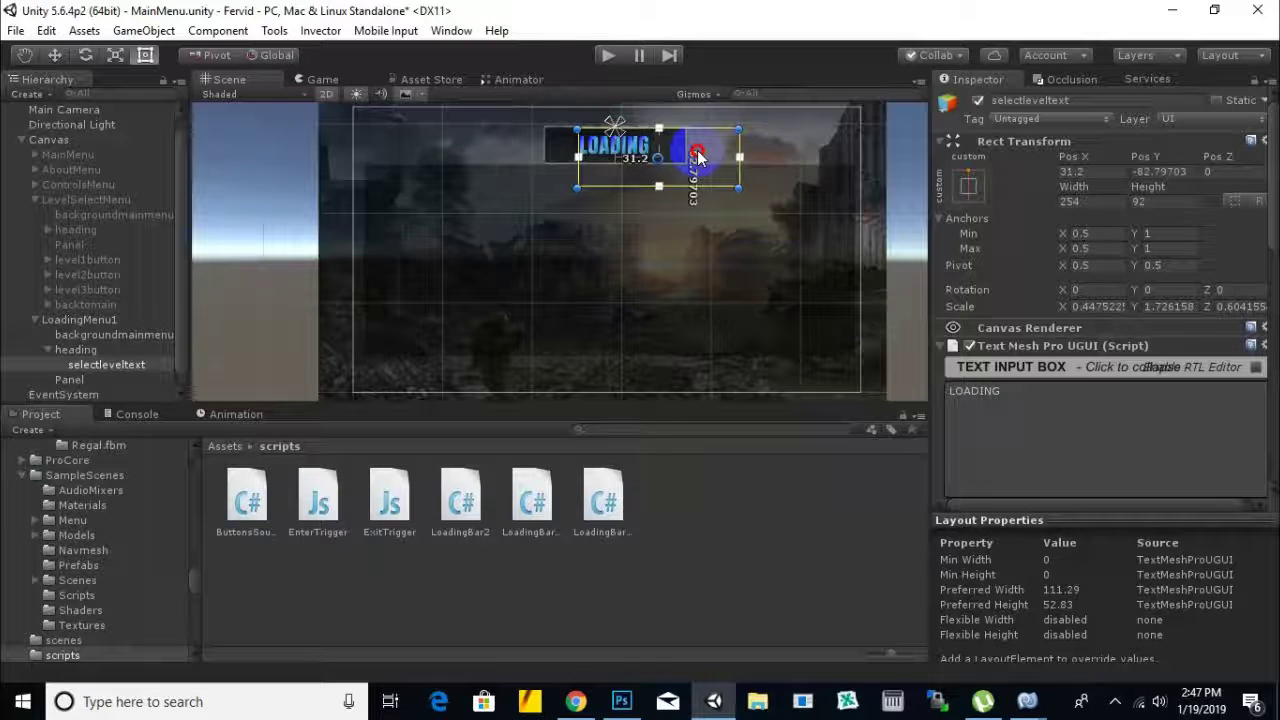
- Delete the Panel from LoadingMenu1 and add a TextMeshPro text object as a child of LoadingMenu1
{"action": "left_click", "coordinate": [72, 380]}
{"action": "key", "text": "Delete"}
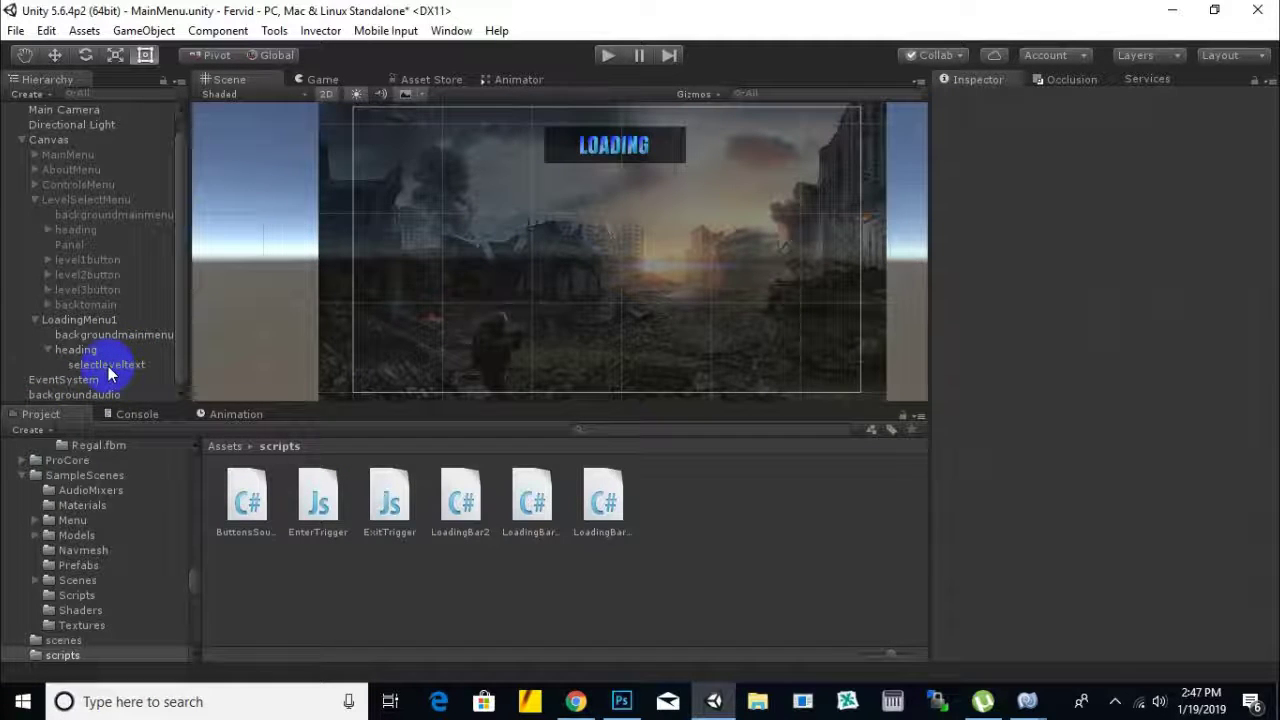
{"action": "left_click", "coordinate": [69, 350]}
{"action": "right_click", "coordinate": [63, 352]}
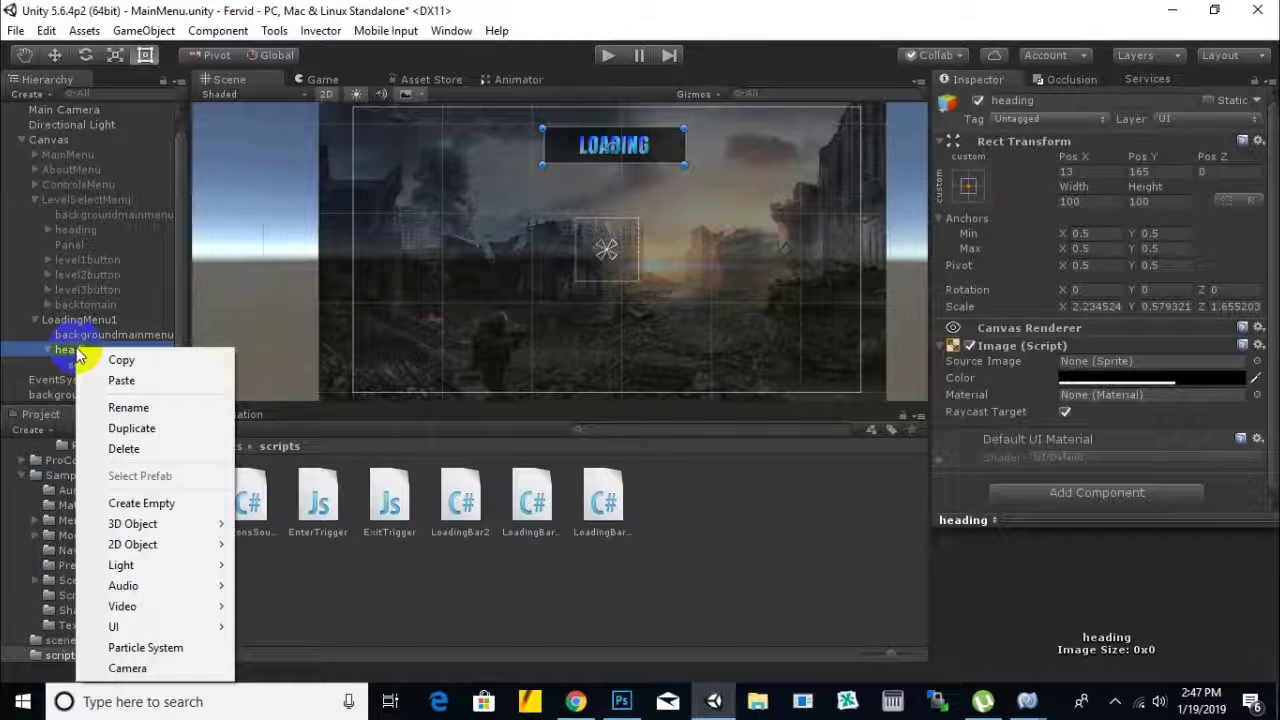
{"action": "left_click", "coordinate": [66, 322]}
{"action": "right_click", "coordinate": [66, 322]}
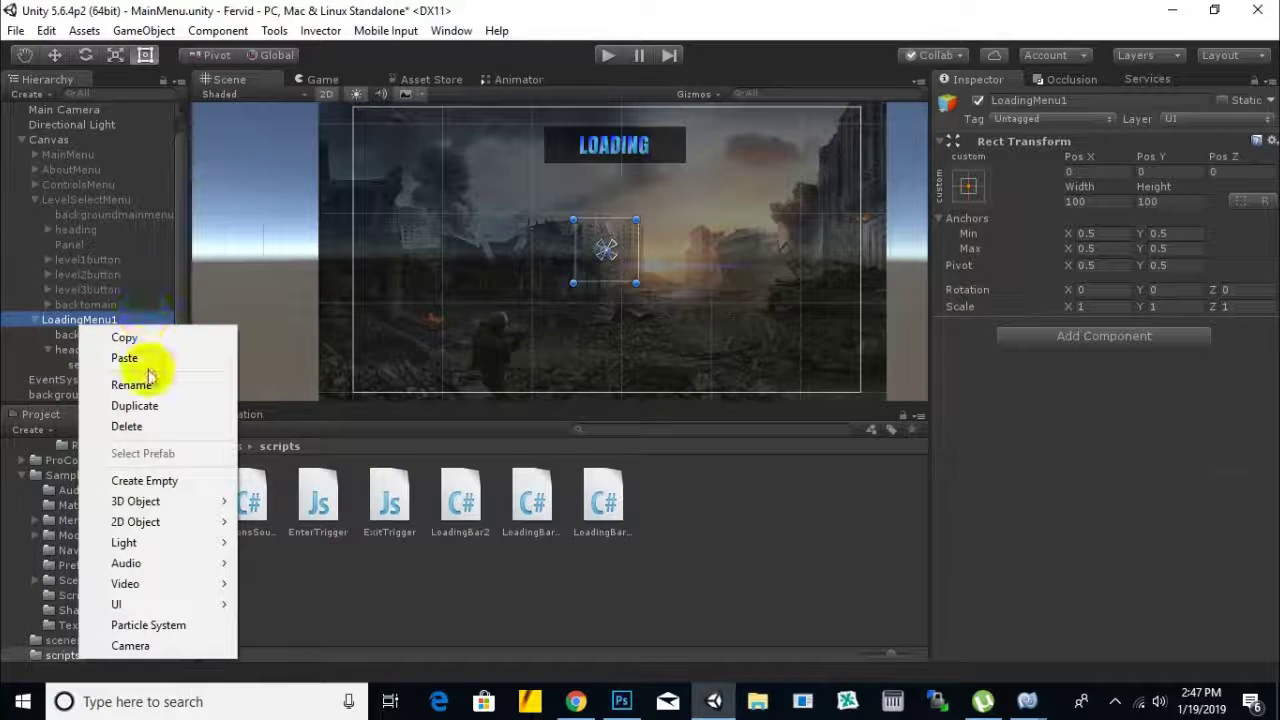
{"action": "mouse_move", "coordinate": [168, 606]}
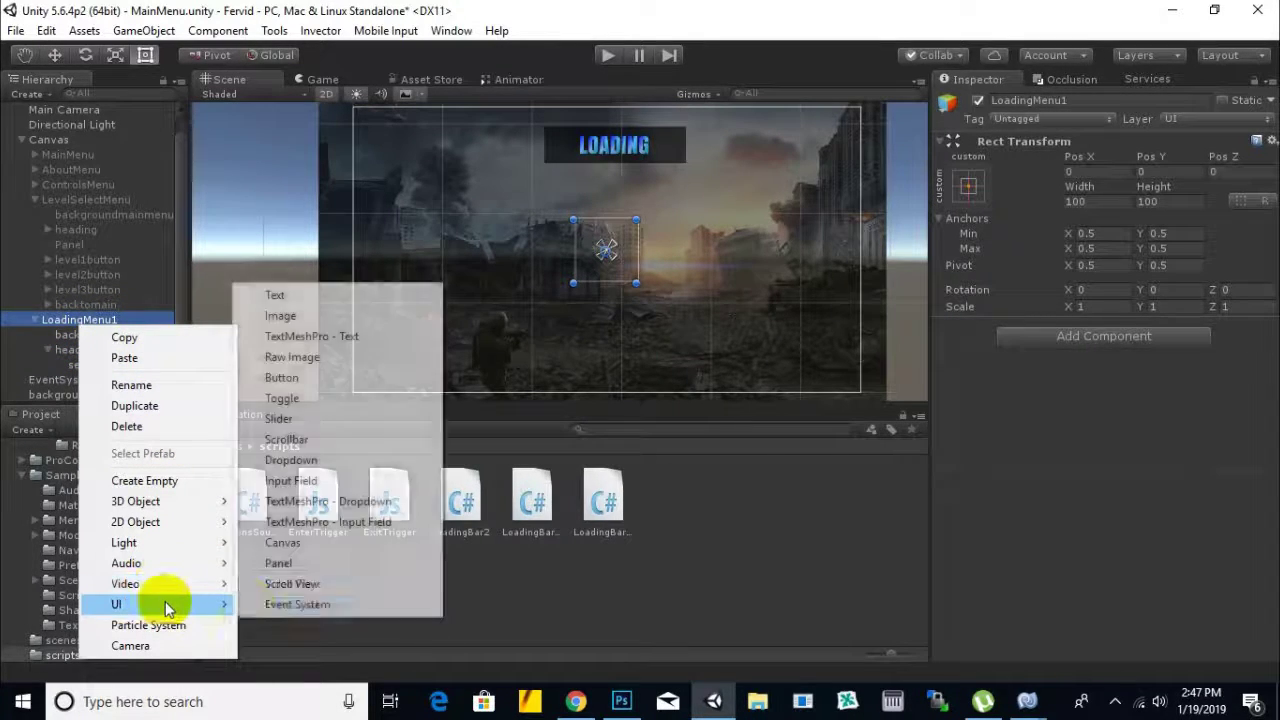
{"action": "left_click", "coordinate": [318, 336]}
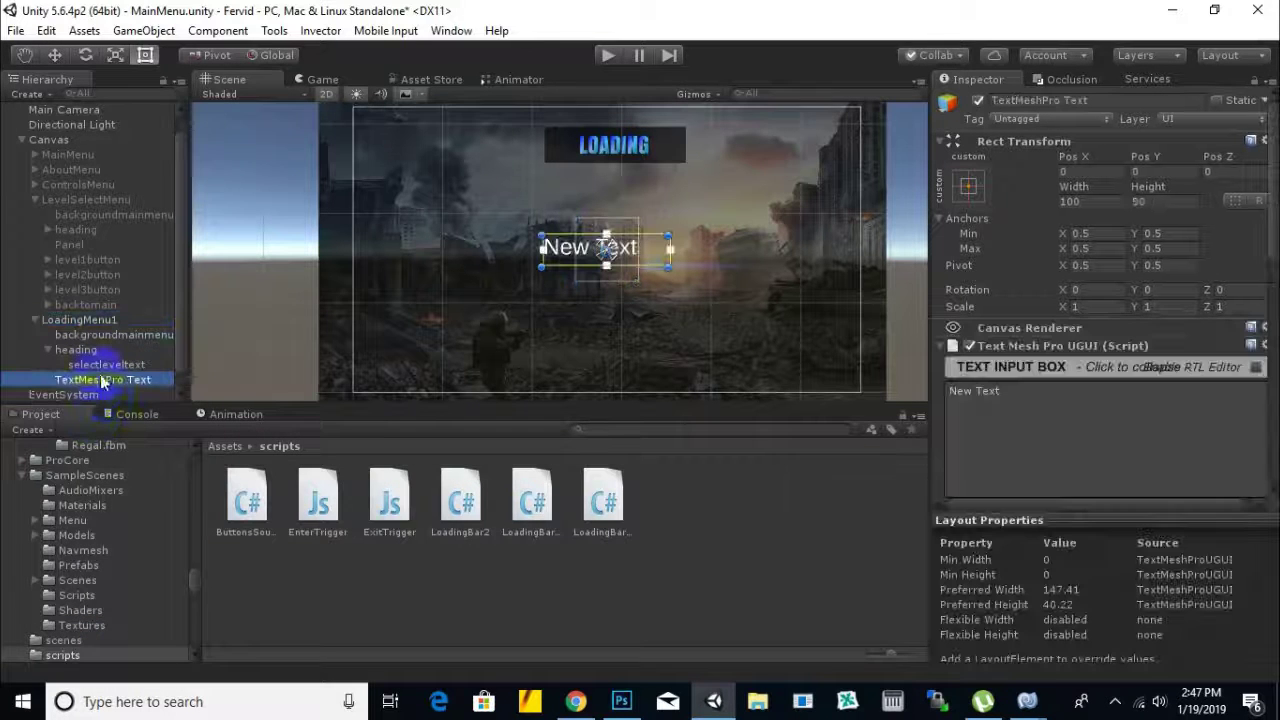
- Rename the new TextMeshPro text object under LoadingMenu1 as Pressspace
{"action": "right_click", "coordinate": [113, 388]}
{"action": "left_click", "coordinate": [220, 113]}
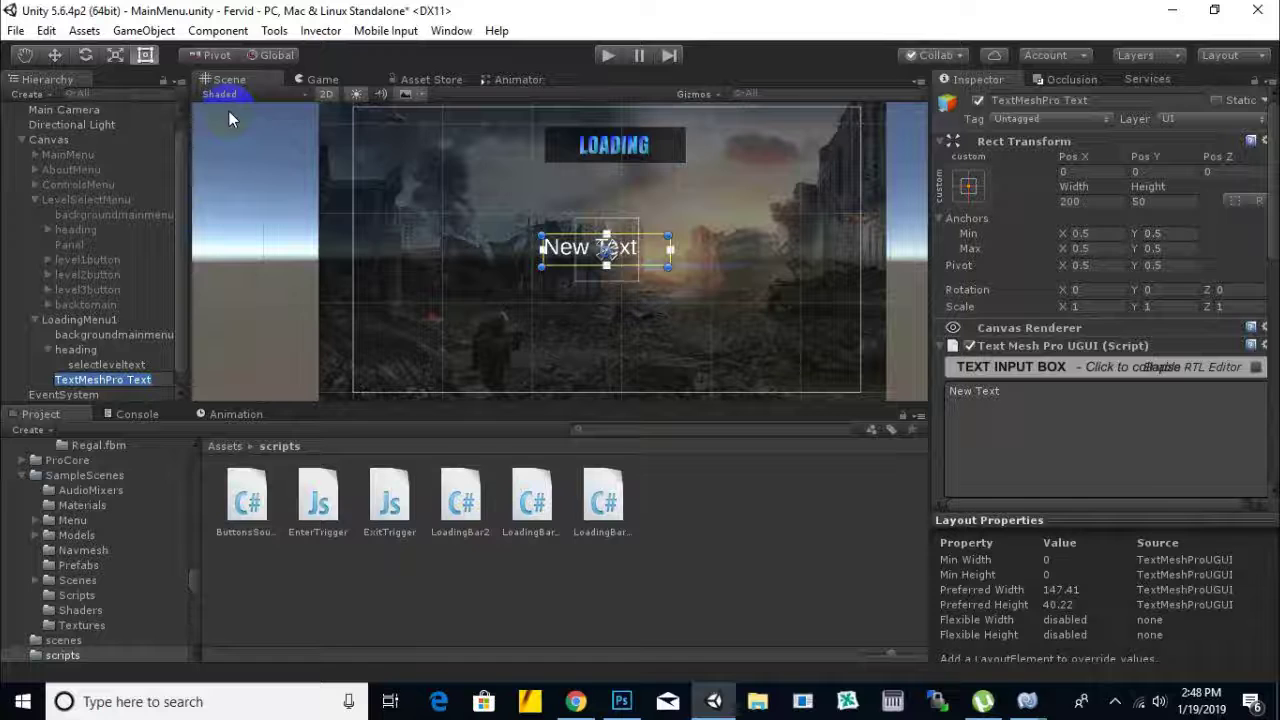
{"action": "type", "text": "Pre"}
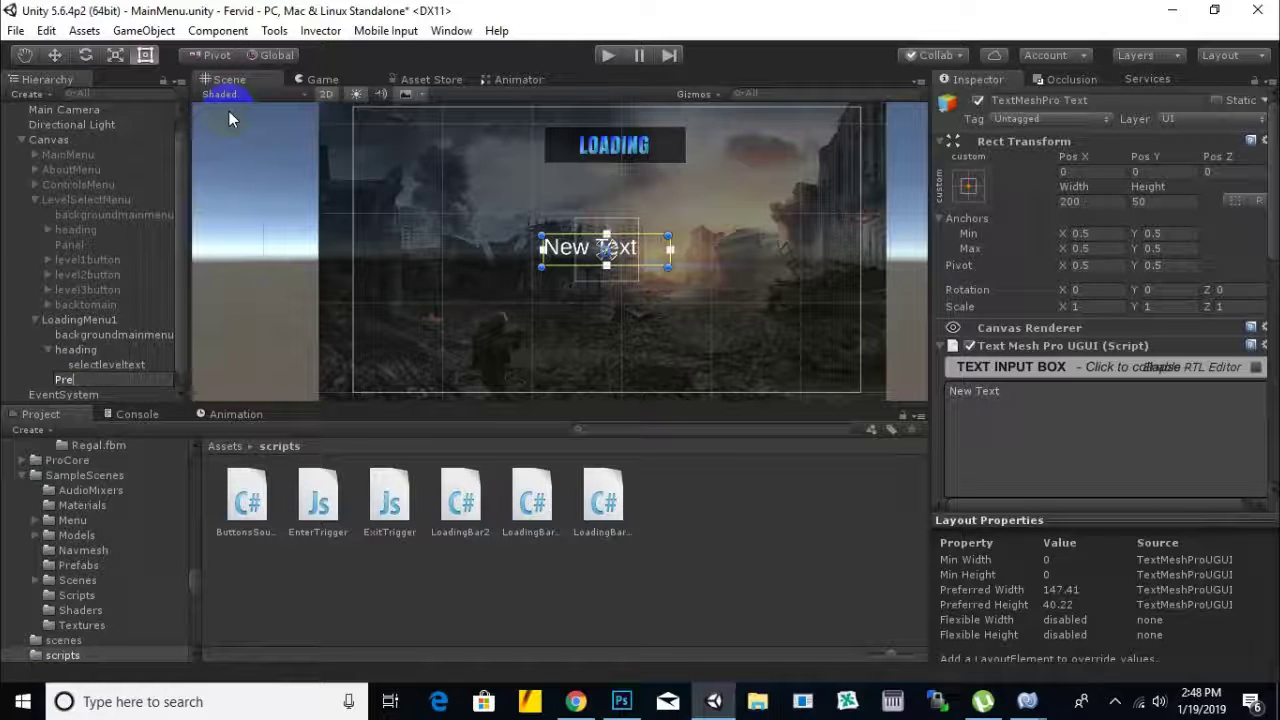
{"action": "type", "text": "sspace"}
{"action": "key", "text": "Return"}
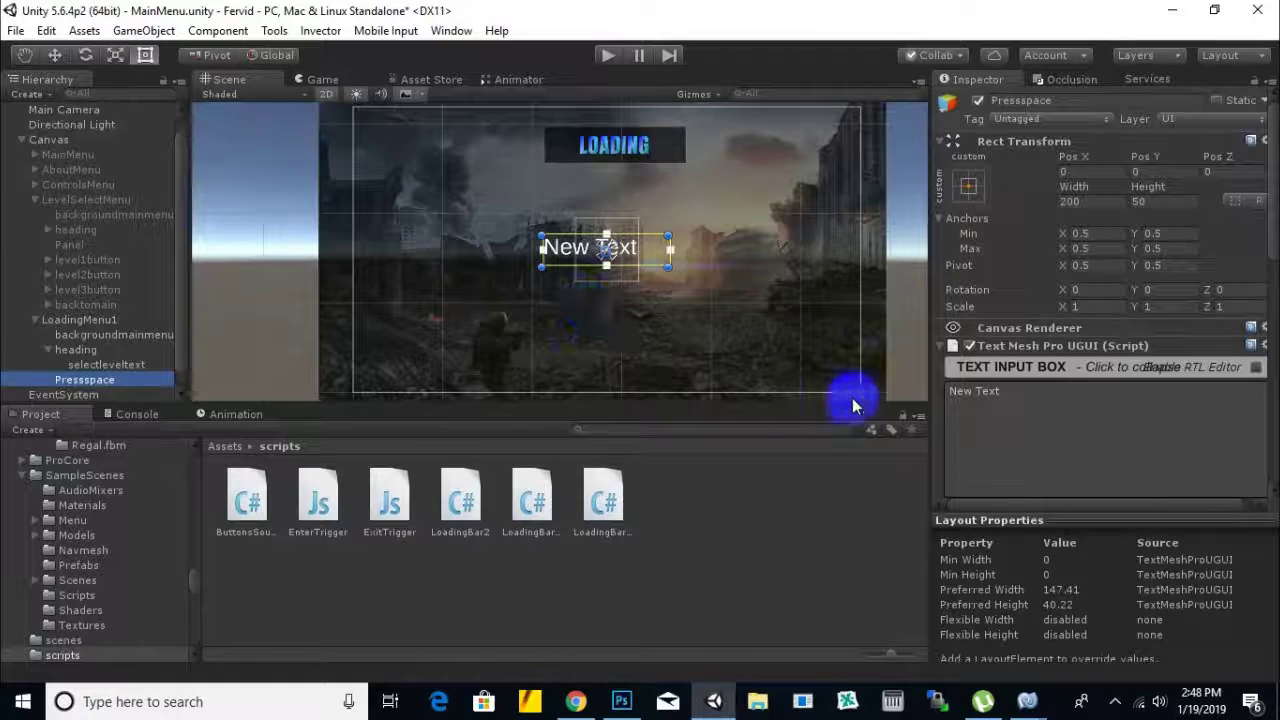
- Set the Pressspace text to PRESS SPACE TO LOAD LEVEL and its font asset to Anton SDF
{"action": "left_click", "coordinate": [1003, 424]}
{"action": "type", "text": "PR"}
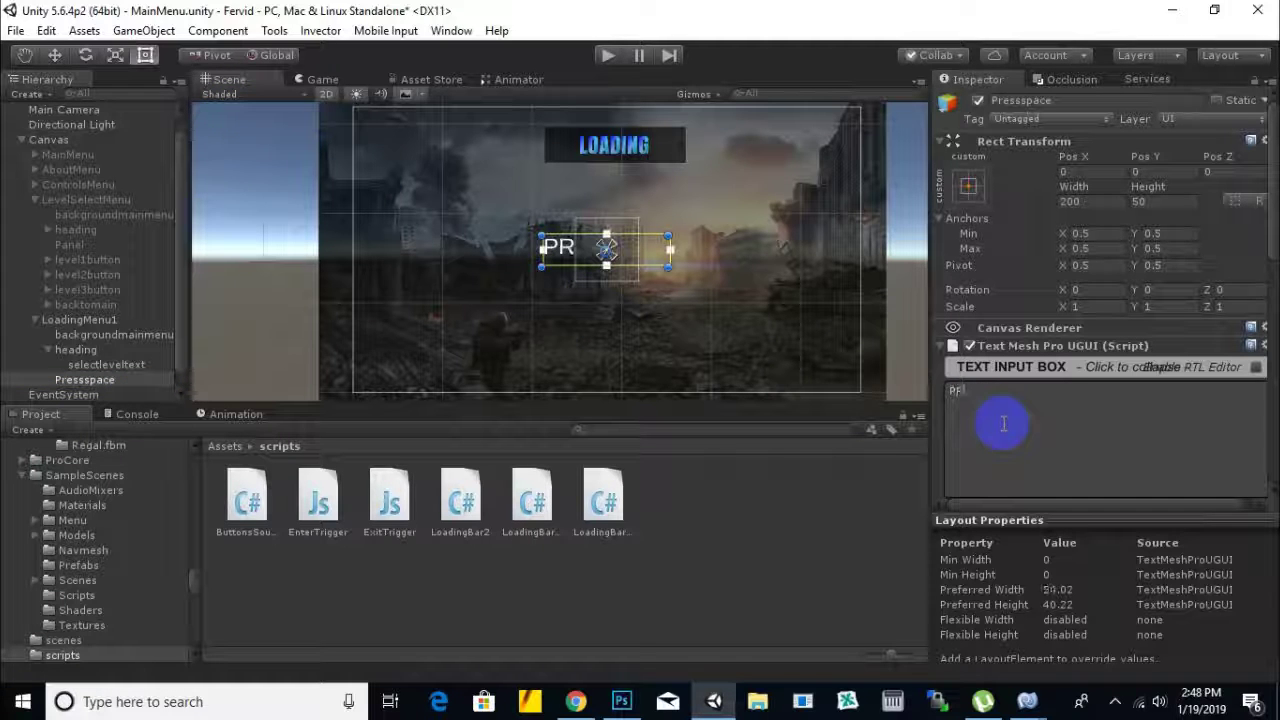
{"action": "type", "text": "ESS SPACE TO LOAD L"}
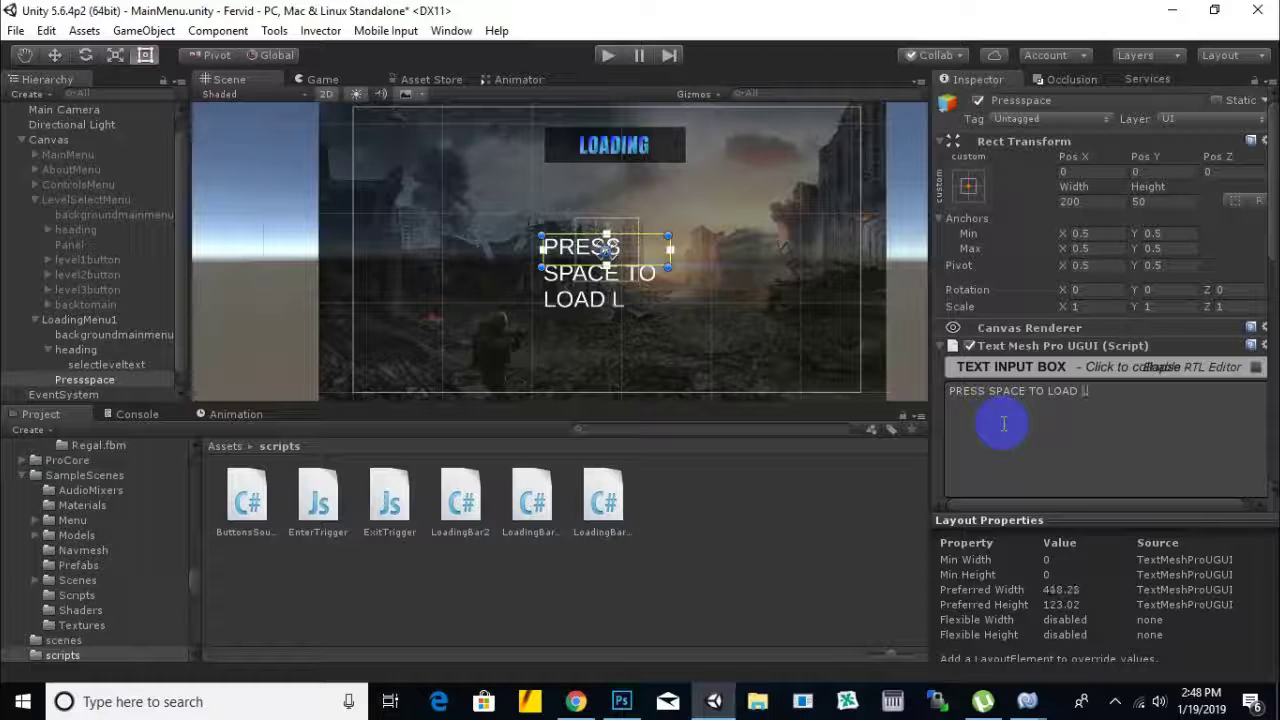
{"action": "type", "text": "VEL"}
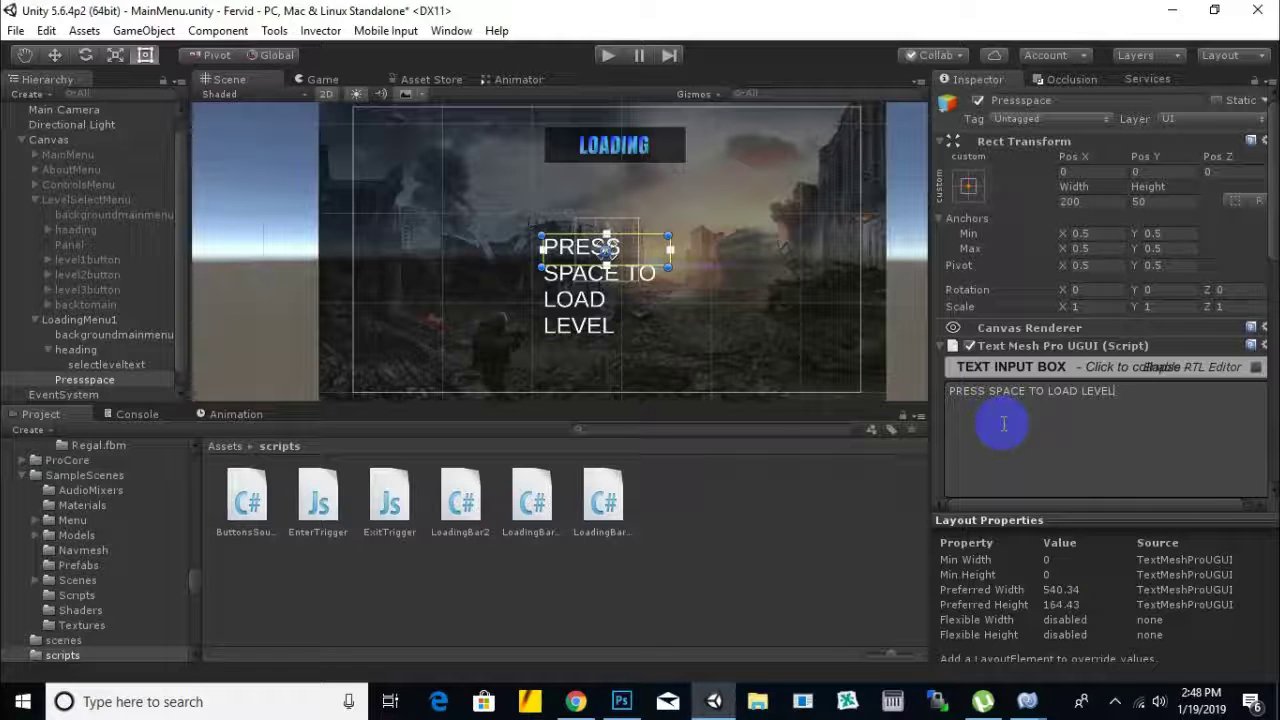
{"action": "scroll", "coordinate": [1143, 423], "scroll_direction": "down", "scroll_amount": 3}
{"action": "left_click", "coordinate": [1262, 430]}
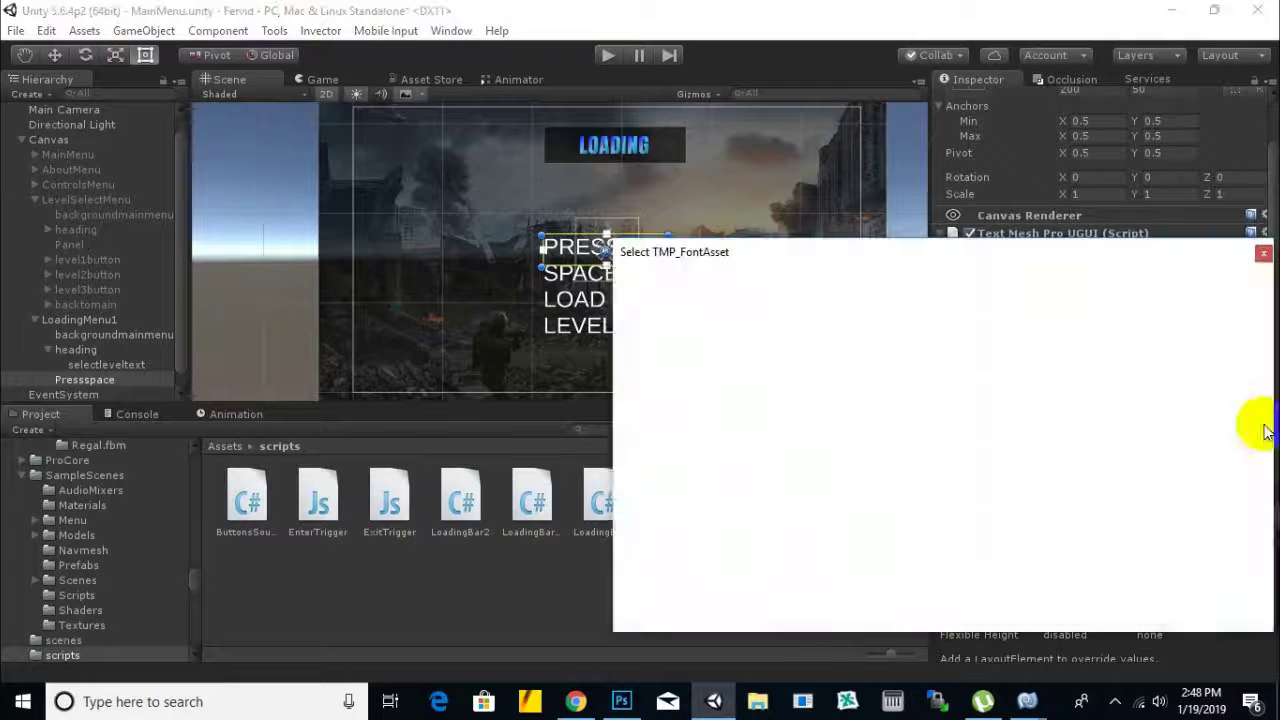
{"action": "double_click", "coordinate": [694, 337]}
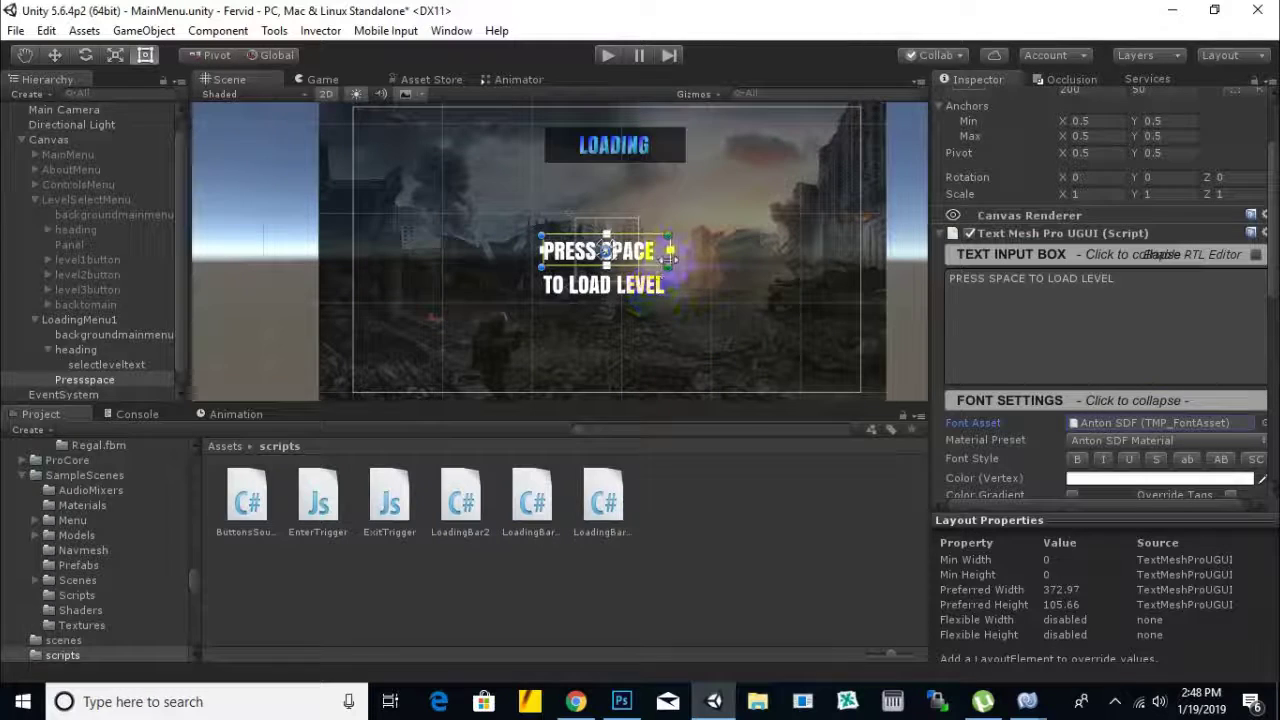
- Resize the Pressspace text box to about 384 by 61 so it fits one line, and centre it just below the LOADING heading
{"action": "left_click_drag", "start_coordinate": [673, 252], "coordinate": [850, 254]}
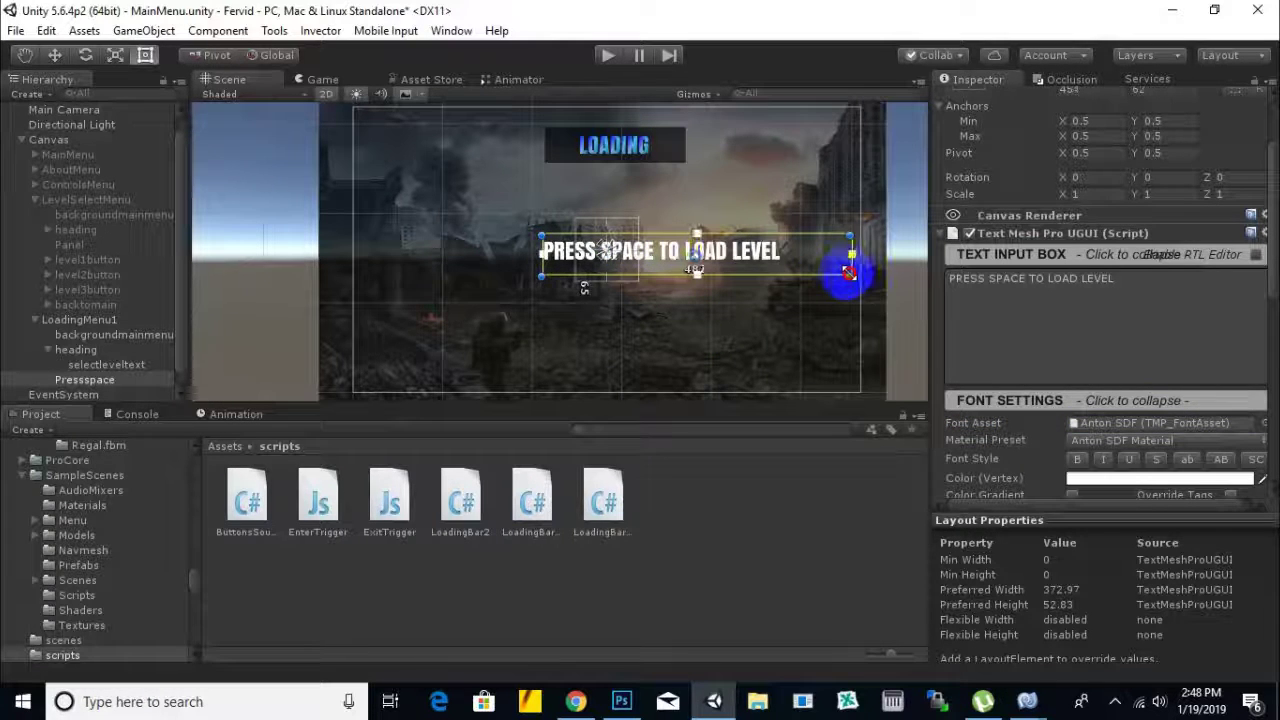
{"action": "left_click_drag", "start_coordinate": [729, 258], "coordinate": [698, 194]}
{"action": "left_click_drag", "start_coordinate": [821, 214], "coordinate": [755, 211]}
{"action": "left_click_drag", "start_coordinate": [663, 196], "coordinate": [655, 193]}
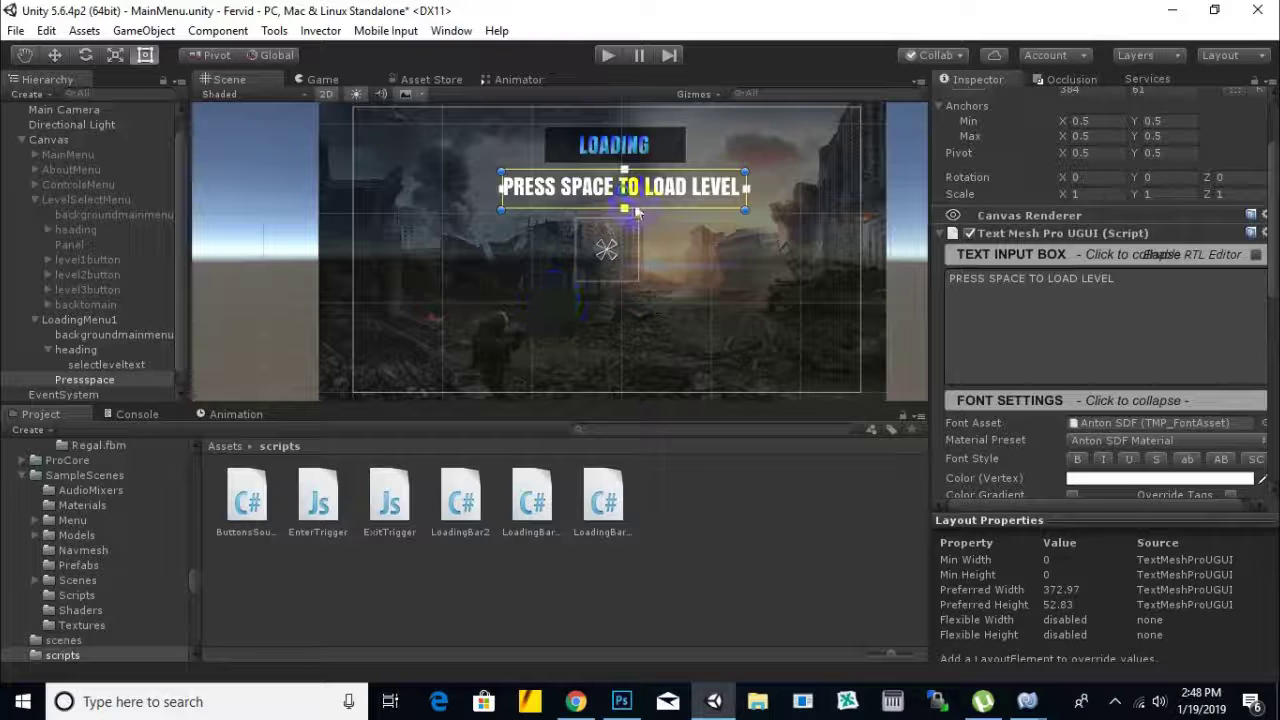
{"action": "left_click_drag", "start_coordinate": [660, 191], "coordinate": [654, 190]}
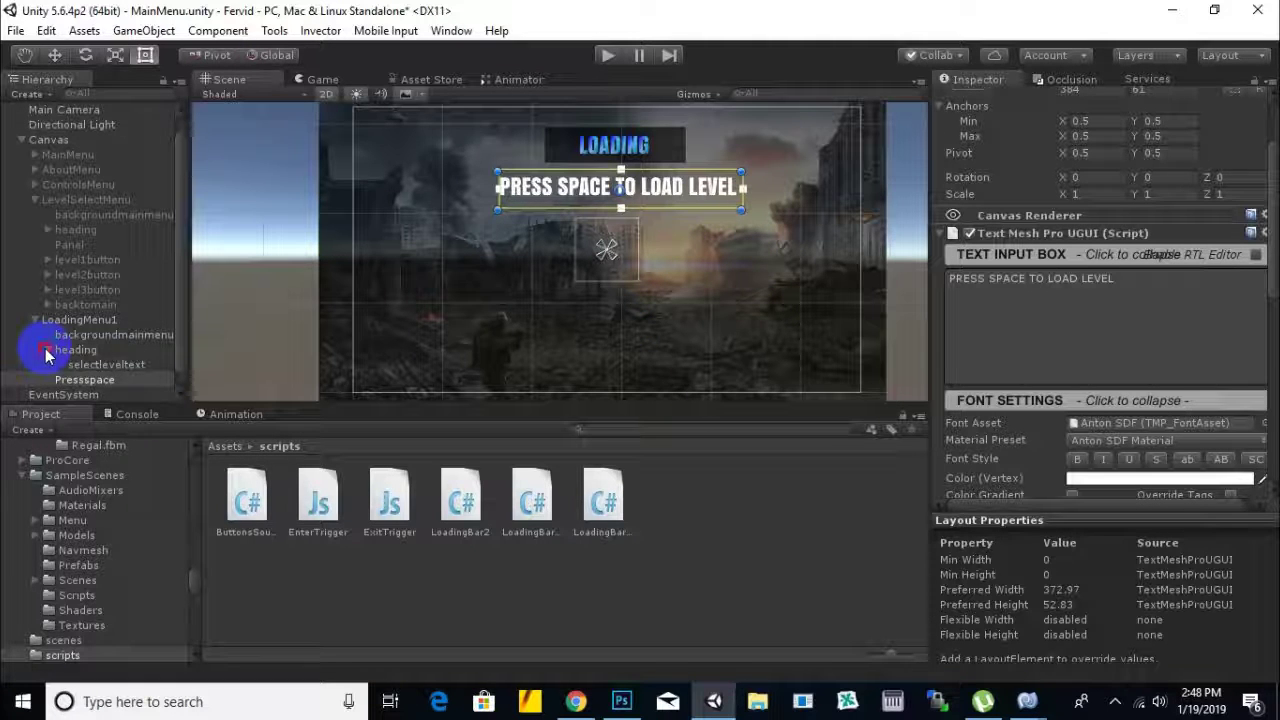
- Add a UI slider as a child of LoadingMenu1 and rename it LoadingBar1
{"action": "right_click", "coordinate": [102, 321]}
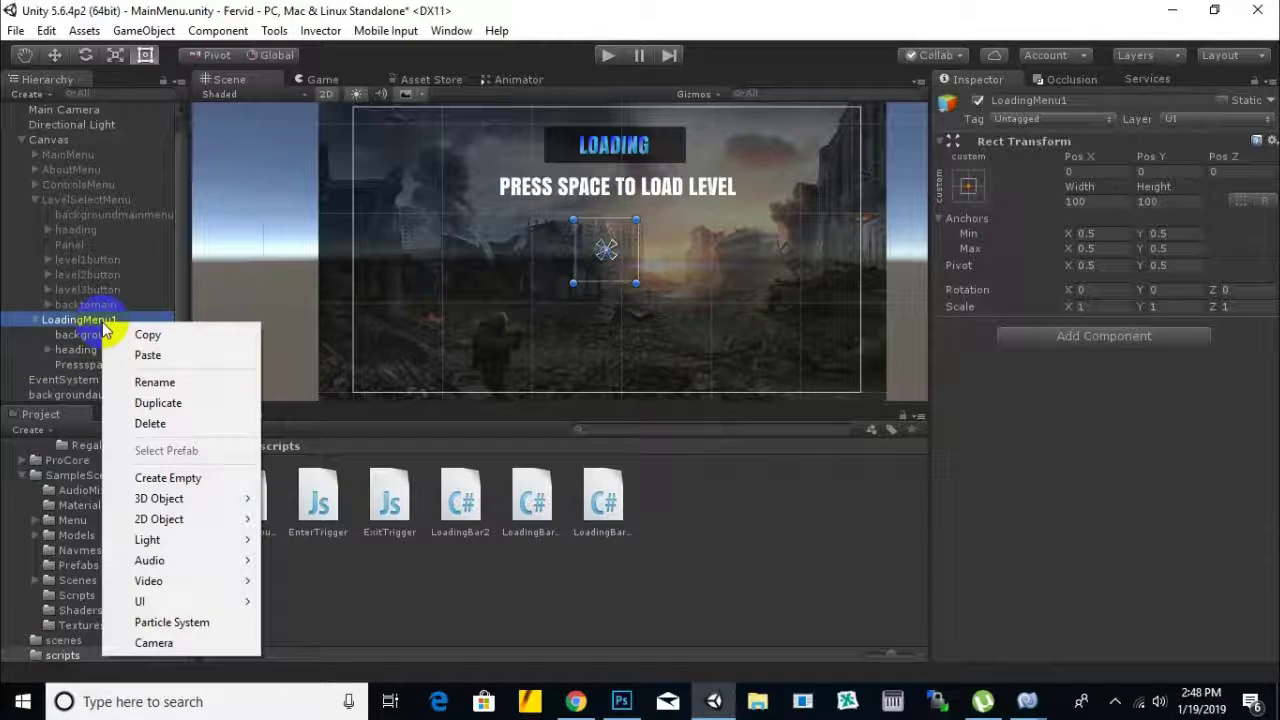
{"action": "mouse_move", "coordinate": [163, 601]}
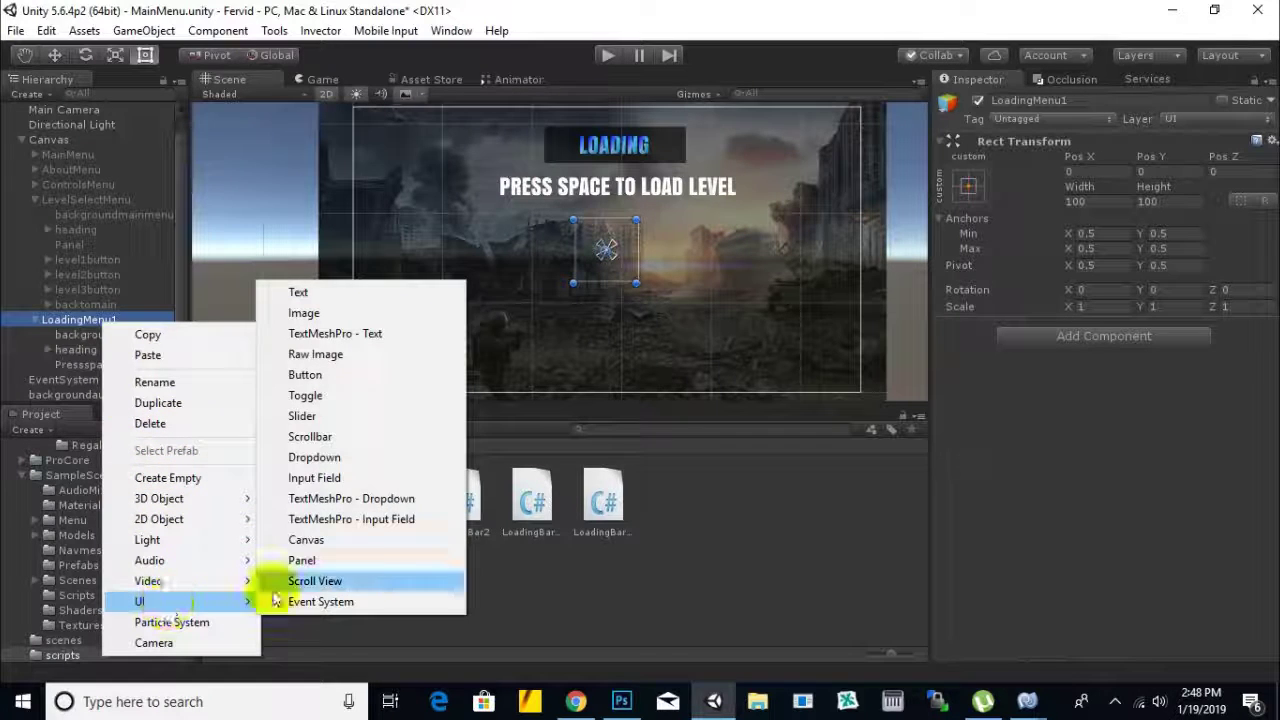
{"action": "left_click", "coordinate": [318, 416]}
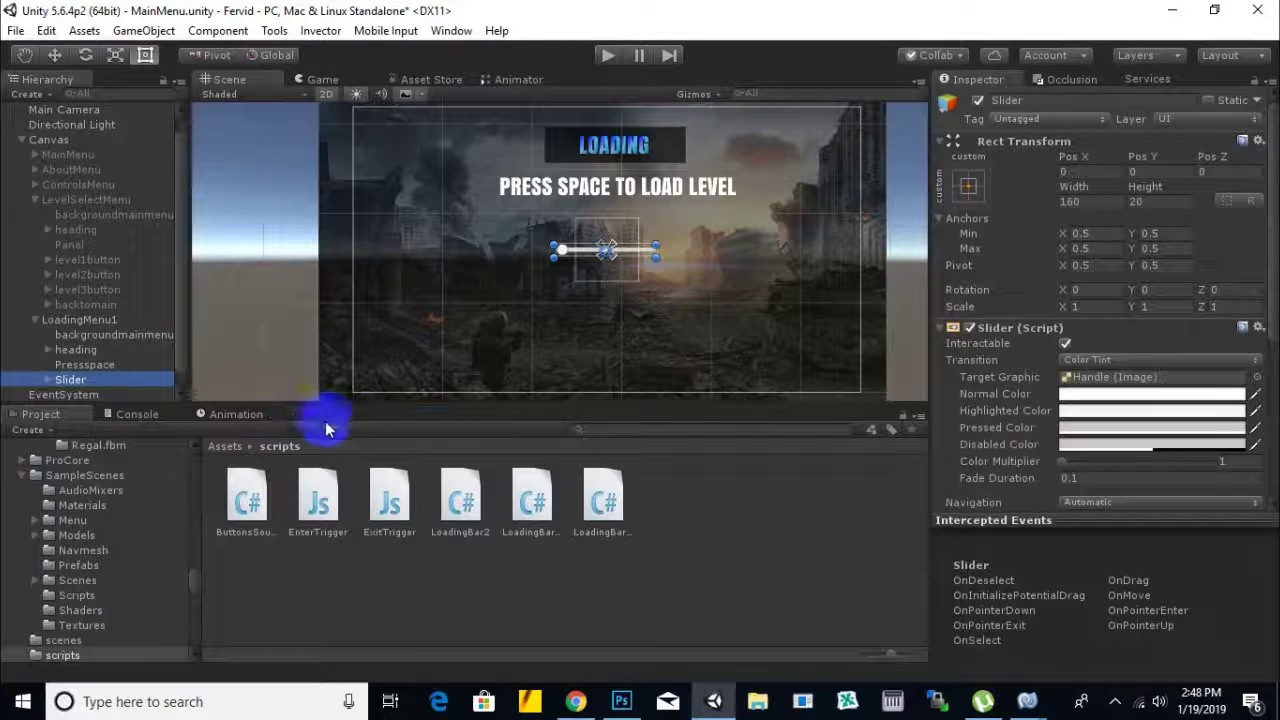
{"action": "left_click", "coordinate": [80, 382]}
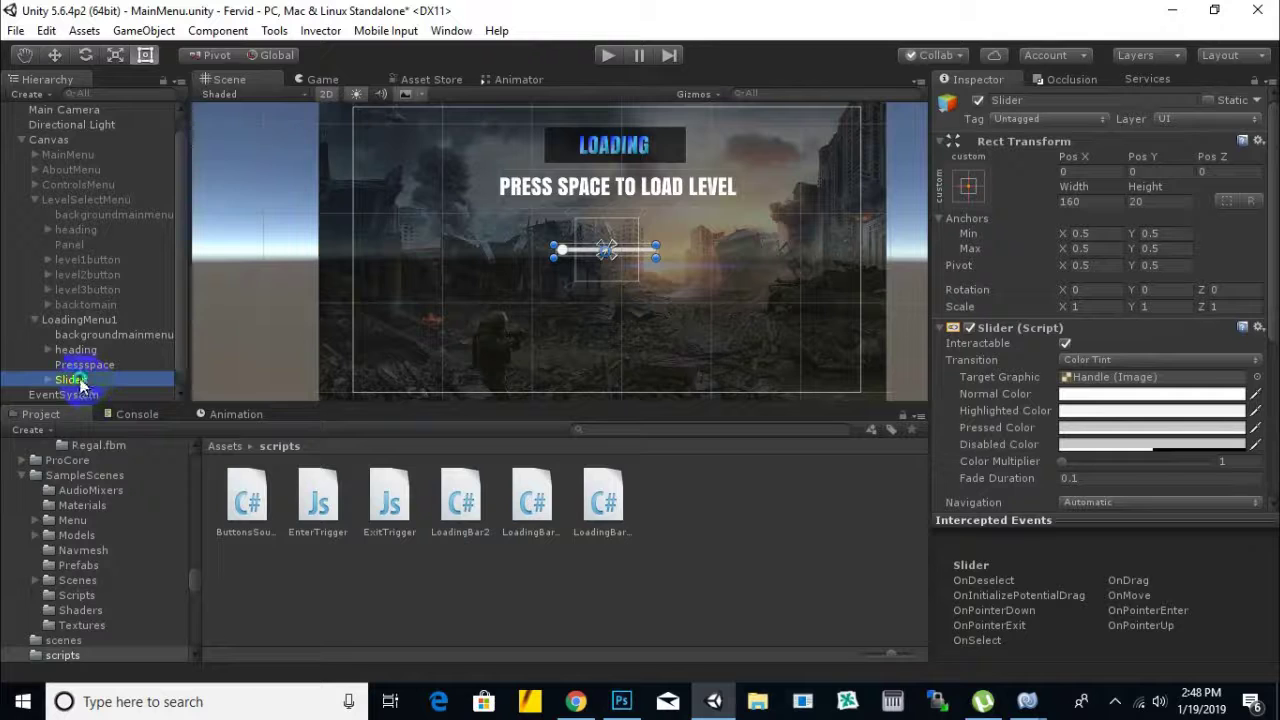
{"action": "right_click", "coordinate": [80, 382]}
{"action": "left_click", "coordinate": [160, 100]}
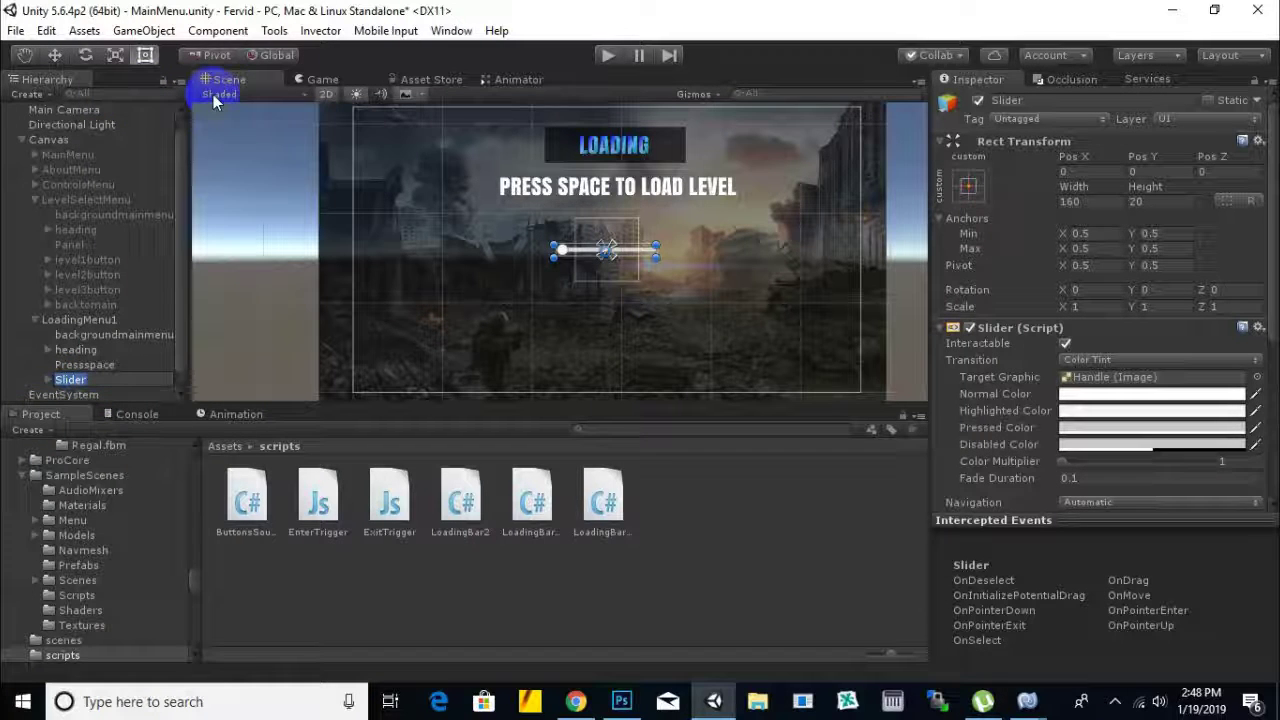
{"action": "type", "text": "LoadingBar"}
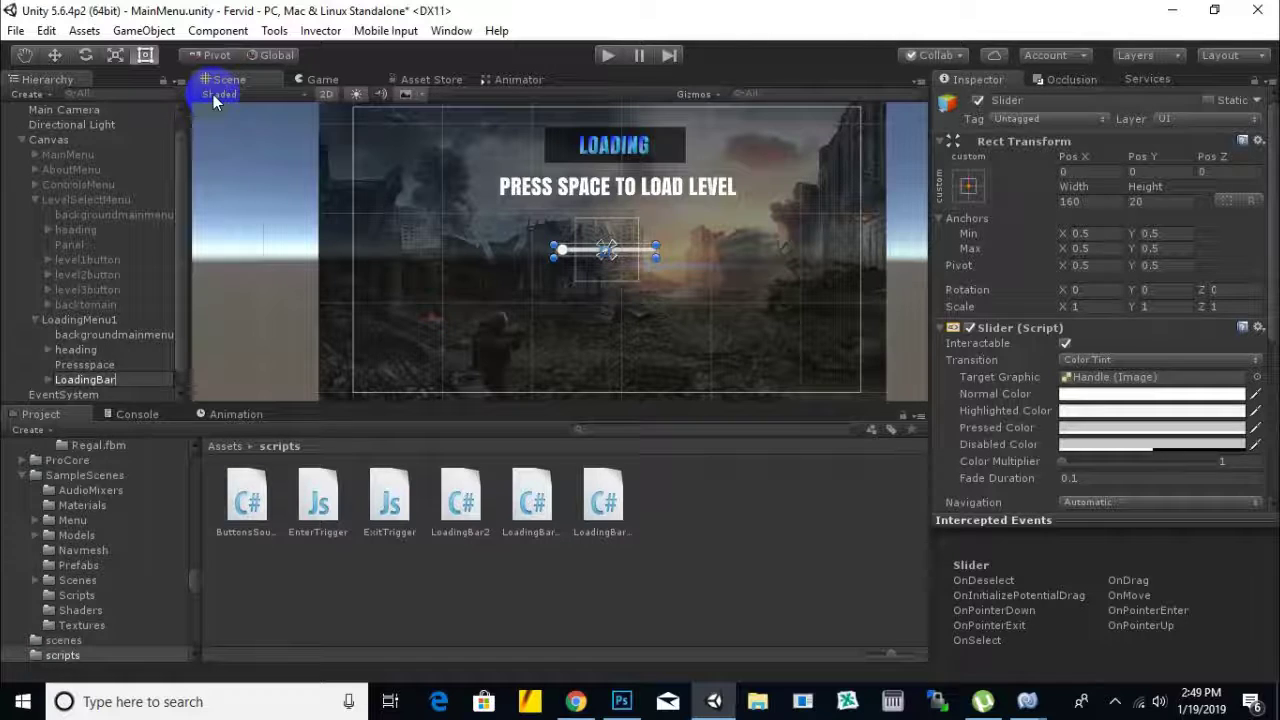
{"action": "type", "text": "1"}
{"action": "key", "text": "Return"}
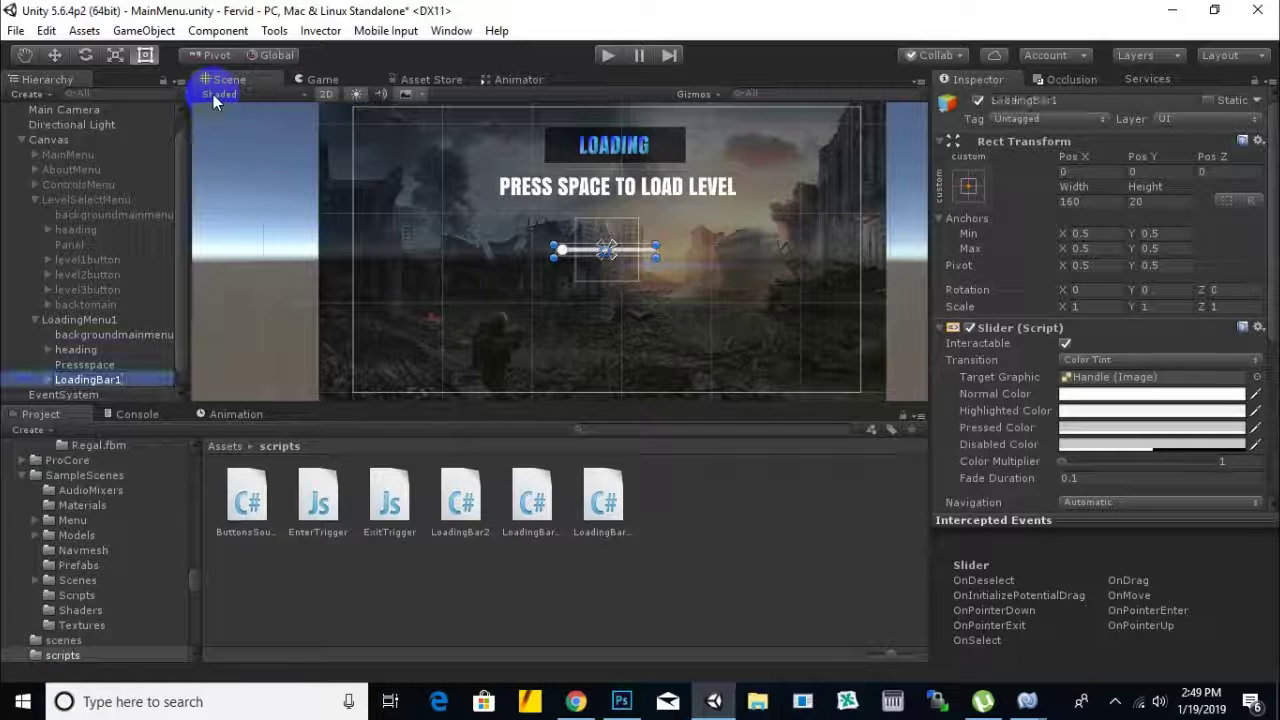
- Enlarge LoadingBar1 to about 368 by 108 beneath the PRESS SPACE TO LOAD LEVEL text
{"action": "scroll", "coordinate": [697, 317], "scroll_direction": "up", "scroll_amount": 2}
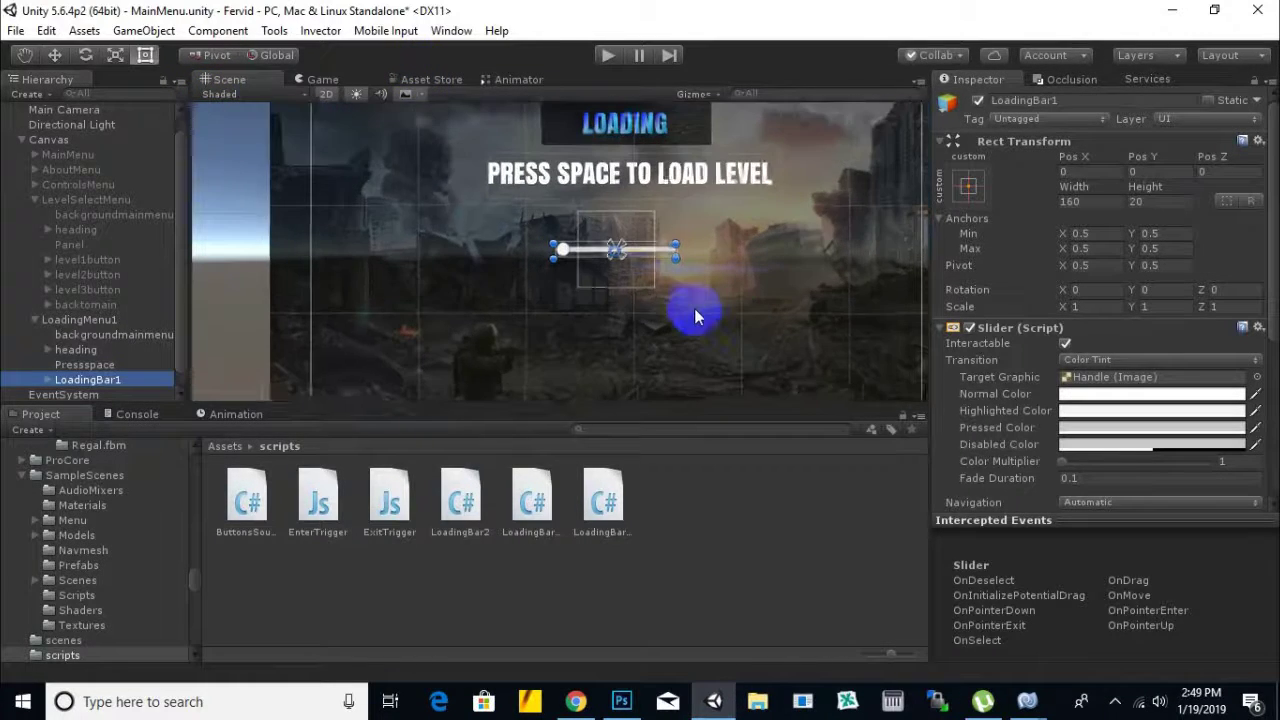
{"action": "scroll", "coordinate": [648, 282], "scroll_direction": "up", "scroll_amount": 1}
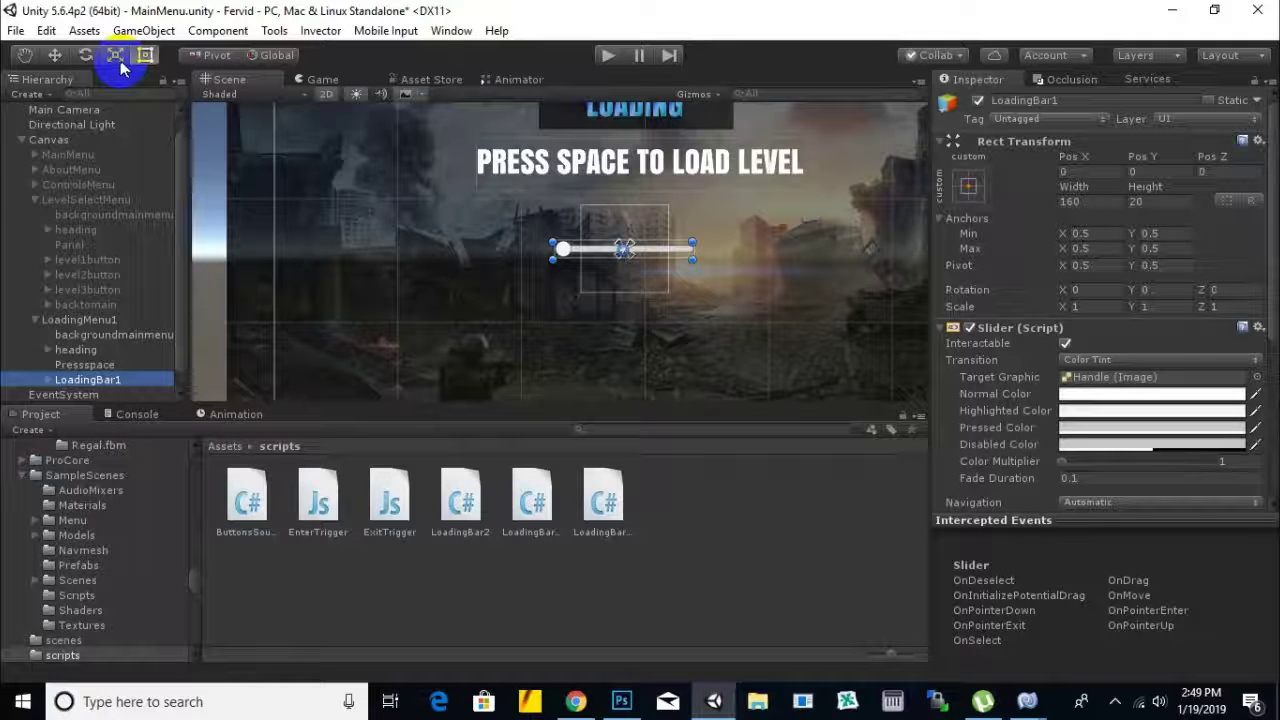
{"action": "left_click_drag", "start_coordinate": [692, 242], "coordinate": [765, 195]}
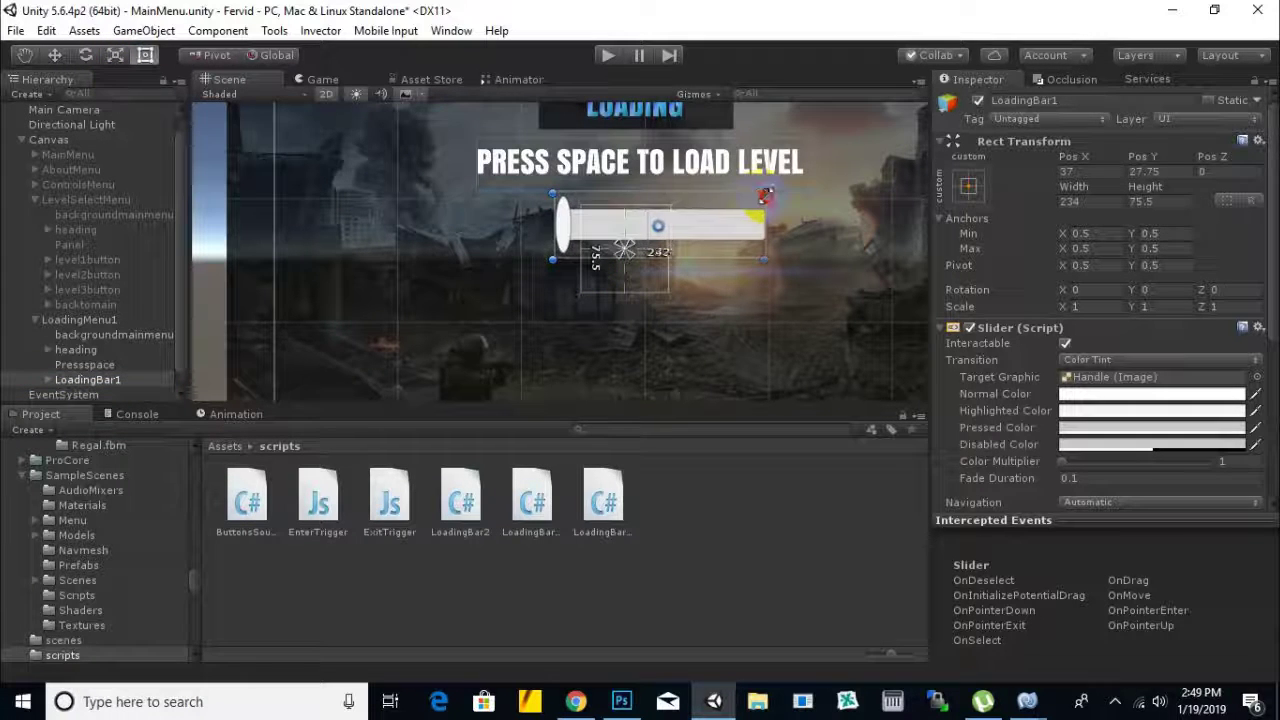
{"action": "left_click_drag", "start_coordinate": [553, 260], "coordinate": [481, 293]}
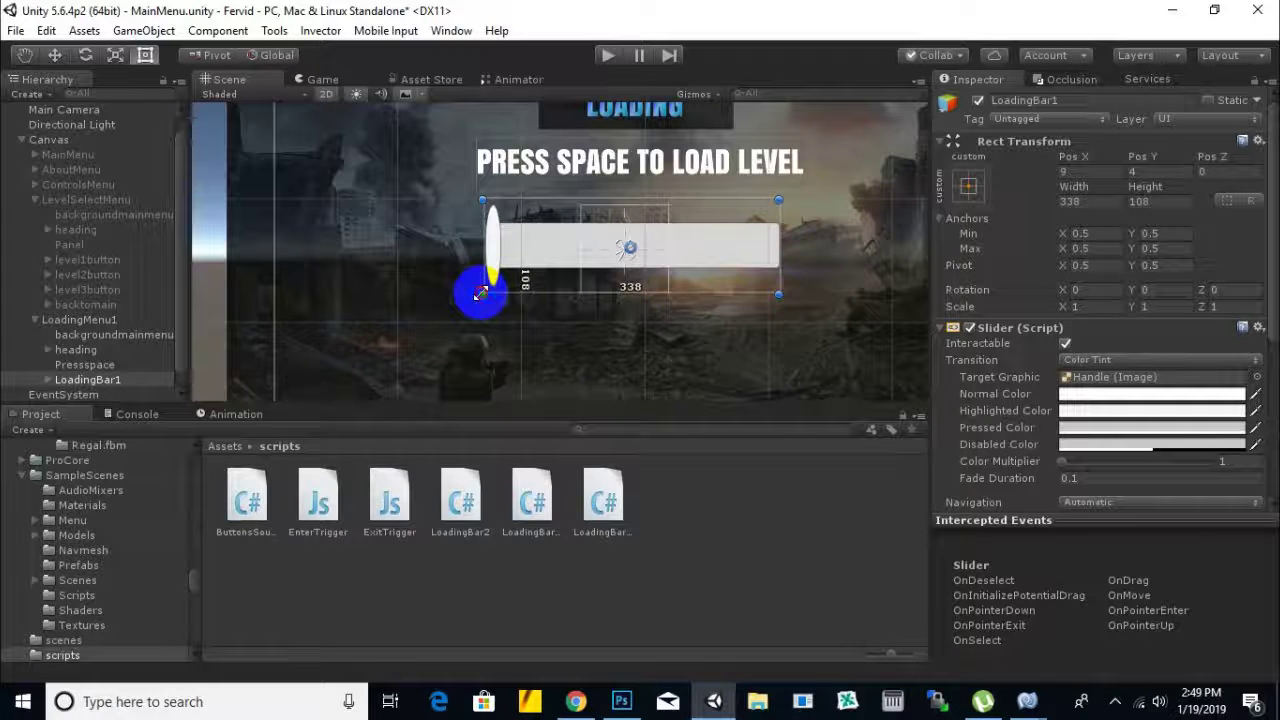
{"action": "left_click_drag", "start_coordinate": [778, 293], "coordinate": [803, 291]}
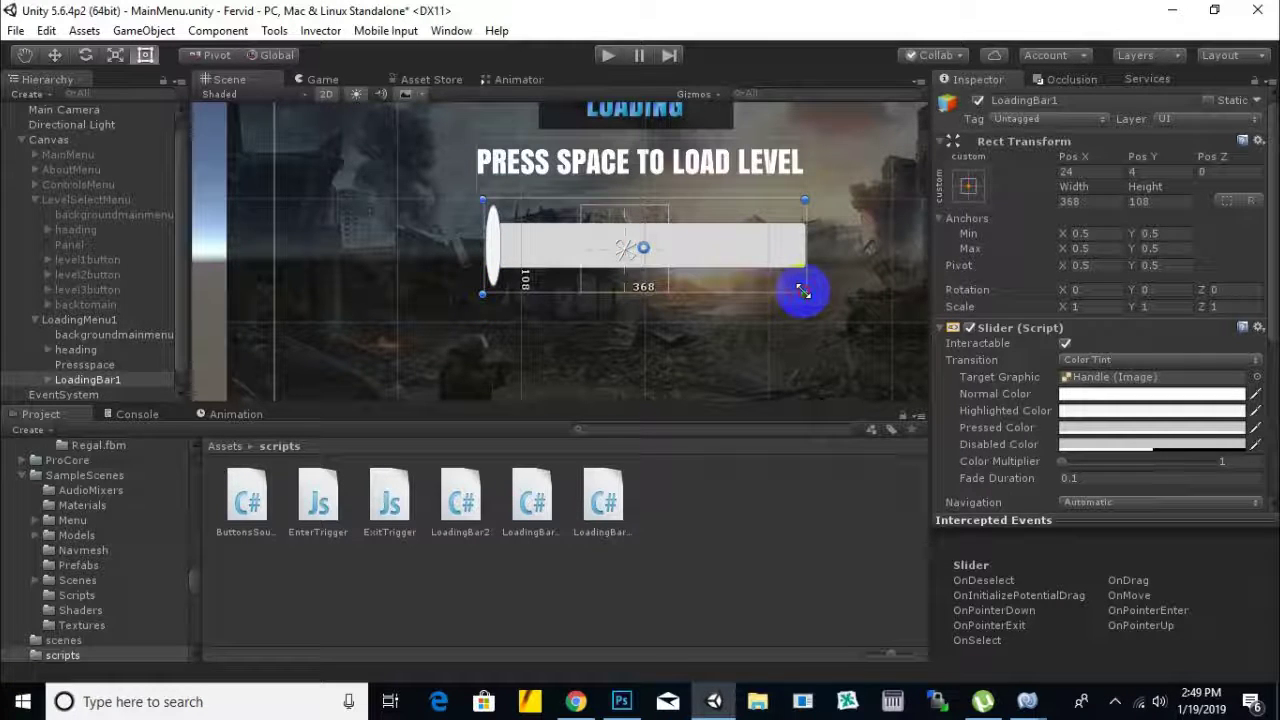
- Delete the Handle Slide Area from LoadingBar1 and select its Fill Area
{"action": "left_click", "coordinate": [48, 381]}
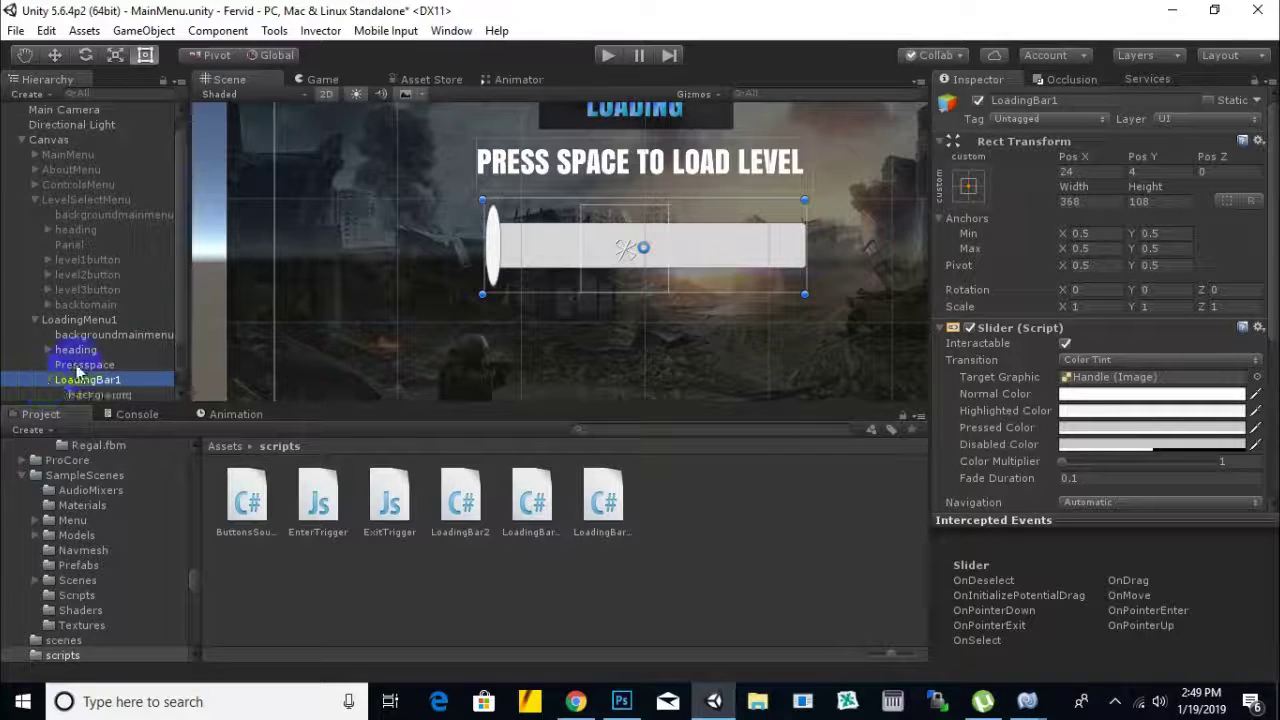
{"action": "scroll", "coordinate": [80, 370], "scroll_direction": "down", "scroll_amount": 2}
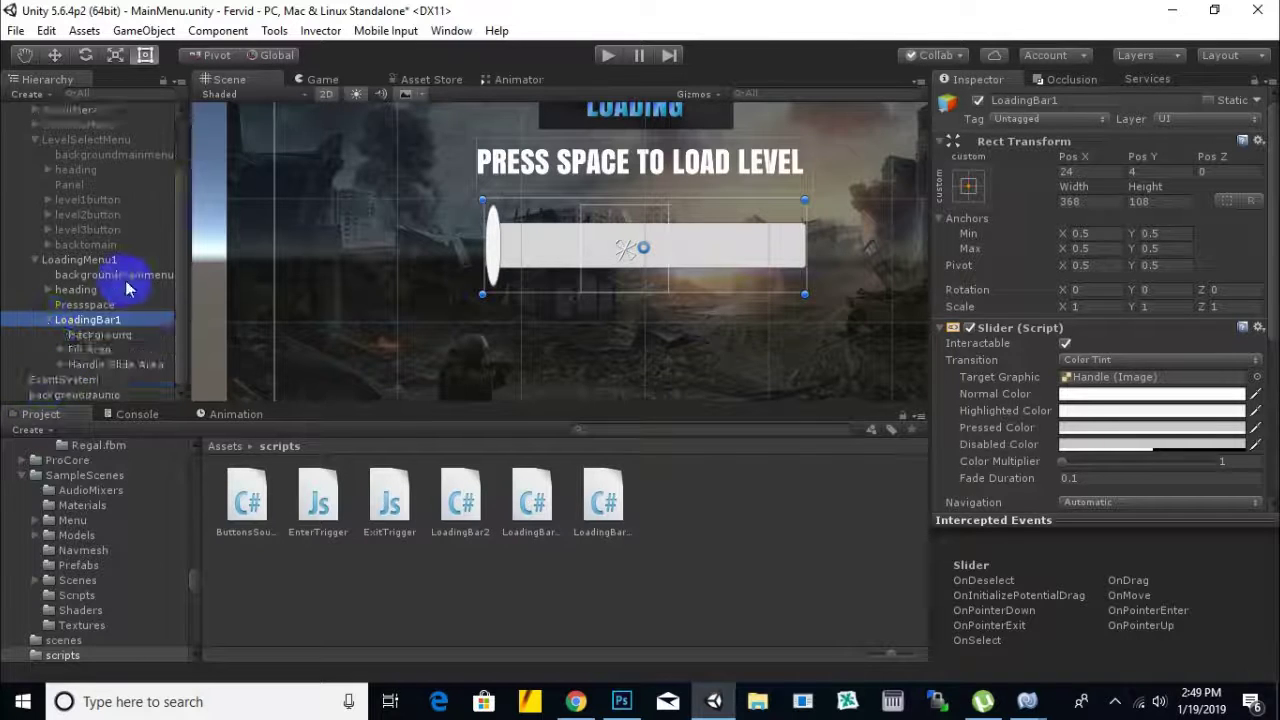
{"action": "left_click", "coordinate": [117, 366]}
{"action": "key", "text": "Delete"}
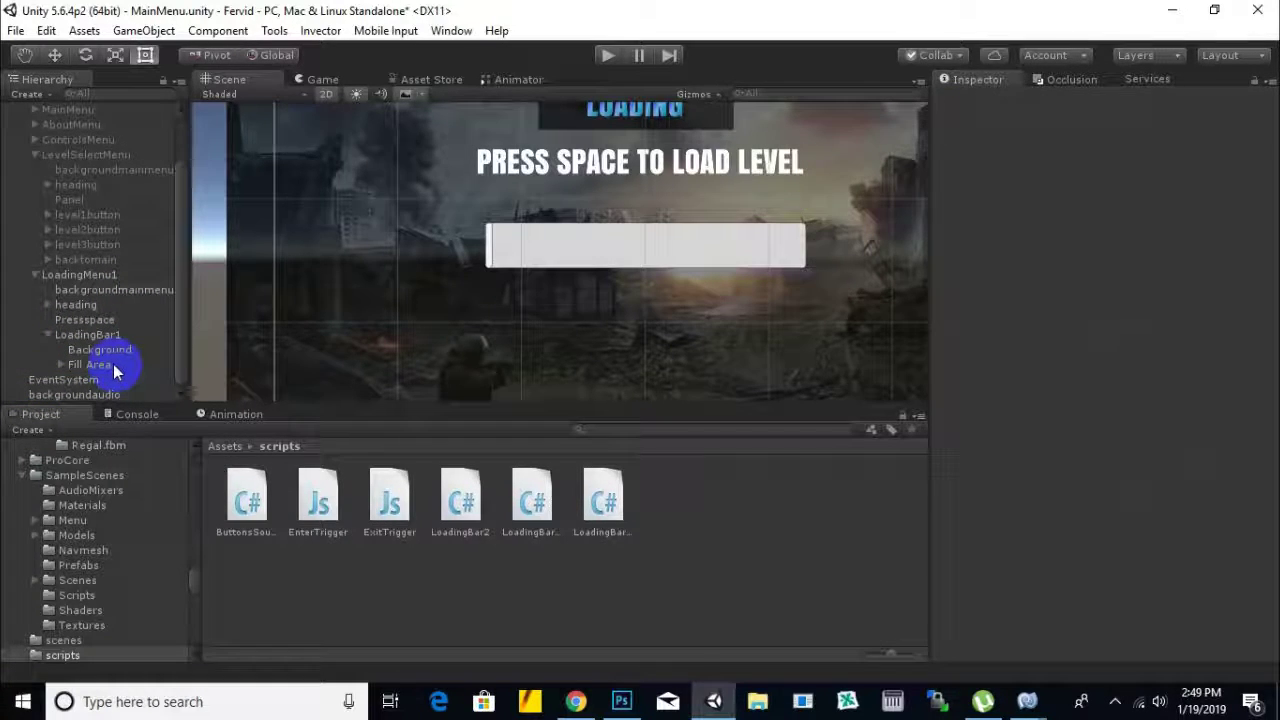
{"action": "left_click", "coordinate": [90, 365]}
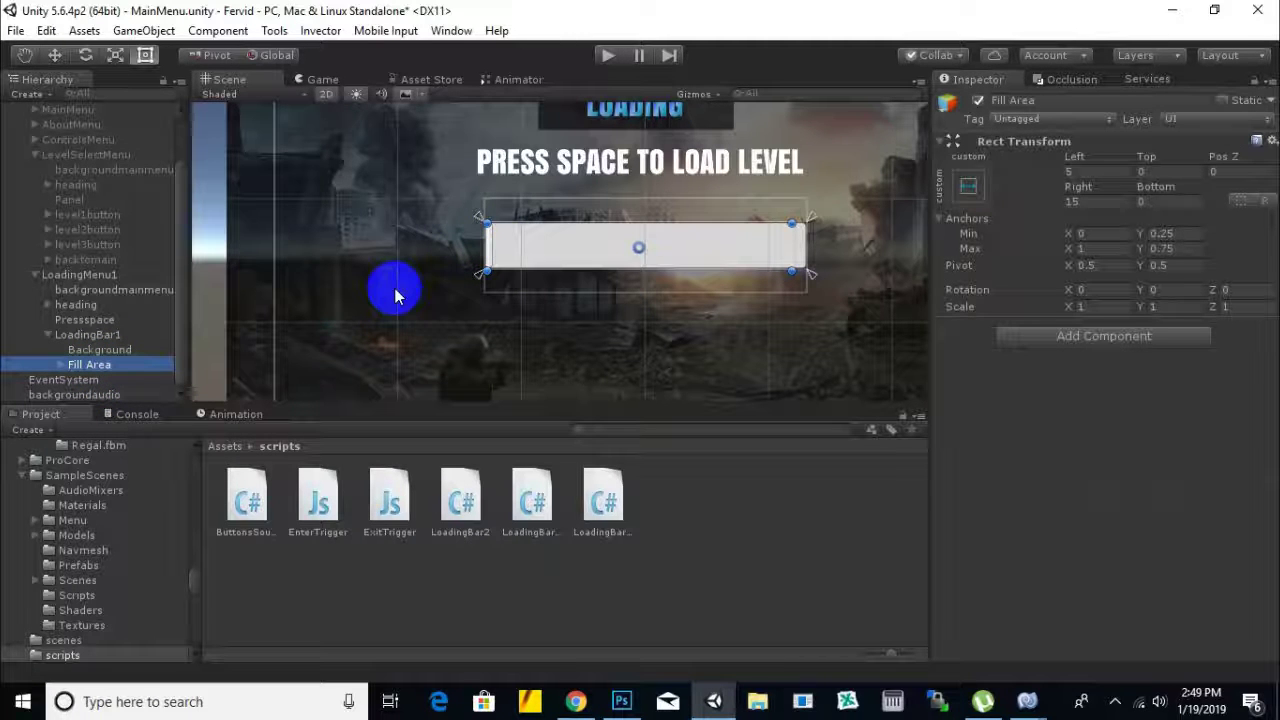
- Set the Navigation of LoadingBar1's Slider component to None and check its Direction options
{"action": "left_click", "coordinate": [106, 336]}
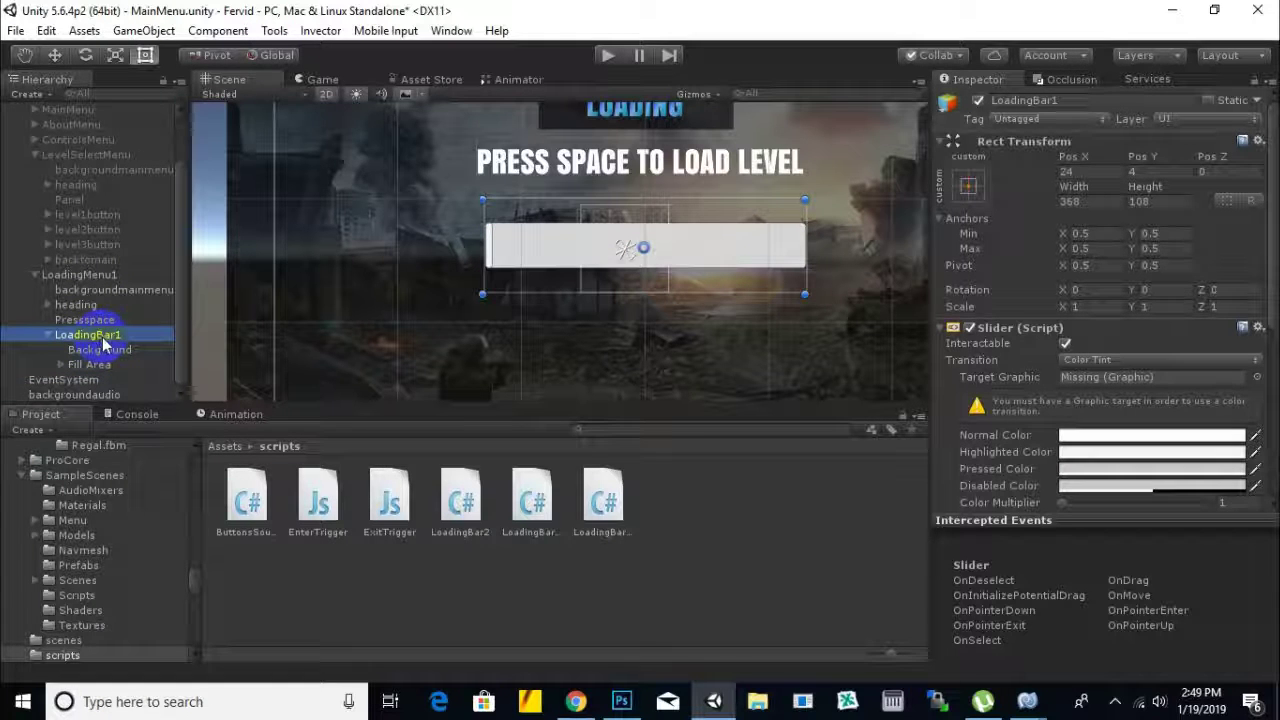
{"action": "scroll", "coordinate": [1138, 323], "scroll_direction": "down", "scroll_amount": 3}
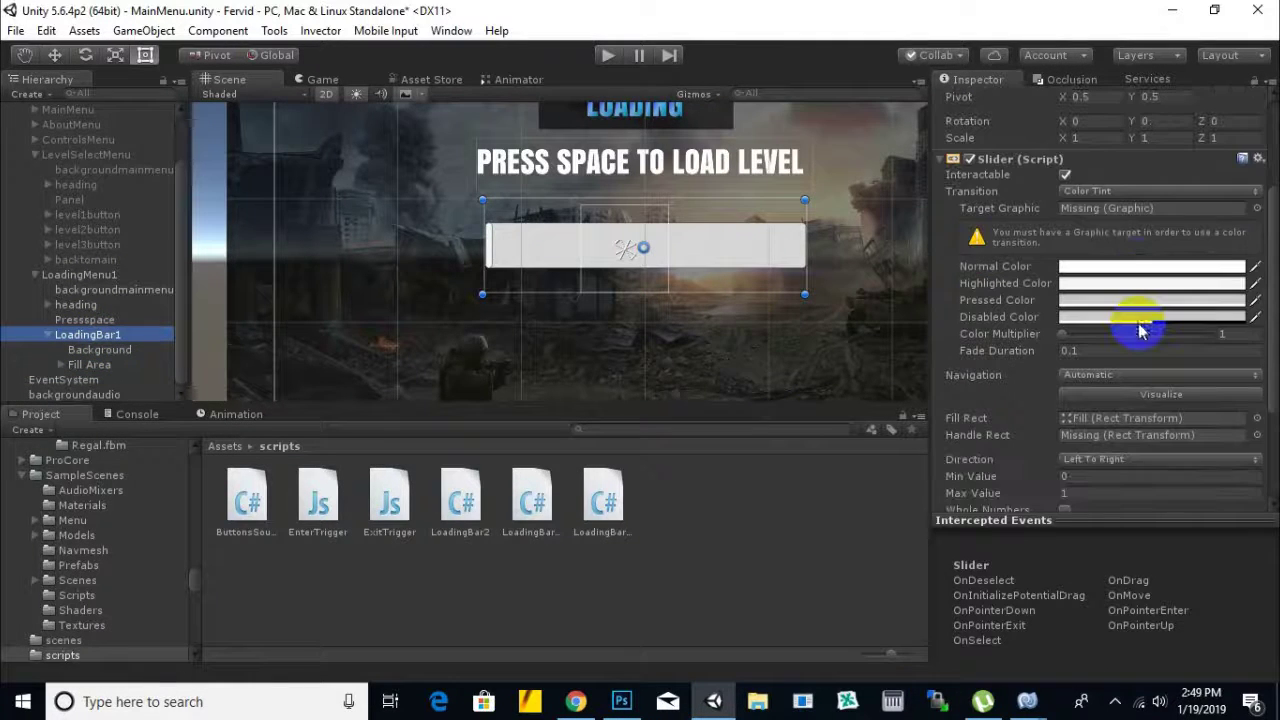
{"action": "scroll", "coordinate": [990, 335], "scroll_direction": "down", "scroll_amount": 2}
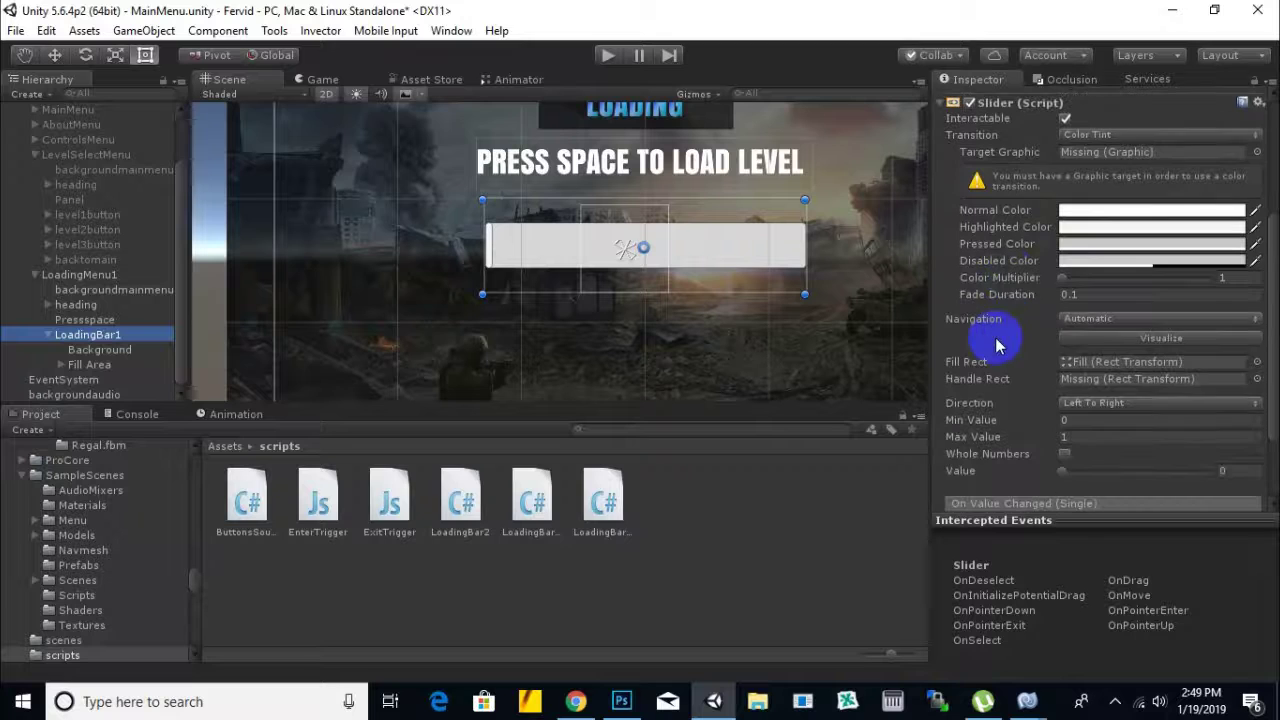
{"action": "left_click", "coordinate": [1075, 318]}
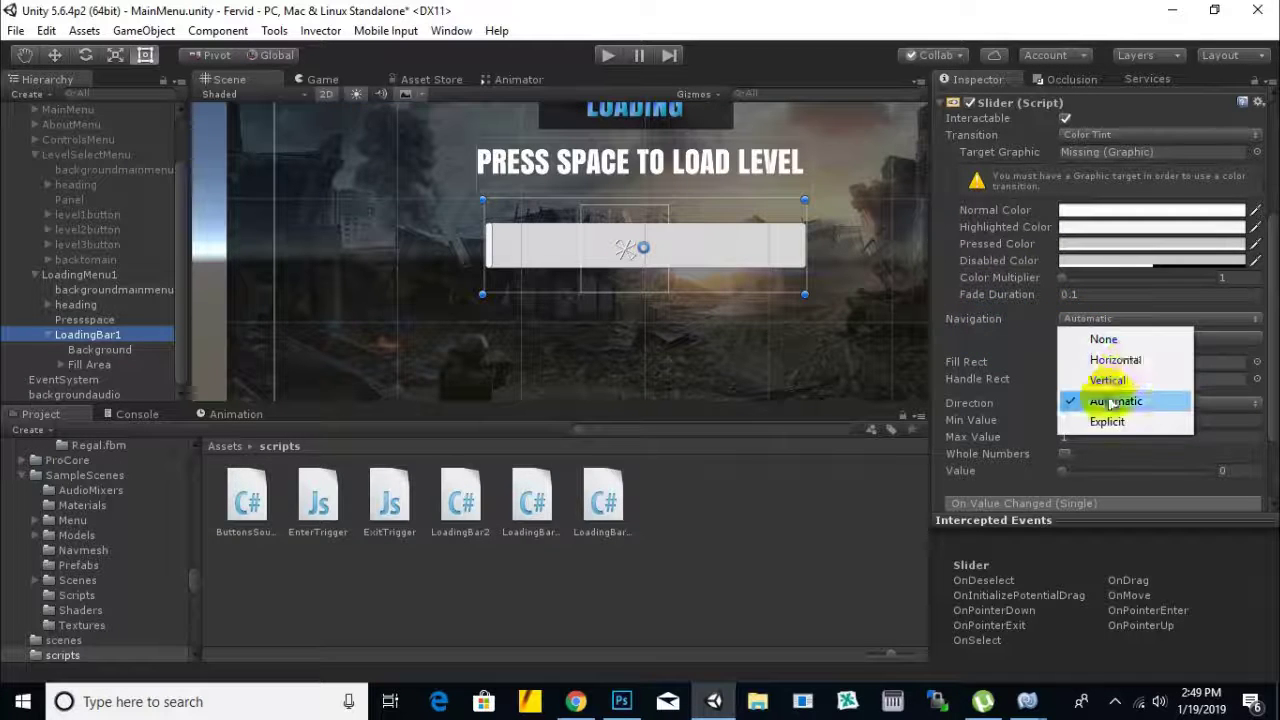
{"action": "left_click", "coordinate": [1104, 339]}
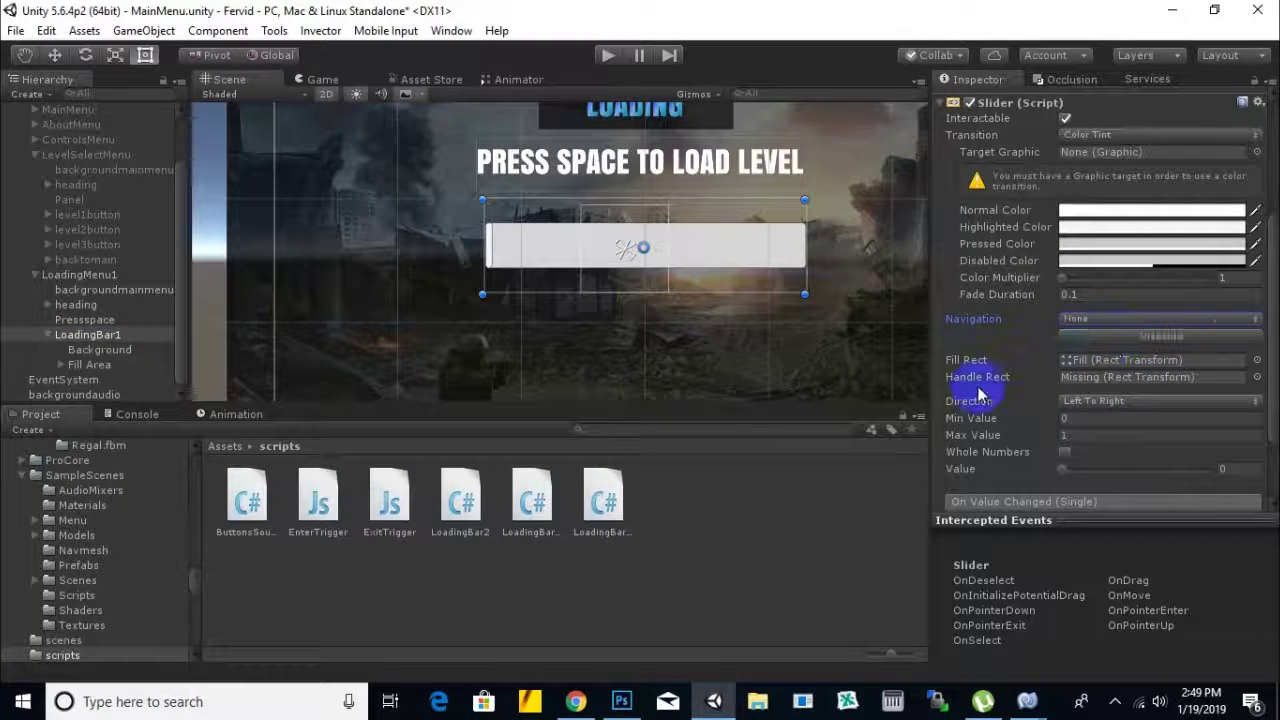
{"action": "scroll", "coordinate": [1022, 320], "scroll_direction": "down", "scroll_amount": 2}
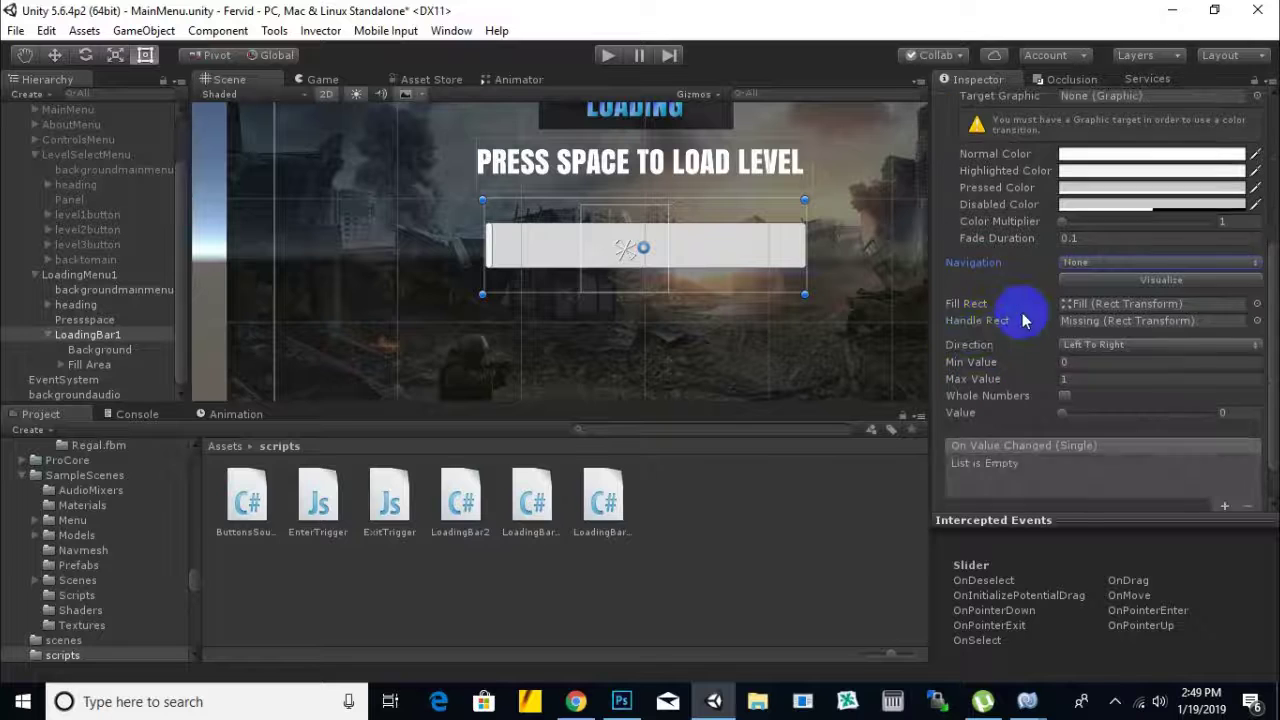
{"action": "left_click", "coordinate": [1100, 345]}
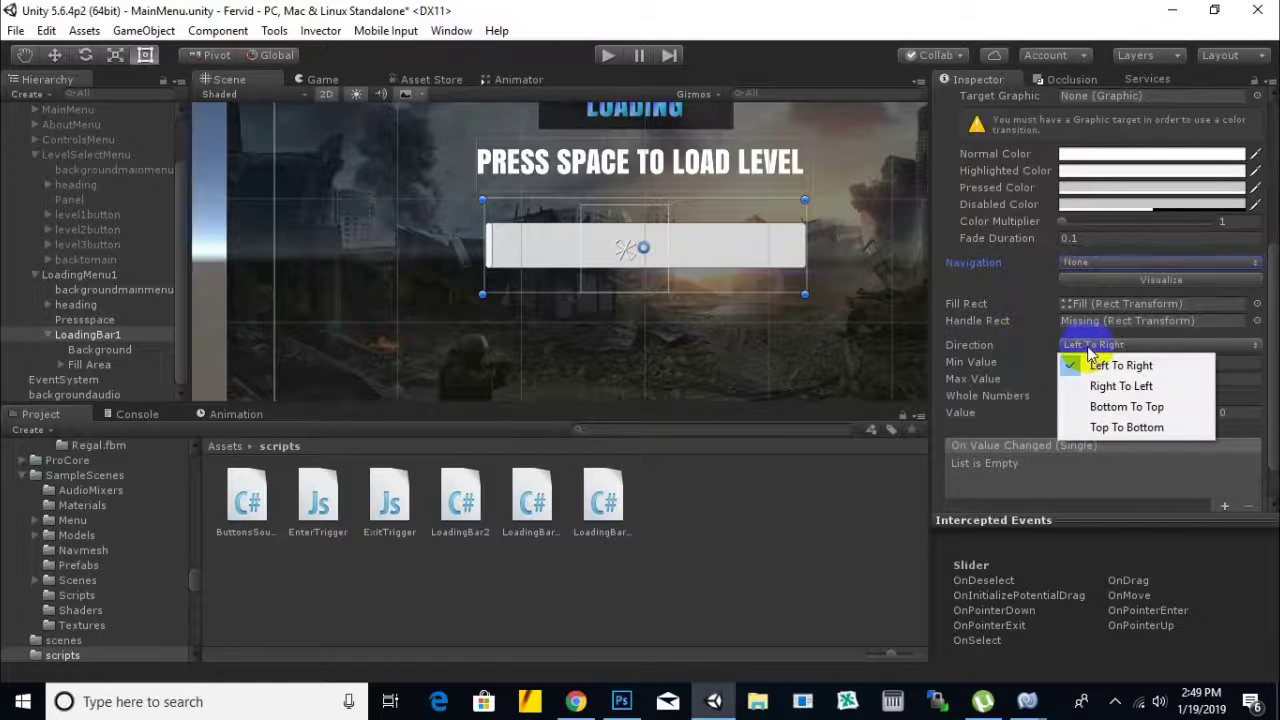
{"action": "left_click", "coordinate": [1030, 338]}
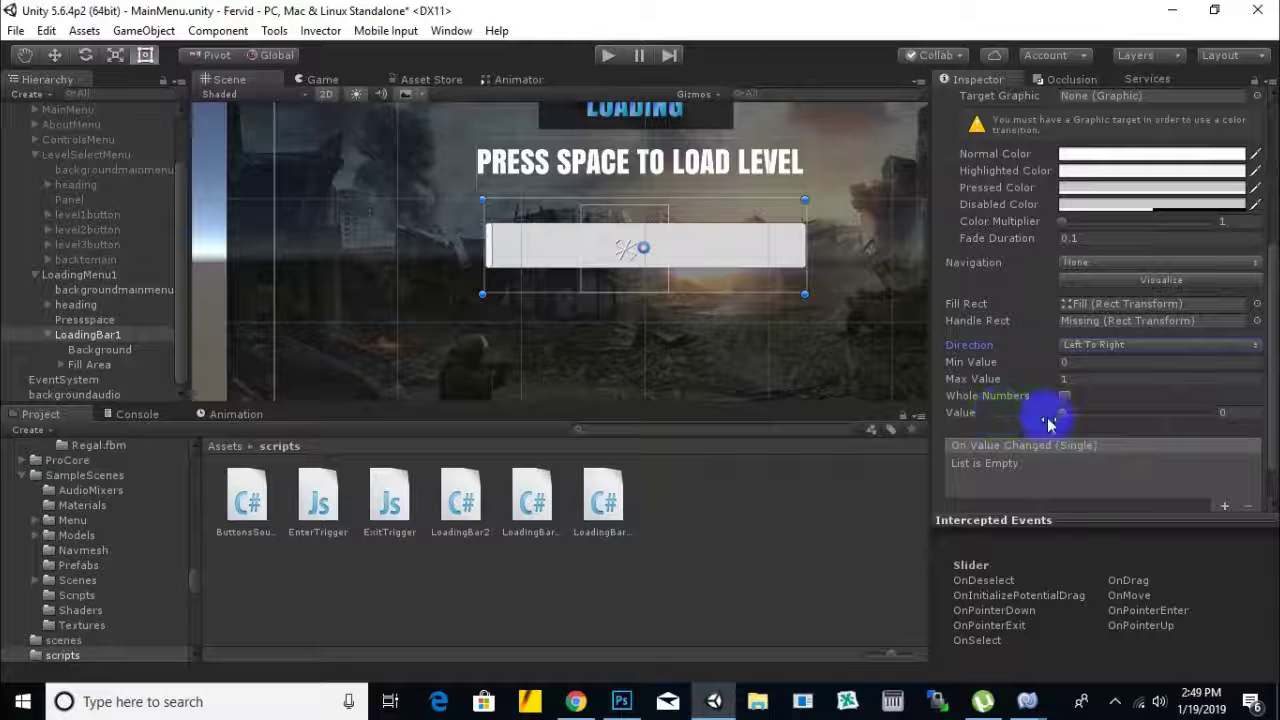
- Set LoadingBar1's slider Value to 1 and stretch its Fill Area to the bar's ends, with Left about 4.95 and Right about 4.75
{"action": "left_click_drag", "start_coordinate": [1062, 420], "coordinate": [1222, 425]}
{"action": "scroll", "coordinate": [845, 242], "scroll_direction": "up", "scroll_amount": 3}
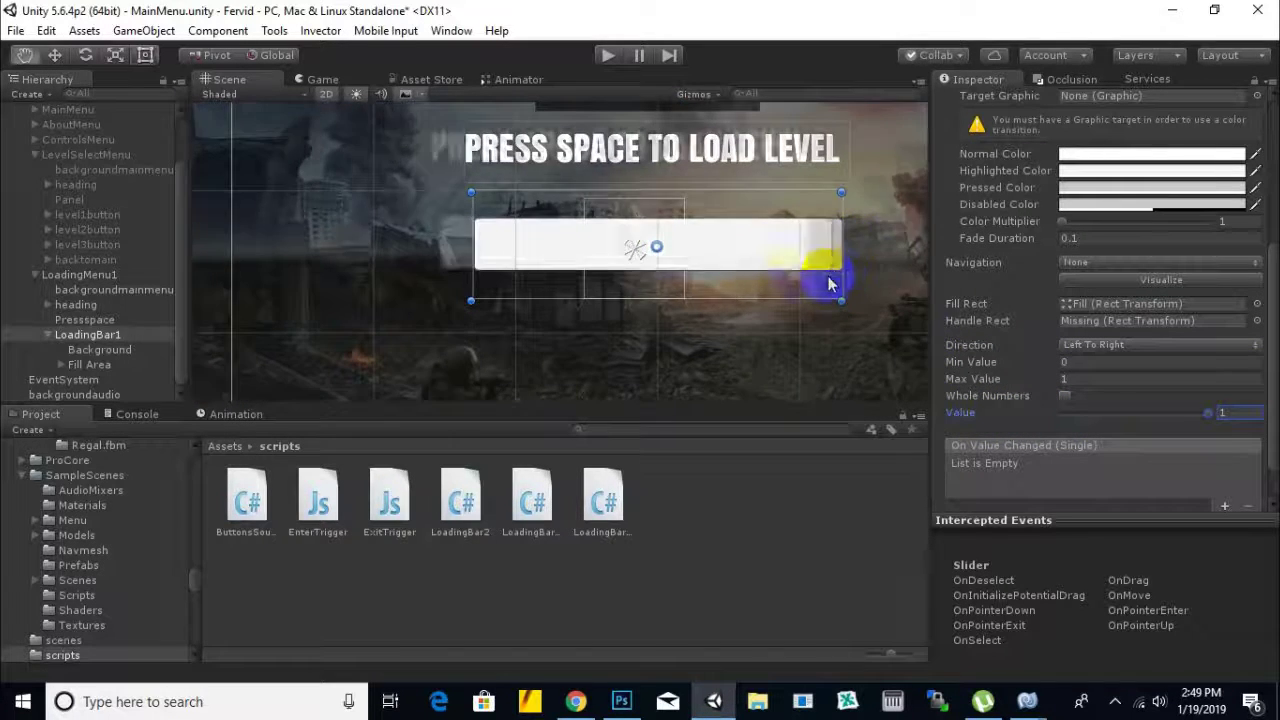
{"action": "middle_click_drag", "start_coordinate": [808, 280], "coordinate": [698, 288]}
{"action": "left_click", "coordinate": [729, 253]}
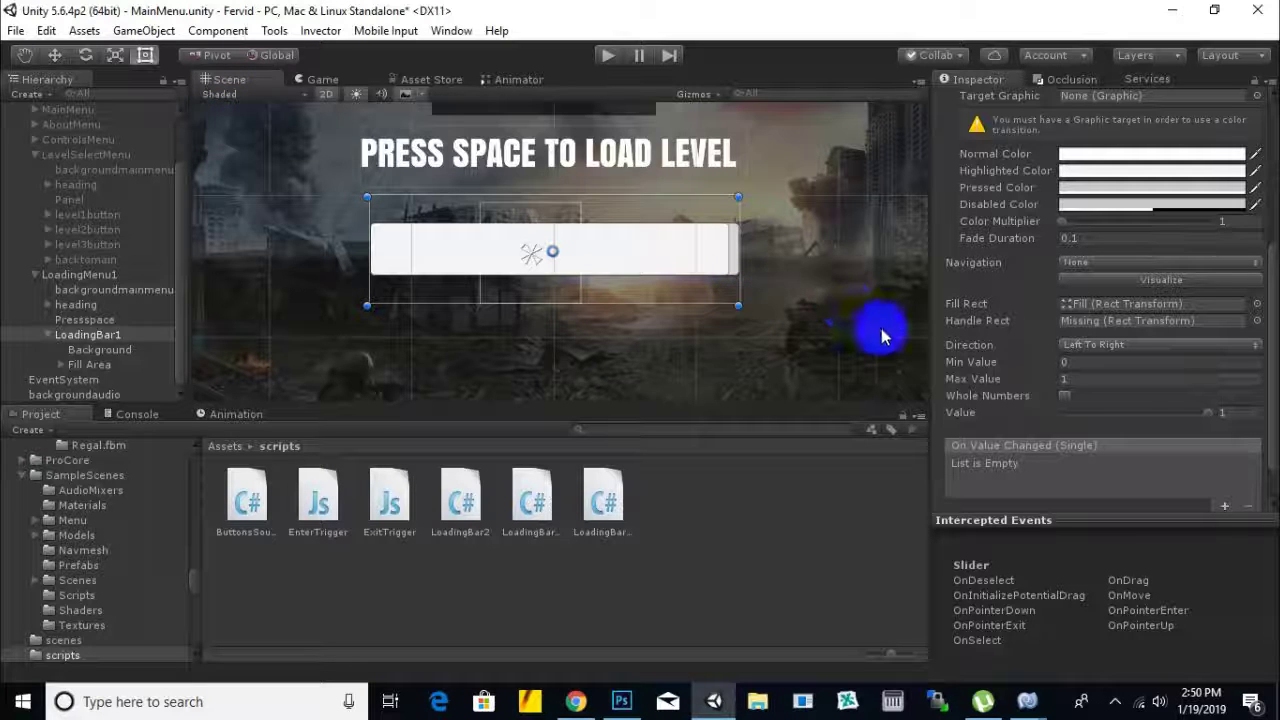
{"action": "left_click", "coordinate": [94, 366]}
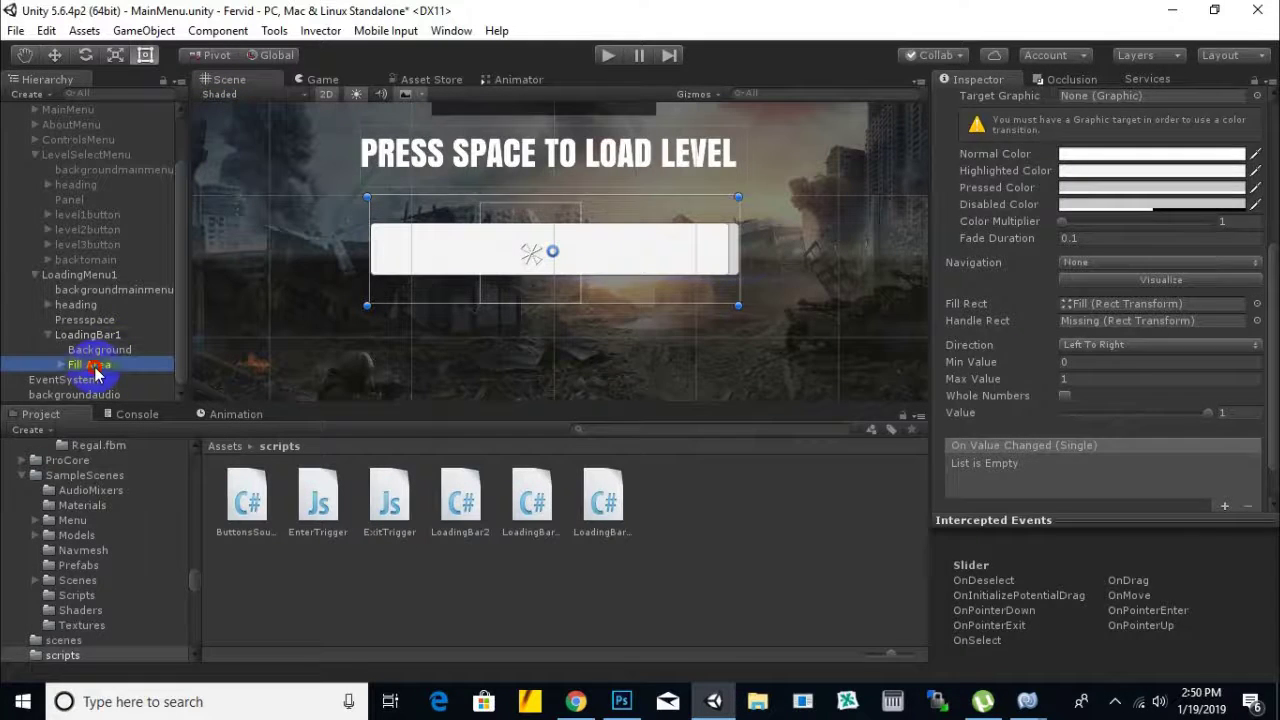
{"action": "left_click_drag", "start_coordinate": [731, 281], "coordinate": [730, 278]}
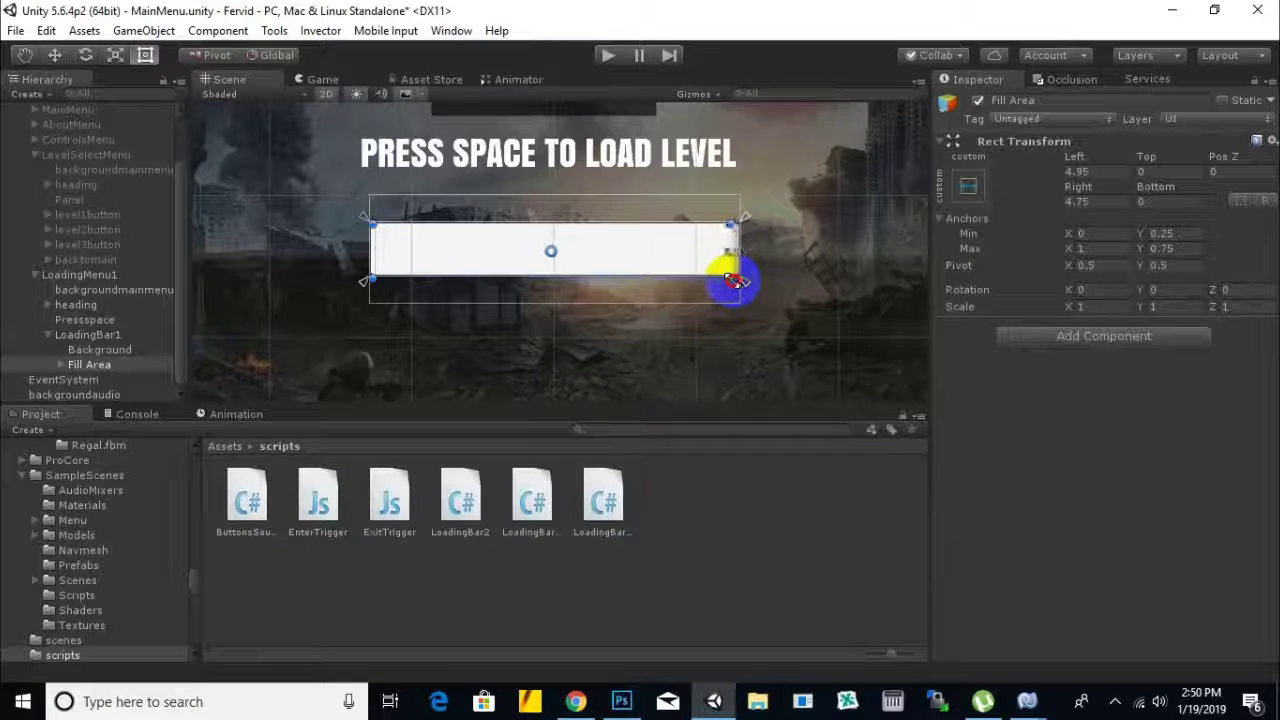
- Lower LoadingBar1's slider Value to about 0.099
{"action": "left_click", "coordinate": [86, 337]}
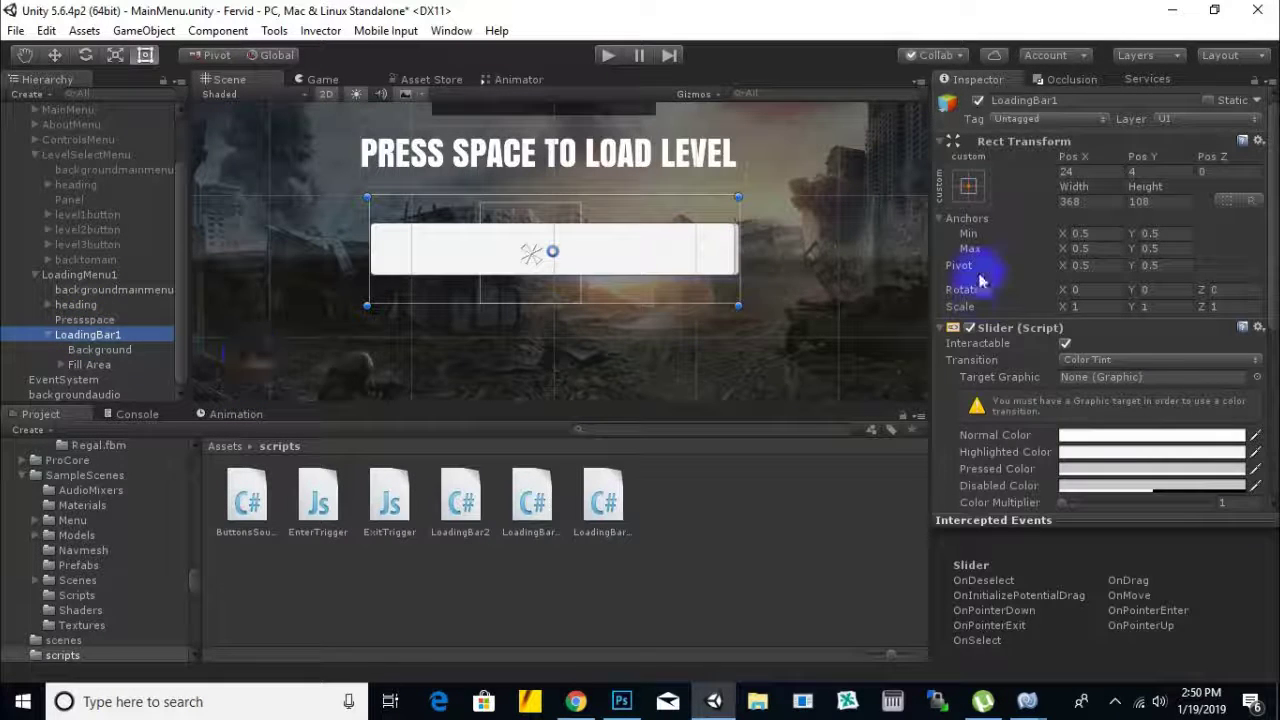
{"action": "scroll", "coordinate": [1112, 428], "scroll_direction": "down", "scroll_amount": 2}
{"action": "scroll", "coordinate": [1112, 428], "scroll_direction": "down", "scroll_amount": 2}
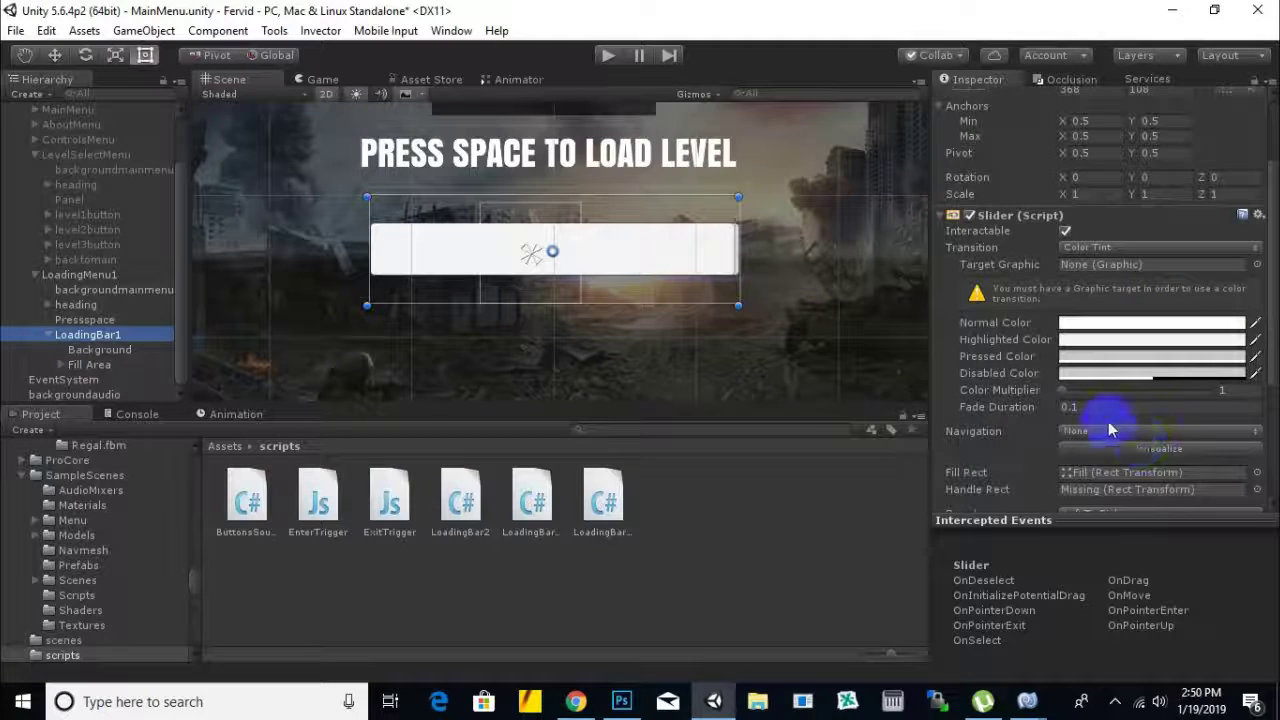
{"action": "left_click", "coordinate": [1063, 393]}
{"action": "mouse_move", "coordinate": [1063, 398]}
{"action": "left_mouse_down"}
{"action": "mouse_move", "coordinate": [1211, 400]}
{"action": "mouse_move", "coordinate": [1050, 405]}
{"action": "left_mouse_up"}
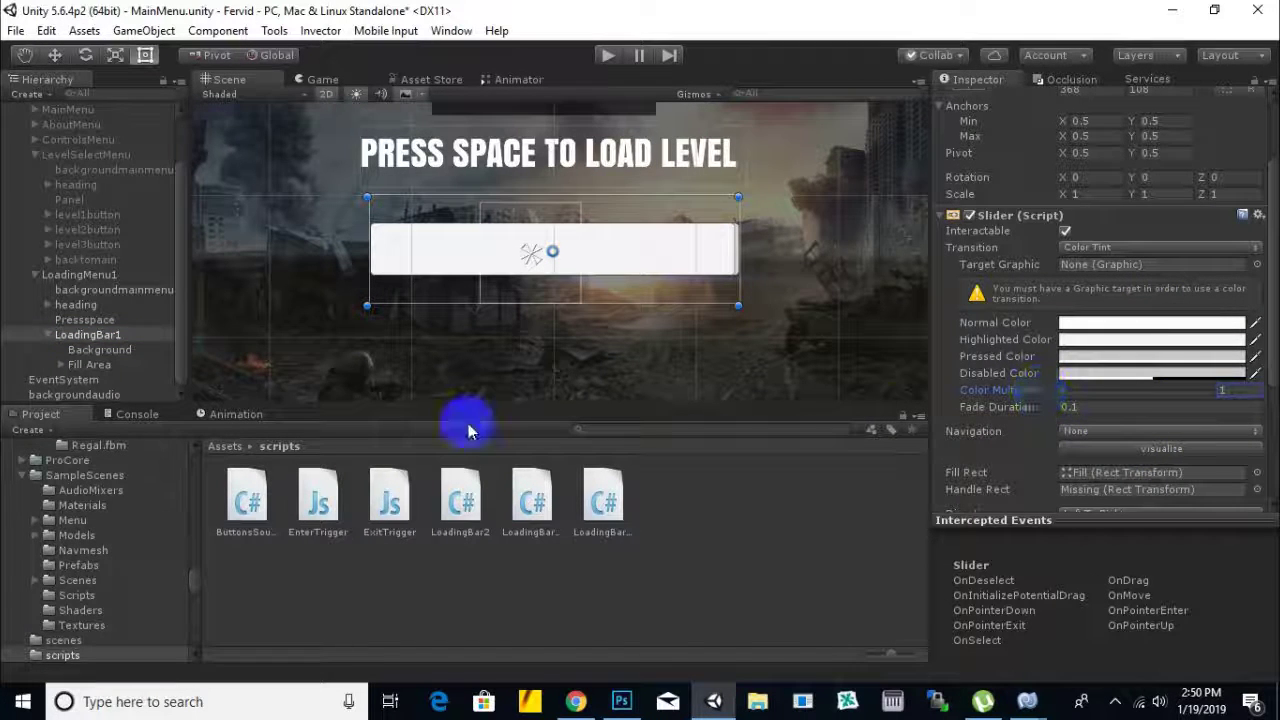
{"action": "left_click", "coordinate": [88, 335]}
{"action": "scroll", "coordinate": [1095, 410], "scroll_direction": "down", "scroll_amount": 6}
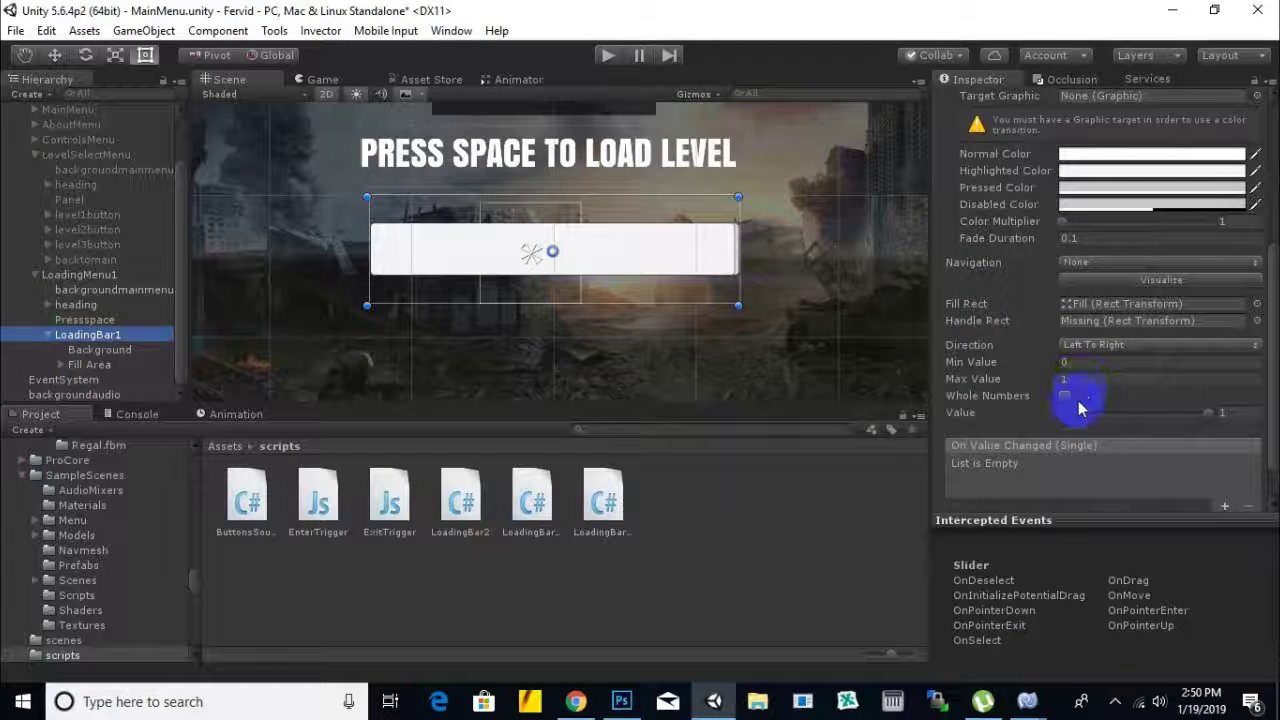
{"action": "left_click_drag", "start_coordinate": [1209, 414], "coordinate": [1080, 423]}
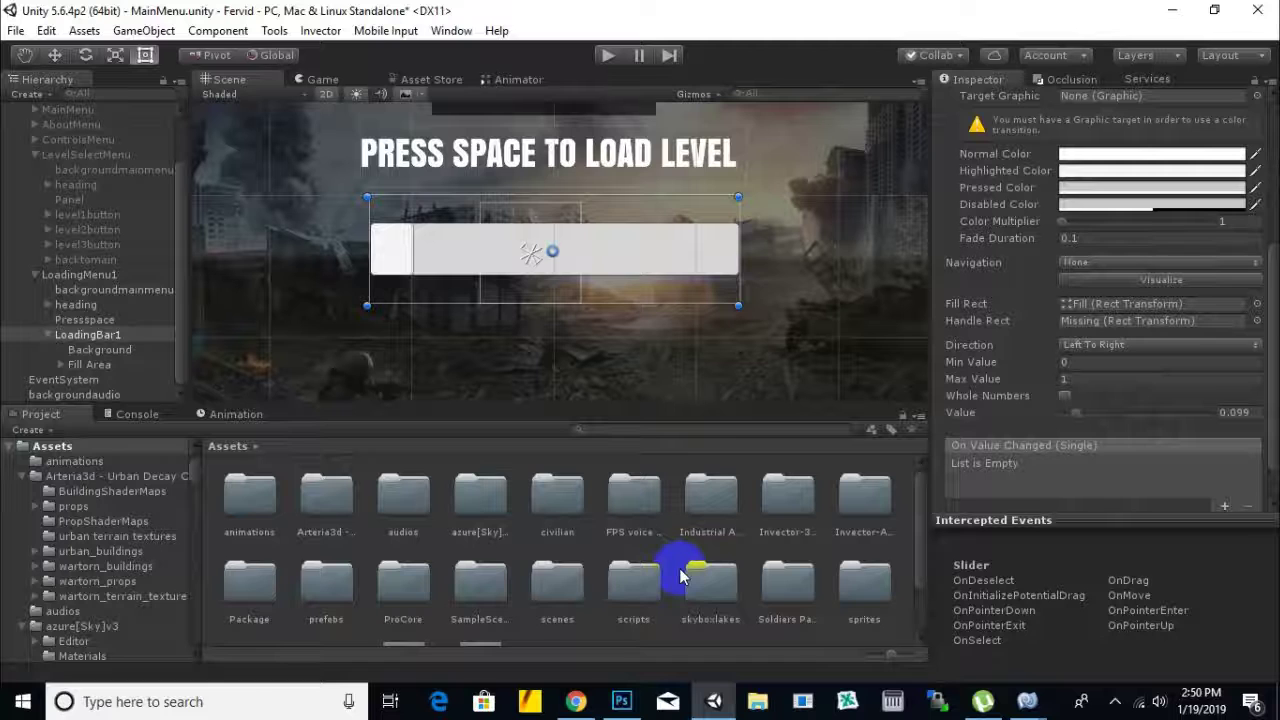
- Assign the loadingbaricon sprite from the sprites/ui folder as the Source Image of LoadingBar1's Background
{"action": "scroll", "coordinate": [531, 591], "scroll_direction": "down", "scroll_amount": 2}
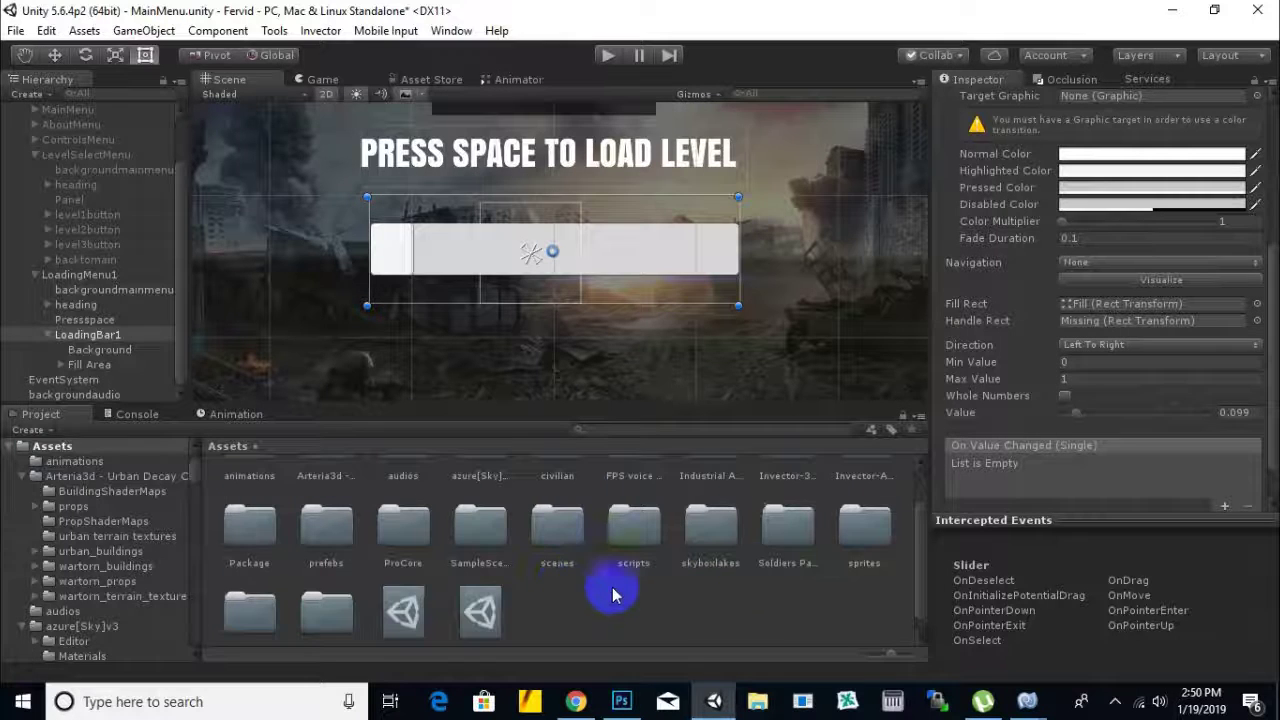
{"action": "double_click", "coordinate": [850, 530]}
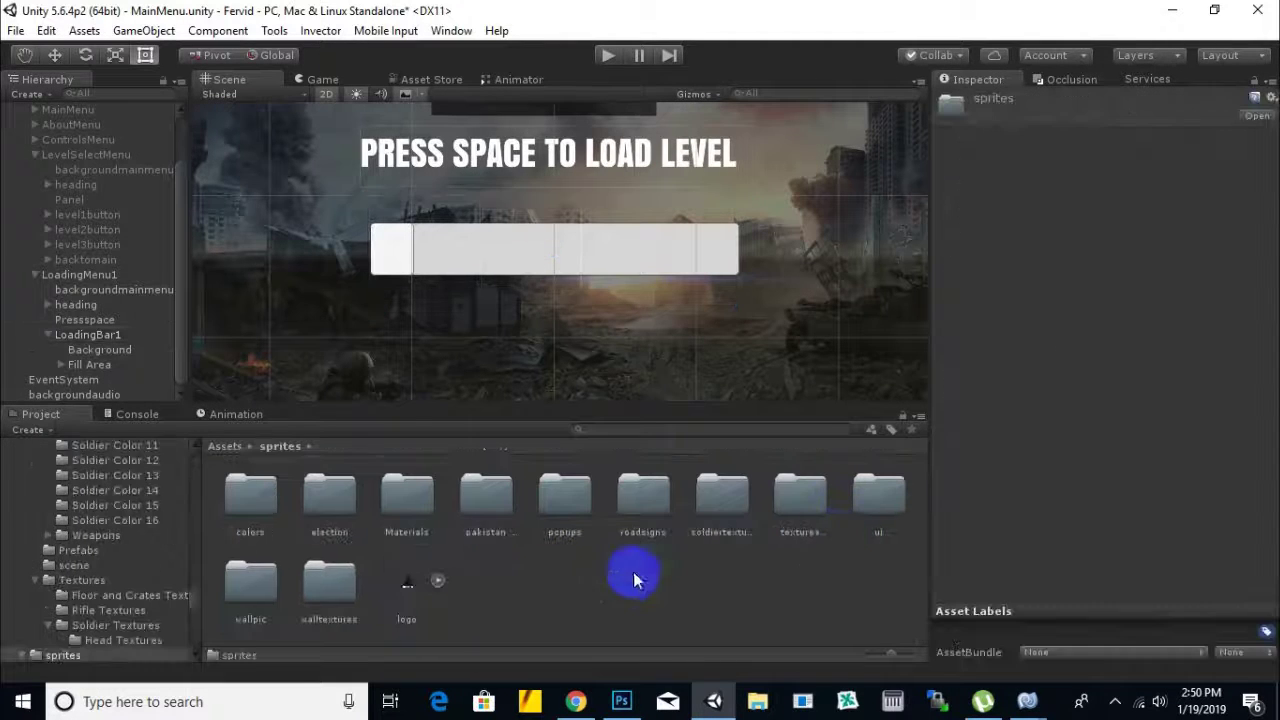
{"action": "double_click", "coordinate": [873, 505]}
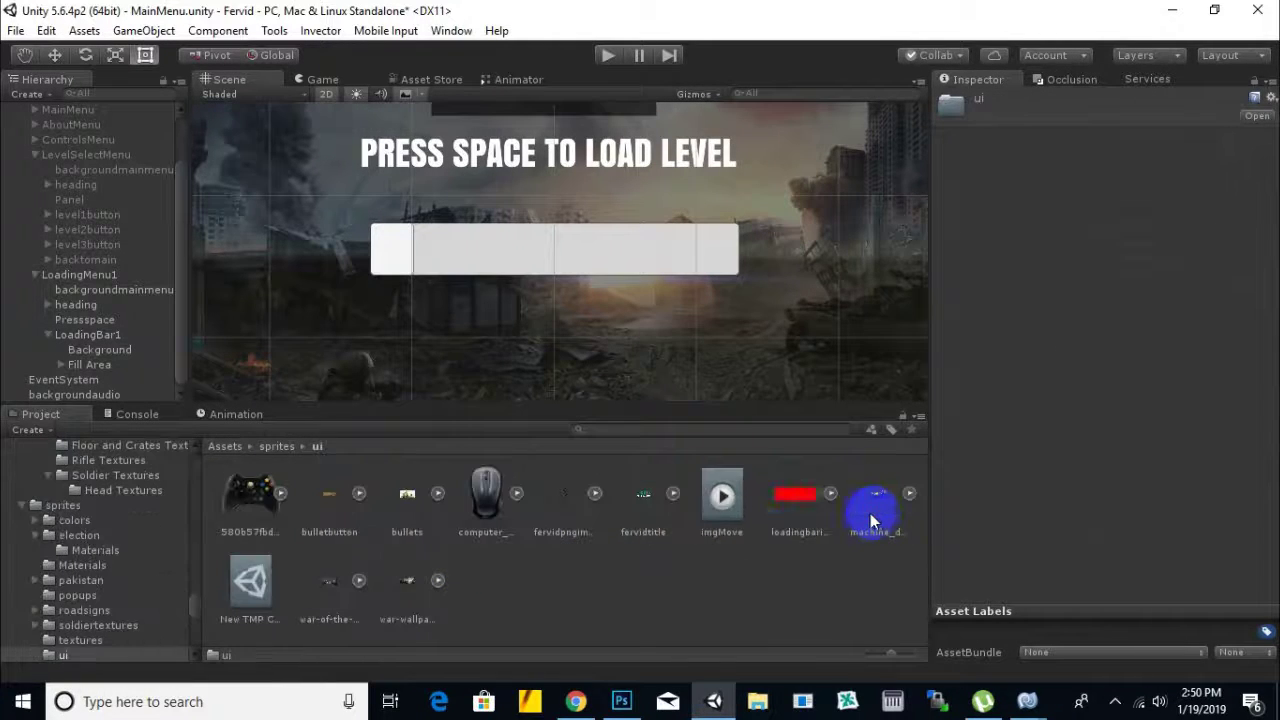
{"action": "left_click", "coordinate": [785, 499]}
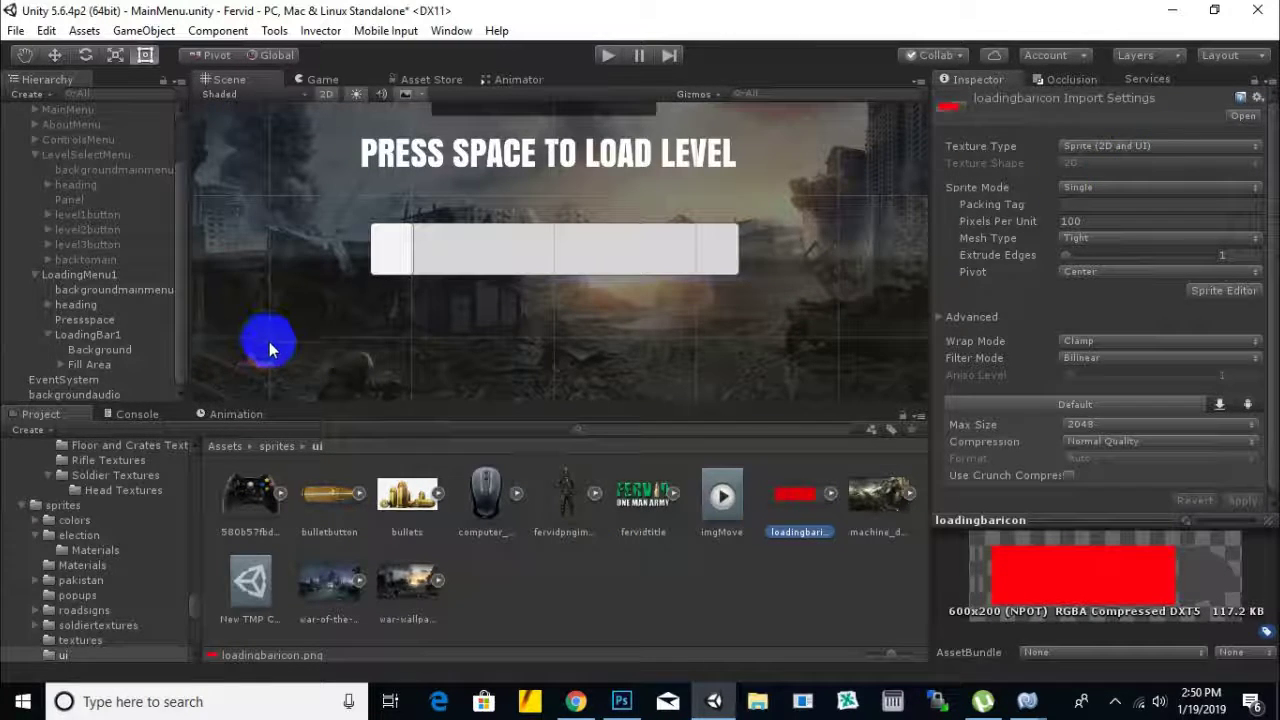
{"action": "left_click", "coordinate": [115, 350]}
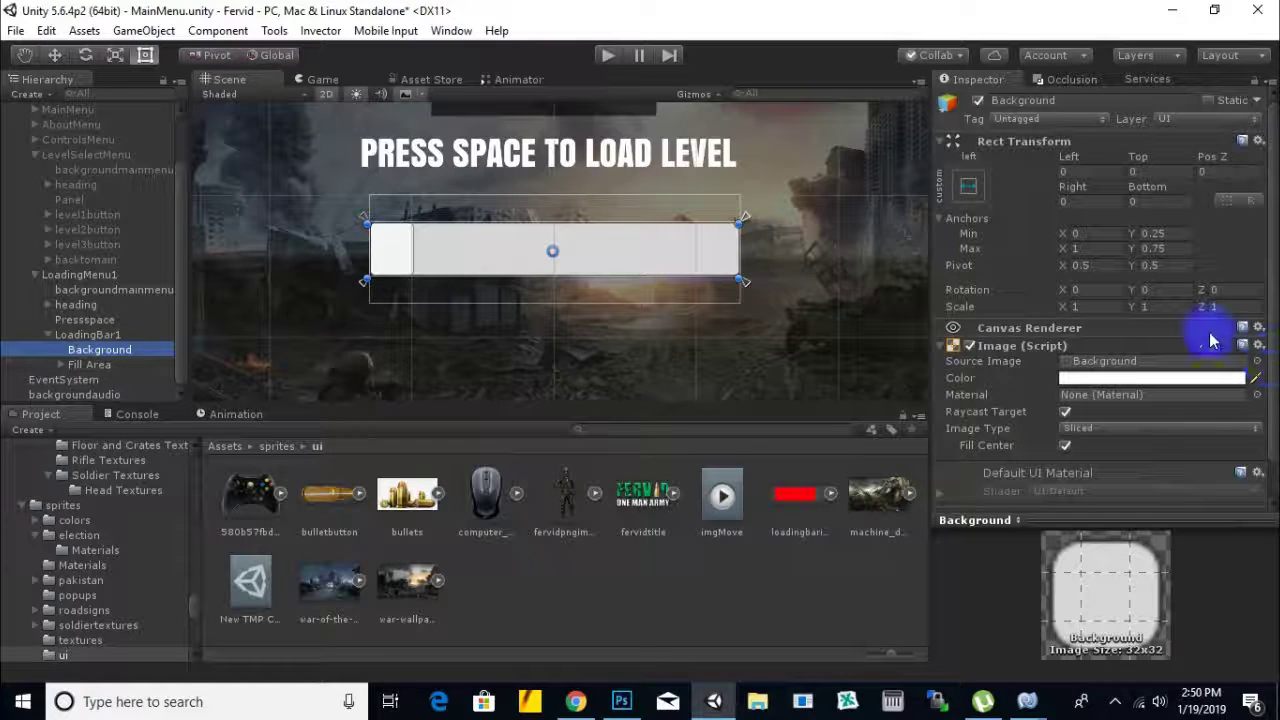
{"action": "left_click_drag", "start_coordinate": [815, 497], "coordinate": [1155, 362]}
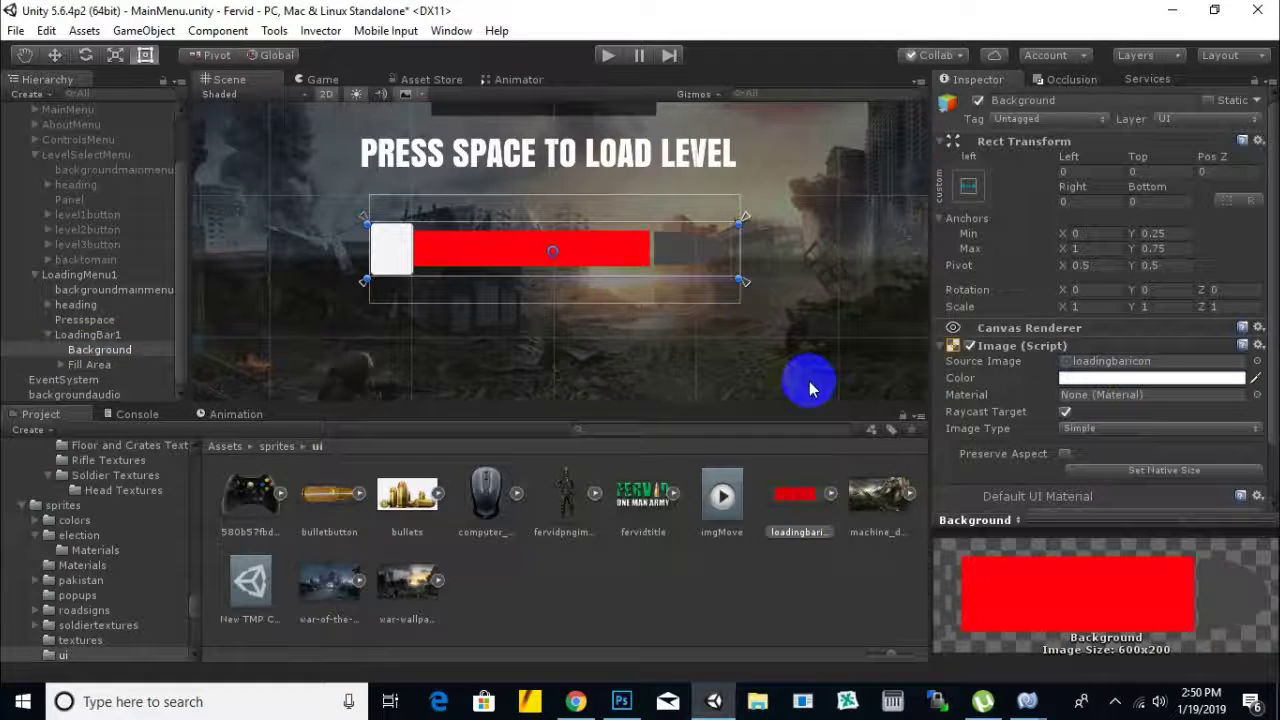
- Set the color of LoadingBar1's Background image to pure red, FF0000FF
{"action": "scroll", "coordinate": [686, 328], "scroll_direction": "up", "scroll_amount": 1}
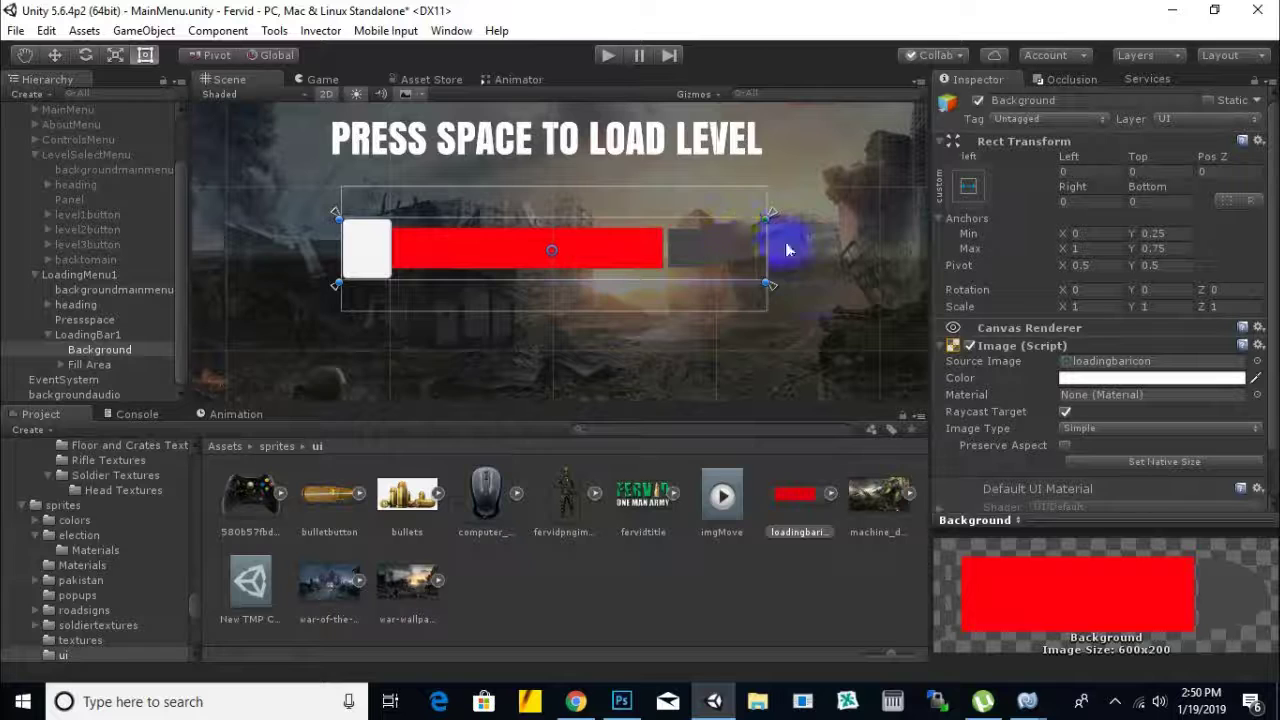
{"action": "scroll", "coordinate": [686, 275], "scroll_direction": "up", "scroll_amount": 1}
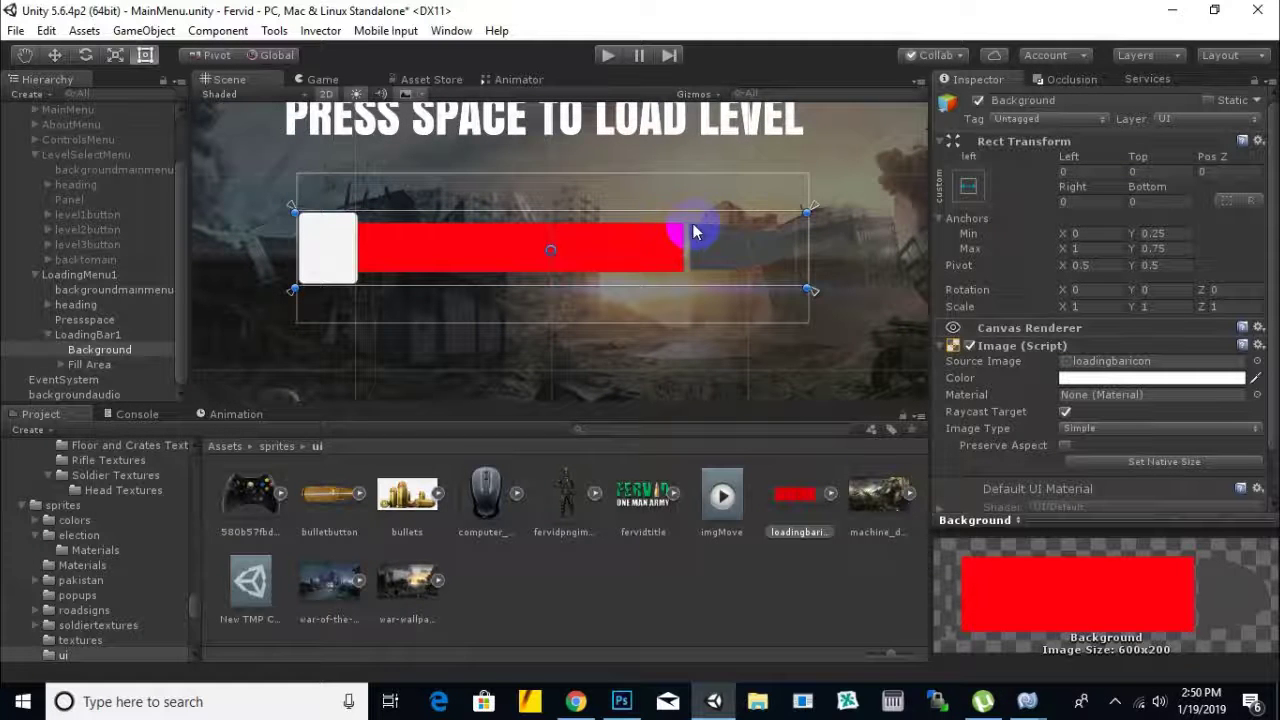
{"action": "left_click", "coordinate": [1150, 377]}
{"action": "left_click_drag", "start_coordinate": [1036, 382], "coordinate": [1132, 262]}
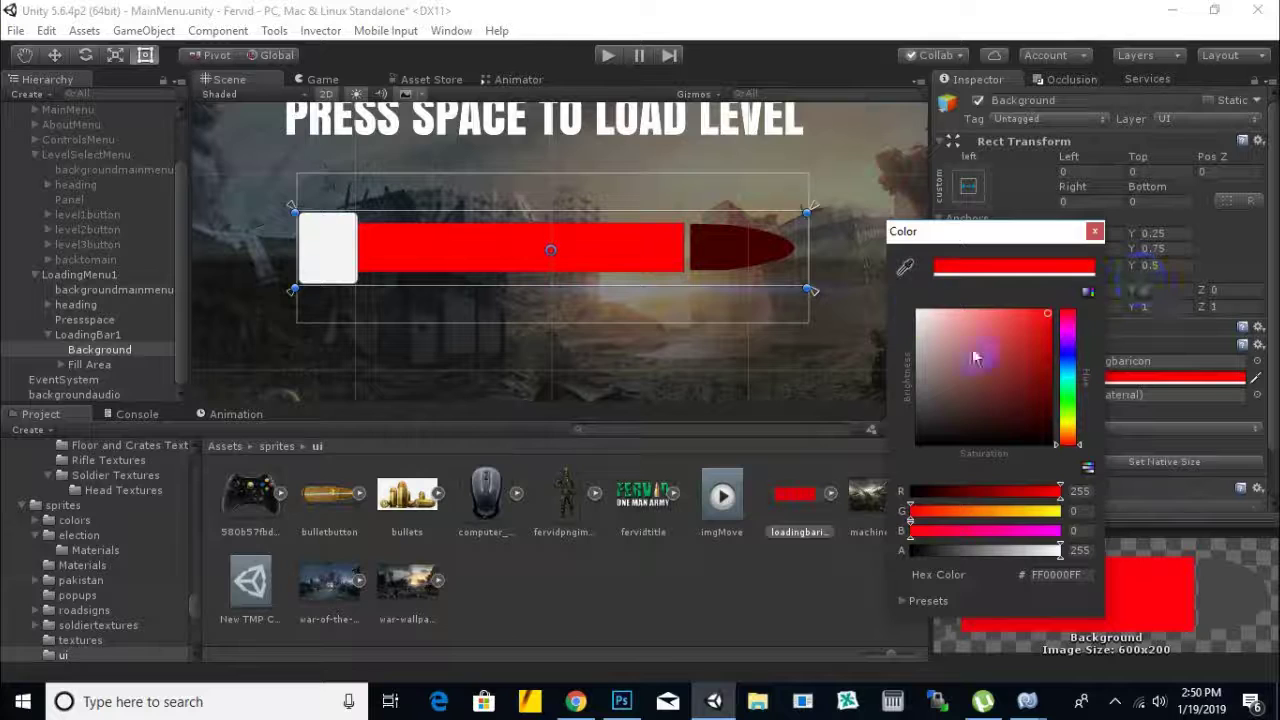
{"action": "left_click", "coordinate": [1094, 232]}
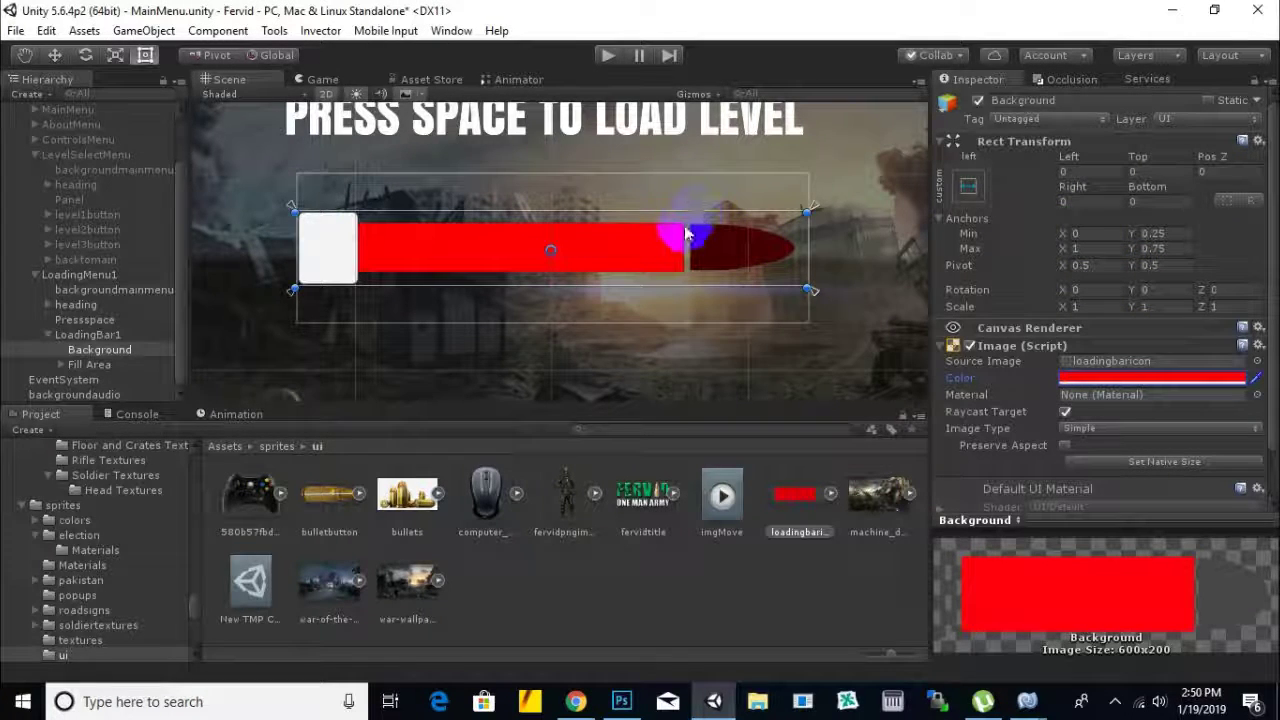
- Stretch LoadingBar1's Background vertically on both sides until its Top and Bottom offsets are about -11
{"action": "scroll", "coordinate": [684, 240], "scroll_direction": "down", "scroll_amount": 1}
{"action": "middle_click_drag", "start_coordinate": [679, 292], "coordinate": [735, 300]}
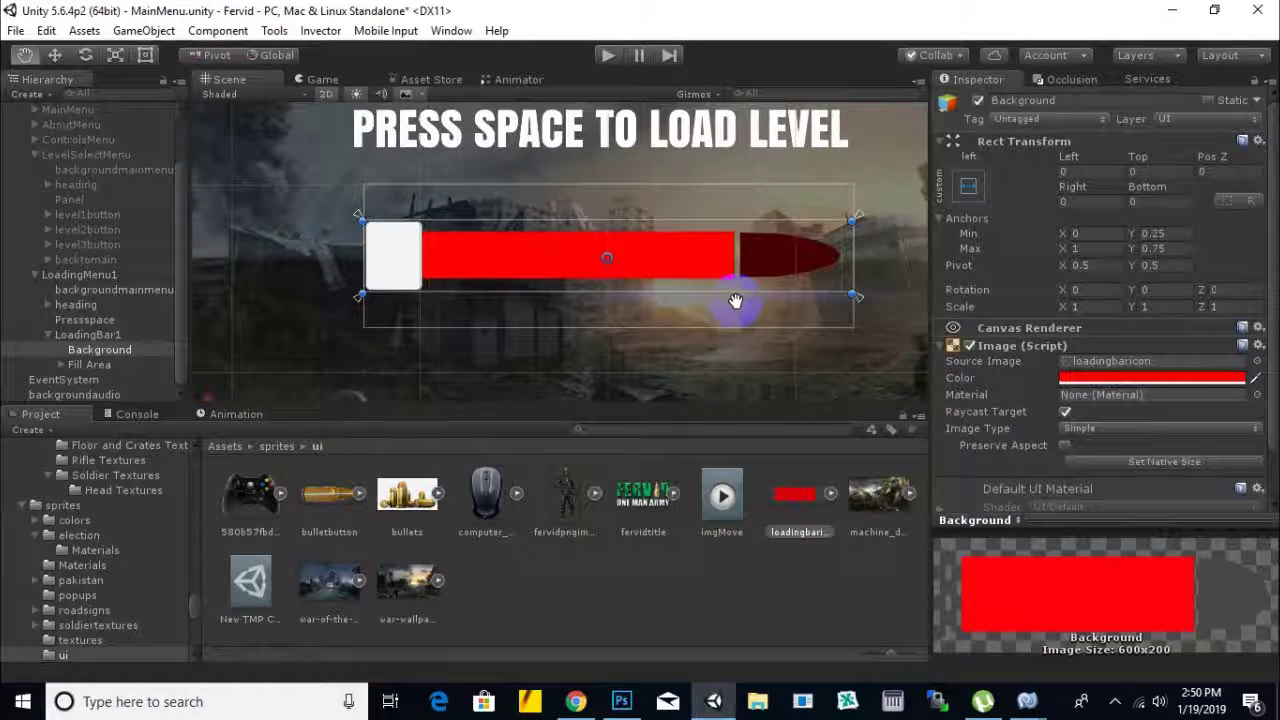
{"action": "left_click_drag", "start_coordinate": [848, 294], "coordinate": [848, 310]}
{"action": "left_click_drag", "start_coordinate": [692, 278], "coordinate": [692, 265]}
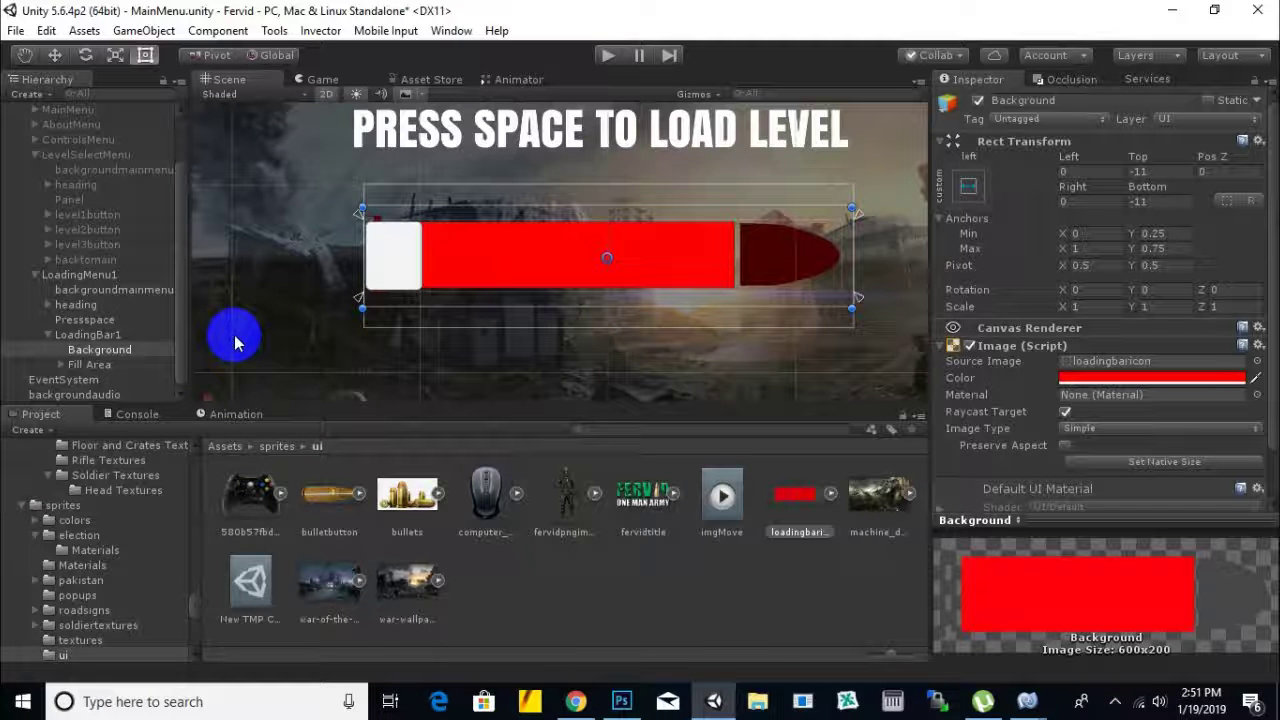
- Fit the Fill Area inside the bullet graphic, with offsets of about Left 36.45, Top 3.65, Right 12.25 and Bottom 4.45
{"action": "left_click", "coordinate": [104, 366]}
{"action": "left_click_drag", "start_coordinate": [370, 236], "coordinate": [403, 240]}
{"action": "scroll", "coordinate": [470, 318], "scroll_direction": "down", "scroll_amount": 2}
{"action": "middle_click_drag", "start_coordinate": [460, 340], "coordinate": [435, 364]}
{"action": "scroll", "coordinate": [437, 362], "scroll_direction": "up", "scroll_amount": 1}
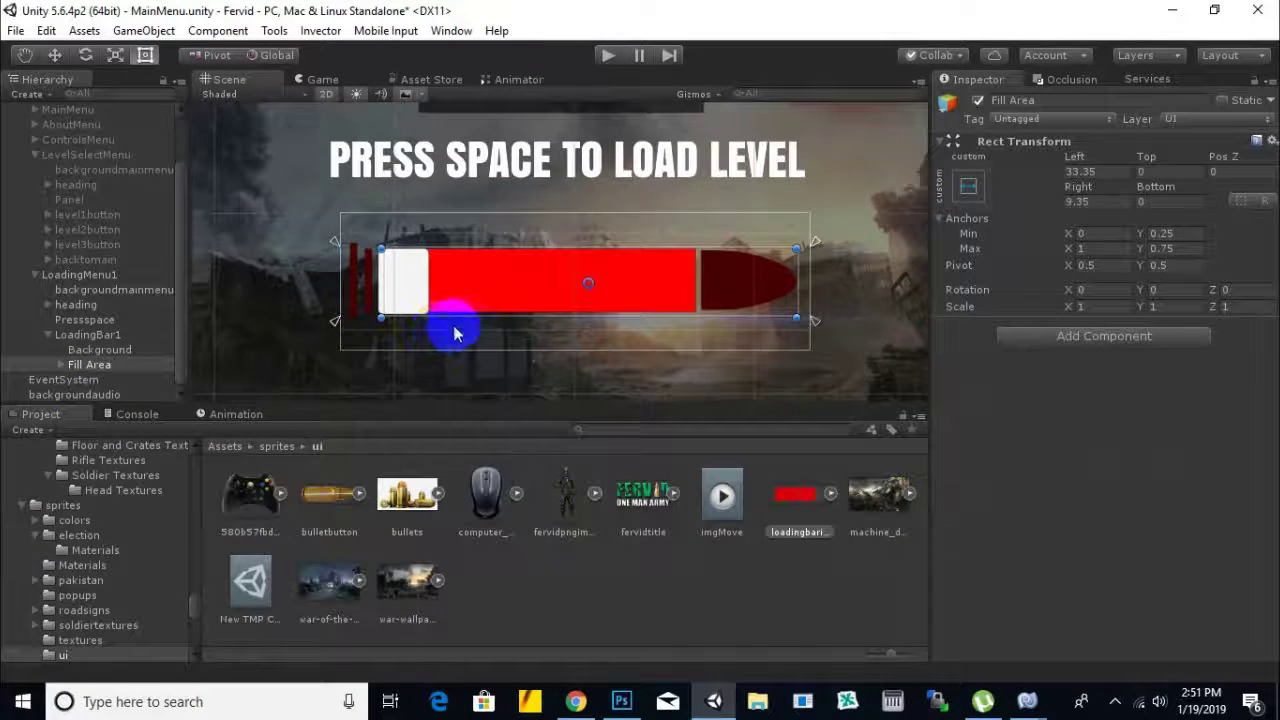
{"action": "left_click_drag", "start_coordinate": [812, 330], "coordinate": [795, 313]}
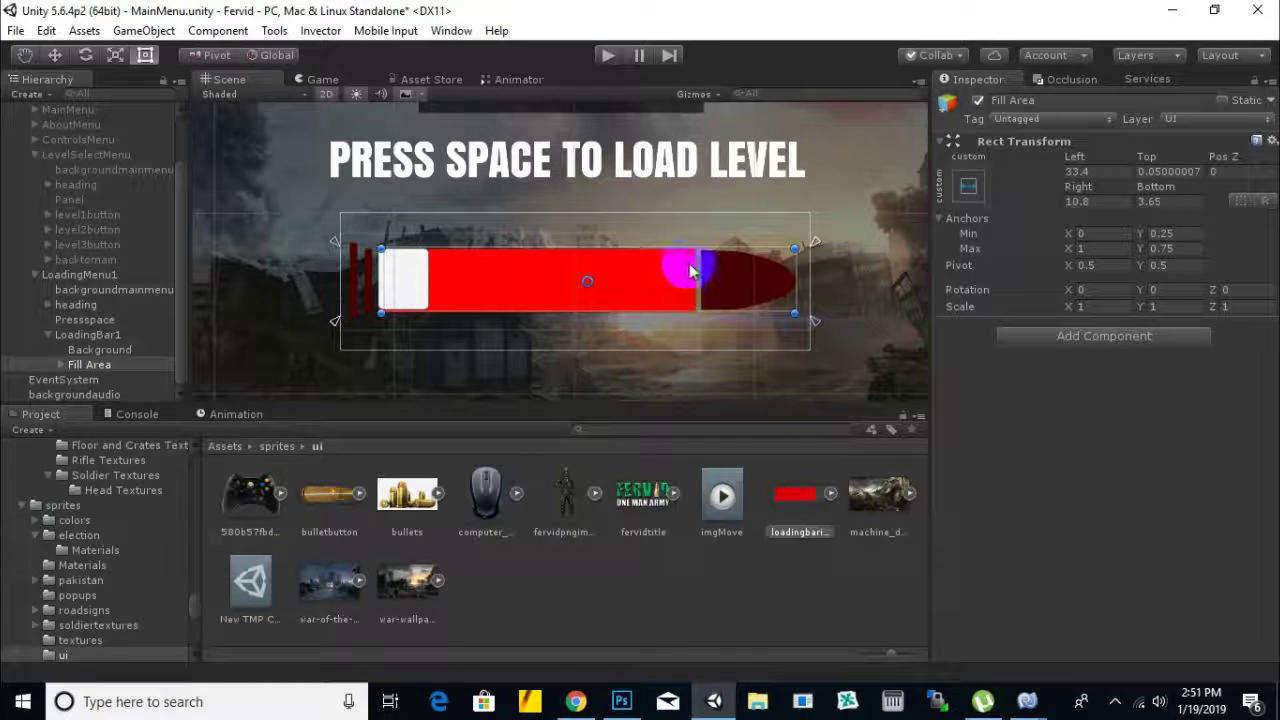
{"action": "left_click_drag", "start_coordinate": [380, 247], "coordinate": [384, 252]}
{"action": "left_click_drag", "start_coordinate": [790, 313], "coordinate": [785, 313]}
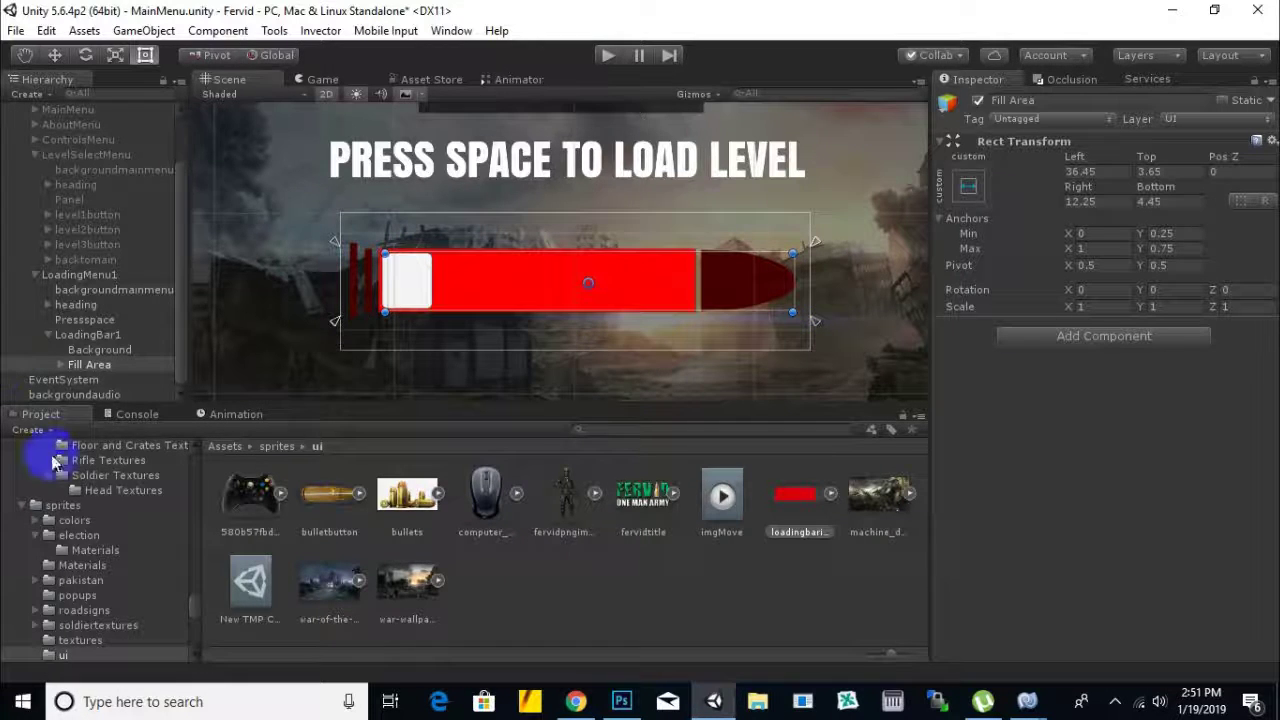
- Set LoadingBar1's Value to 1 and narrow the Fill Area to end before the bullet tip, with Right about 96.5 and Bottom about 3.7
{"action": "left_click", "coordinate": [88, 334]}
{"action": "scroll", "coordinate": [1200, 443], "scroll_direction": "down", "scroll_amount": 5}
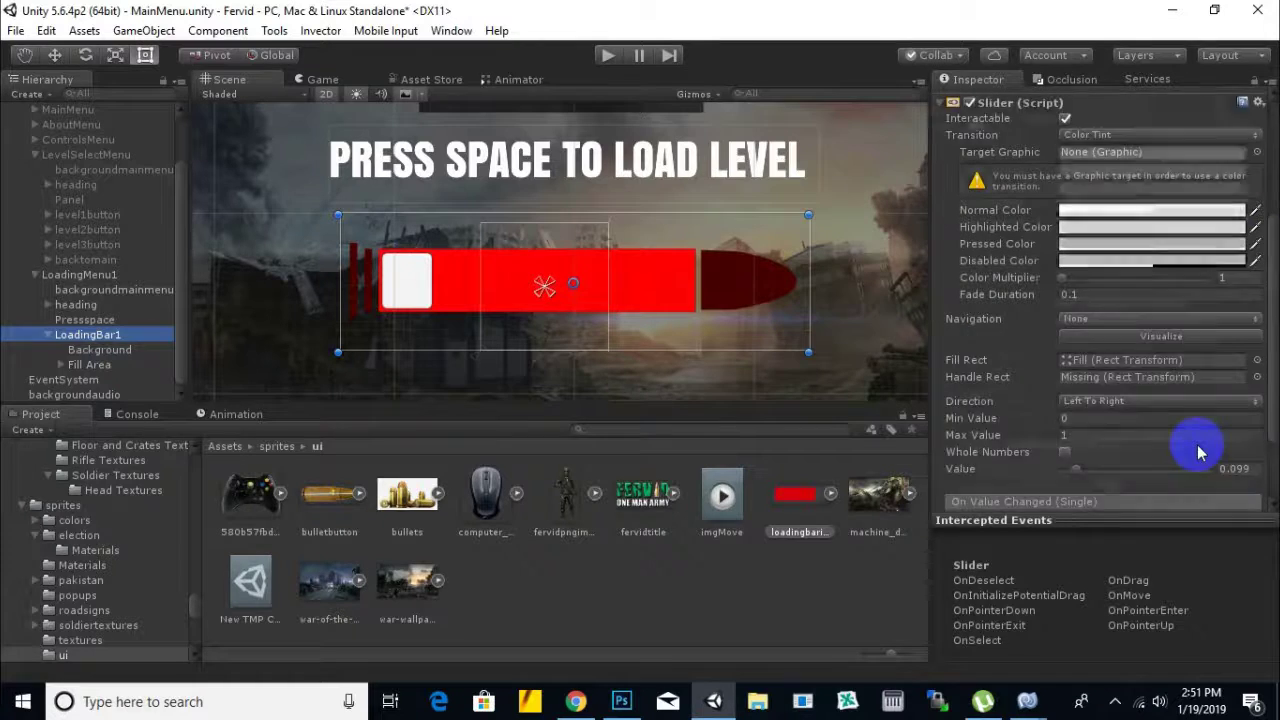
{"action": "left_click_drag", "start_coordinate": [1090, 414], "coordinate": [1275, 432]}
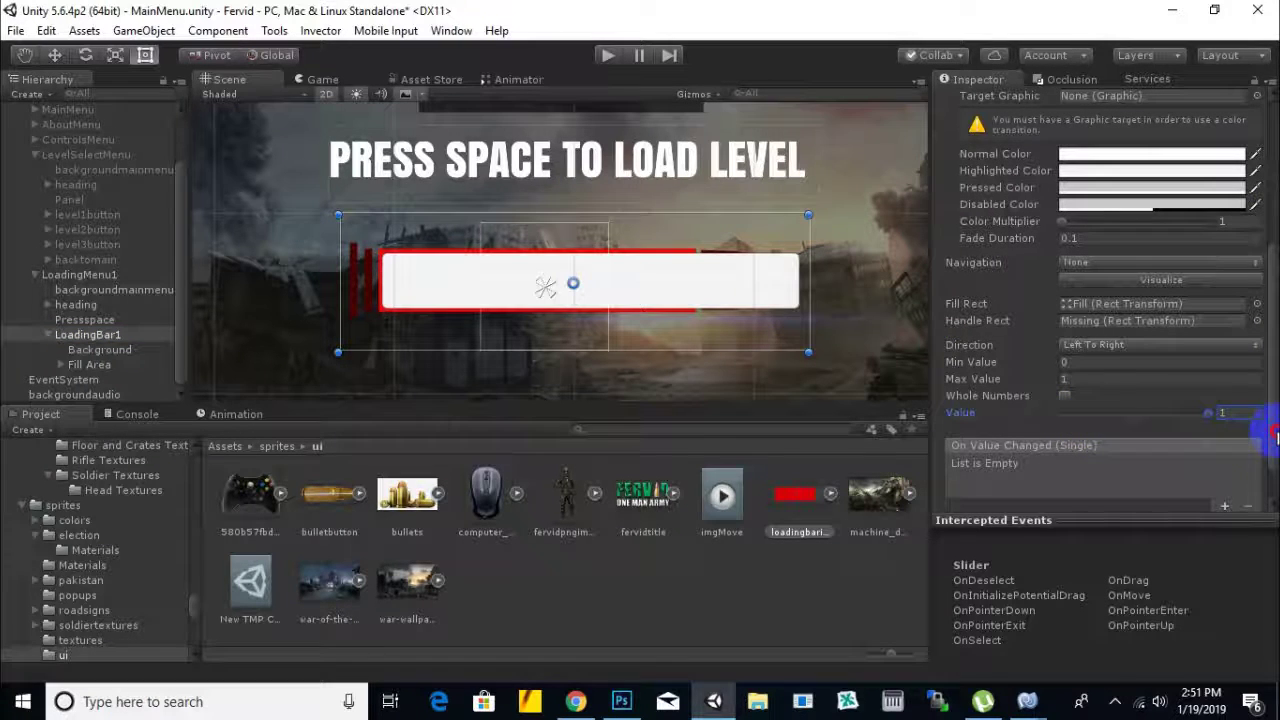
{"action": "left_click", "coordinate": [90, 364]}
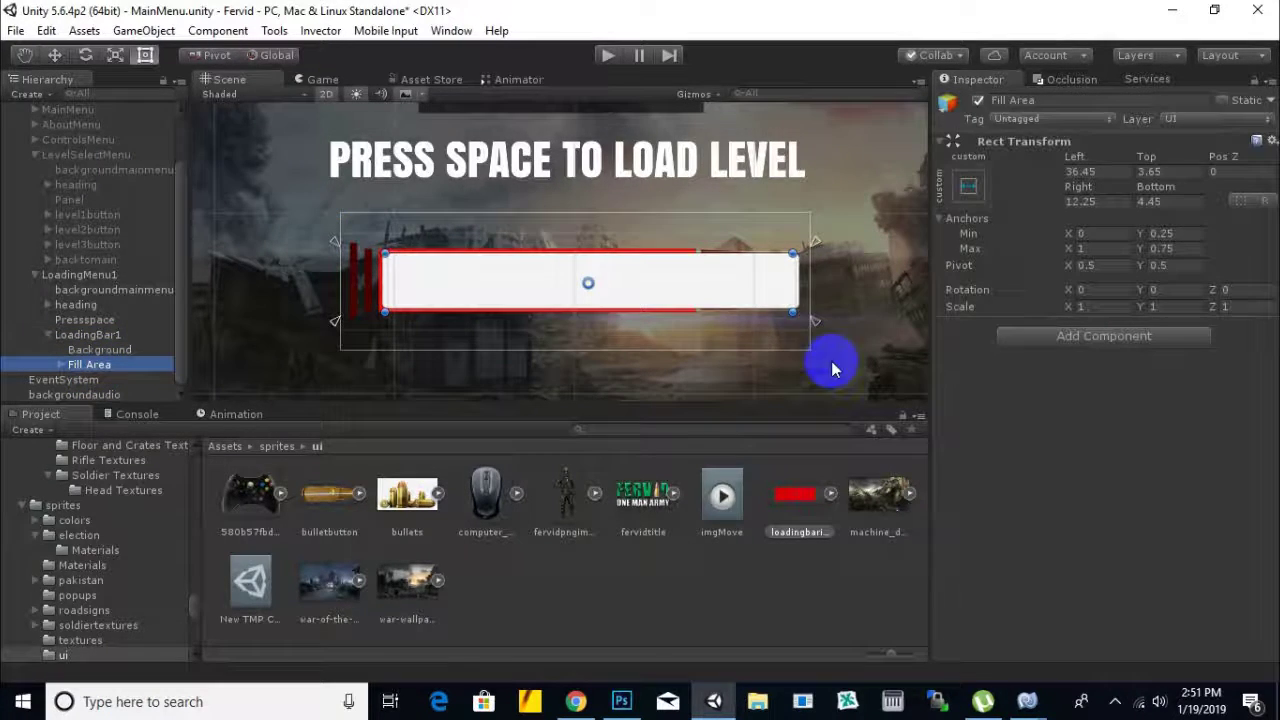
{"action": "left_click_drag", "start_coordinate": [789, 313], "coordinate": [682, 314]}
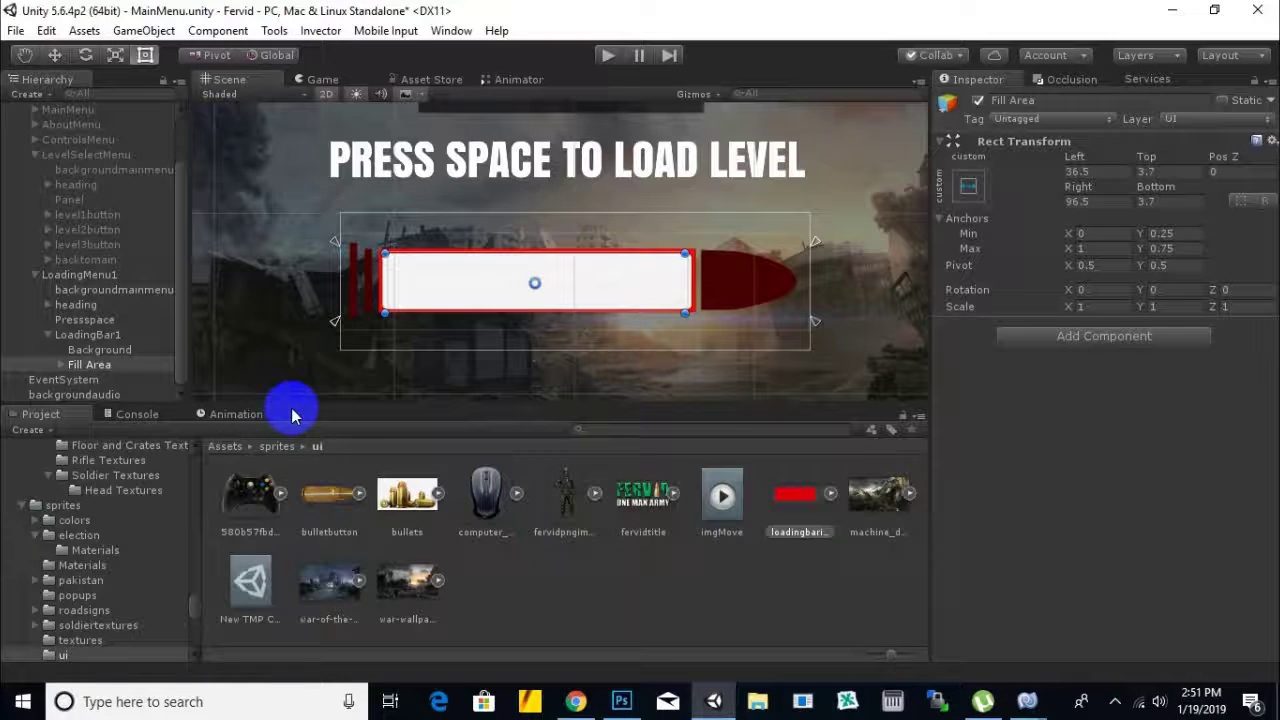
- Set the color of the Fill image inside LoadingBar1's Fill Area to green, 339E00FF
{"action": "left_click", "coordinate": [62, 364]}
{"action": "left_click", "coordinate": [92, 380]}
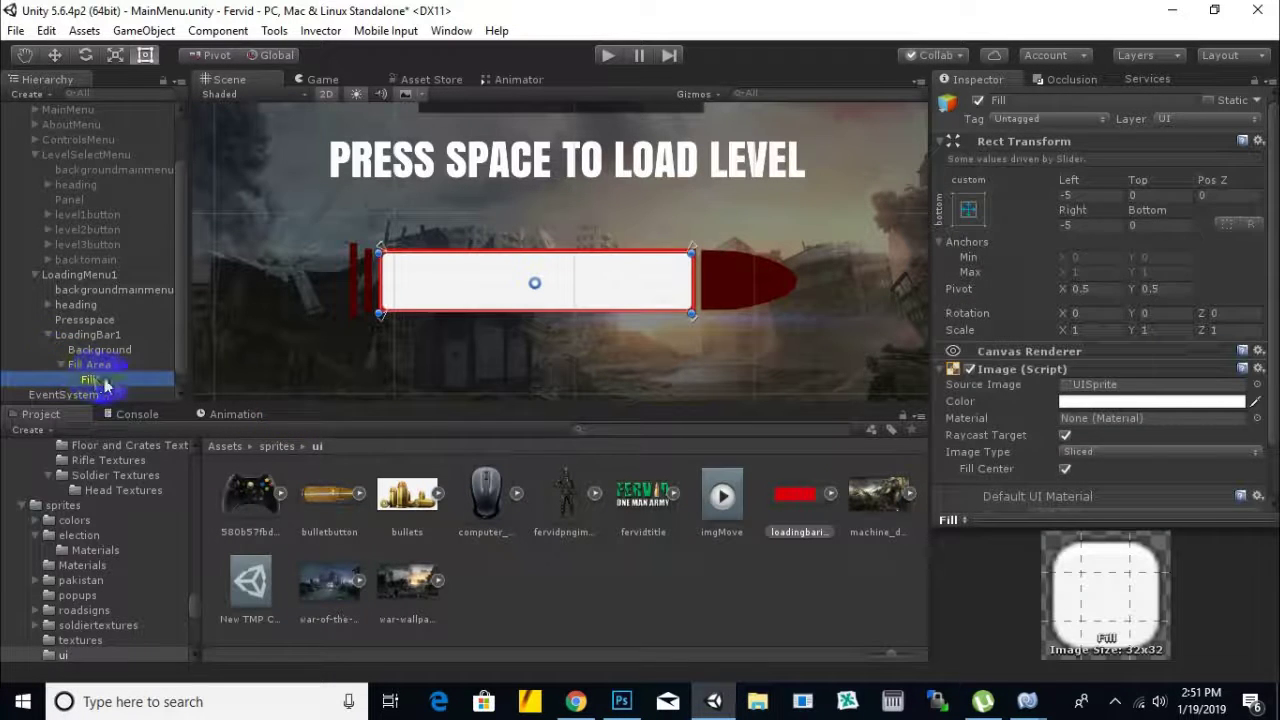
{"action": "left_click", "coordinate": [1125, 401]}
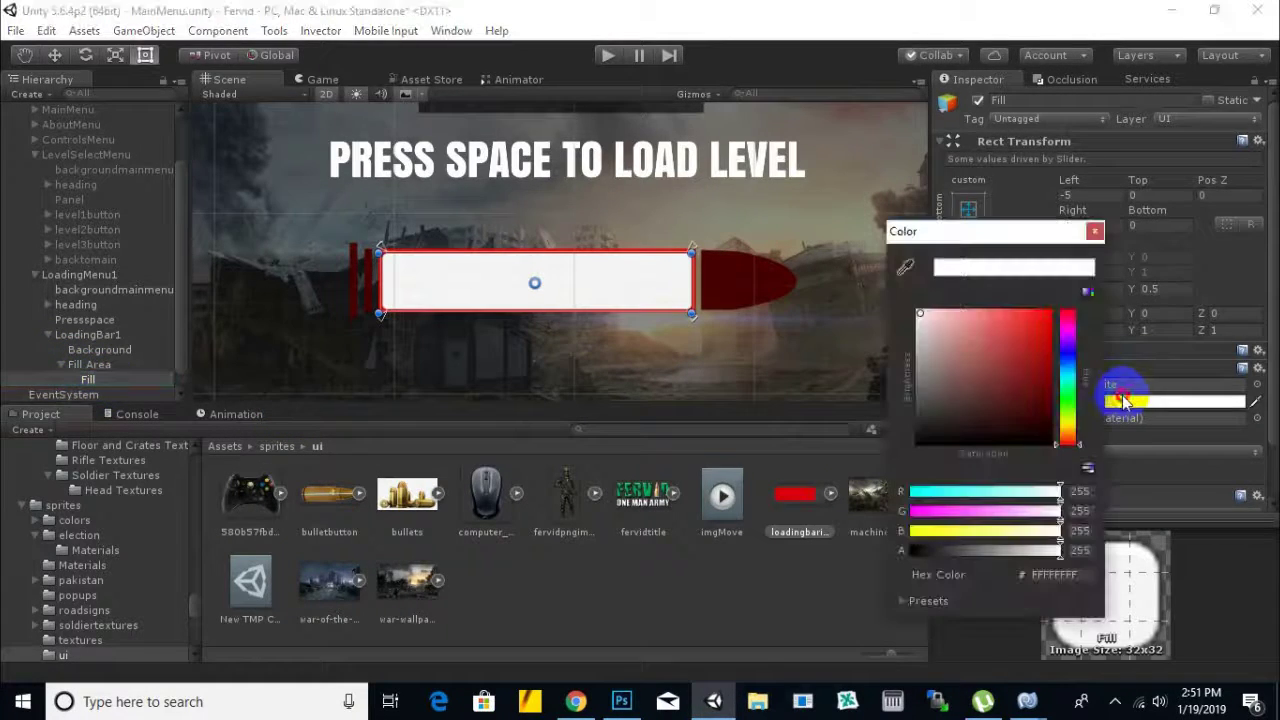
{"action": "left_click", "coordinate": [1067, 408]}
{"action": "left_click_drag", "start_coordinate": [1012, 420], "coordinate": [1074, 363]}
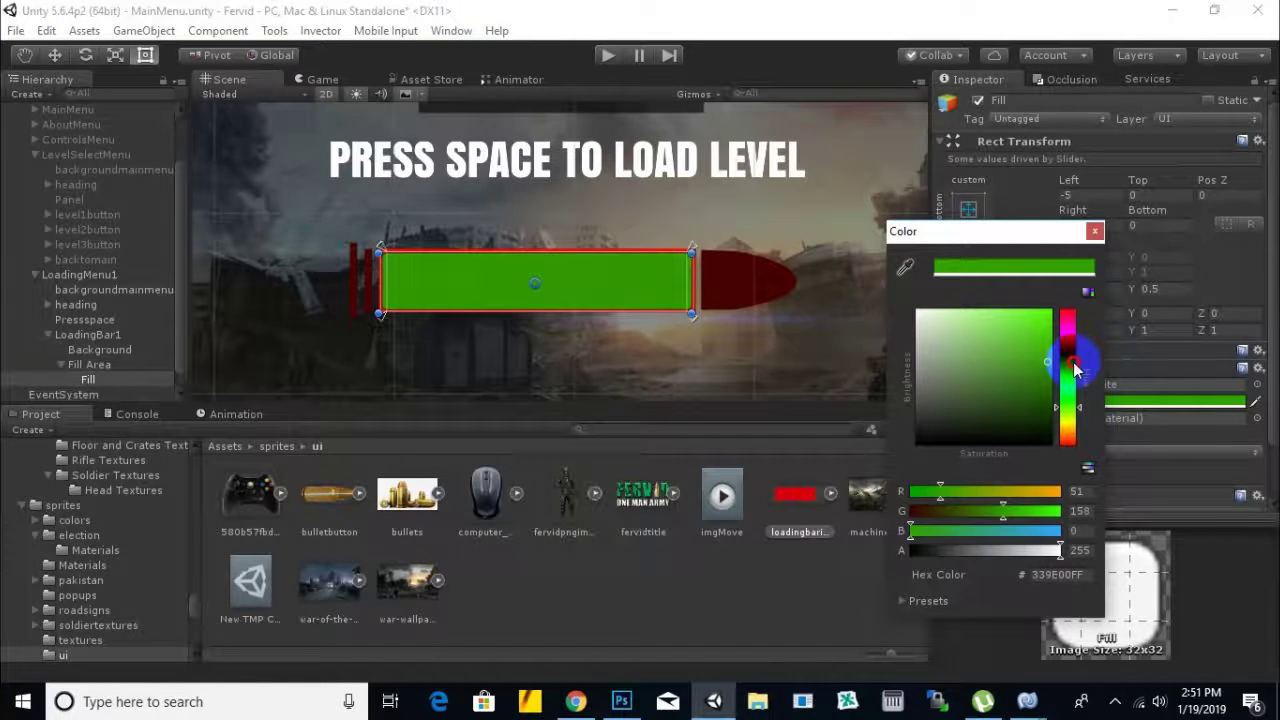
{"action": "left_click", "coordinate": [1095, 233]}
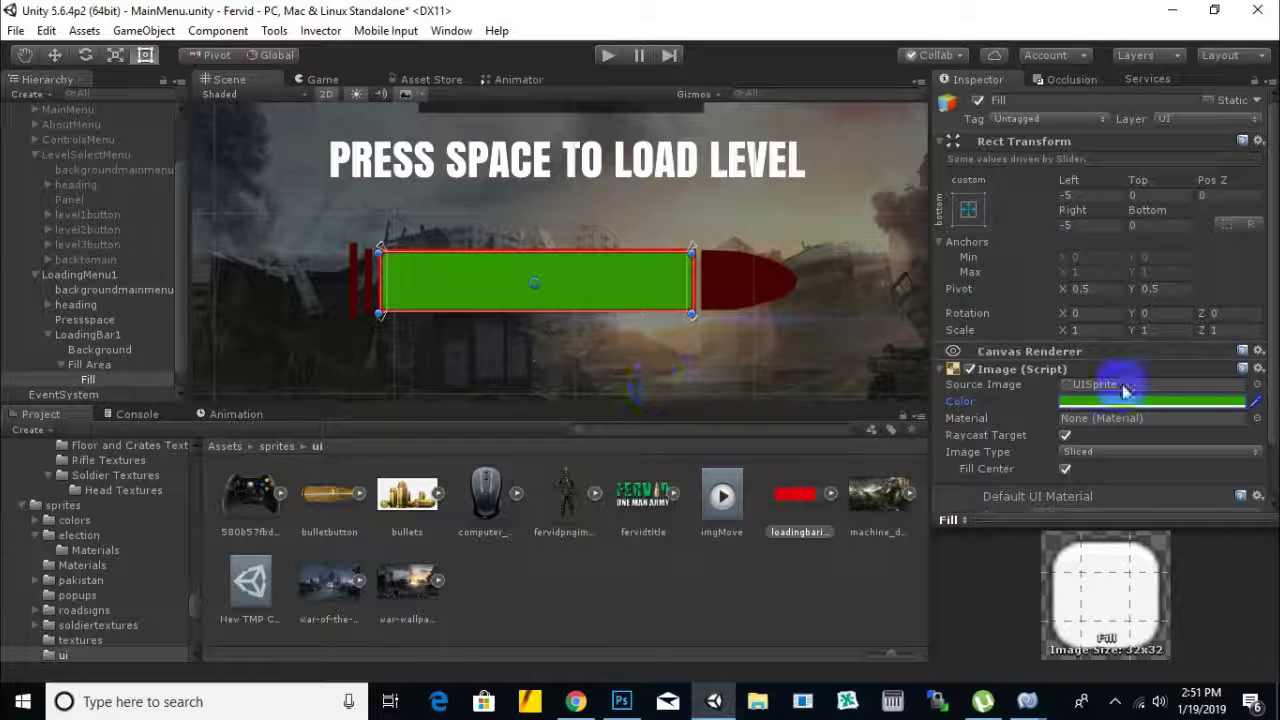
- Add a UI Text as a child of LoadingBar1 and set its text to "LOADING..."
{"action": "scroll", "coordinate": [630, 315], "scroll_direction": "down", "scroll_amount": 1}
{"action": "middle_click_drag", "start_coordinate": [705, 357], "coordinate": [741, 359]}
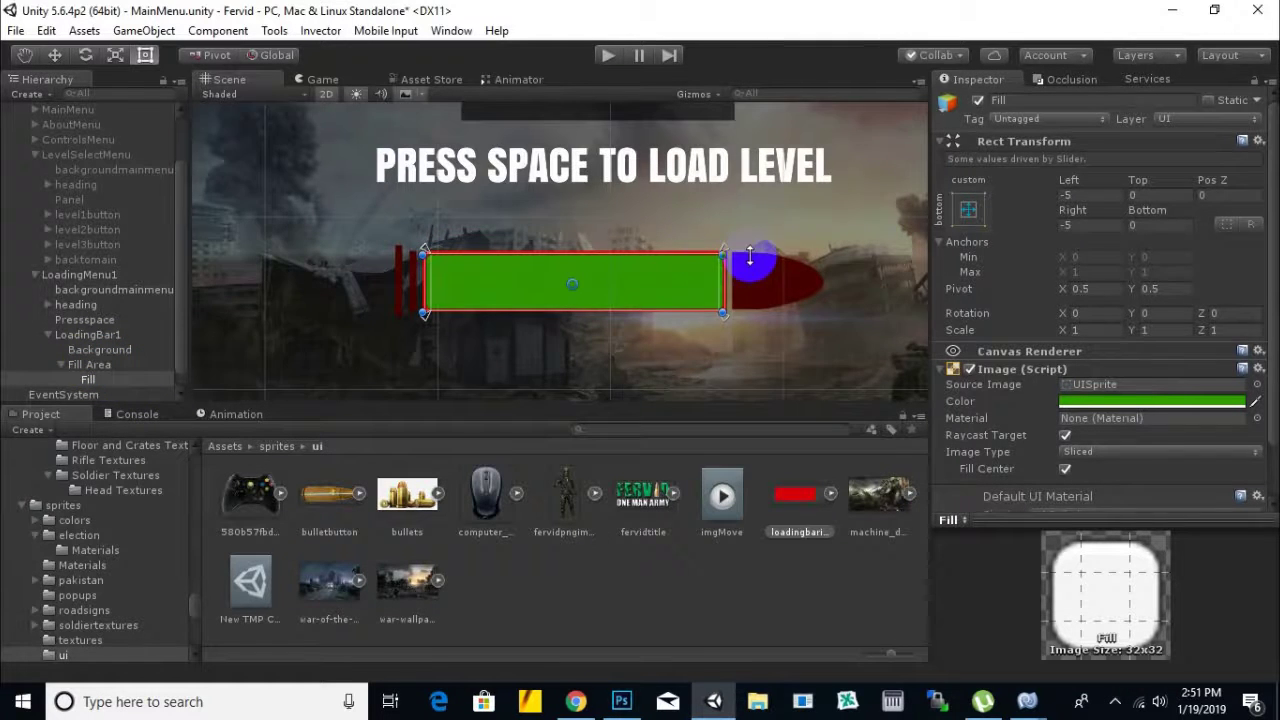
{"action": "scroll", "coordinate": [702, 280], "scroll_direction": "down", "scroll_amount": 1}
{"action": "middle_click_drag", "start_coordinate": [683, 351], "coordinate": [643, 314]}
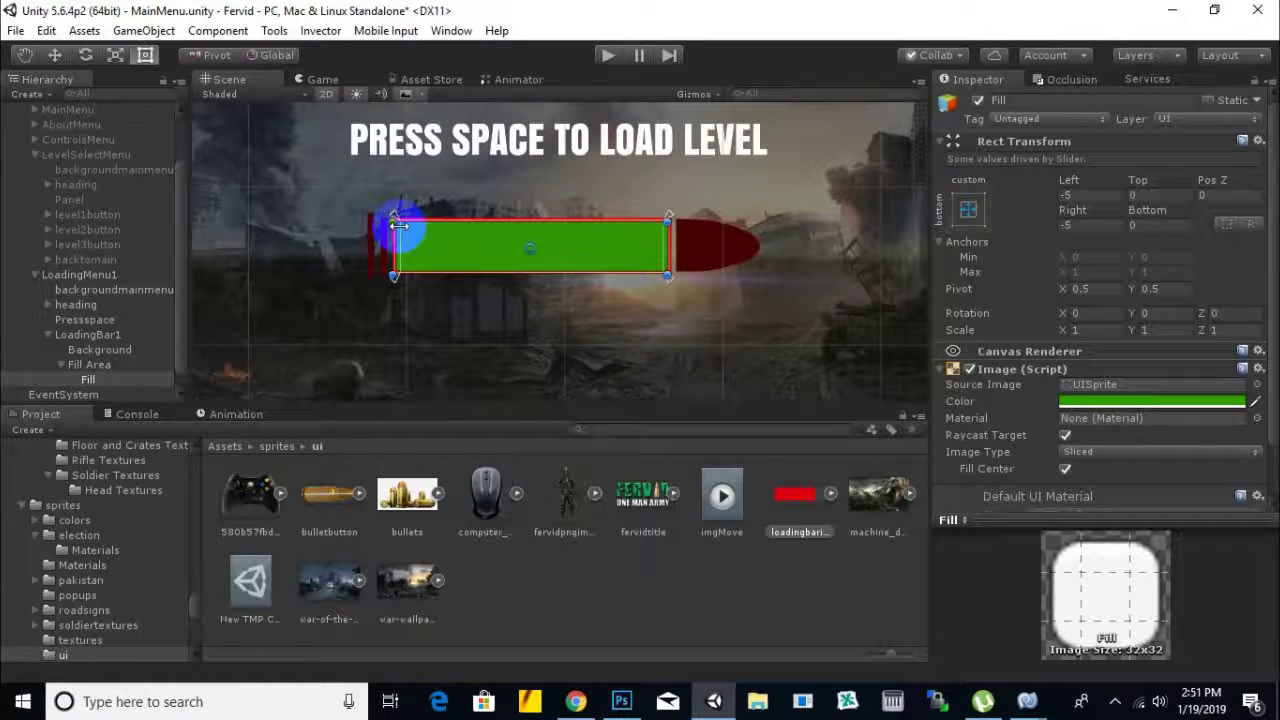
{"action": "left_click", "coordinate": [99, 348]}
{"action": "right_click", "coordinate": [100, 336]}
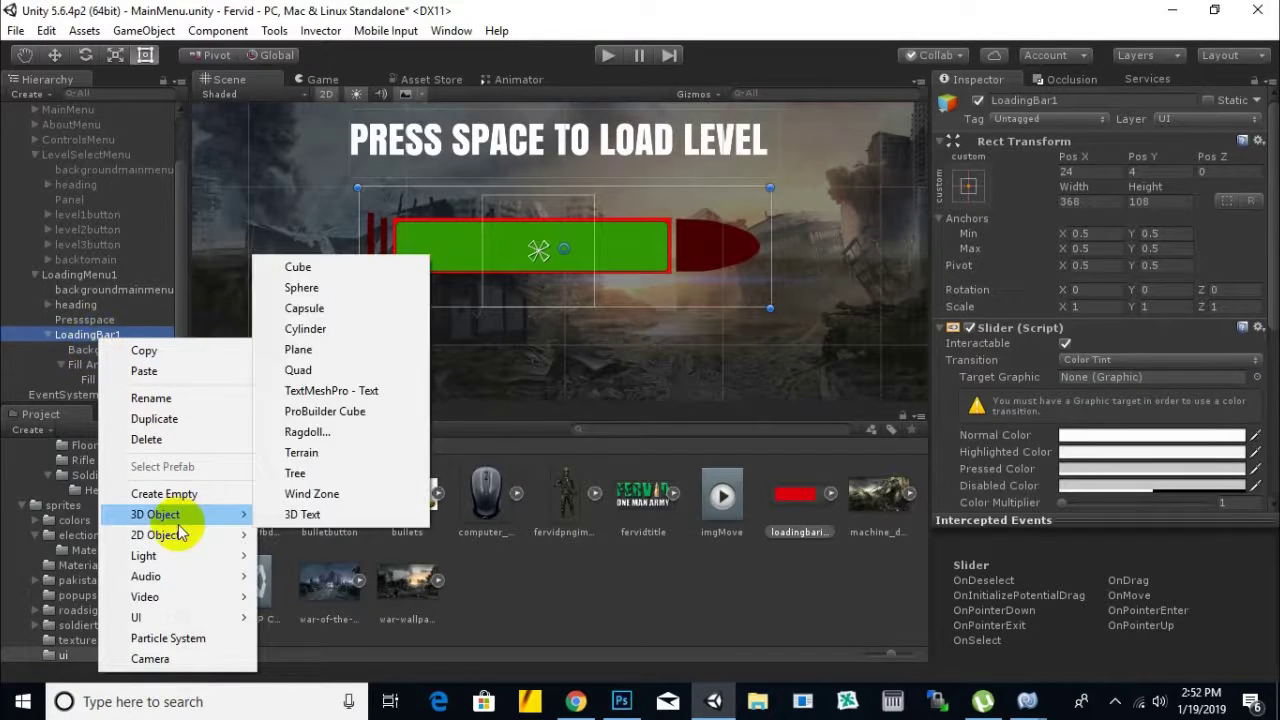
{"action": "mouse_move", "coordinate": [175, 600]}
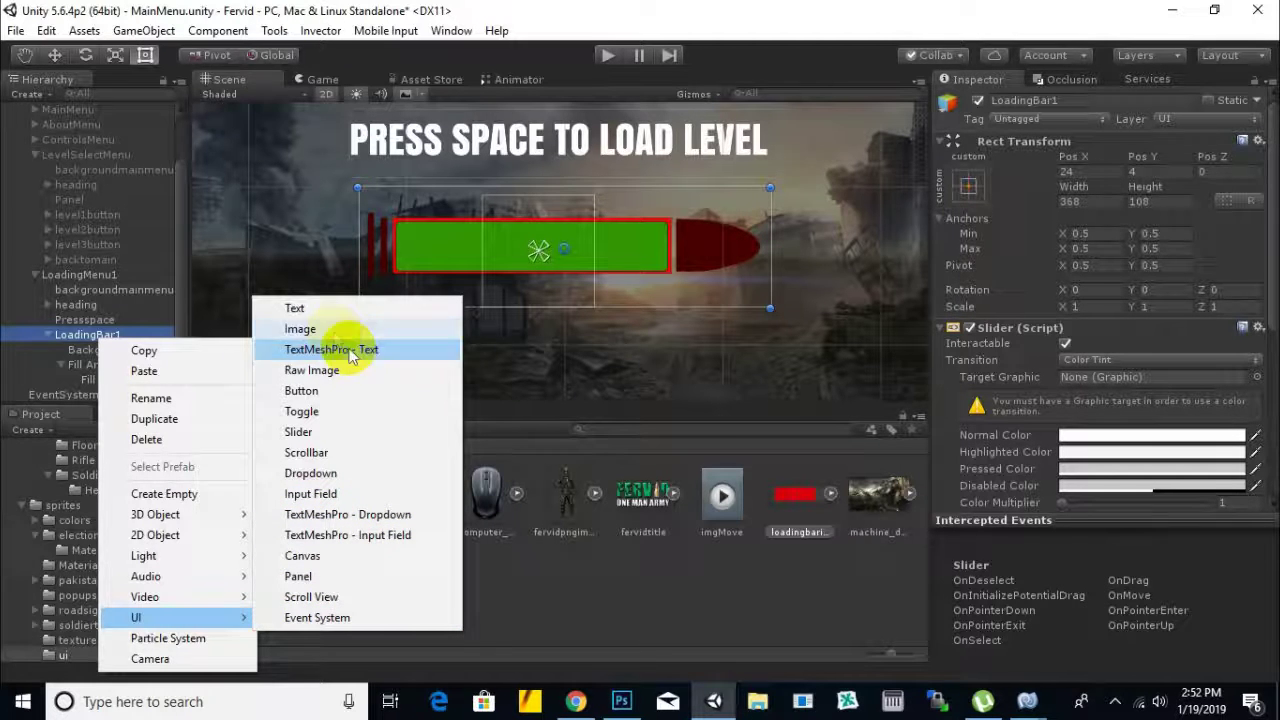
{"action": "left_click", "coordinate": [308, 313]}
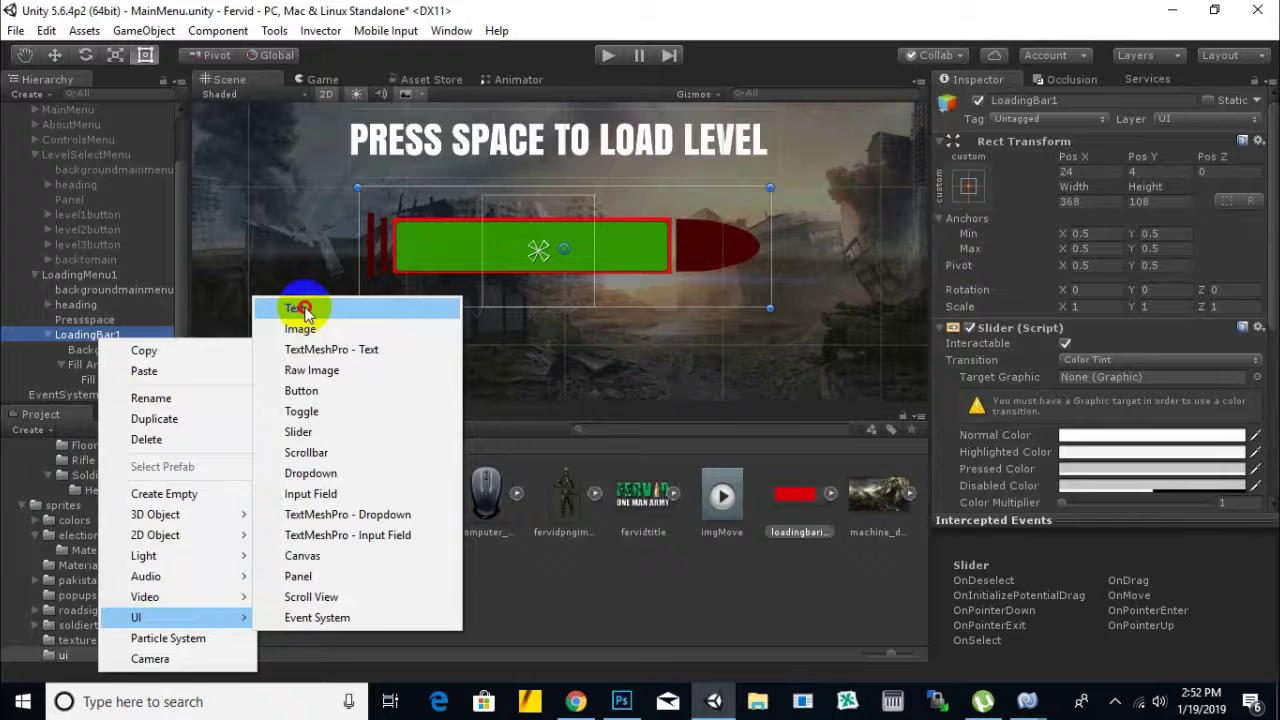
{"action": "left_click", "coordinate": [303, 310]}
{"action": "left_click", "coordinate": [1120, 370]}
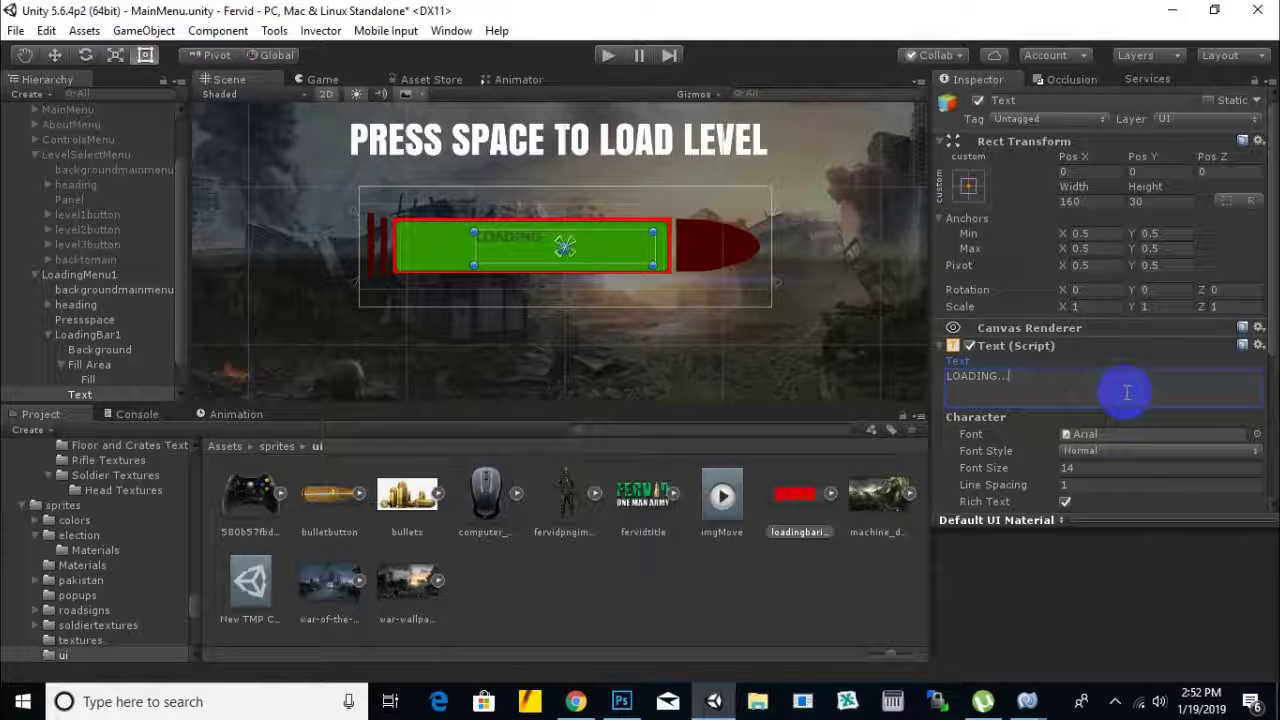
- Format the loading text as bold Anton at size 24 and enlarge its box to about 167.5 by 53
{"action": "left_click", "coordinate": [1133, 450]}
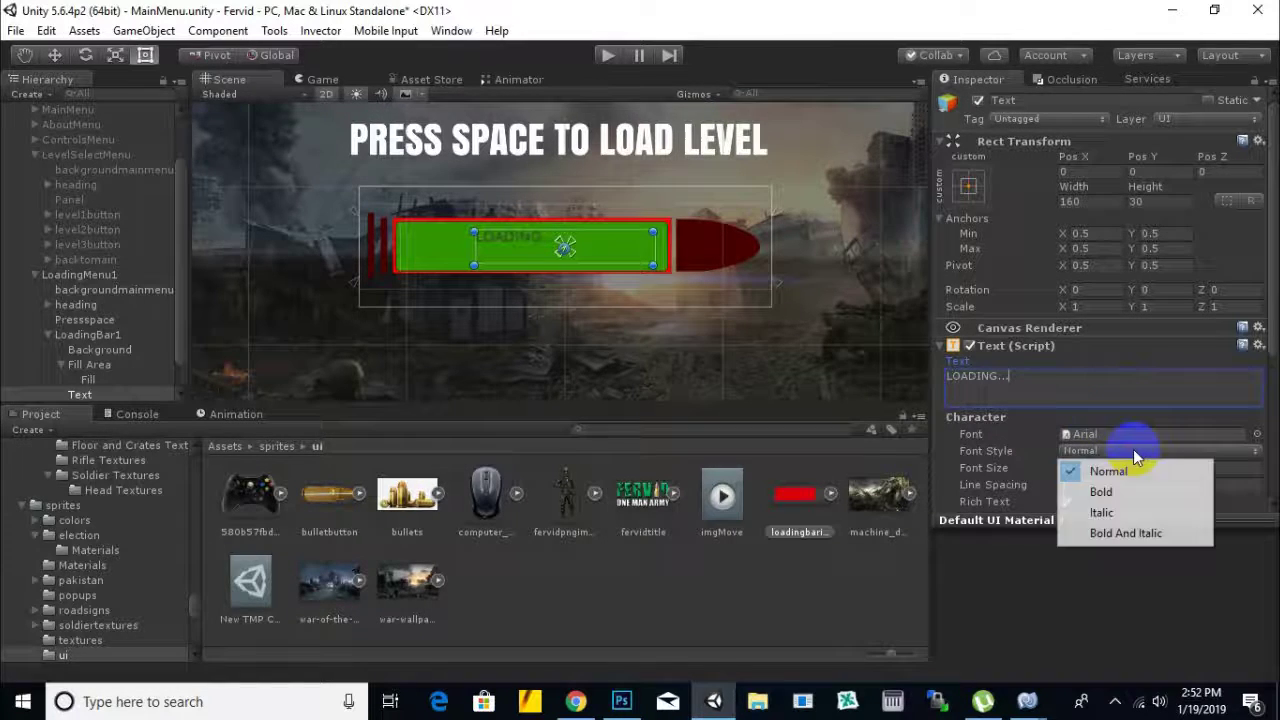
{"action": "left_click", "coordinate": [1138, 475]}
{"action": "left_click", "coordinate": [1257, 434]}
{"action": "left_click", "coordinate": [730, 352]}
{"action": "double_click", "coordinate": [733, 355]}
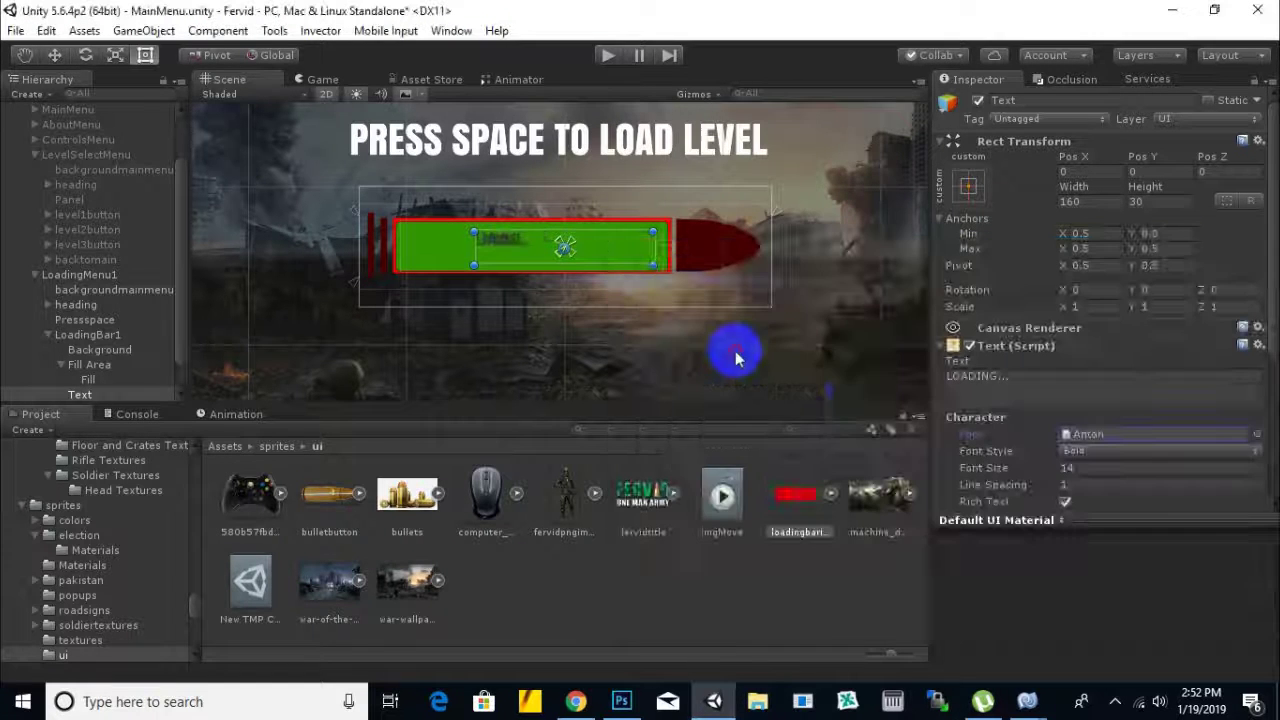
{"action": "left_click", "coordinate": [1175, 468]}
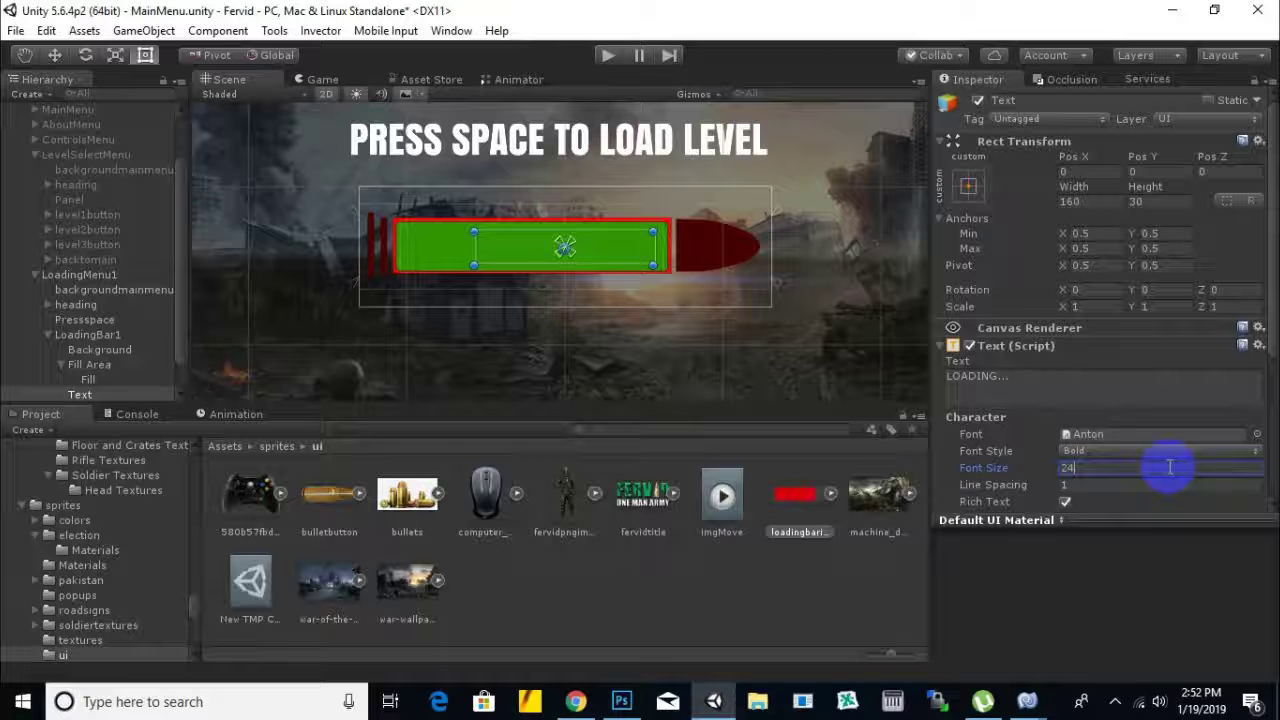
{"action": "left_click_drag", "start_coordinate": [653, 266], "coordinate": [662, 291]}
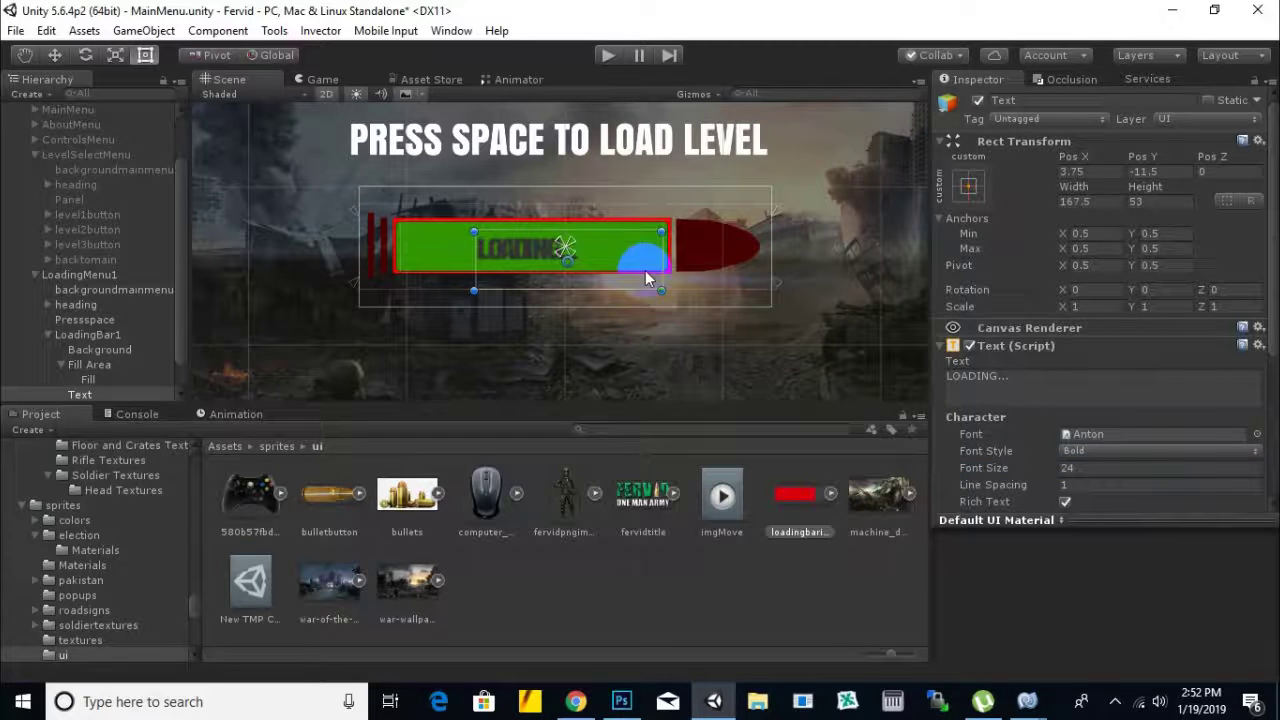
- Set the loading text's color to white and move the text over the middle of the green fill
{"action": "scroll", "coordinate": [1120, 480], "scroll_direction": "down", "scroll_amount": 3}
{"action": "left_click", "coordinate": [1105, 507]}
{"action": "left_click", "coordinate": [963, 392]}
{"action": "left_click_drag", "start_coordinate": [963, 392], "coordinate": [917, 311]}
{"action": "left_click", "coordinate": [1095, 231]}
{"action": "left_click_drag", "start_coordinate": [530, 256], "coordinate": [530, 251]}
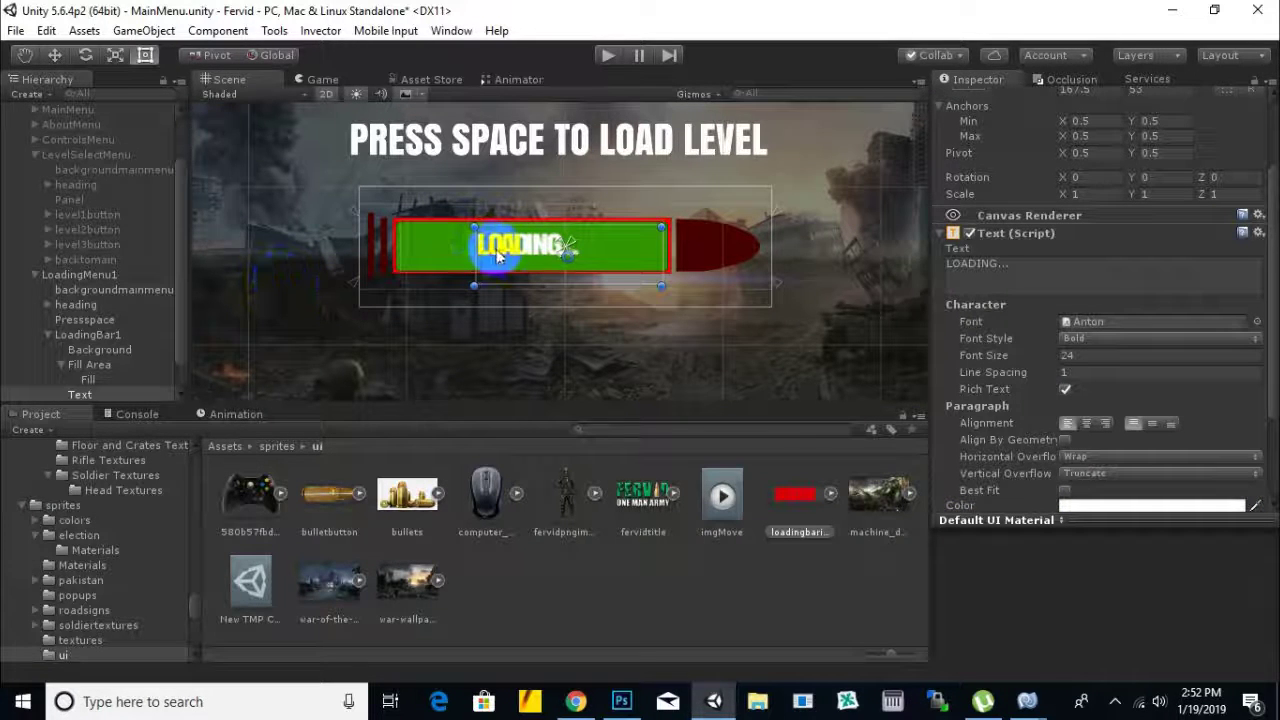
{"action": "left_click_drag", "start_coordinate": [502, 258], "coordinate": [508, 258]}
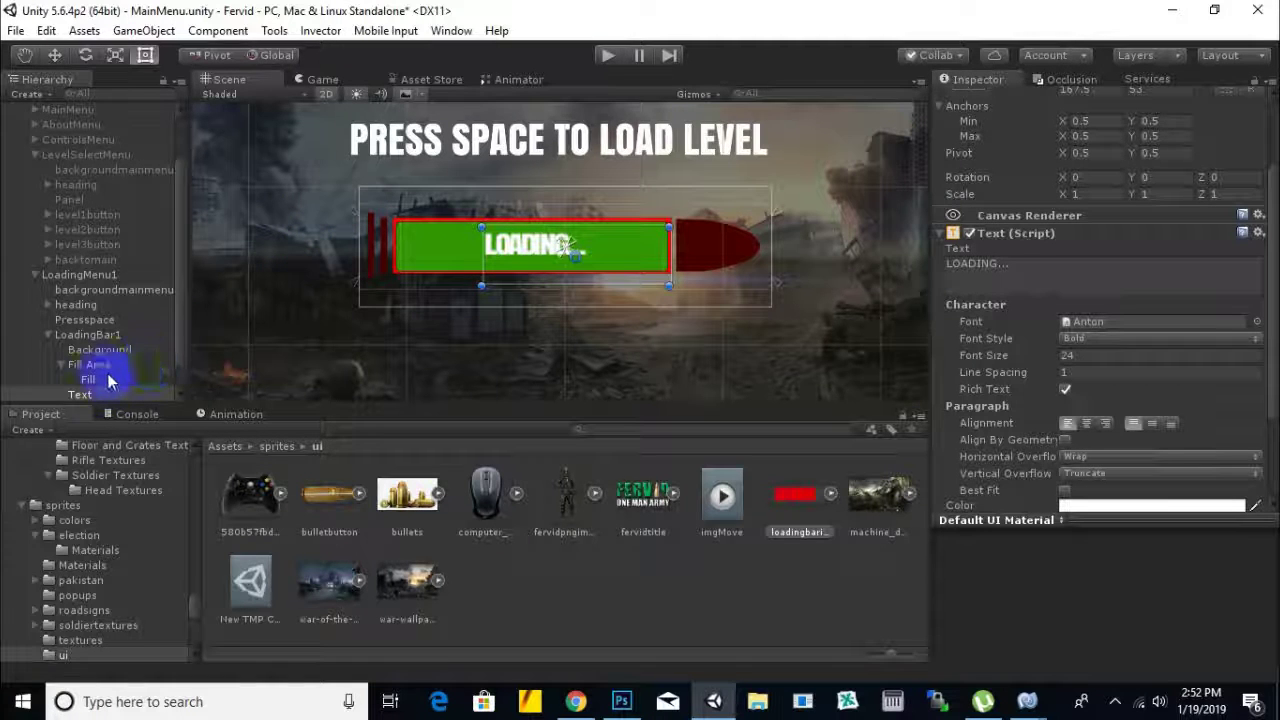
- Collapse LoadingBar1 in the object tree and preview the loading screen in Play mode, stopping the game again
{"action": "scroll", "coordinate": [108, 372], "scroll_direction": "down", "scroll_amount": 2}
{"action": "left_click_drag", "start_coordinate": [98, 346], "coordinate": [102, 305]}
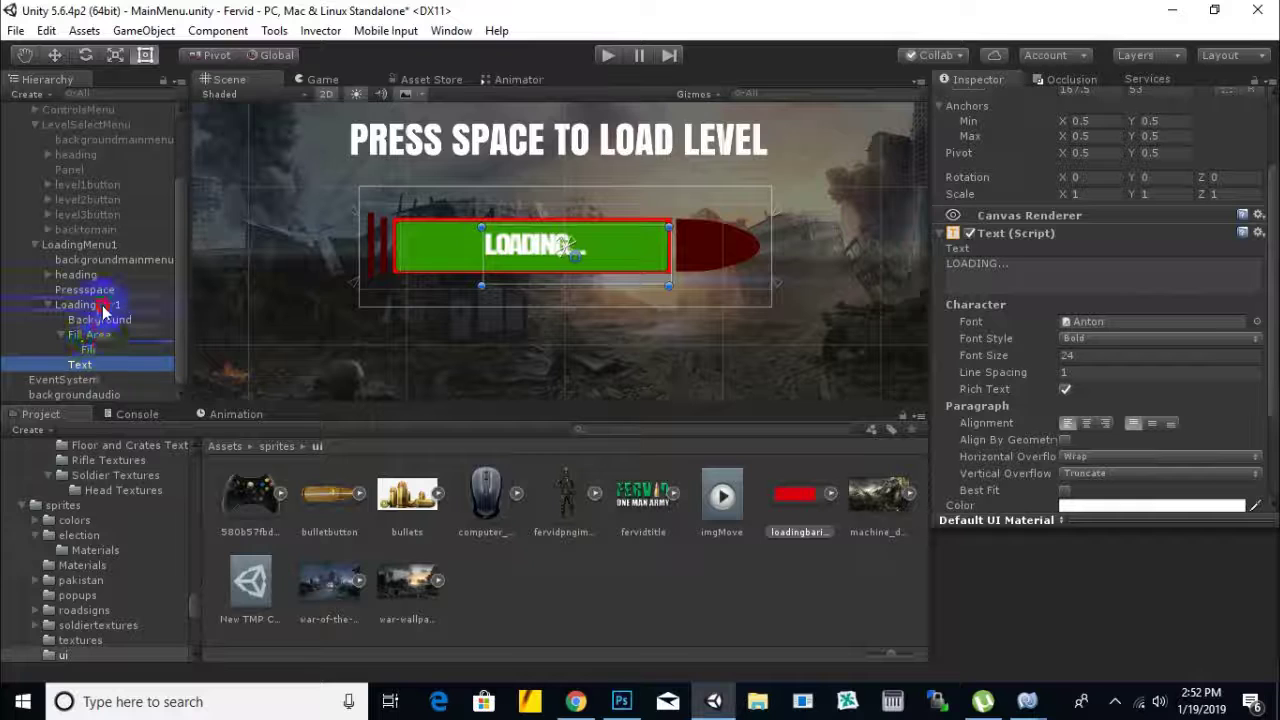
{"action": "left_click", "coordinate": [48, 305]}
{"action": "left_click", "coordinate": [607, 54]}
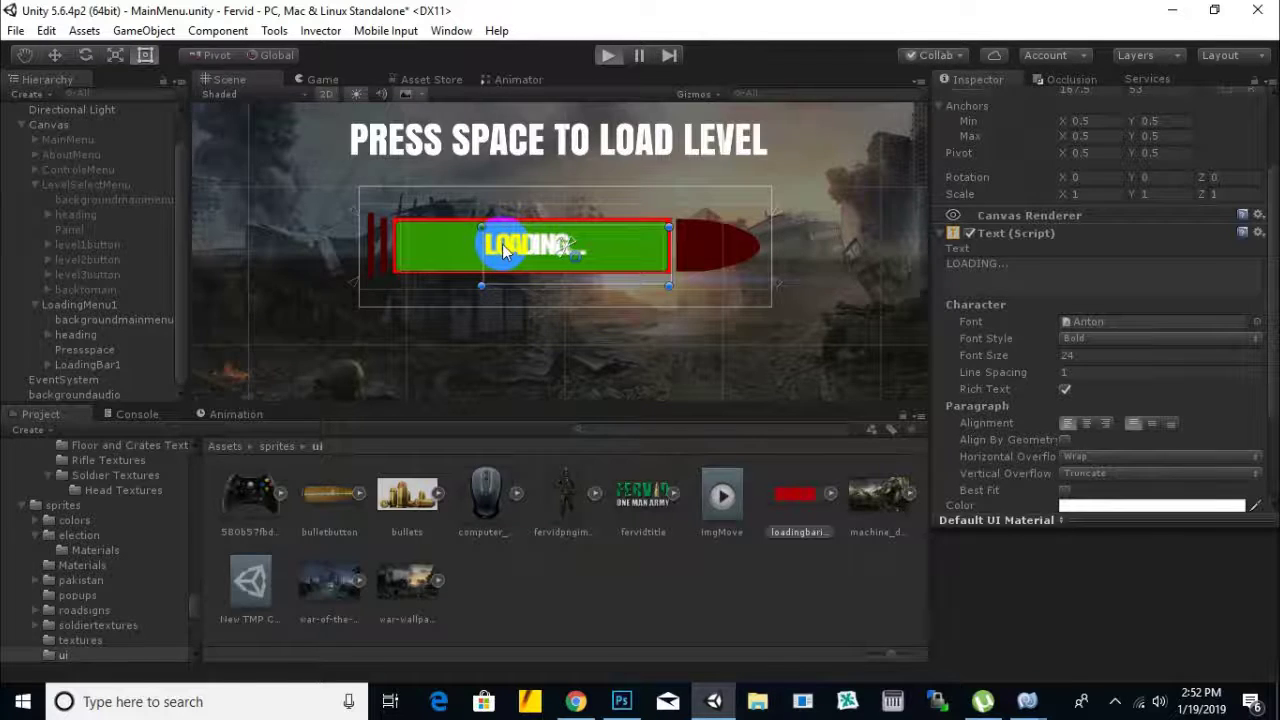
{"action": "key", "text": "ctrl+p"}
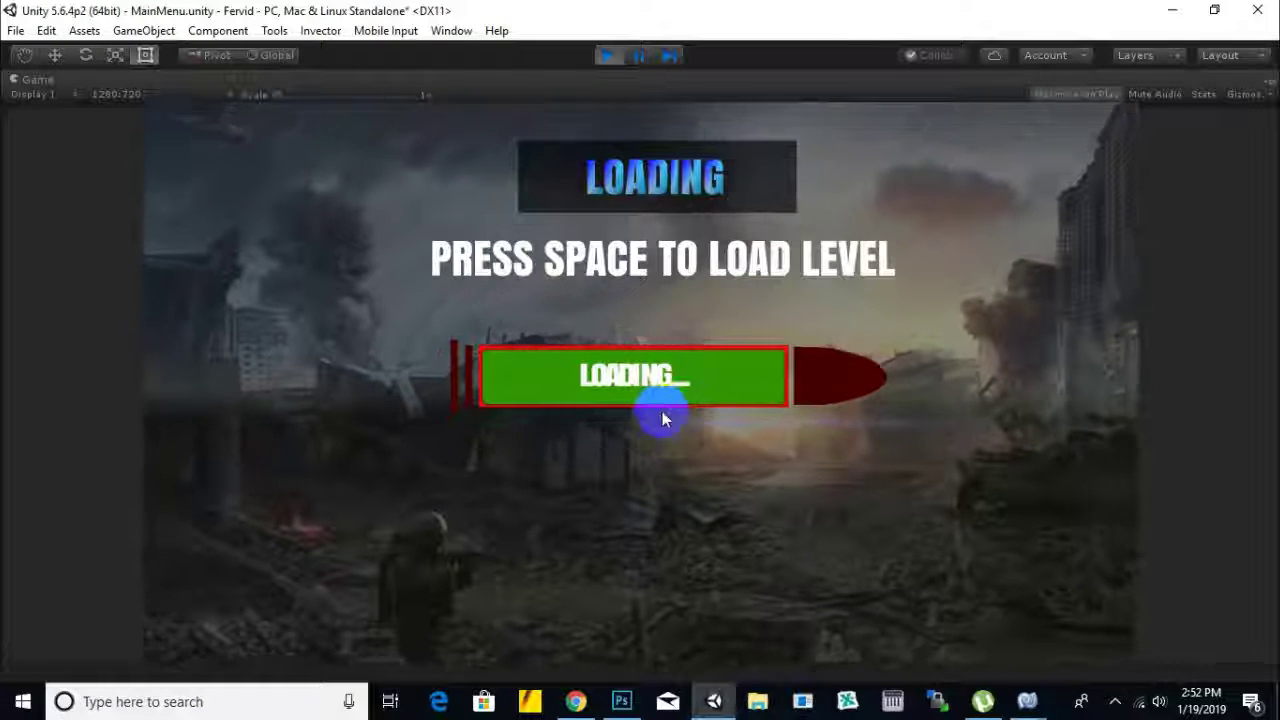
{"action": "left_click", "coordinate": [607, 58]}
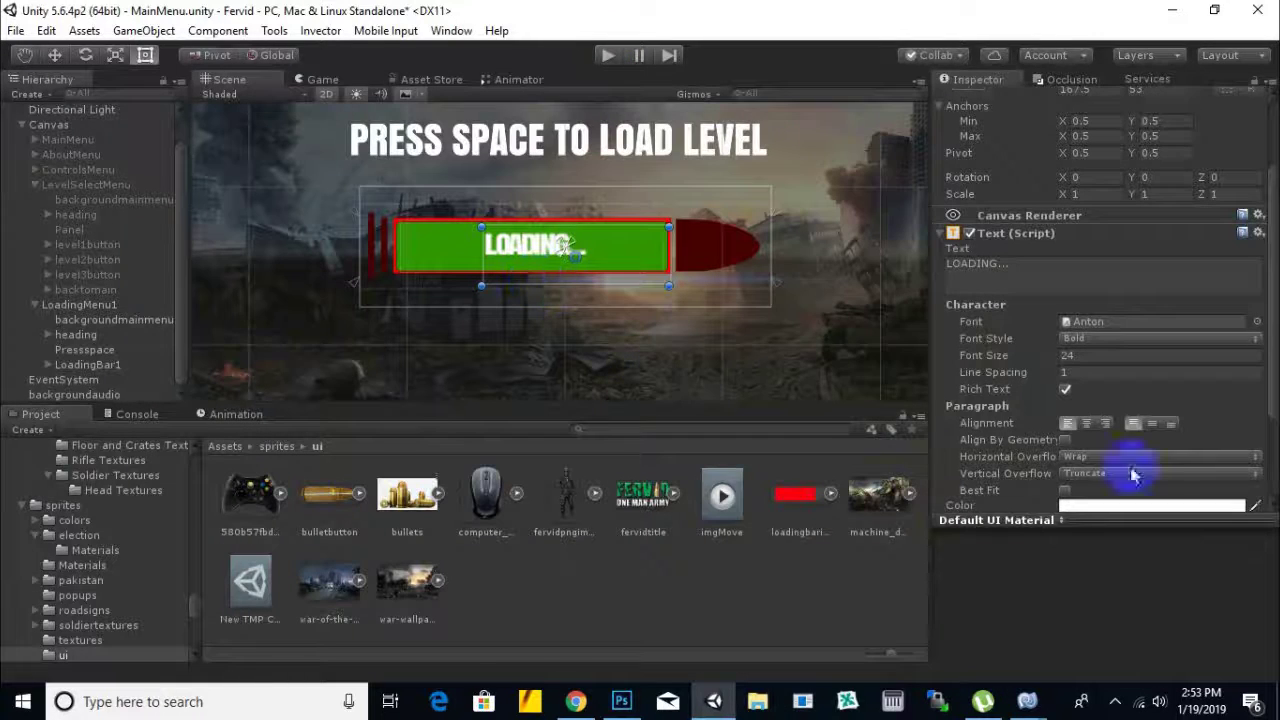
- Try several fonts on the loading text, including Asap-Medium, OpenSansRegular and Reckoner, and apply Oswald Bold
{"action": "left_click", "coordinate": [1257, 323]}
{"action": "left_click", "coordinate": [800, 358]}
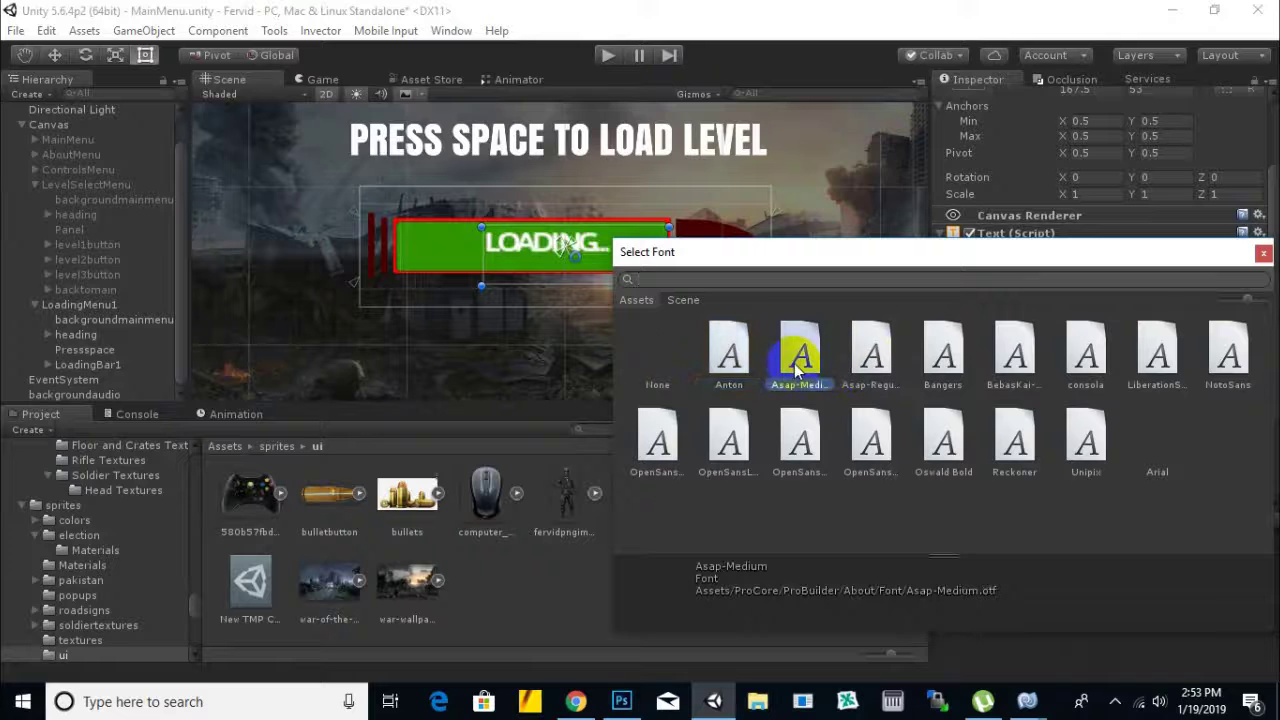
{"action": "left_click", "coordinate": [800, 440]}
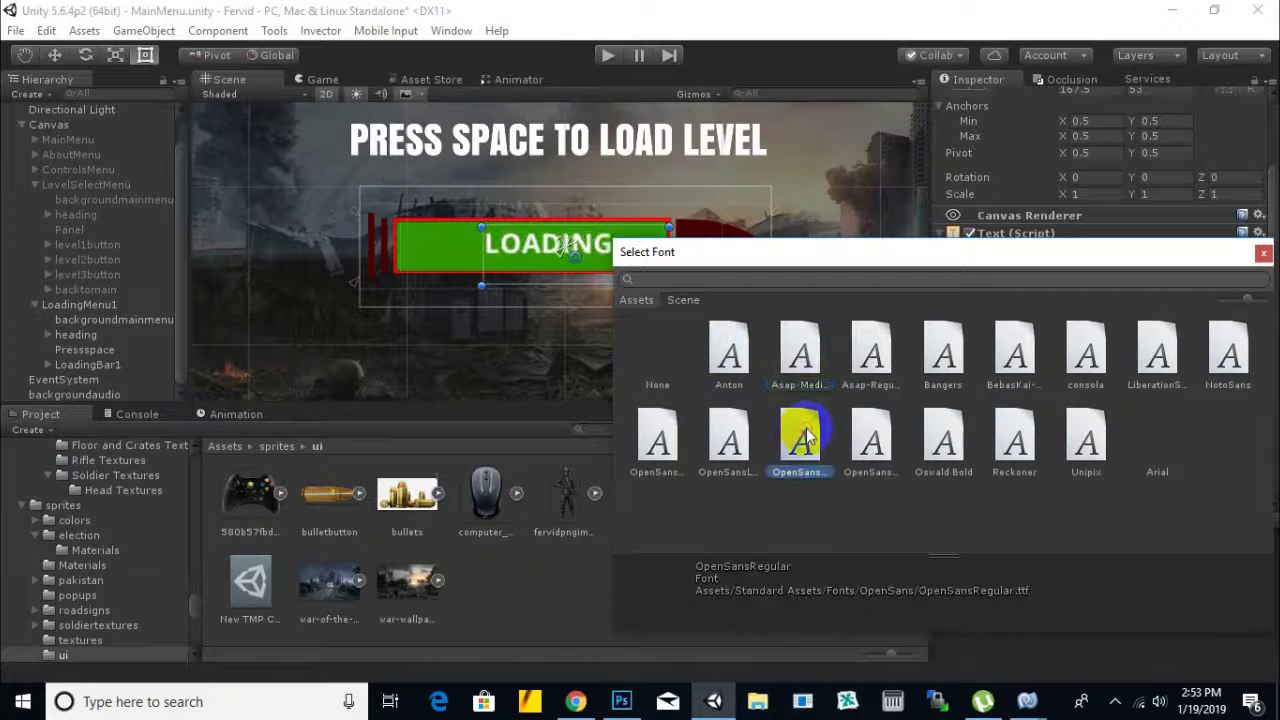
{"action": "left_click", "coordinate": [868, 442]}
{"action": "left_click", "coordinate": [1015, 440]}
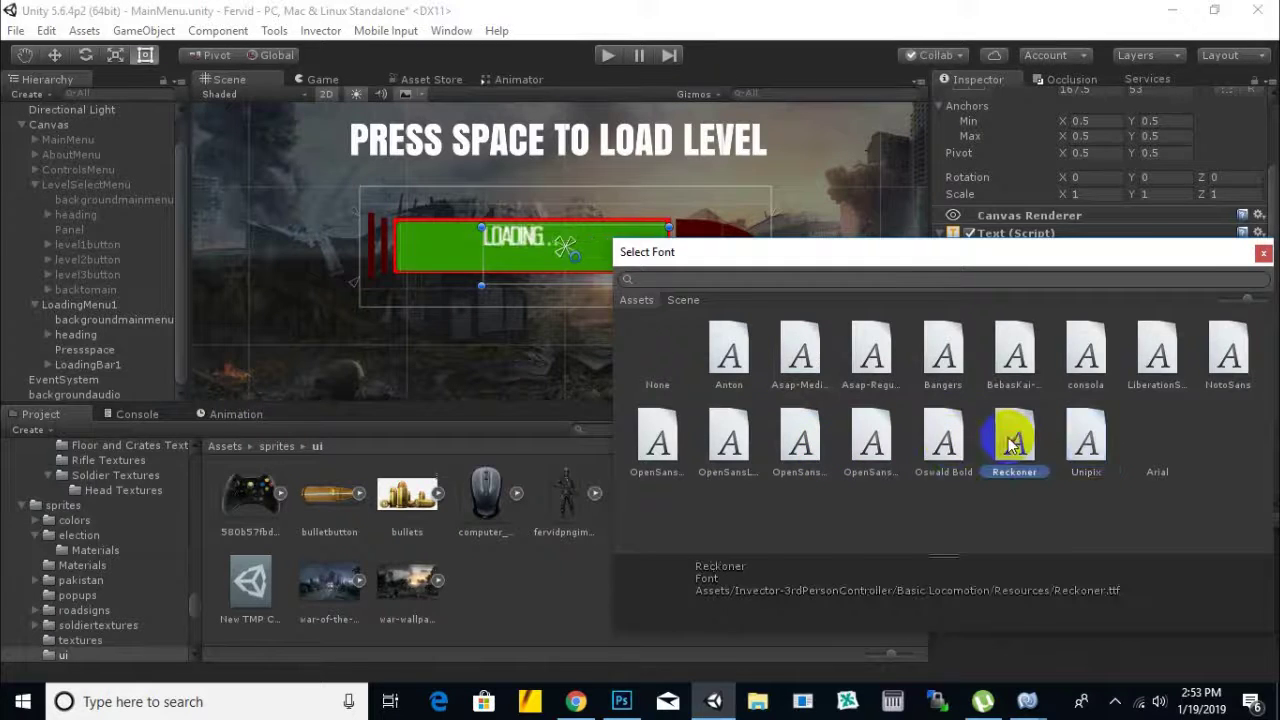
{"action": "left_click", "coordinate": [935, 443]}
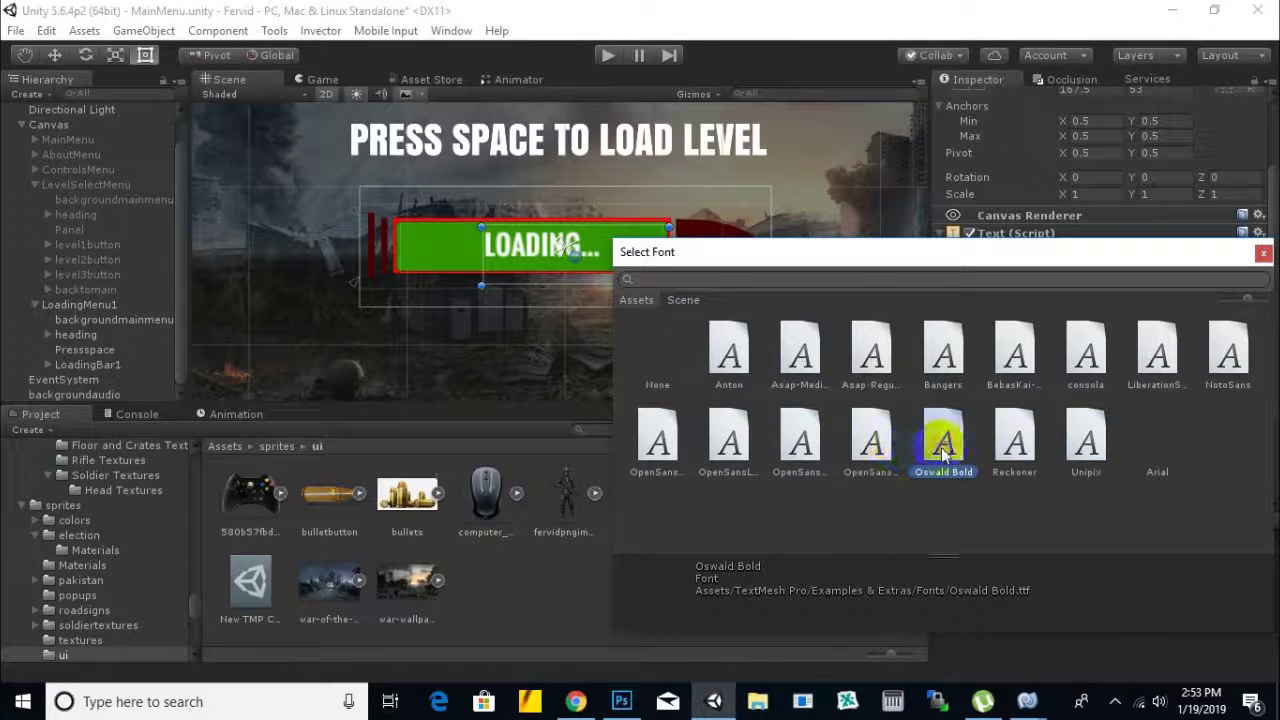
{"action": "double_click", "coordinate": [943, 455]}
- Reposition the loading text so it sits centered within the bullet's green fill
{"action": "mouse_move", "coordinate": [545, 253]}
{"action": "left_mouse_down"}
{"action": "mouse_move", "coordinate": [530, 248]}
{"action": "mouse_move", "coordinate": [565, 248]}
{"action": "mouse_move", "coordinate": [547, 260]}
{"action": "left_mouse_up"}
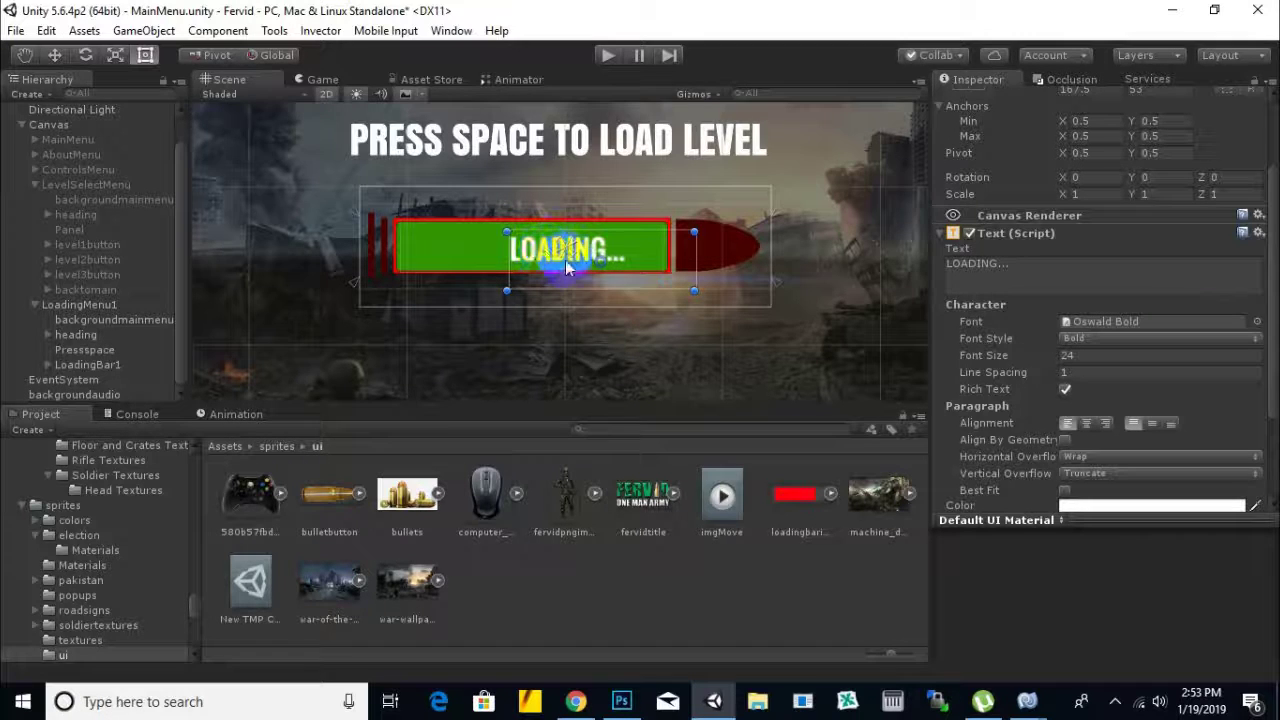
{"action": "scroll", "coordinate": [547, 258], "scroll_direction": "up", "scroll_amount": 3}
{"action": "left_click_drag", "start_coordinate": [543, 266], "coordinate": [541, 253]}
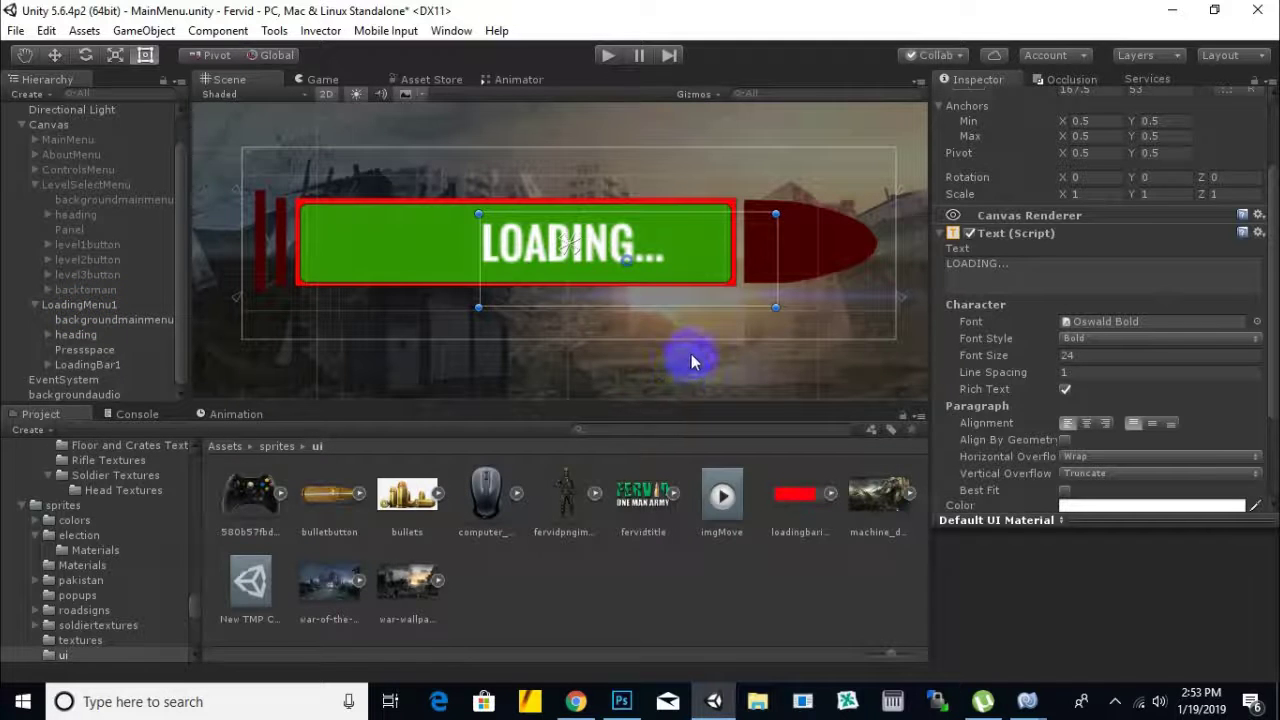
- Collapse LoadingMenu1 and duplicate it twice under the Canvas
{"action": "scroll", "coordinate": [429, 346], "scroll_direction": "down", "scroll_amount": 3}
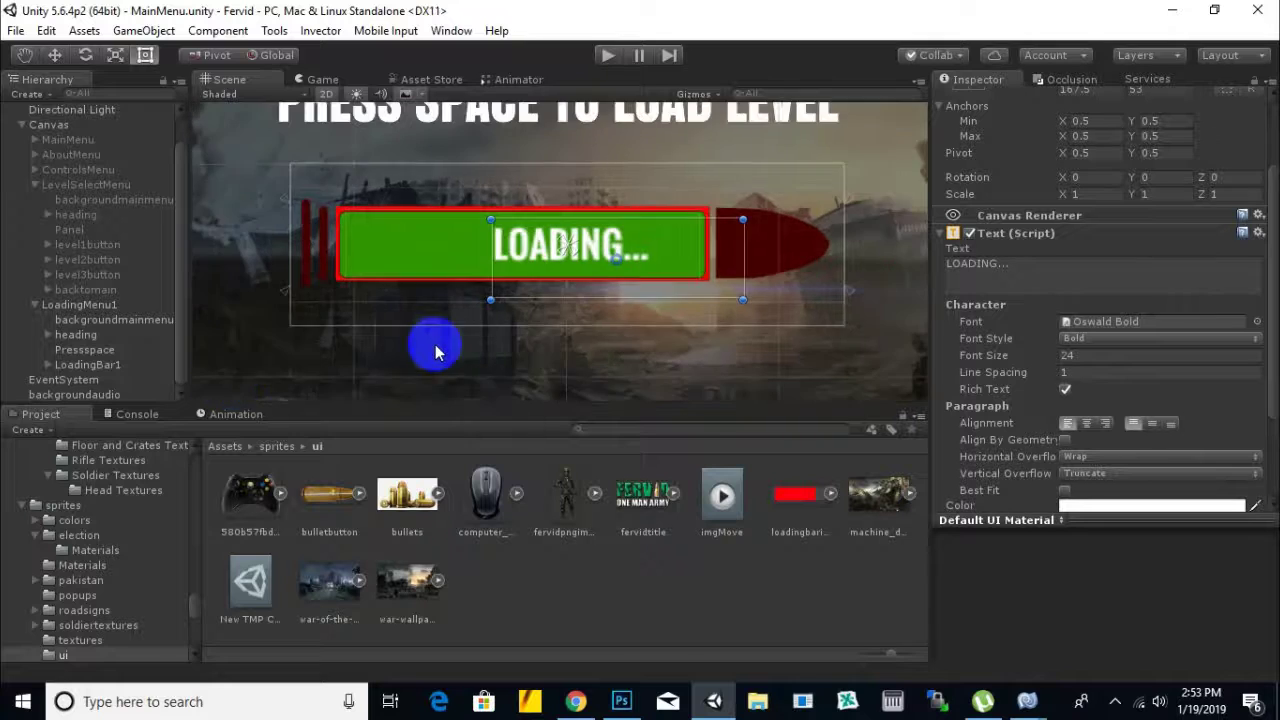
{"action": "scroll", "coordinate": [436, 348], "scroll_direction": "down", "scroll_amount": 3}
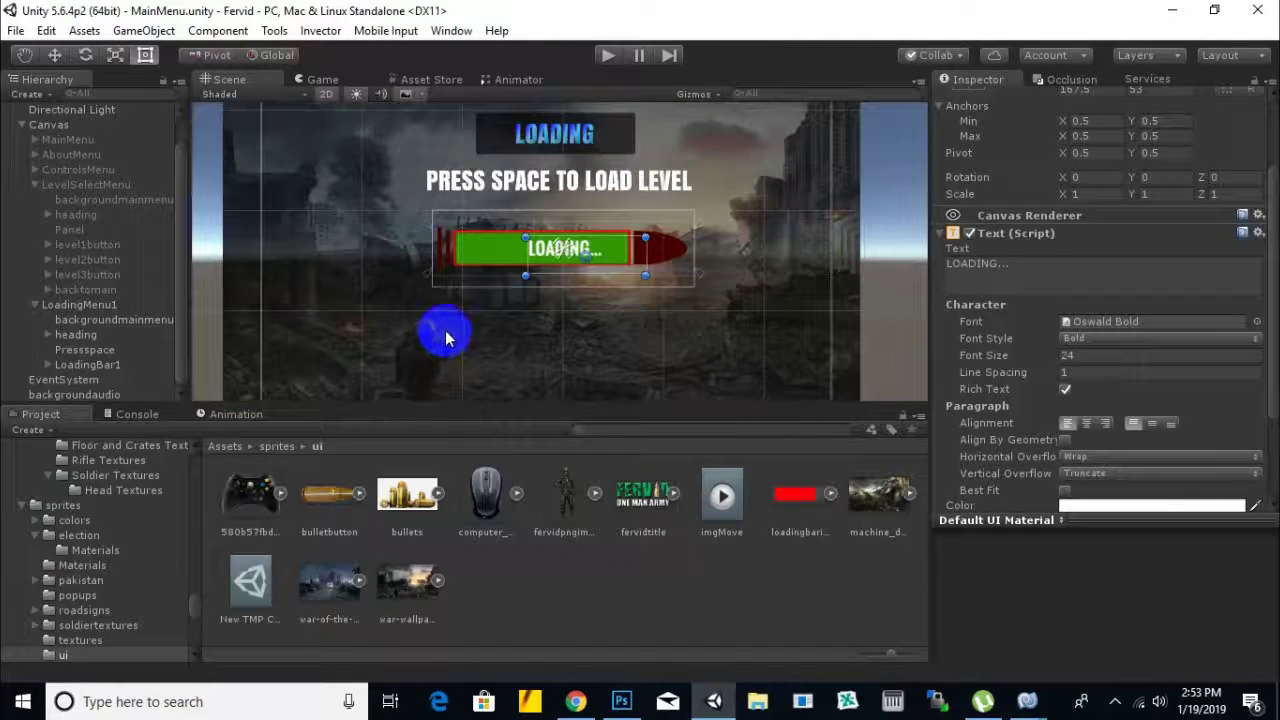
{"action": "scroll", "coordinate": [445, 338], "scroll_direction": "down", "scroll_amount": 3}
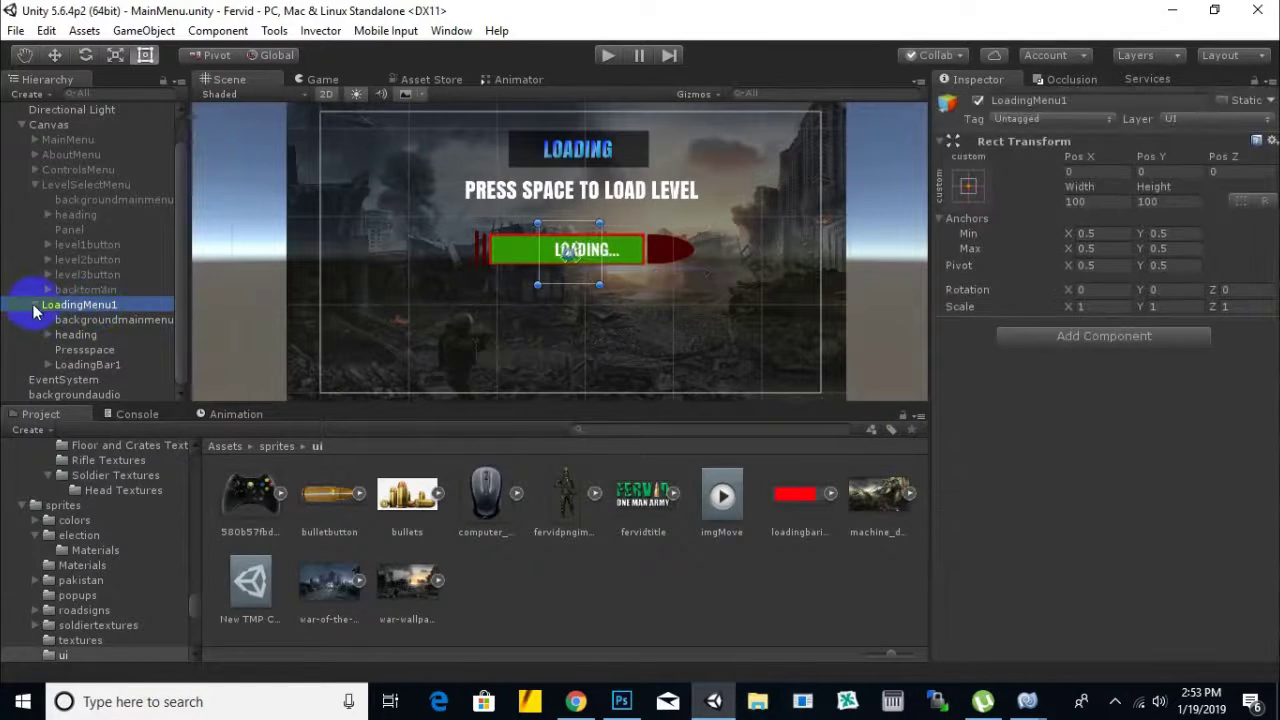
{"action": "left_click", "coordinate": [35, 305]}
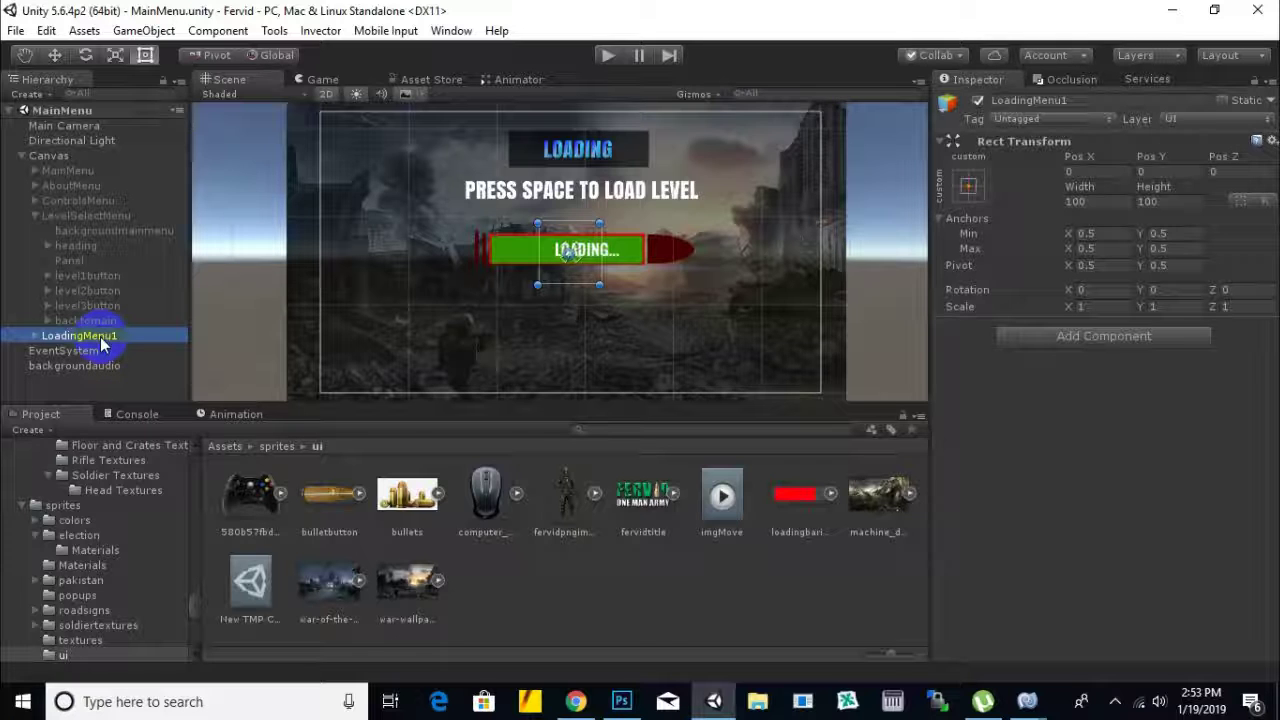
{"action": "key", "text": "ctrl+d"}
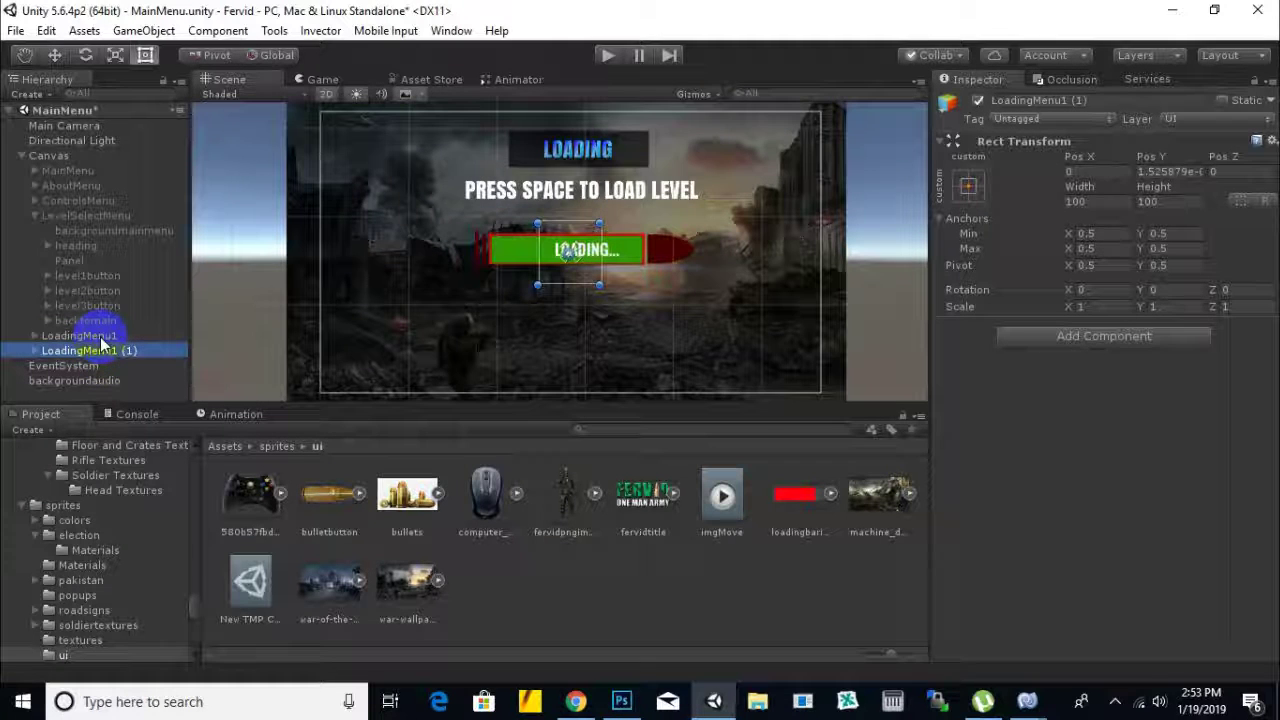
{"action": "key", "text": "ctrl+d"}
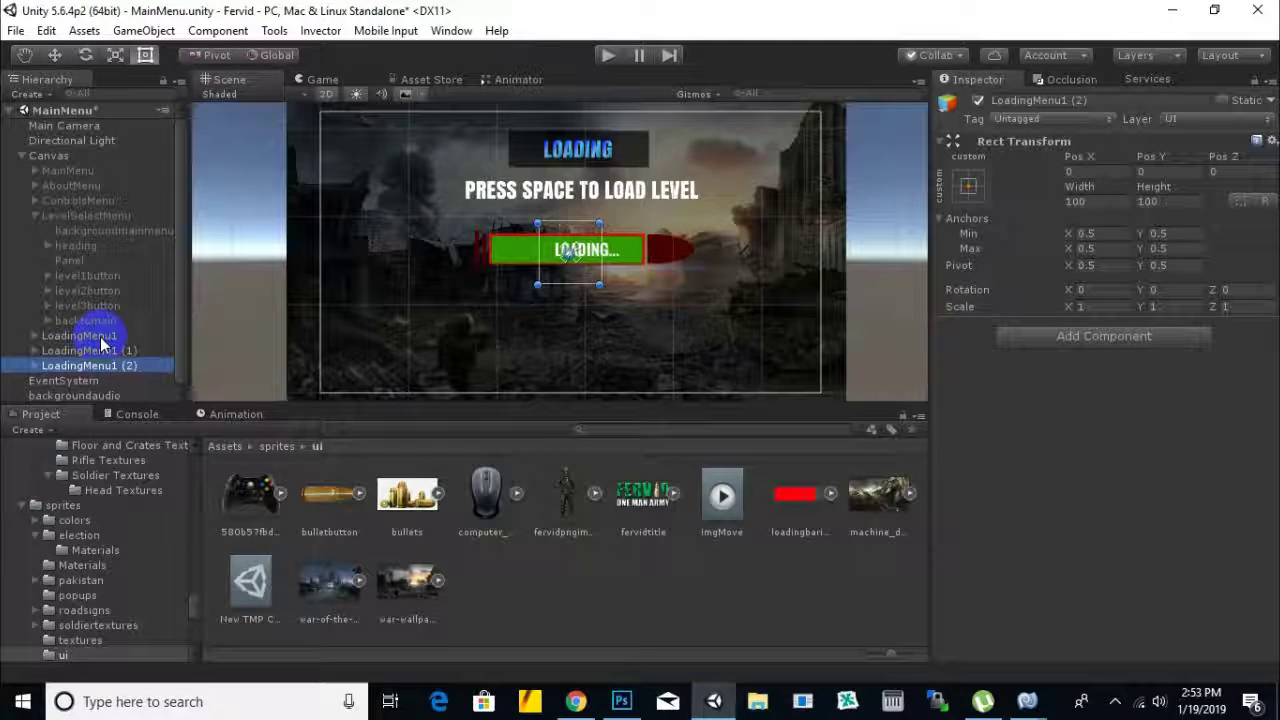
- Rename the two LoadingMenu1 copies as LoadingMenu2 and LoadingMenu3
{"action": "right_click", "coordinate": [116, 351]}
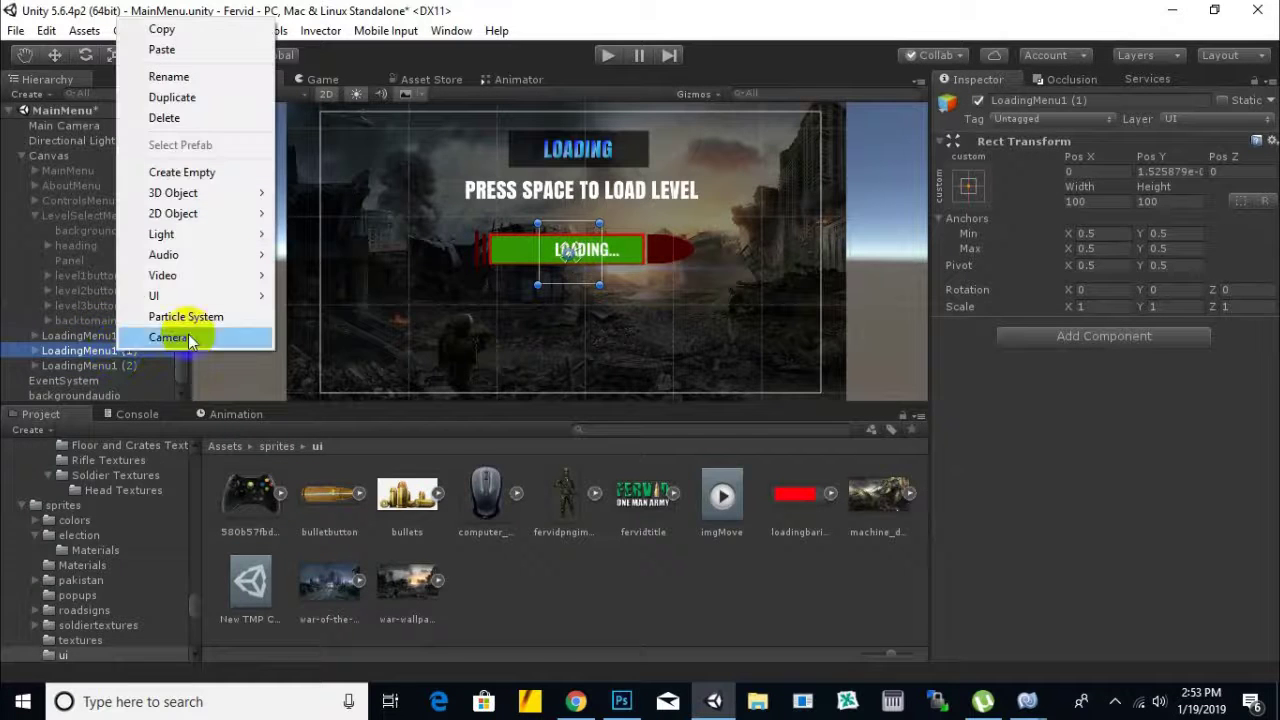
{"action": "left_click", "coordinate": [206, 77]}
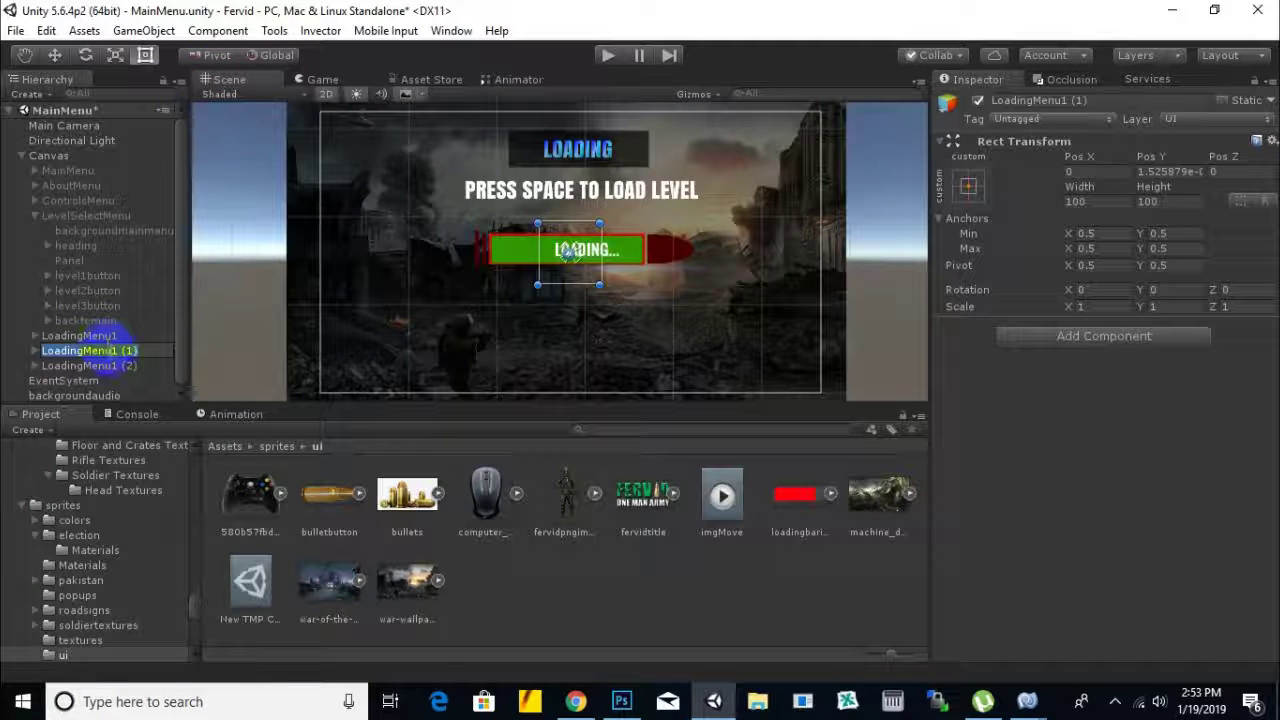
{"action": "left_click", "coordinate": [158, 358]}
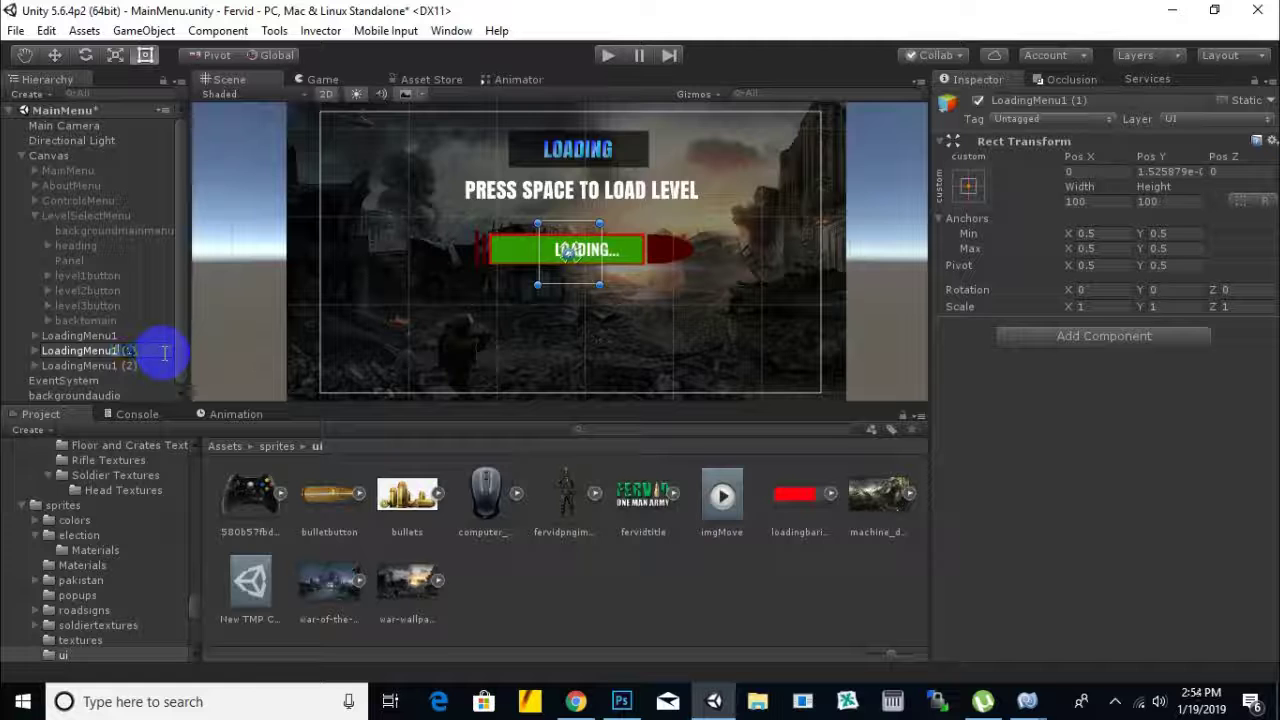
{"action": "key", "text": "Return"}
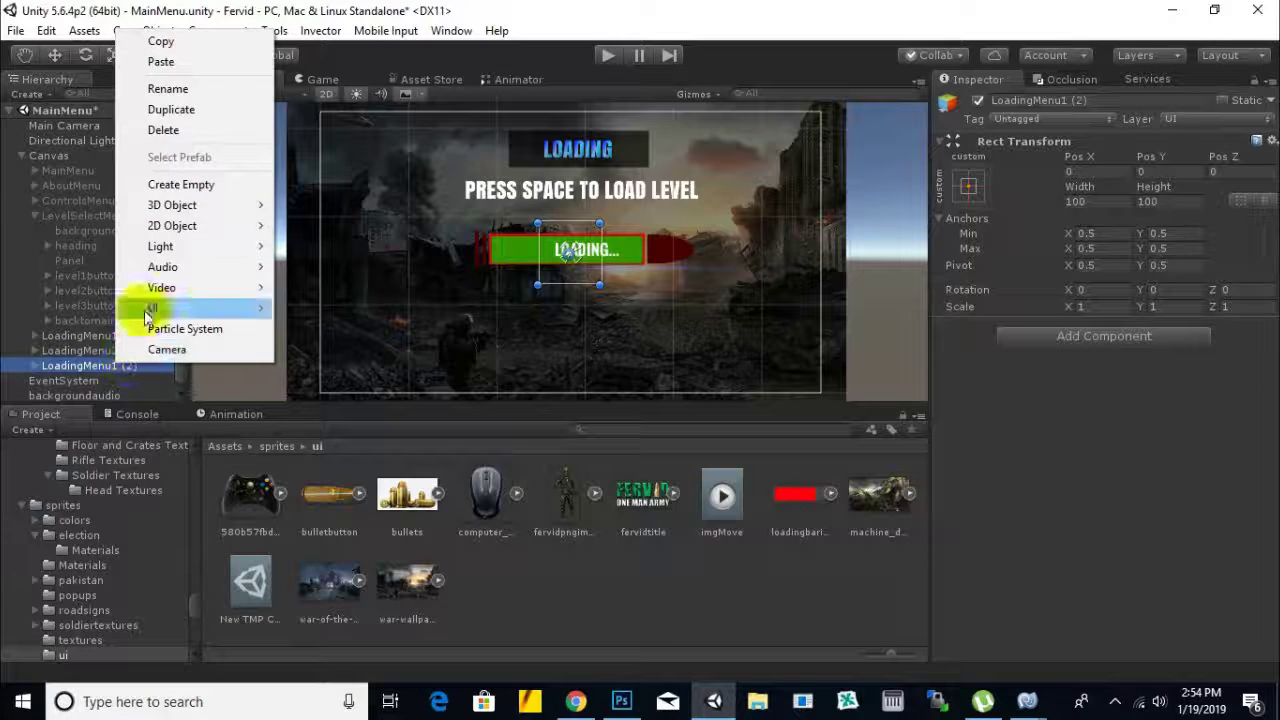
{"action": "left_click", "coordinate": [168, 88]}
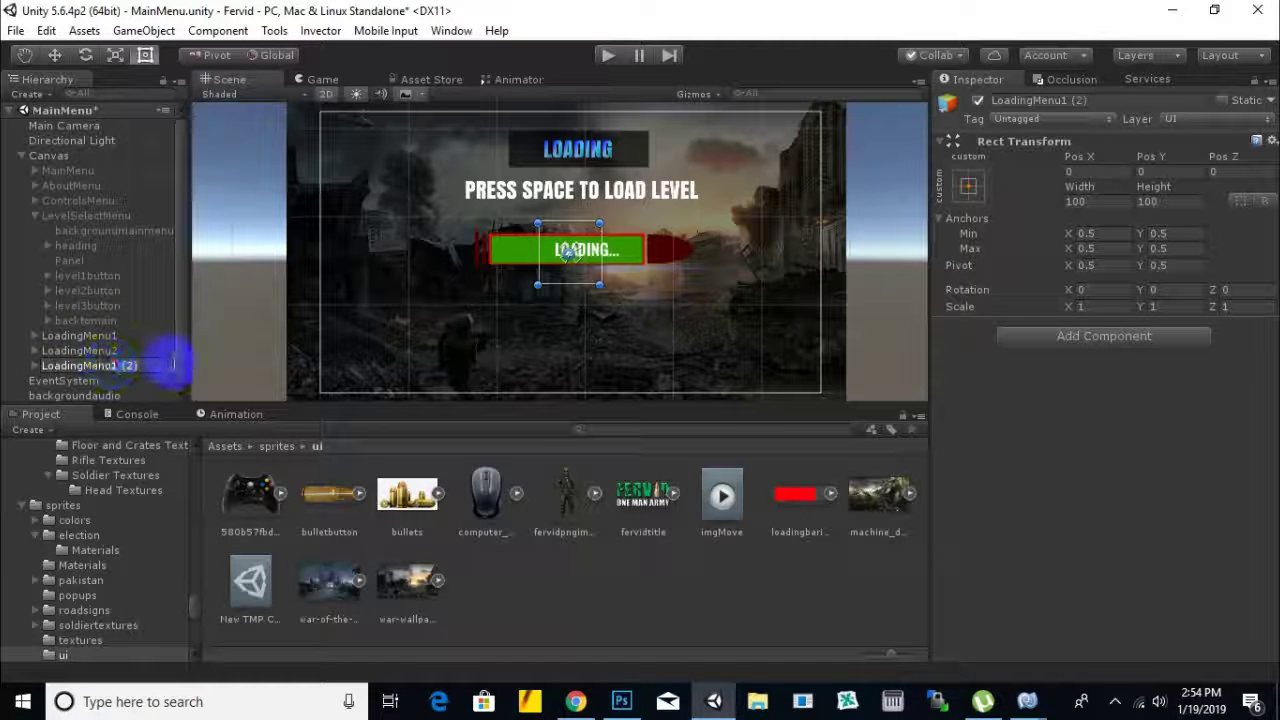
- Rename the slider inside LoadingMenu2 as LoadingBar2
{"action": "left_click", "coordinate": [35, 350]}
{"action": "right_click", "coordinate": [97, 353]}
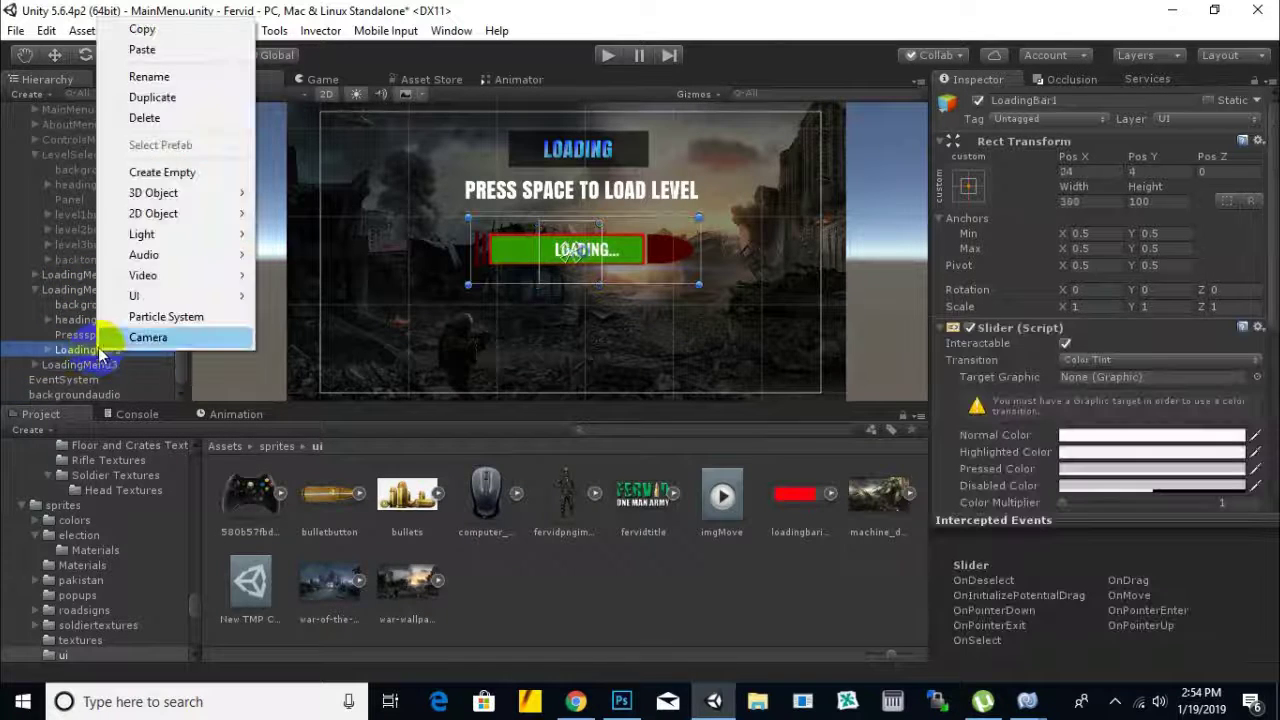
{"action": "left_click", "coordinate": [155, 77]}
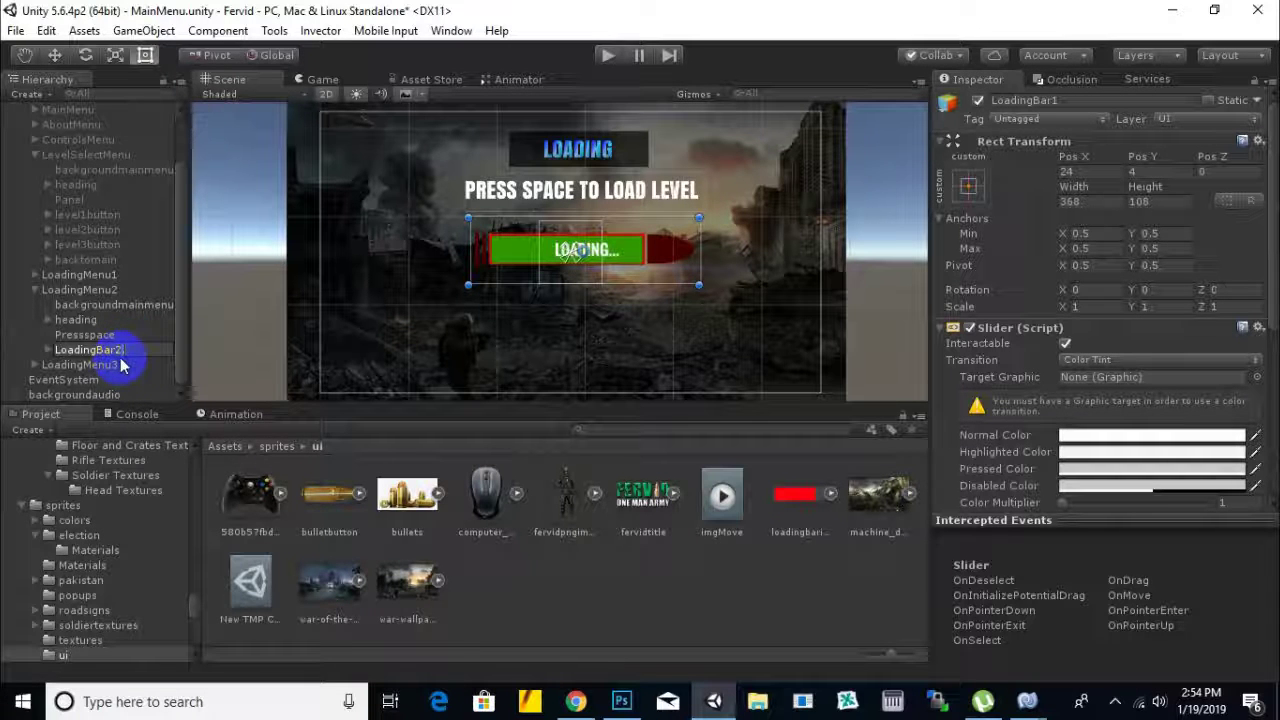
- Rename the slider inside LoadingMenu3 as LoadingBar3, and collapse LoadingMenu3 and LoadingMenu2 in the hierarchy
{"action": "right_click", "coordinate": [106, 367]}
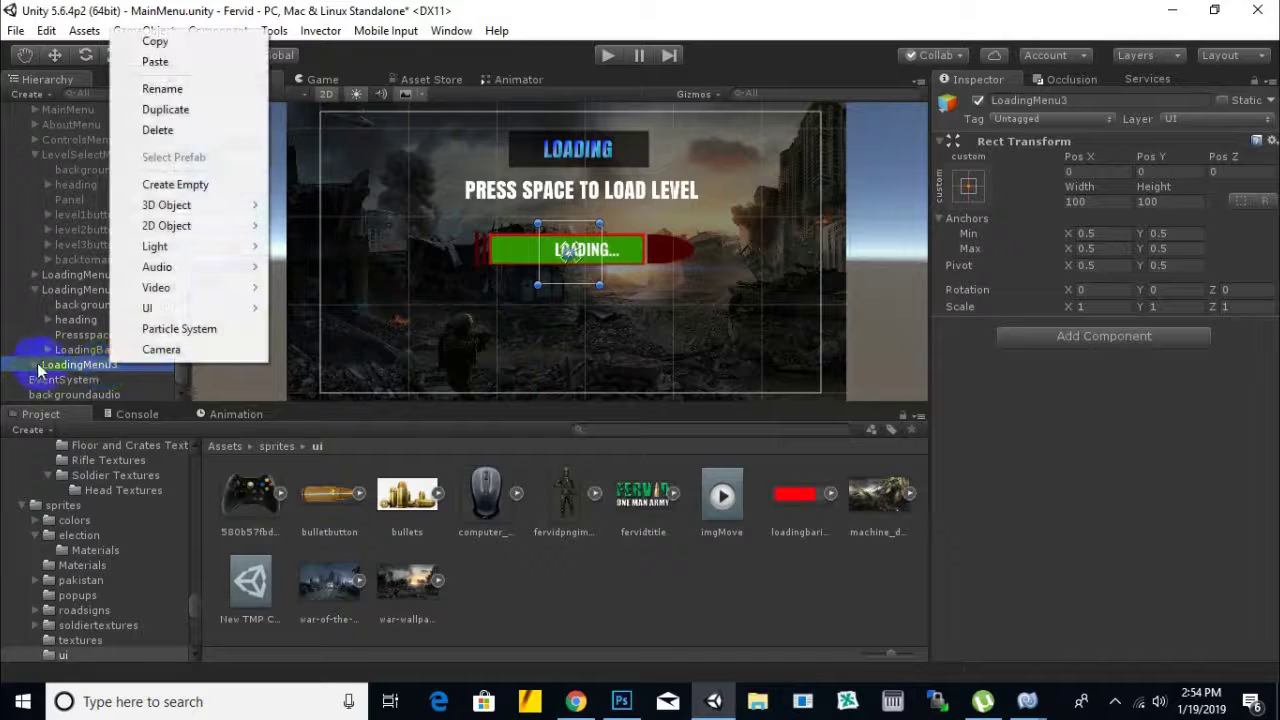
{"action": "left_click", "coordinate": [36, 366]}
{"action": "scroll", "coordinate": [104, 390], "scroll_direction": "down", "scroll_amount": 2}
{"action": "left_click", "coordinate": [100, 365]}
{"action": "right_click", "coordinate": [104, 364]}
{"action": "left_click", "coordinate": [152, 89]}
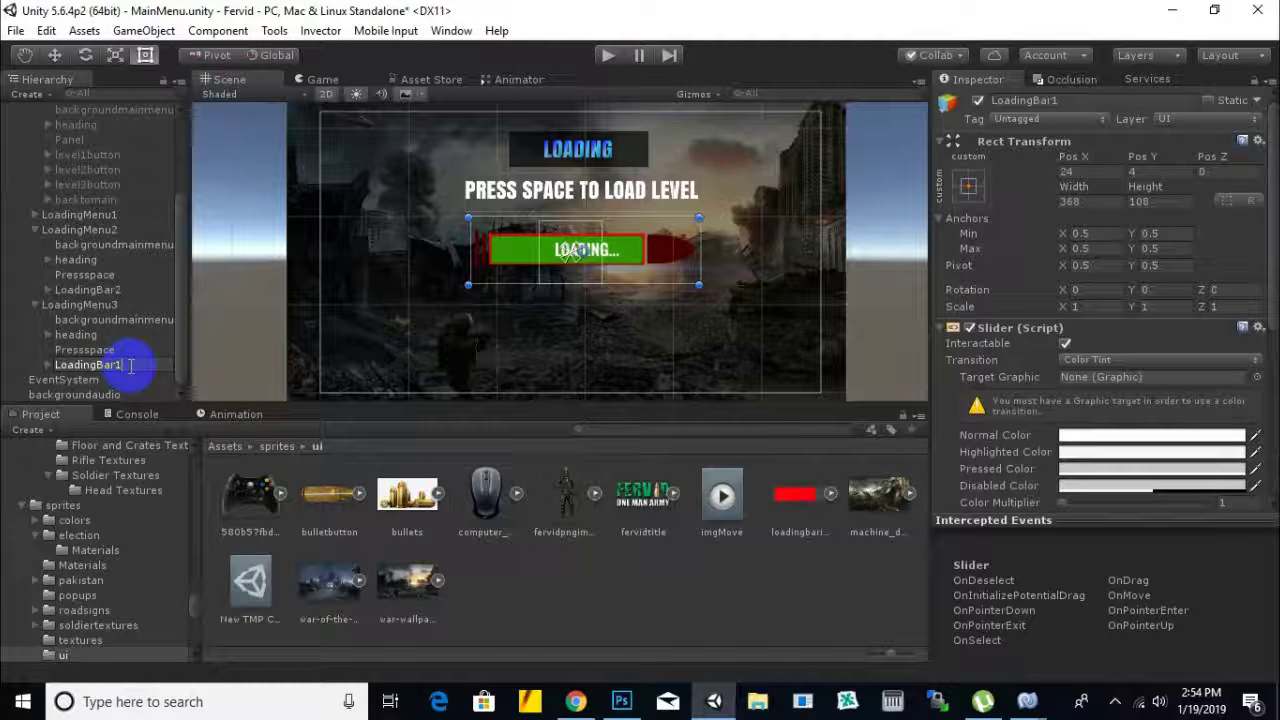
{"action": "key", "text": "Return"}
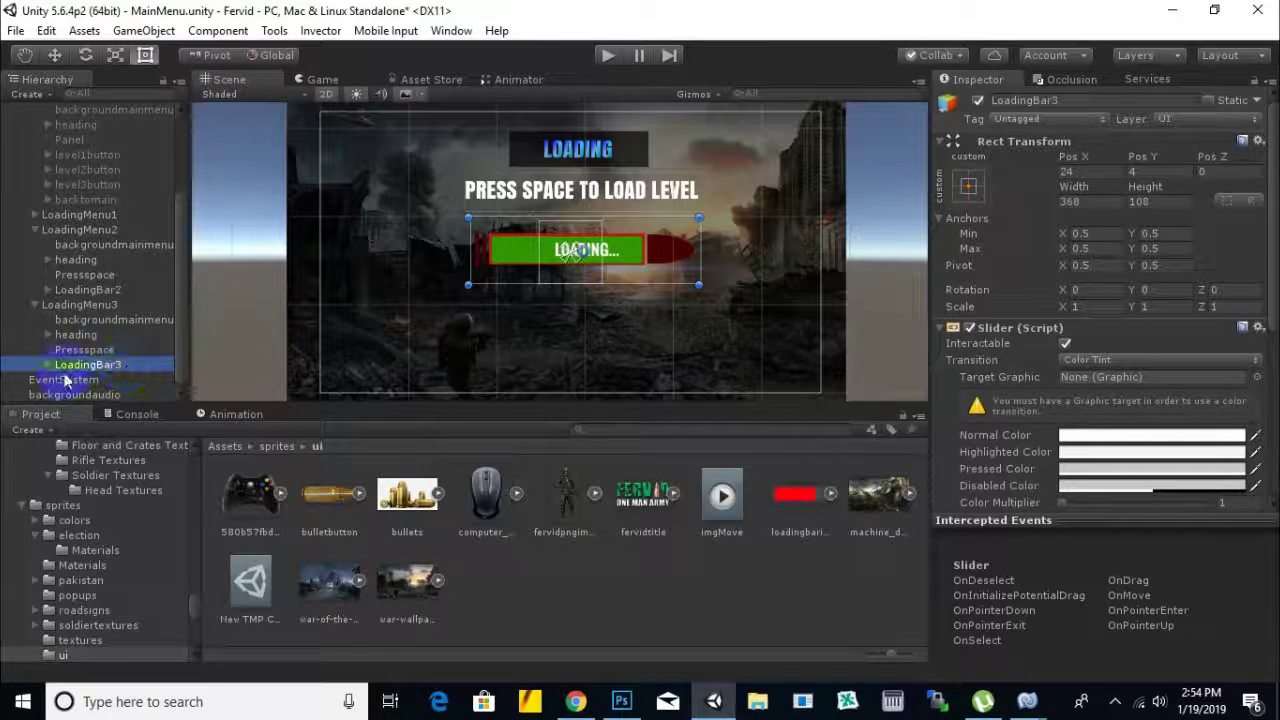
{"action": "left_click", "coordinate": [35, 305]}
{"action": "left_click", "coordinate": [35, 290]}
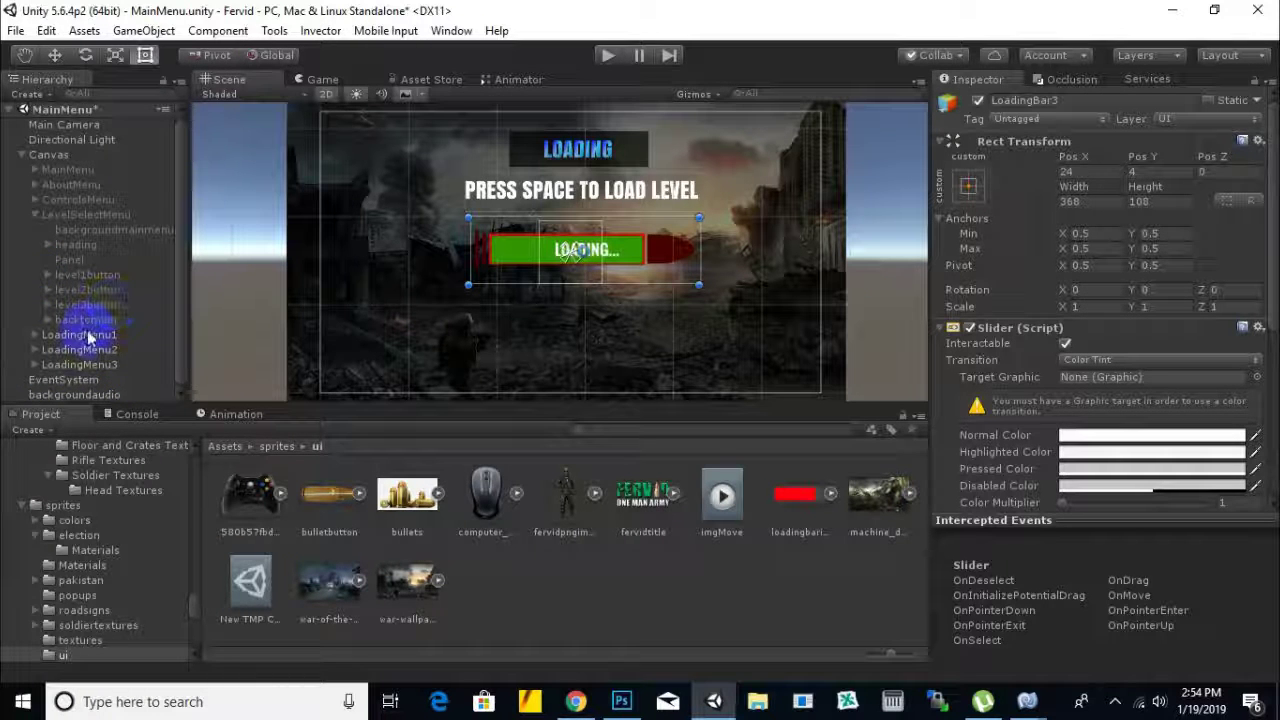
- Open the scripts folder under Assets and inspect the LoadingBar2, LoadingBarScript1 and LoadingBarScript3 scripts
{"action": "left_click", "coordinate": [277, 446]}
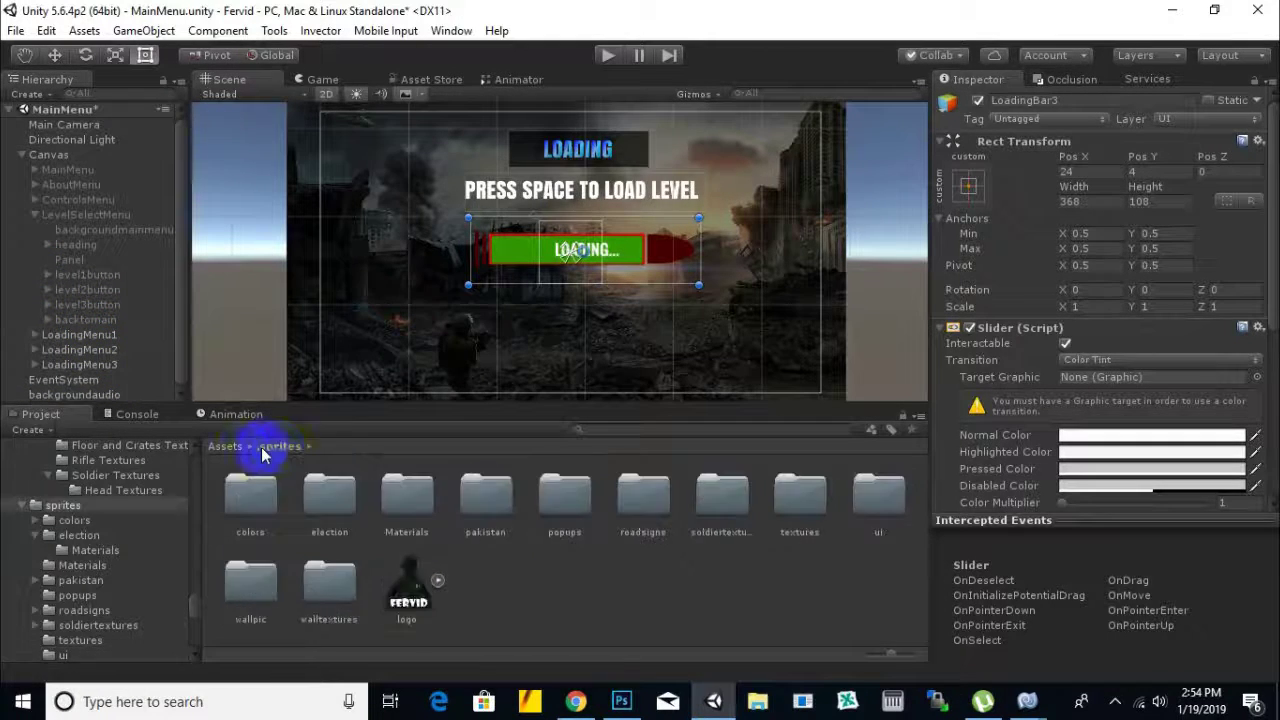
{"action": "left_click", "coordinate": [228, 446]}
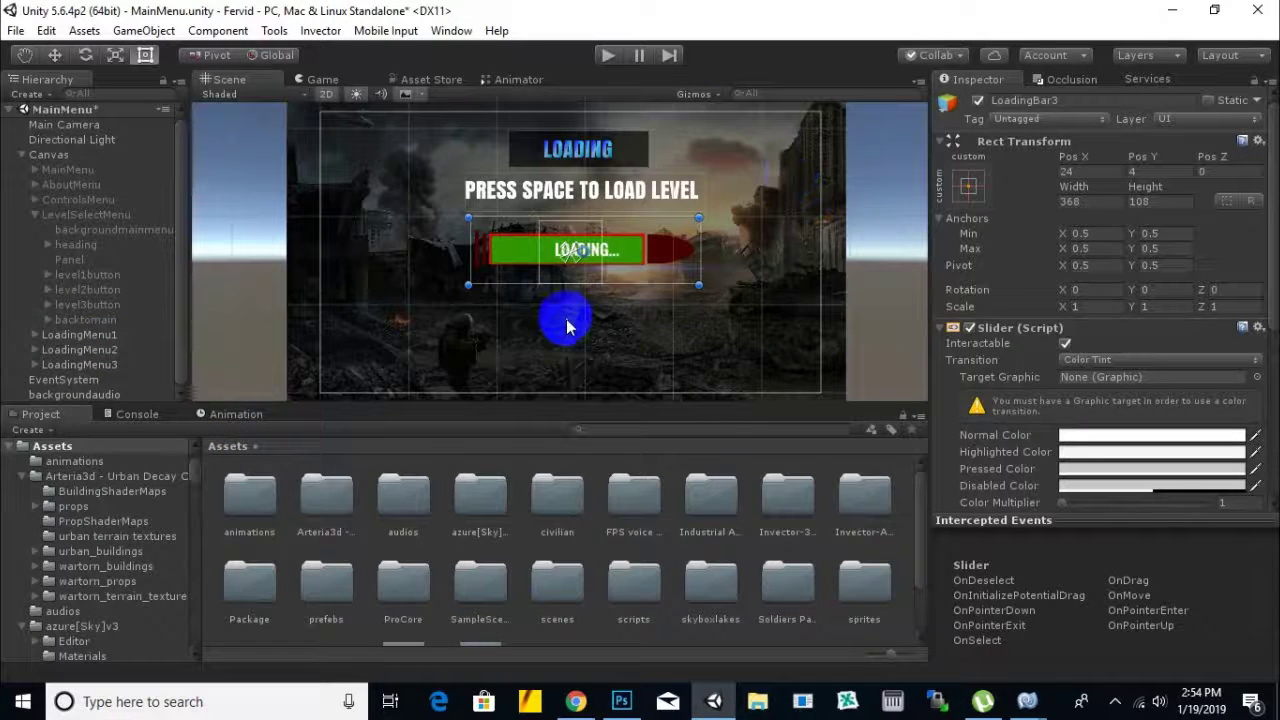
{"action": "scroll", "coordinate": [566, 320], "scroll_direction": "down", "scroll_amount": 2}
{"action": "middle_click_drag", "start_coordinate": [694, 326], "coordinate": [650, 334]}
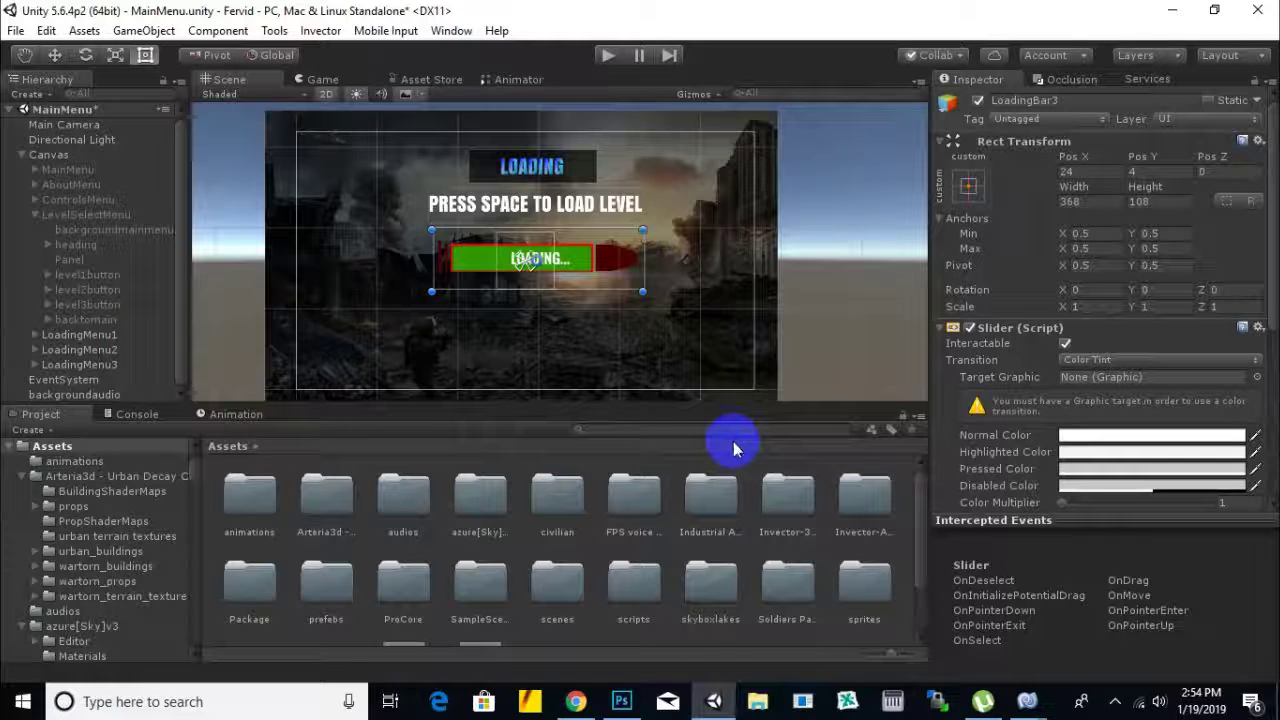
{"action": "double_click", "coordinate": [636, 582]}
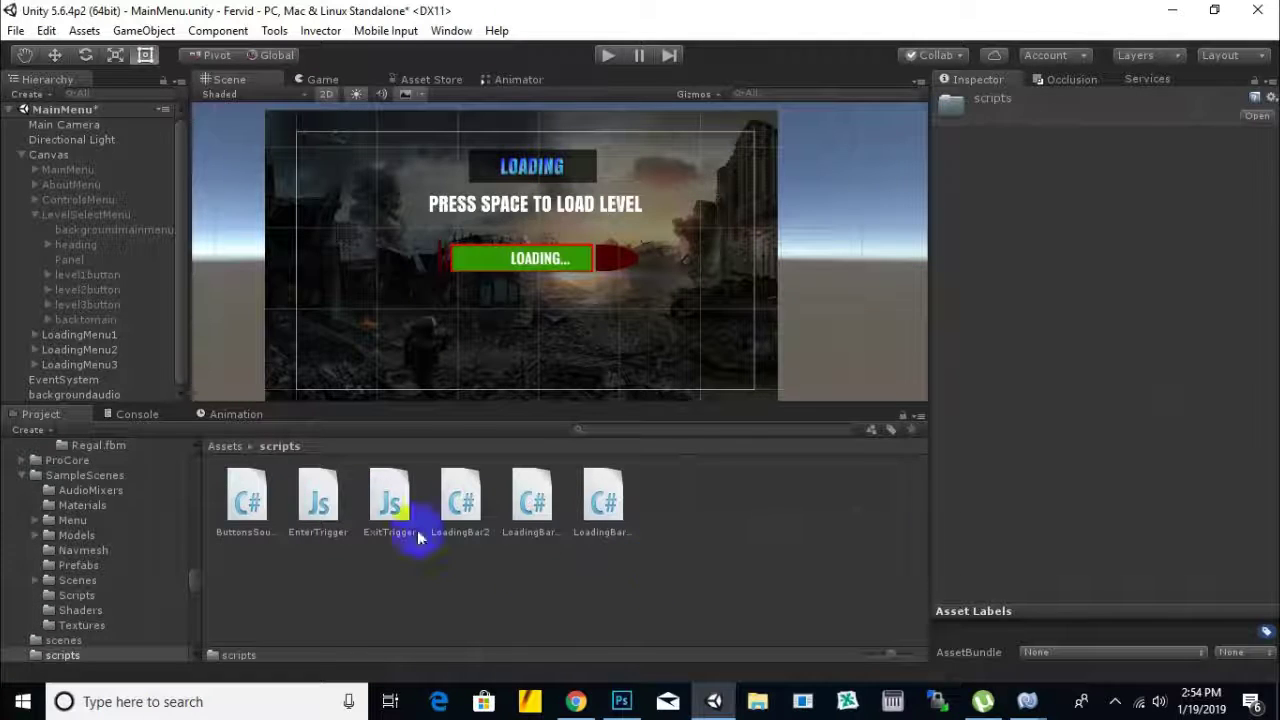
{"action": "left_click", "coordinate": [449, 513]}
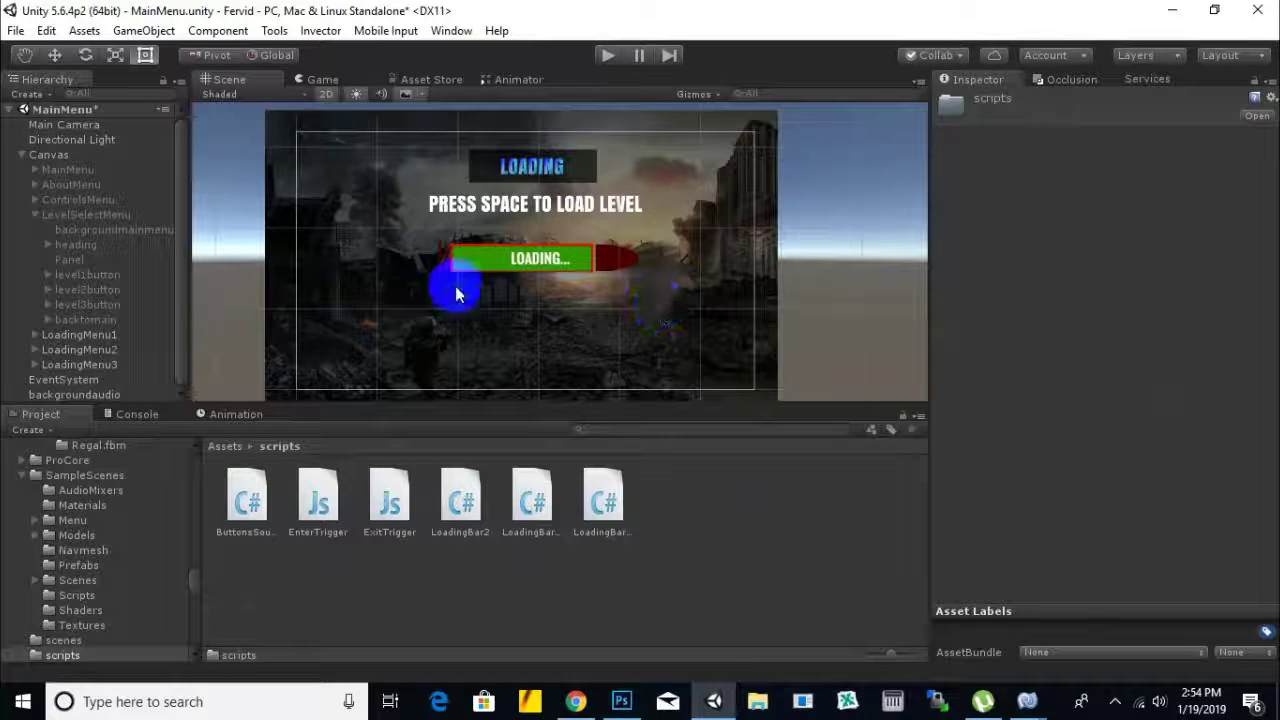
{"action": "left_click", "coordinate": [463, 497]}
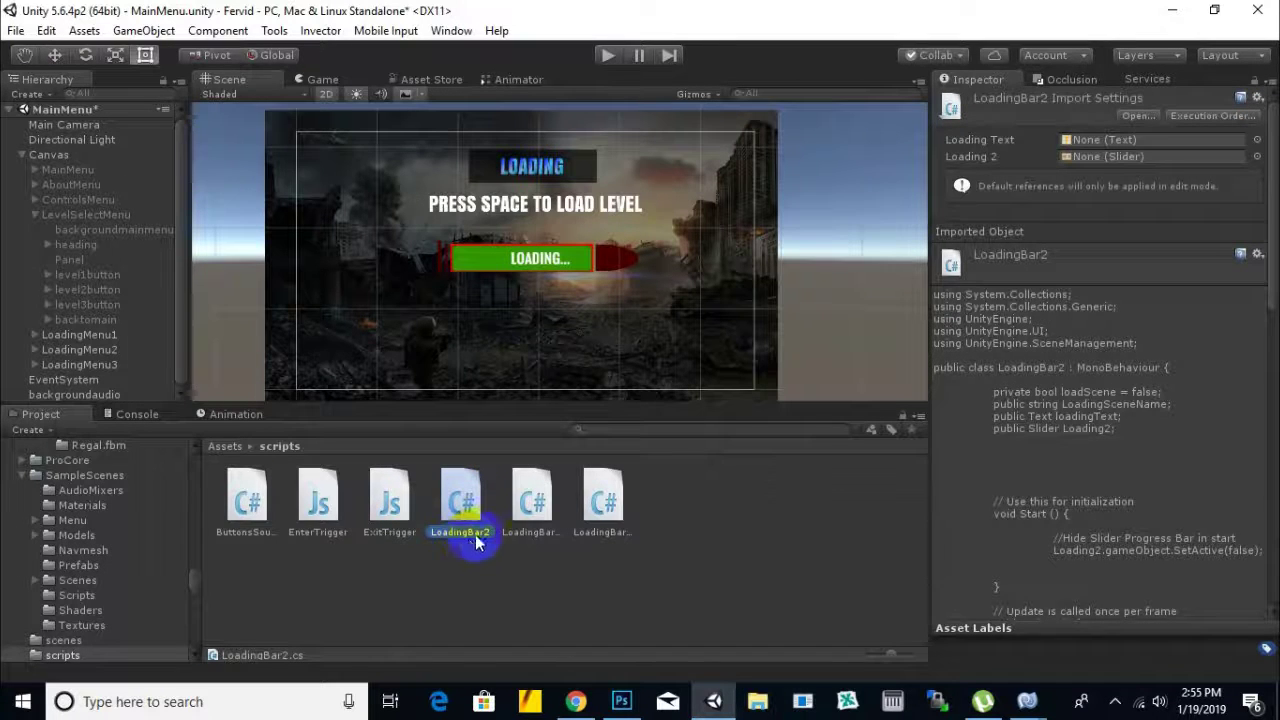
{"action": "left_click", "coordinate": [529, 500]}
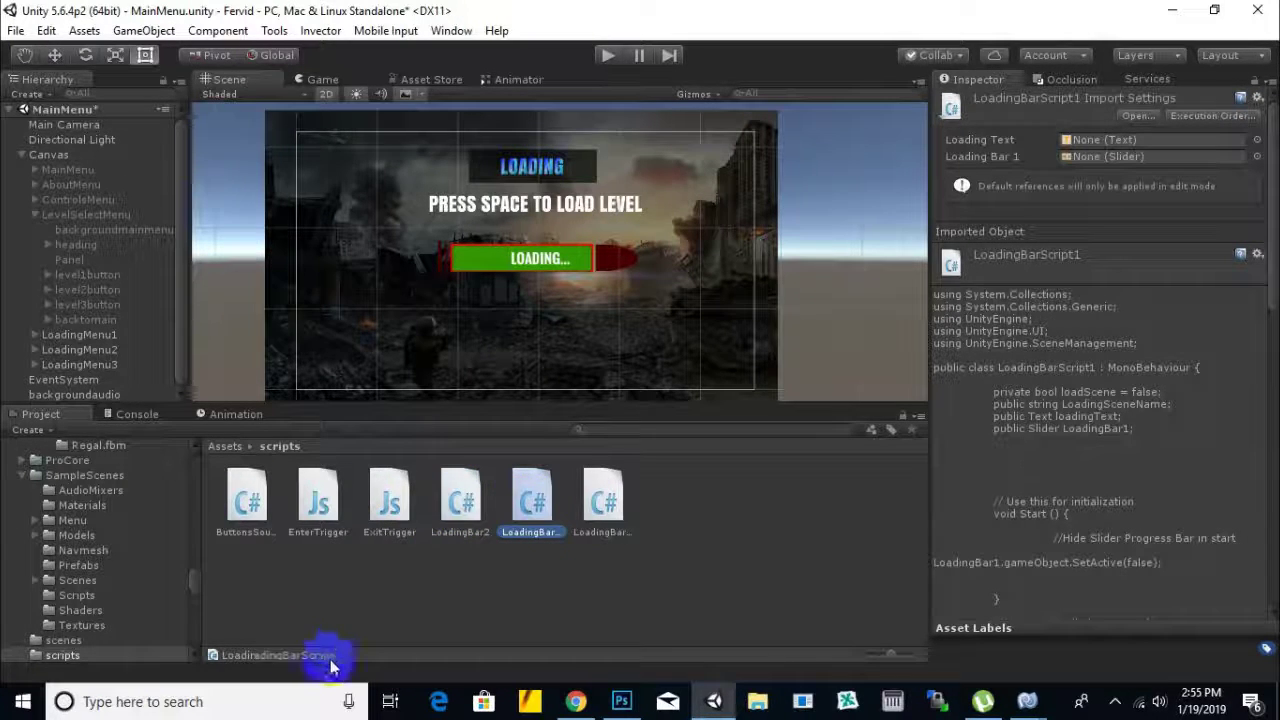
{"action": "left_click", "coordinate": [603, 510]}
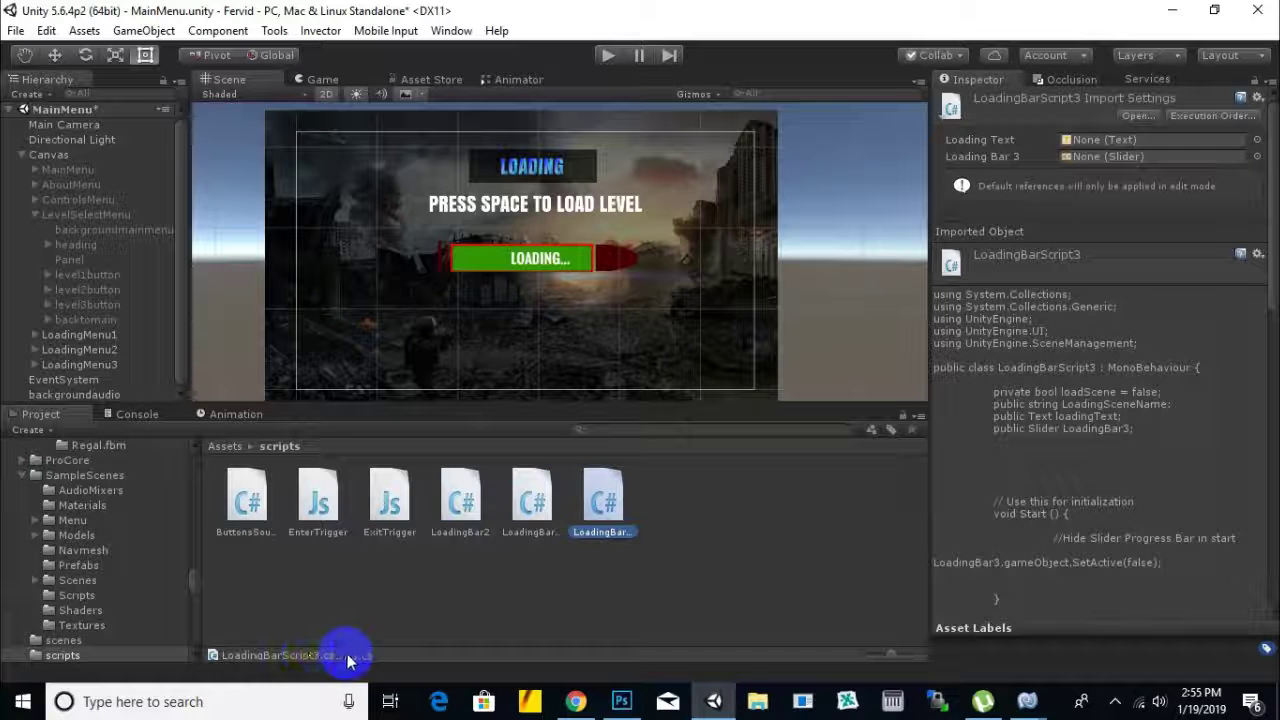
{"action": "left_click", "coordinate": [714, 505]}
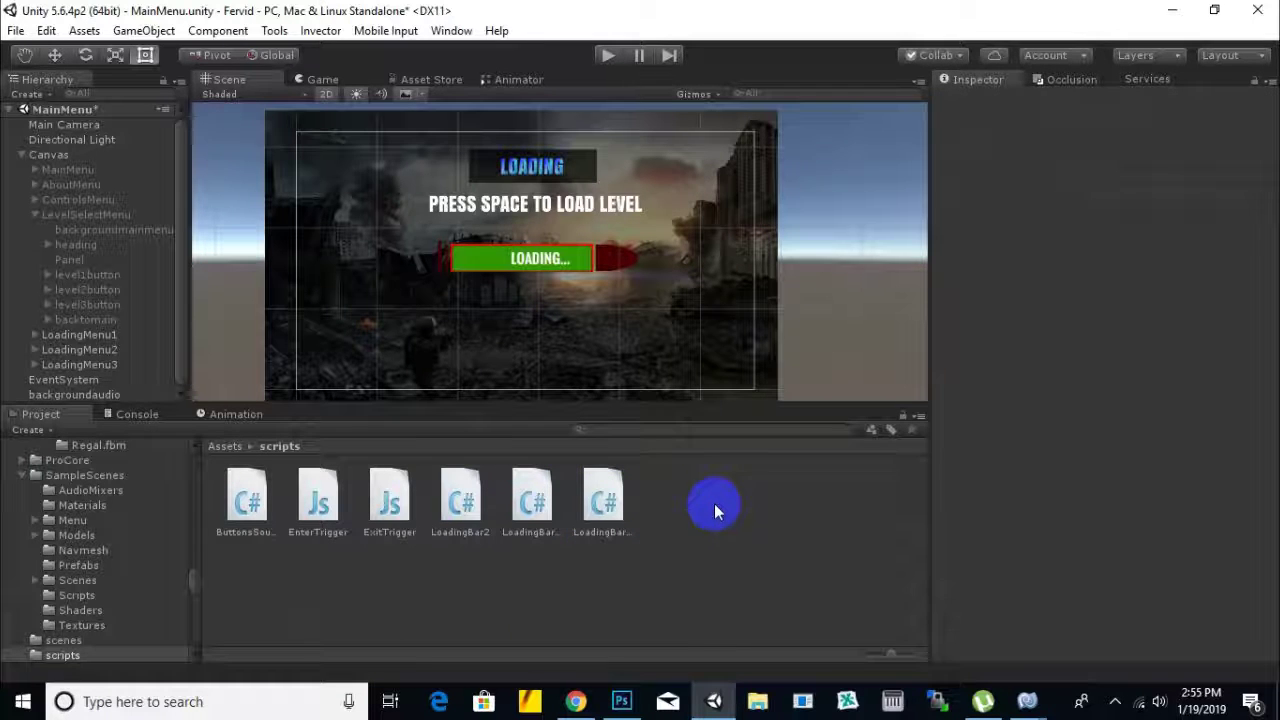
- Switch to MonoDevelop and compare the public Slider declarations in LoadingBar2, LoadingBarScript1 and LoadingBarScript3
{"action": "left_click", "coordinate": [1030, 699]}
{"action": "left_click", "coordinate": [1089, 629]}
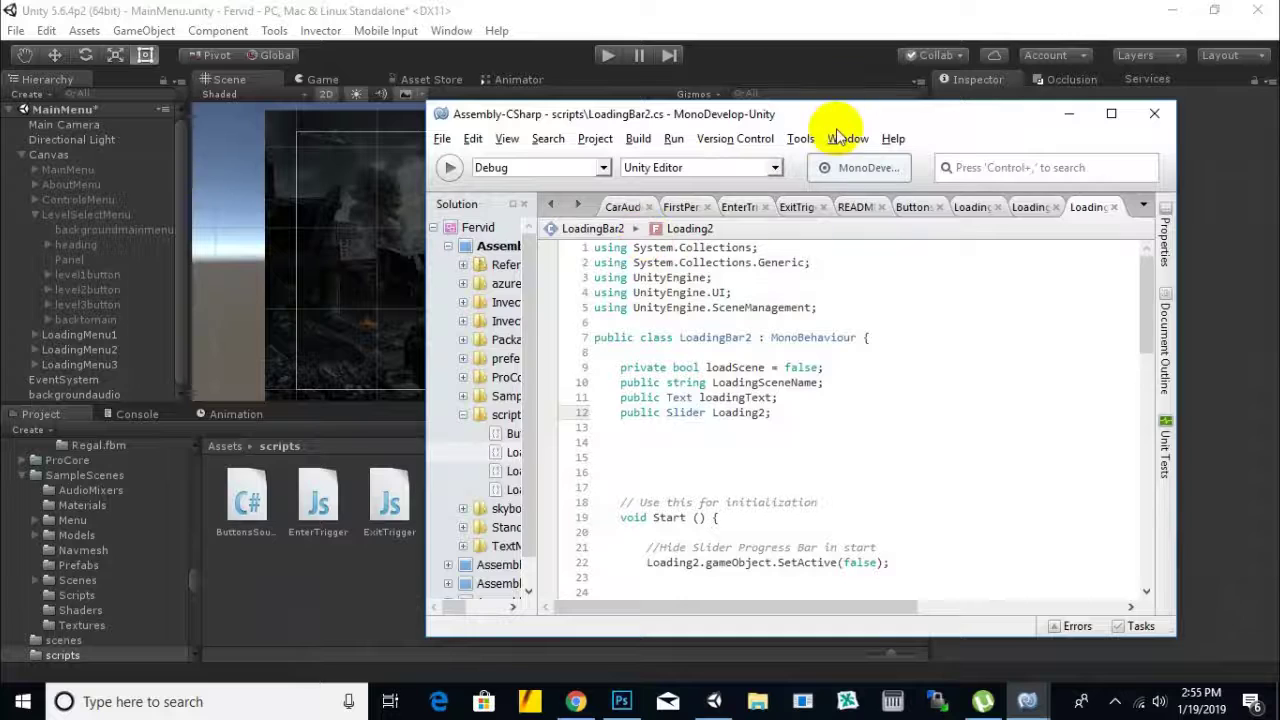
{"action": "left_click_drag", "start_coordinate": [840, 124], "coordinate": [743, 106]}
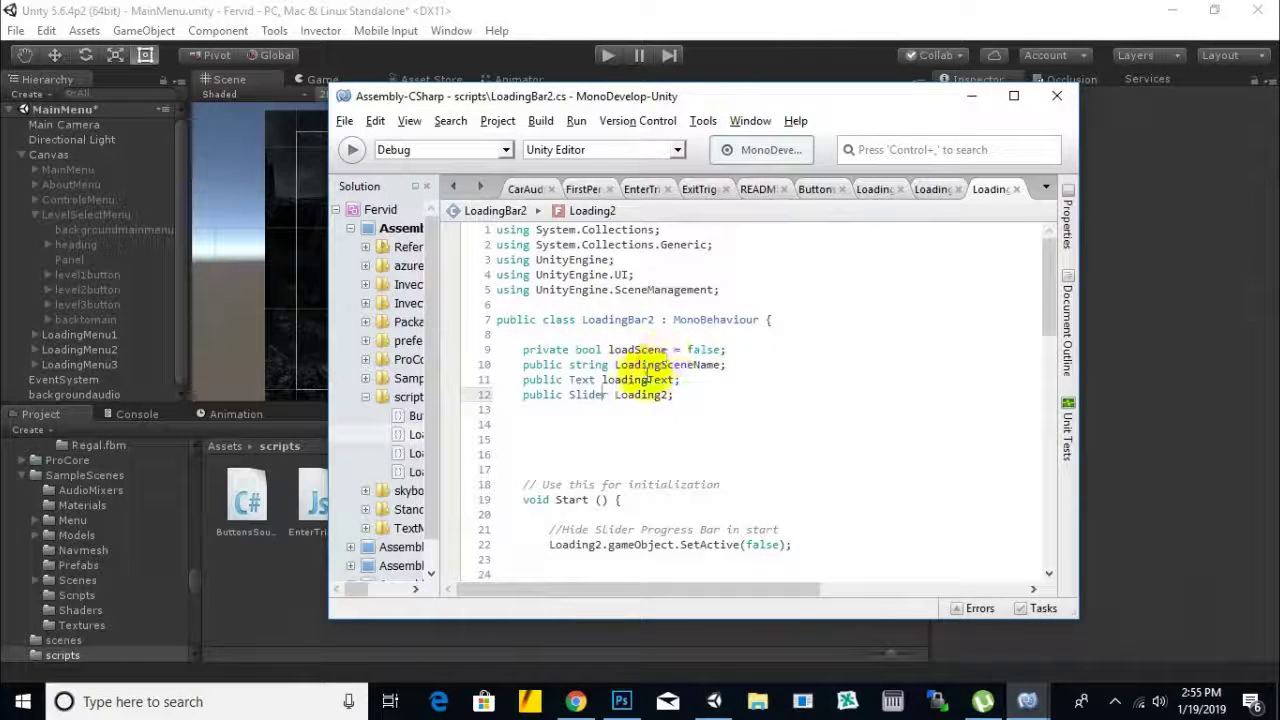
{"action": "left_click_drag", "start_coordinate": [615, 396], "coordinate": [668, 396]}
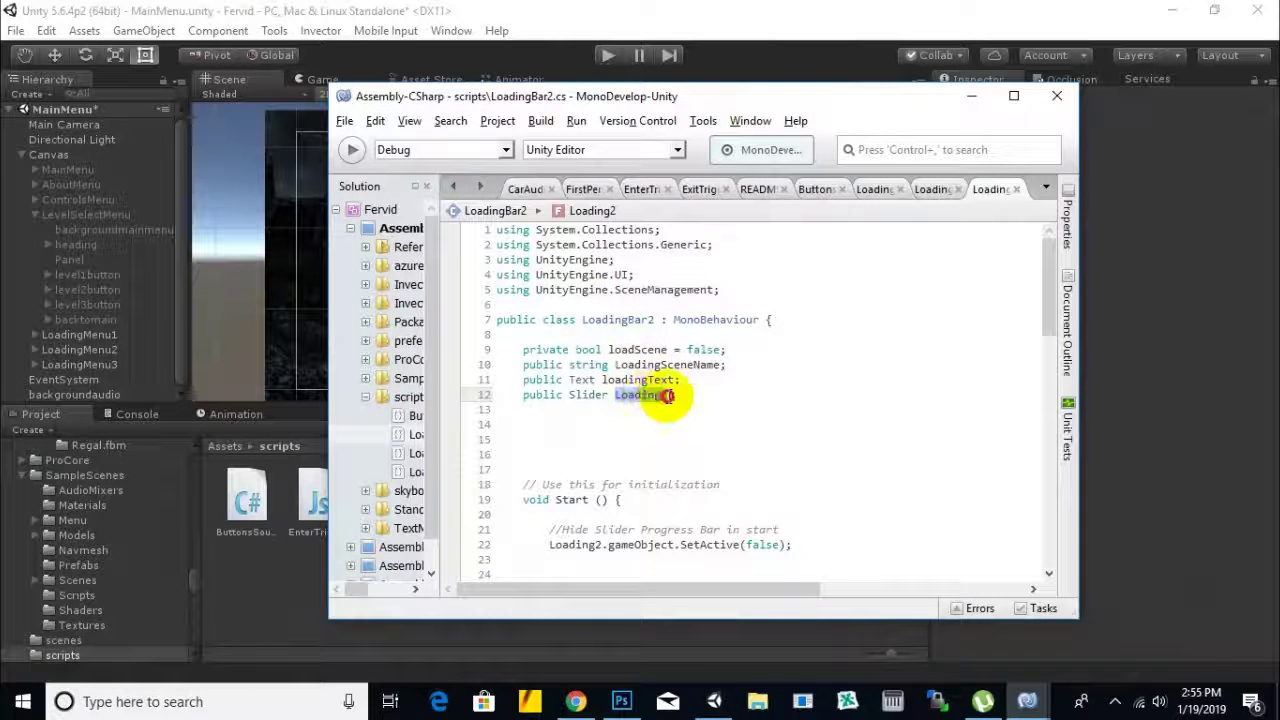
{"action": "left_click", "coordinate": [655, 396]}
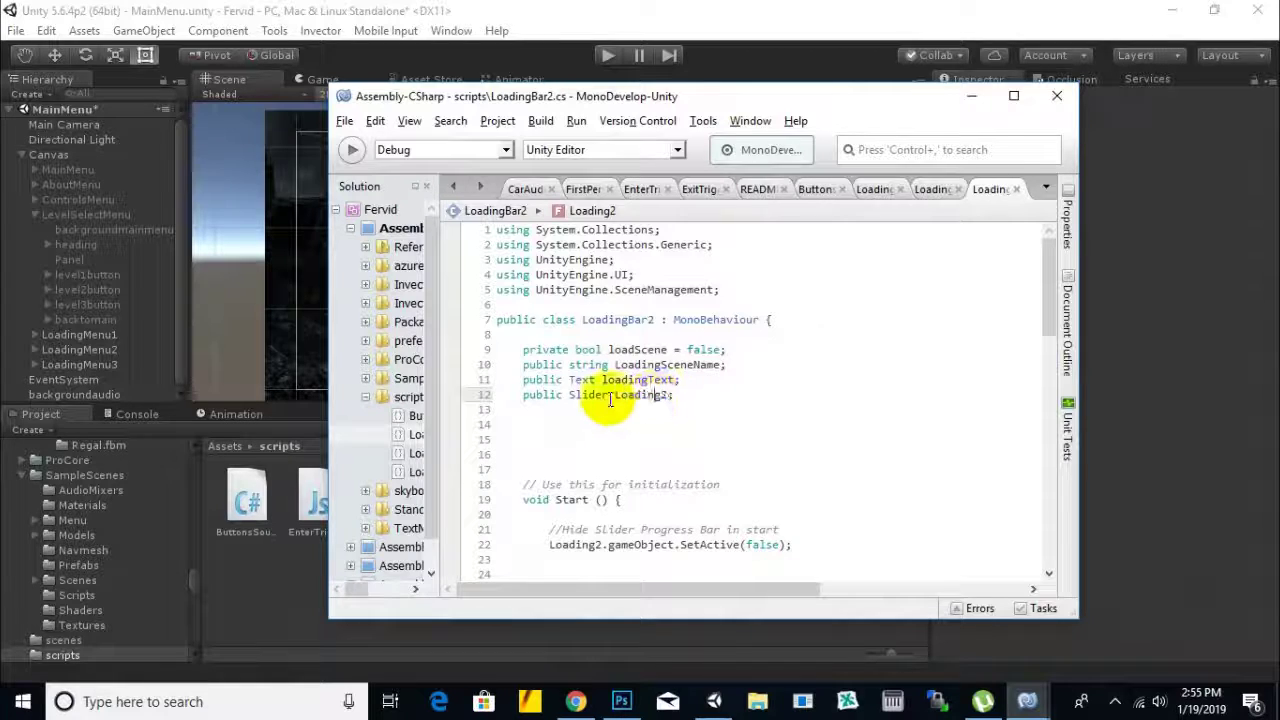
{"action": "left_click", "coordinate": [935, 189]}
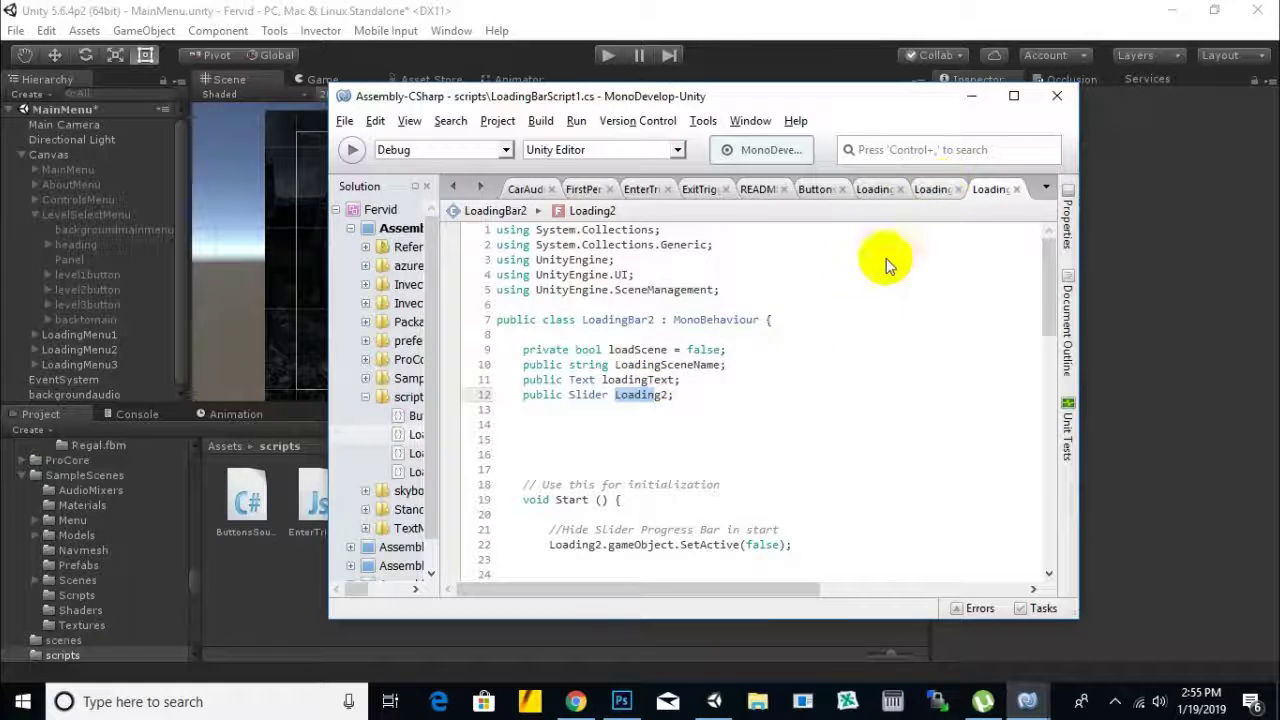
{"action": "scroll", "coordinate": [737, 323], "scroll_direction": "up", "scroll_amount": 12}
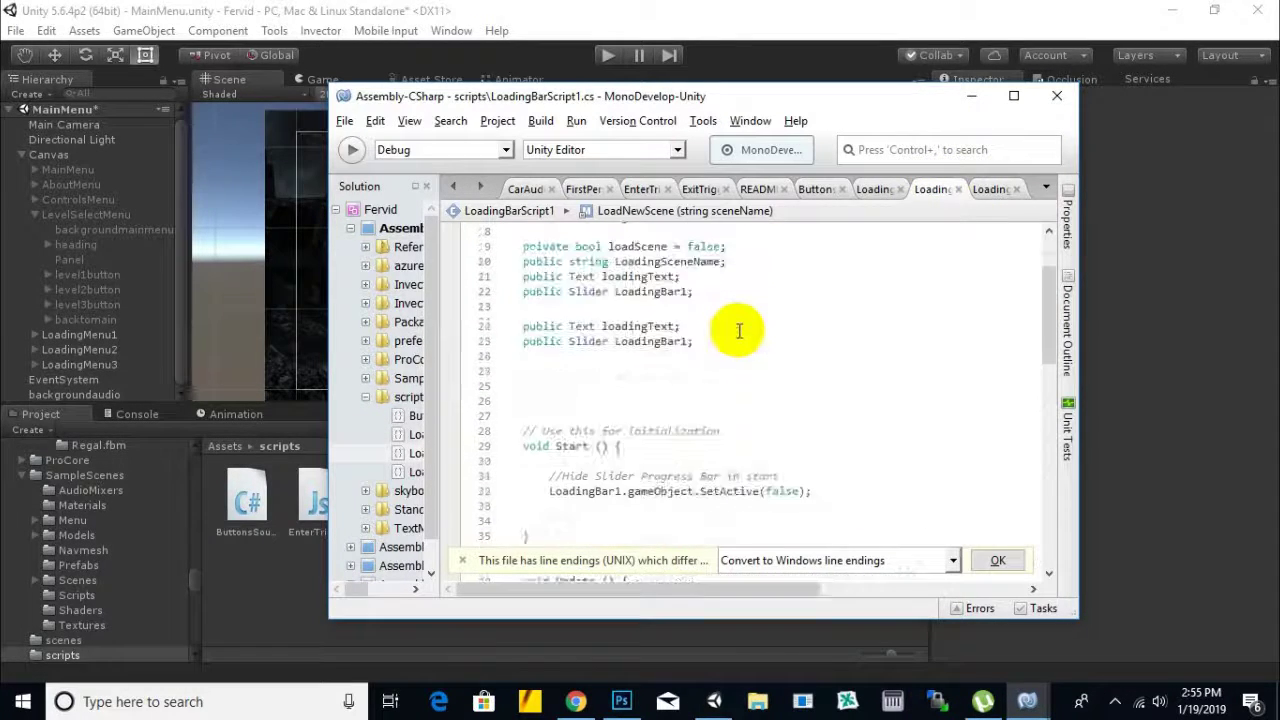
{"action": "left_click", "coordinate": [872, 189]}
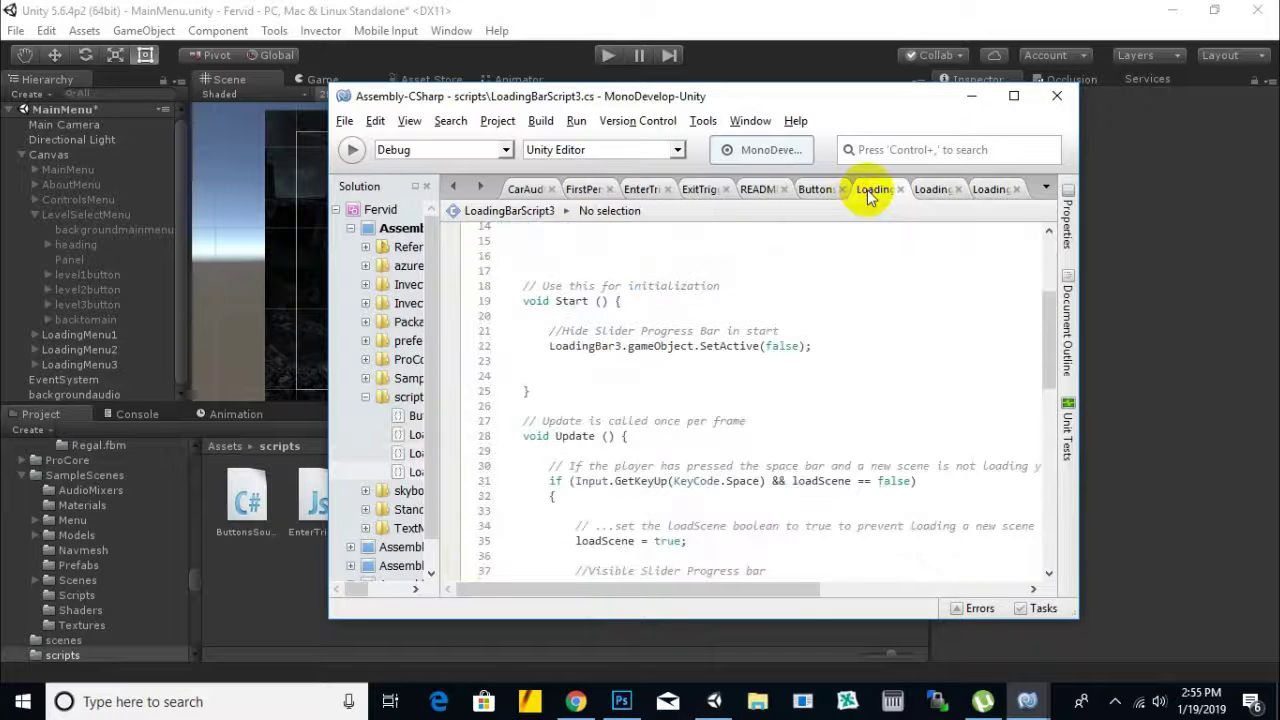
{"action": "scroll", "coordinate": [614, 350], "scroll_direction": "up", "scroll_amount": 5}
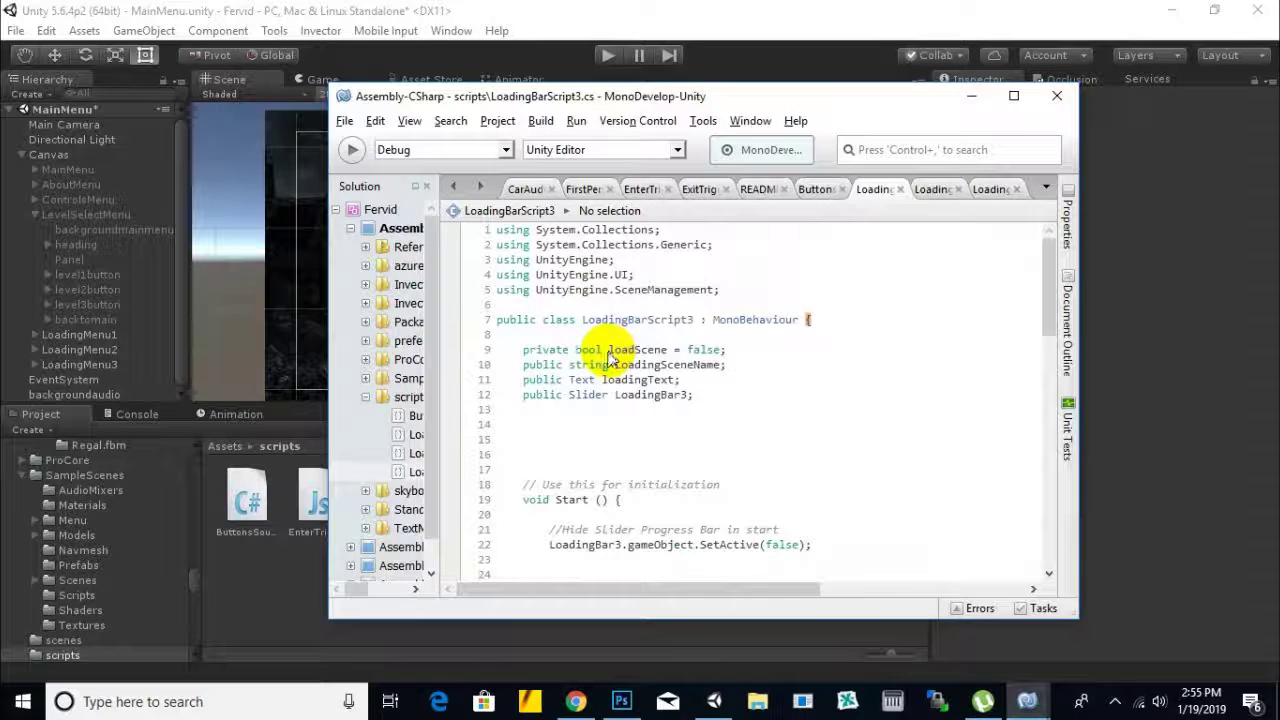
{"action": "left_click", "coordinate": [678, 398]}
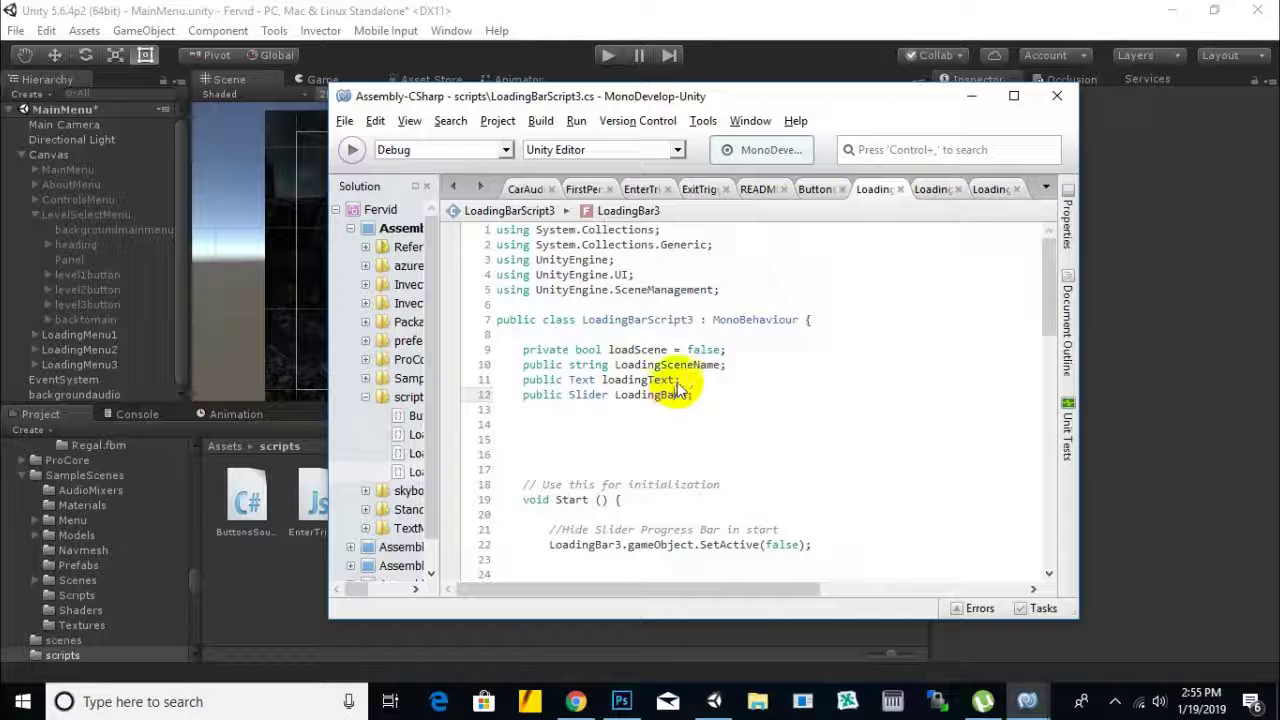
- Examine the Start method in LoadingBarScript3
{"action": "left_click_drag", "start_coordinate": [829, 100], "coordinate": [814, 89]}
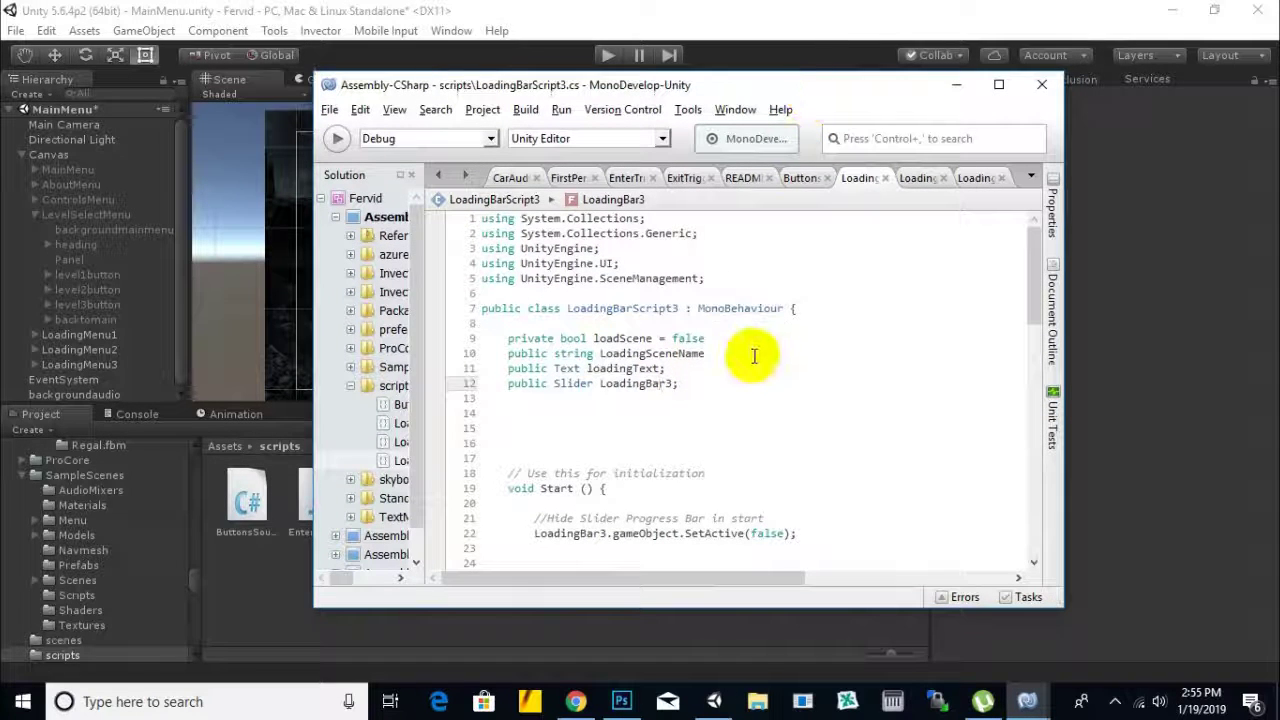
{"action": "scroll", "coordinate": [650, 398], "scroll_direction": "down", "scroll_amount": 3}
{"action": "left_click_drag", "start_coordinate": [508, 340], "coordinate": [609, 340]}
{"action": "left_click", "coordinate": [607, 340]}
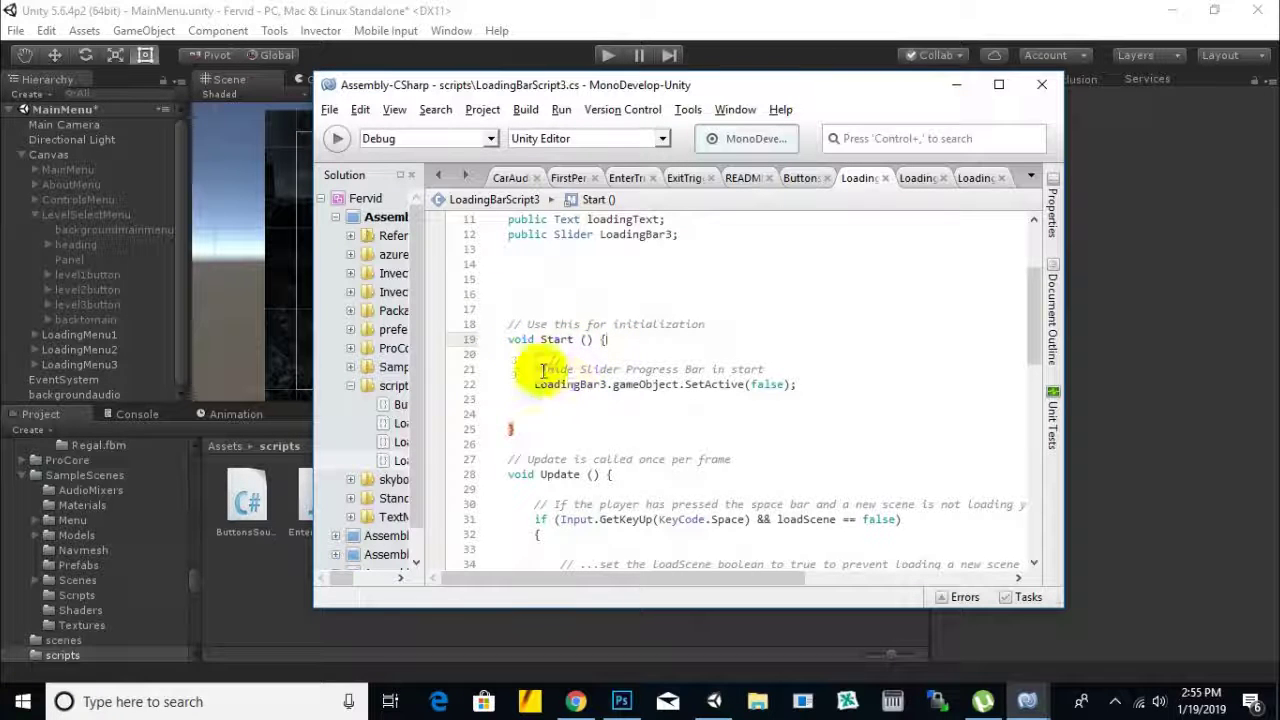
{"action": "left_click_drag", "start_coordinate": [507, 326], "coordinate": [683, 346]}
{"action": "left_click", "coordinate": [681, 356]}
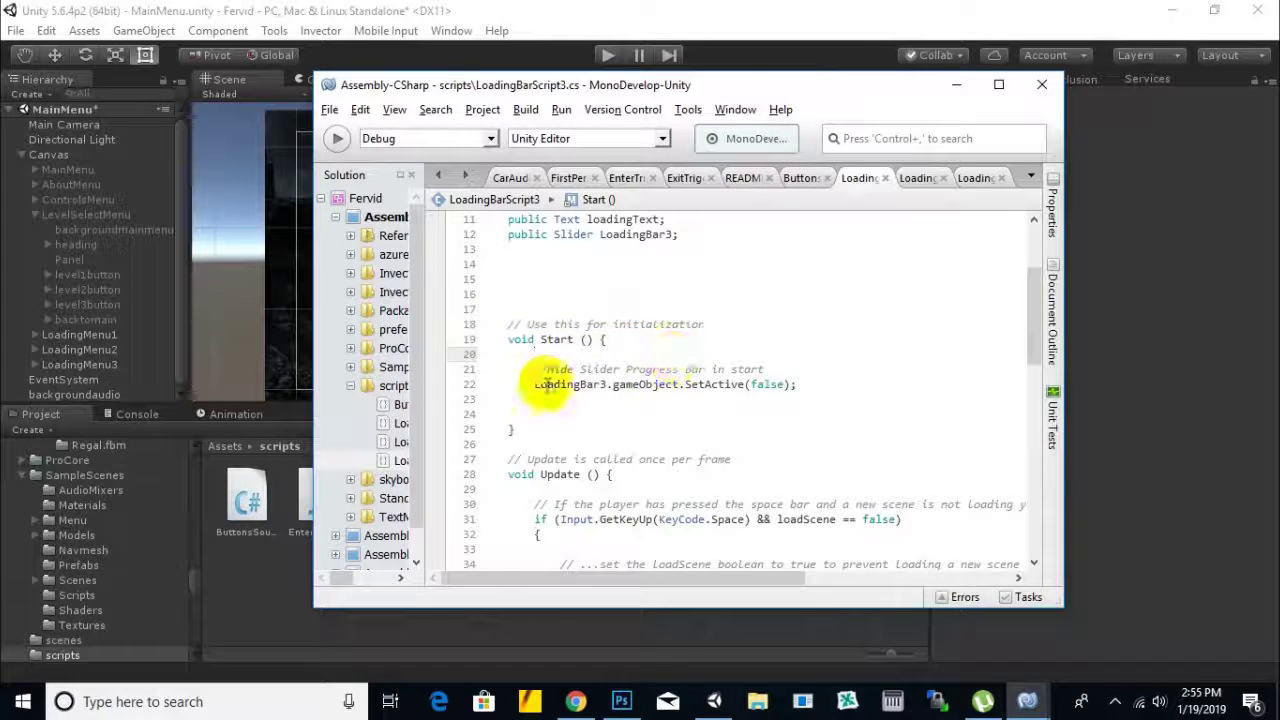
- Copy the LoadingBar3 name from the Start method, and select the slider of that name under LoadingMenu3 in Unity
{"action": "mouse_move", "coordinate": [533, 384]}
{"action": "left_mouse_down"}
{"action": "mouse_move", "coordinate": [679, 386]}
{"action": "mouse_move", "coordinate": [535, 384]}
{"action": "left_mouse_up"}
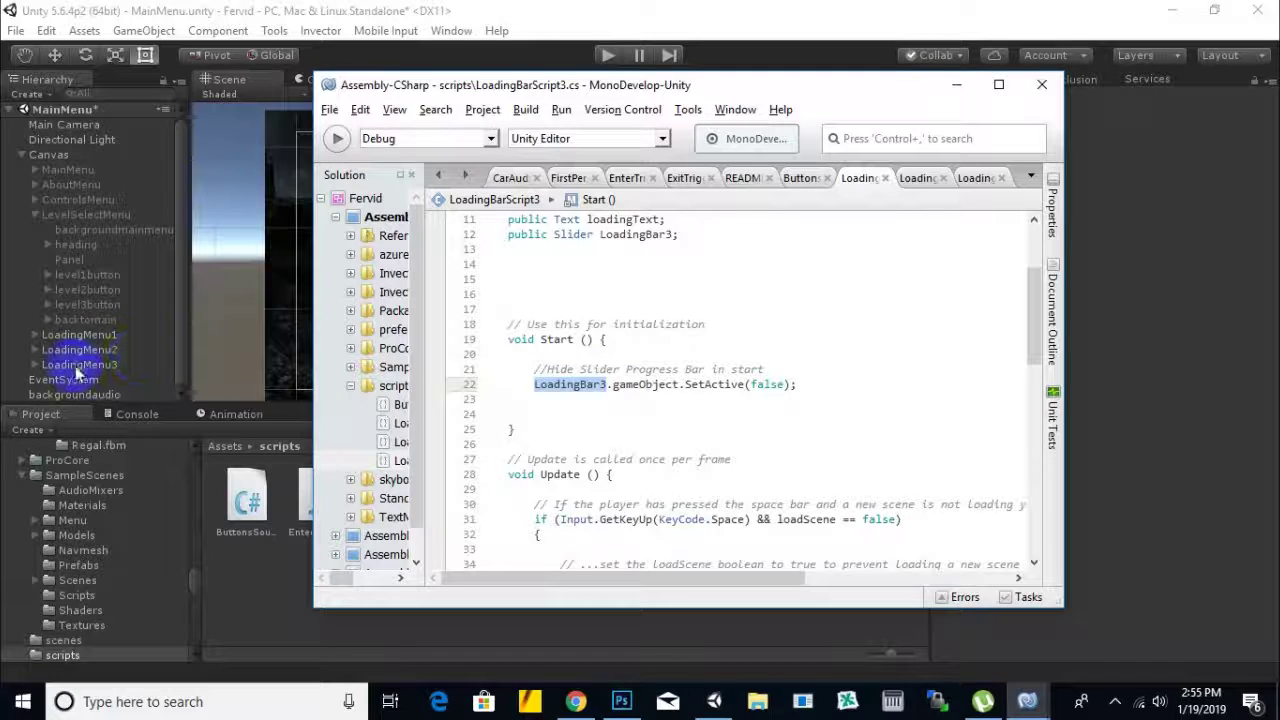
{"action": "right_click", "coordinate": [560, 395]}
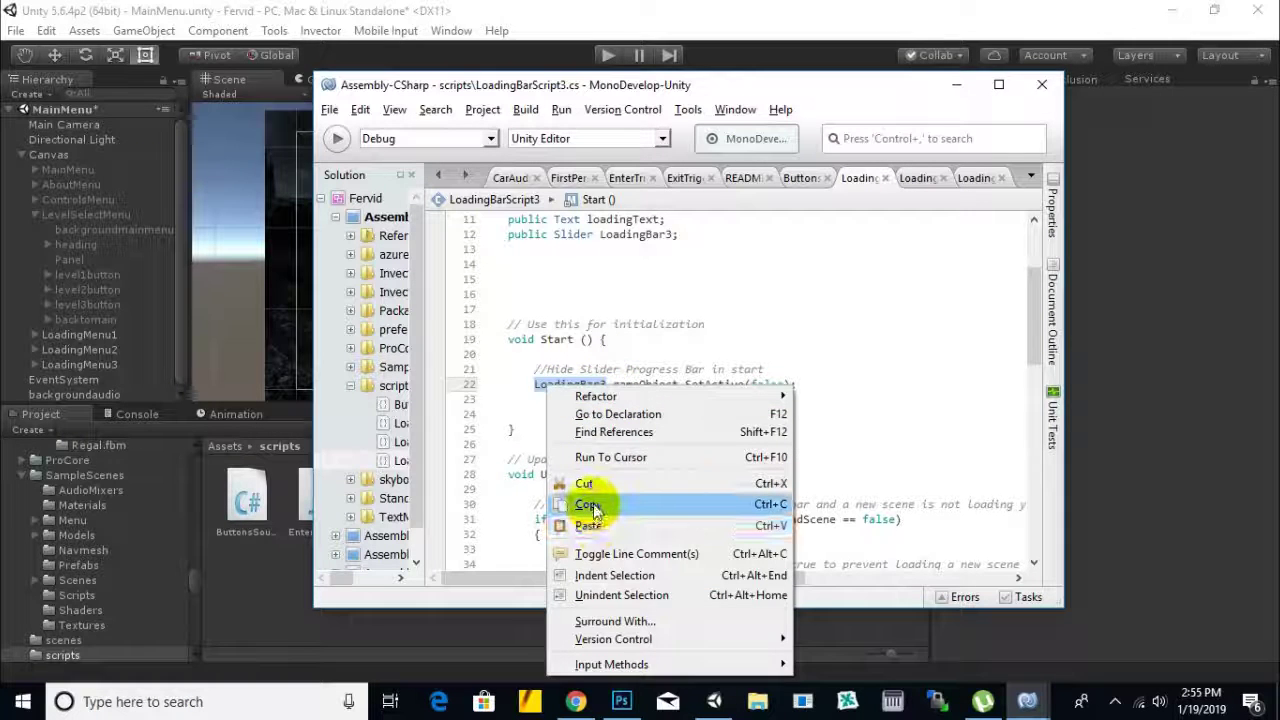
{"action": "left_click", "coordinate": [590, 505]}
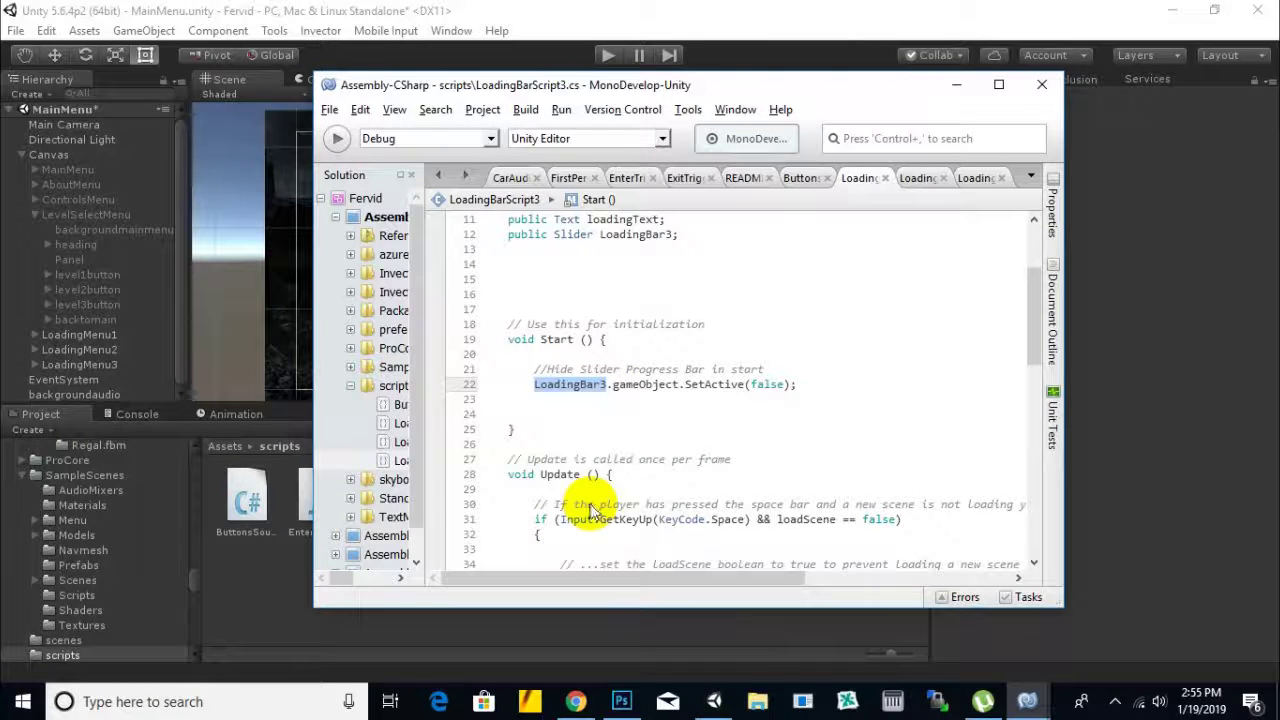
{"action": "left_click", "coordinate": [42, 368]}
{"action": "left_click", "coordinate": [35, 365]}
{"action": "scroll", "coordinate": [112, 370], "scroll_direction": "down", "scroll_amount": 2}
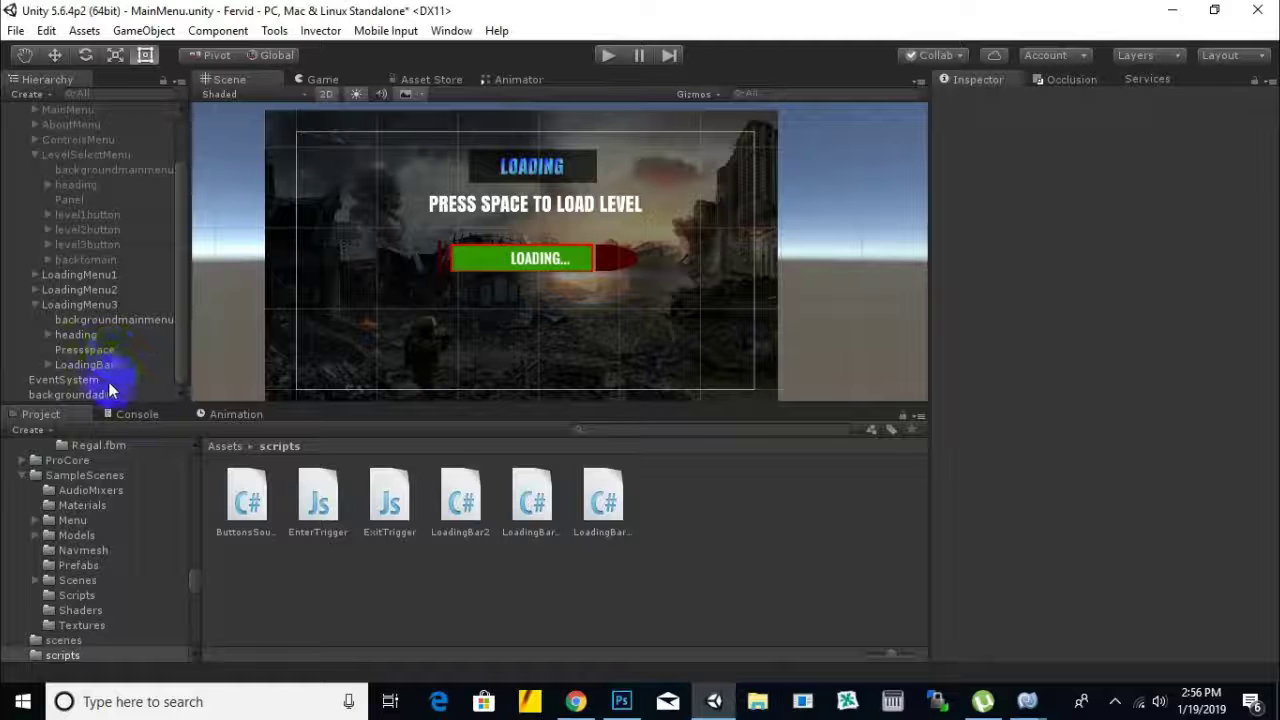
{"action": "left_click", "coordinate": [88, 365]}
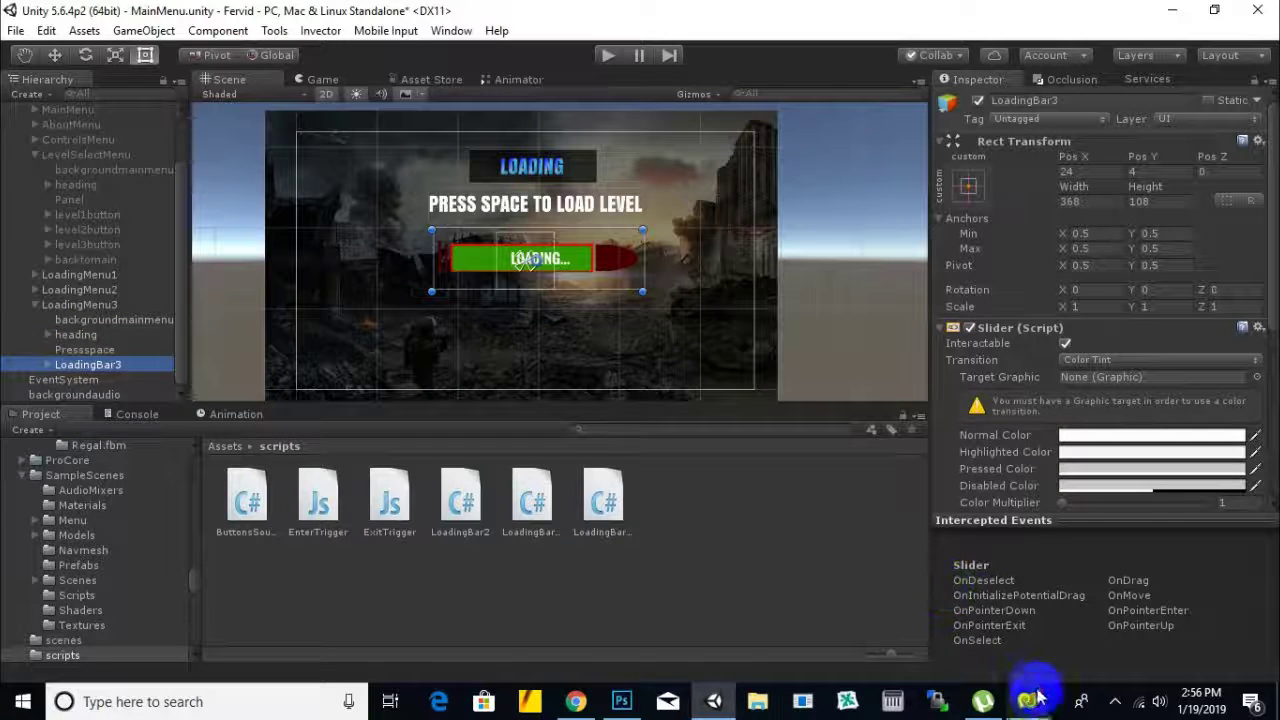
- Return to LoadingBarScript3 in MonoDevelop and review the SetActive(false) line that hides the slider at start
{"action": "mouse_move", "coordinate": [1025, 698]}
{"action": "left_click", "coordinate": [1082, 662]}
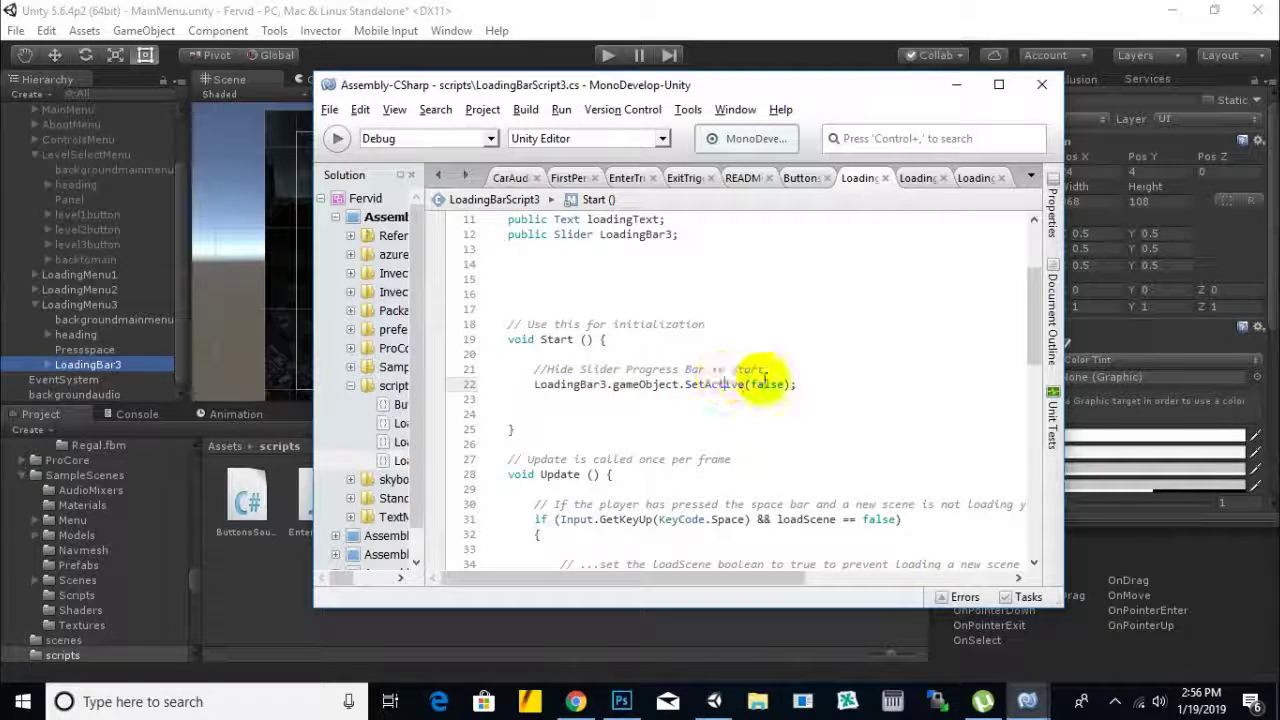
{"action": "left_click", "coordinate": [850, 380]}
{"action": "left_click_drag", "start_coordinate": [795, 395], "coordinate": [528, 376]}
{"action": "left_click", "coordinate": [608, 397]}
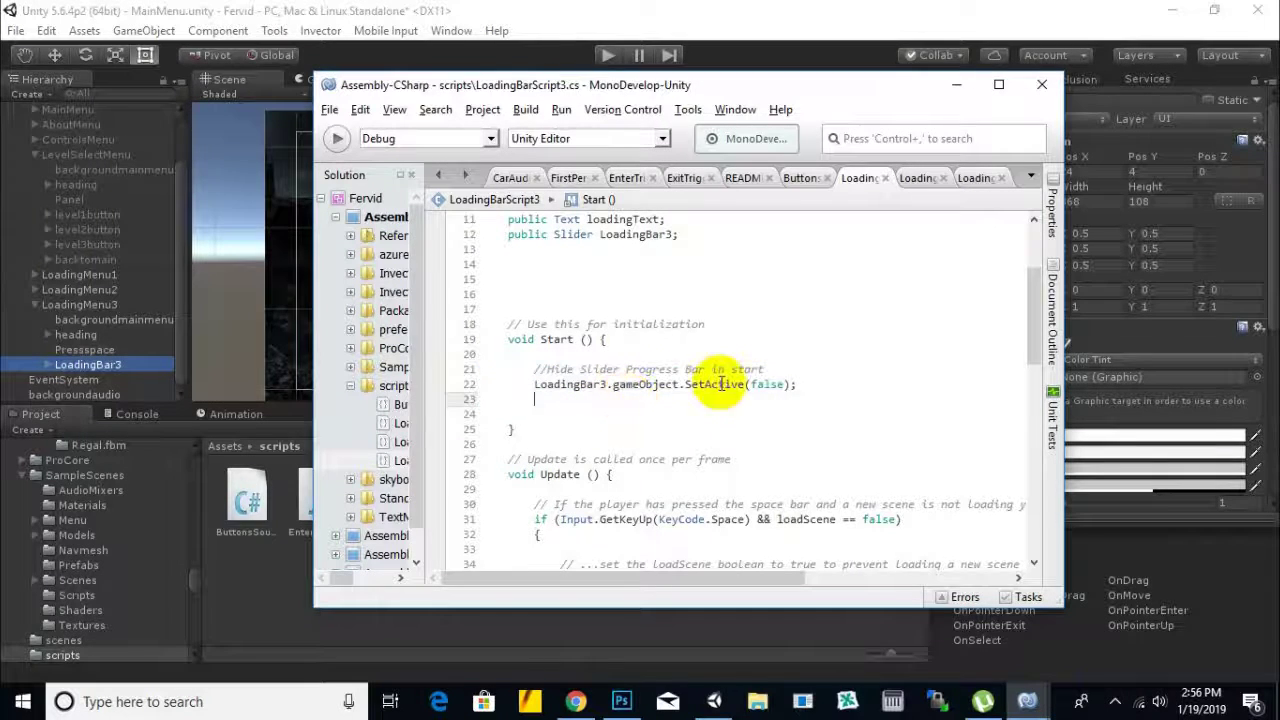
- Examine the Update method in LoadingBarScript3 and its if condition combining GetKeyUp(KeyCode.Space) with loadScene == false
{"action": "scroll", "coordinate": [608, 410], "scroll_direction": "down", "scroll_amount": 1}
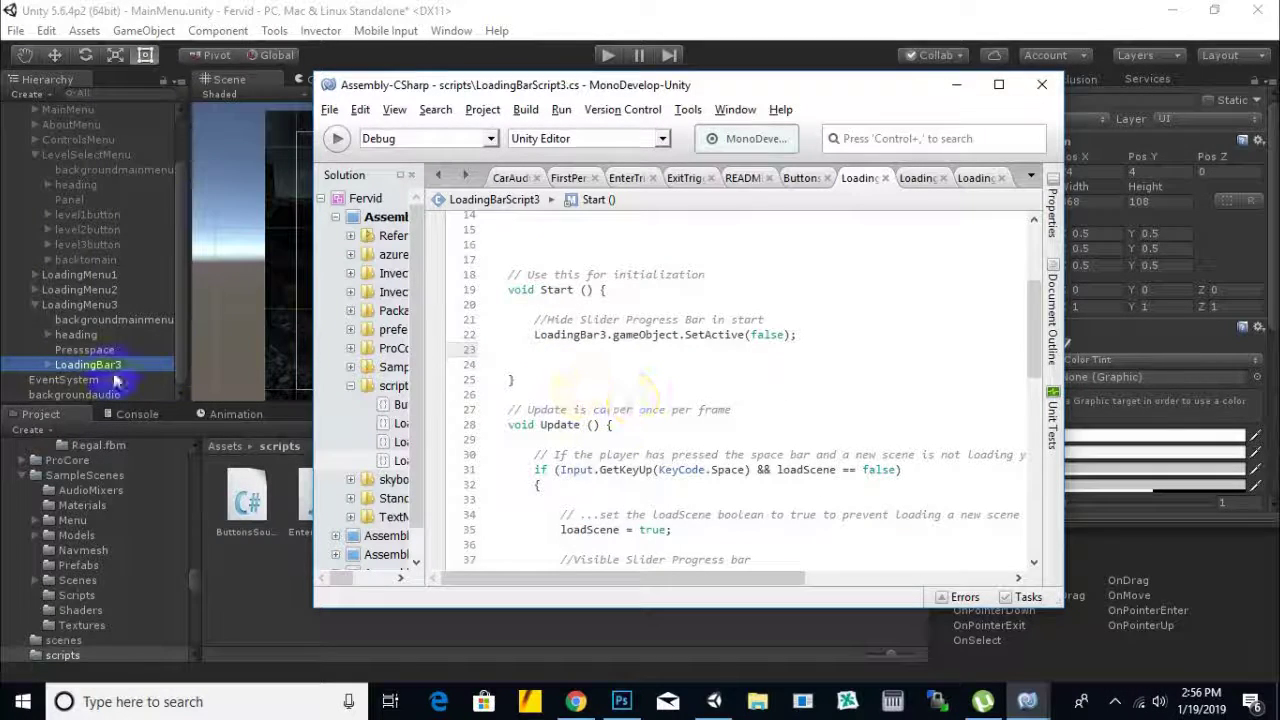
{"action": "scroll", "coordinate": [680, 380], "scroll_direction": "down", "scroll_amount": 2}
{"action": "left_click", "coordinate": [557, 326]}
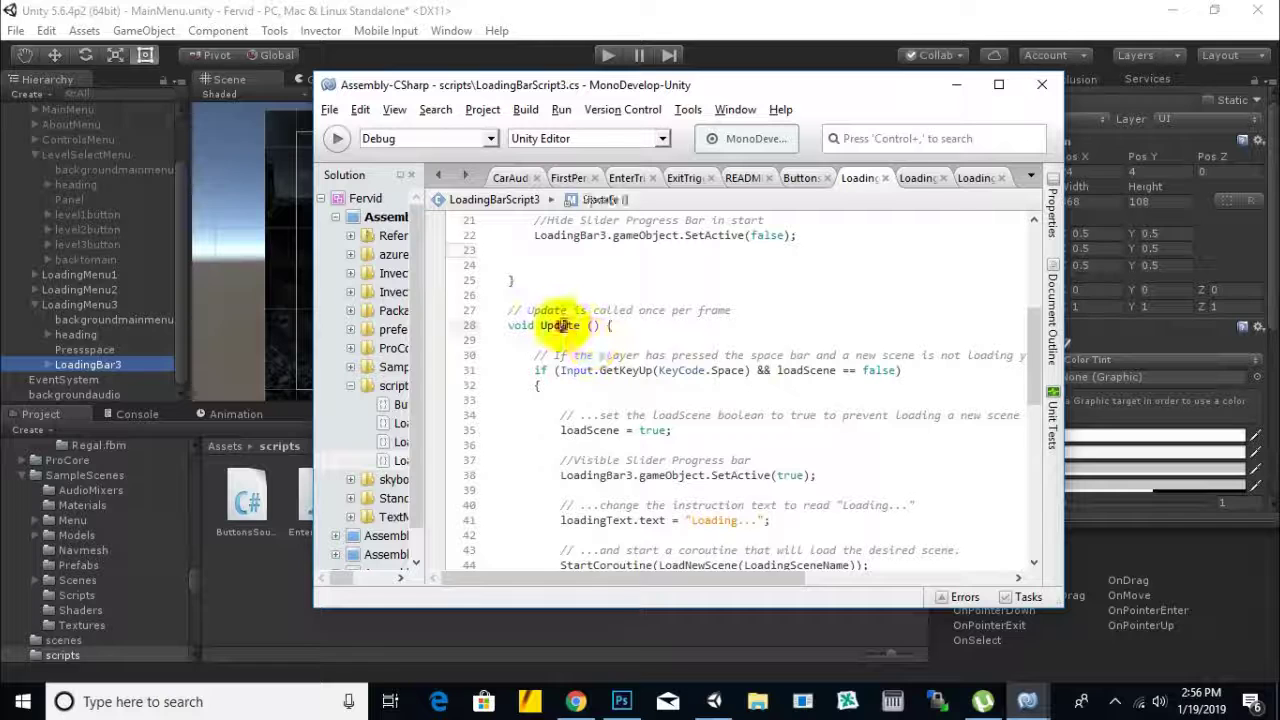
{"action": "left_click_drag", "start_coordinate": [509, 326], "coordinate": [620, 326]}
{"action": "left_click", "coordinate": [663, 356]}
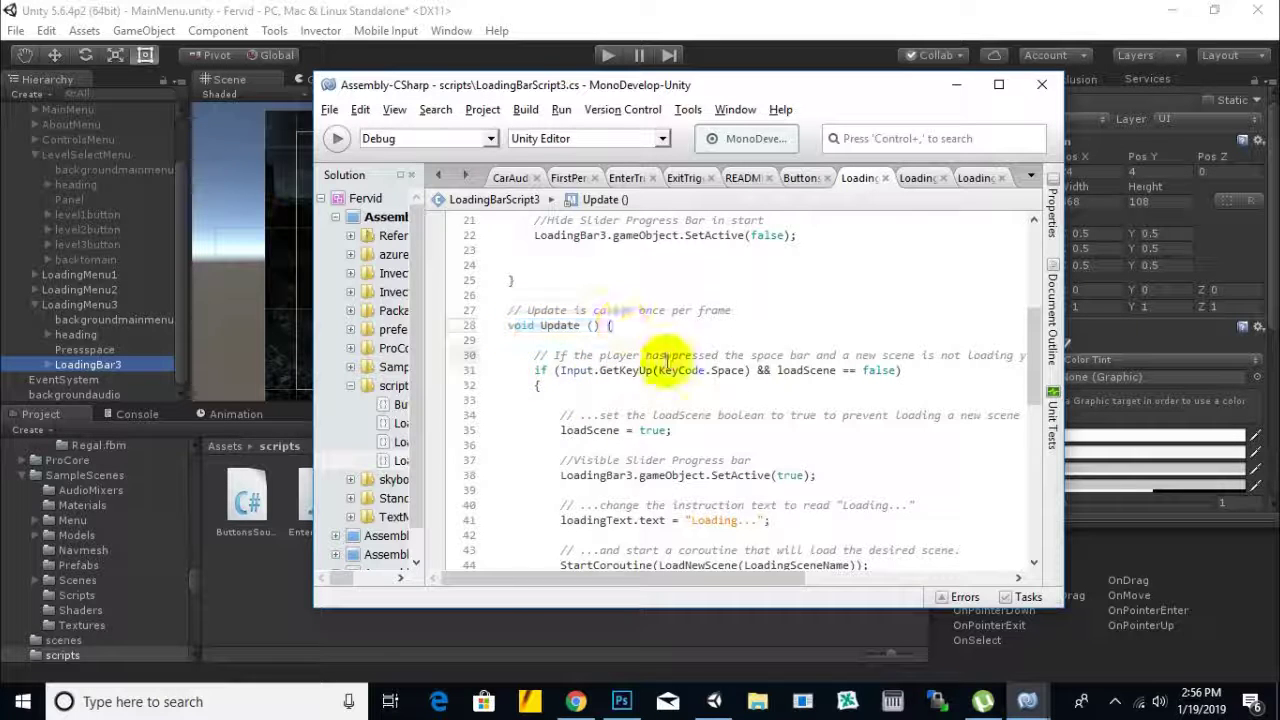
{"action": "left_click_drag", "start_coordinate": [548, 373], "coordinate": [512, 374]}
{"action": "left_click", "coordinate": [565, 418]}
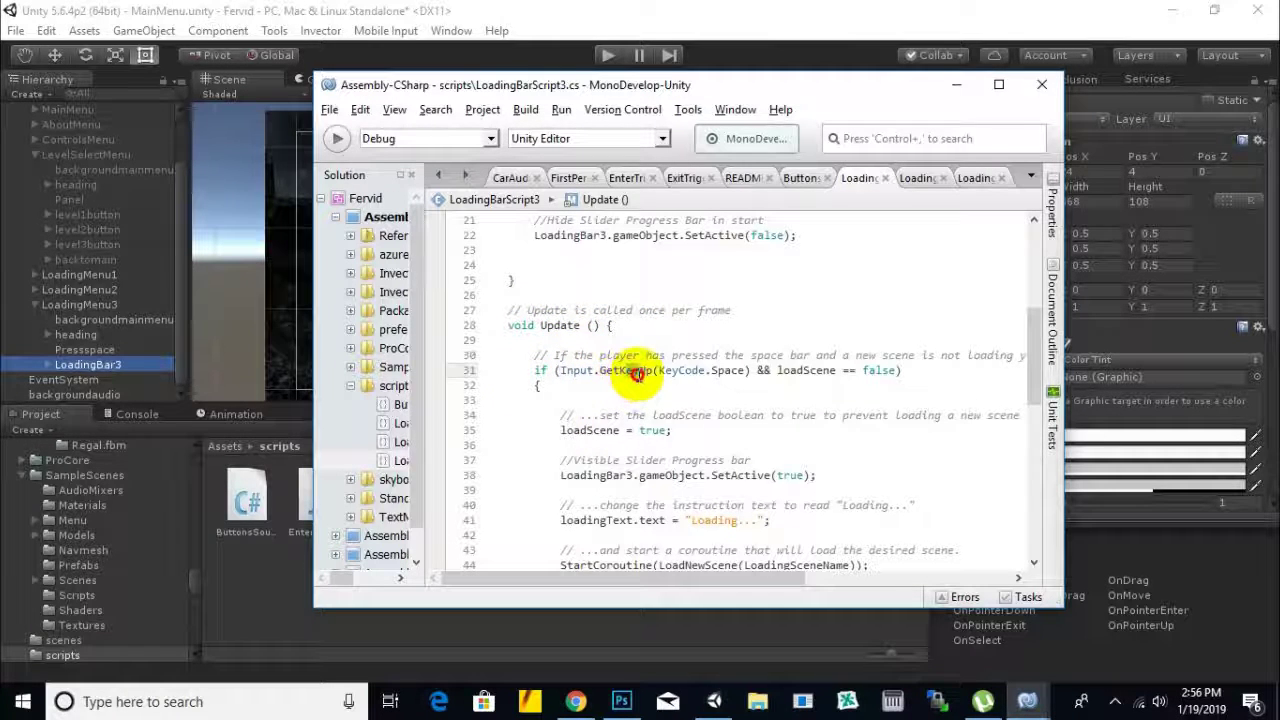
{"action": "left_click_drag", "start_coordinate": [624, 371], "coordinate": [651, 371]}
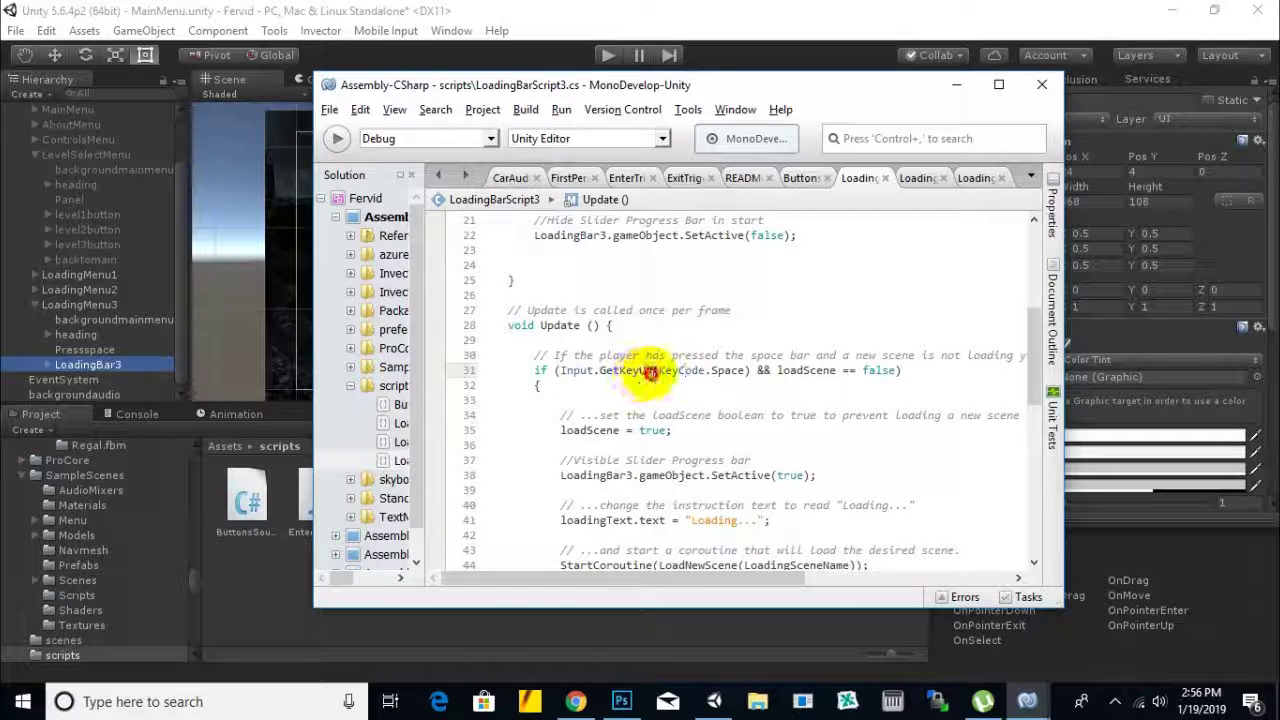
{"action": "key", "text": "Down"}
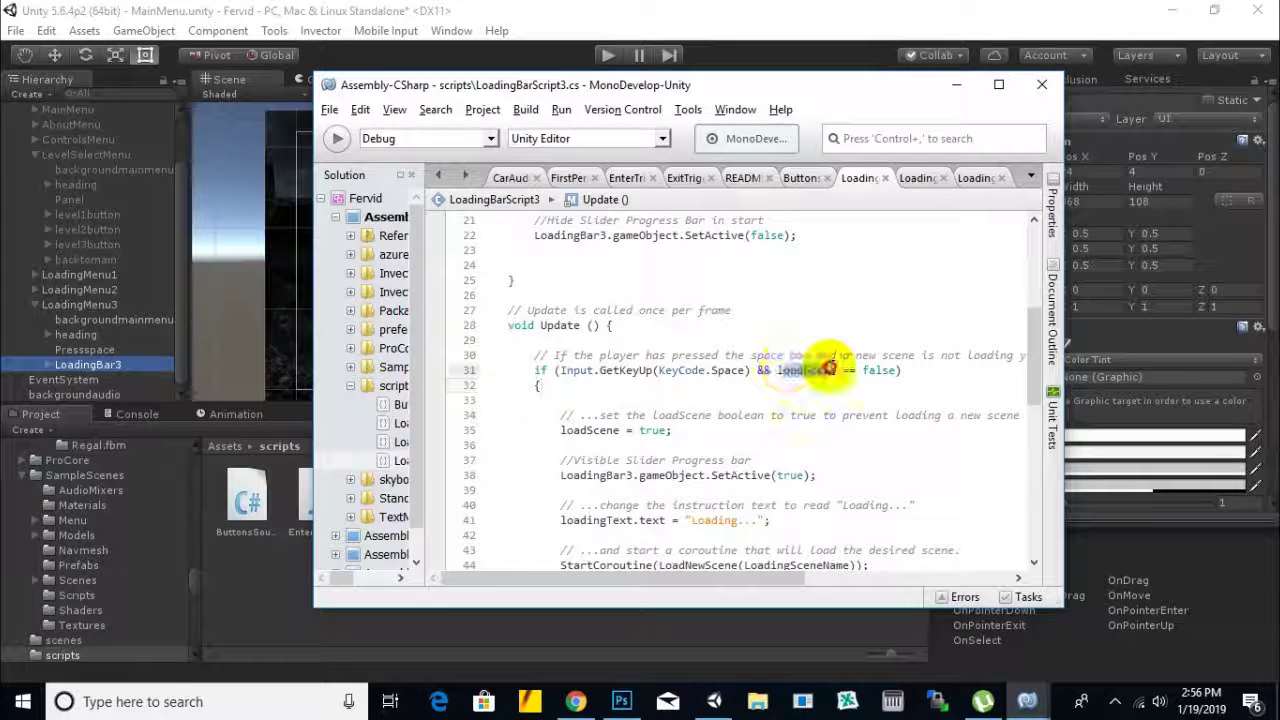
{"action": "double_click", "coordinate": [868, 370]}
{"action": "left_click_drag", "start_coordinate": [923, 371], "coordinate": [778, 372]}
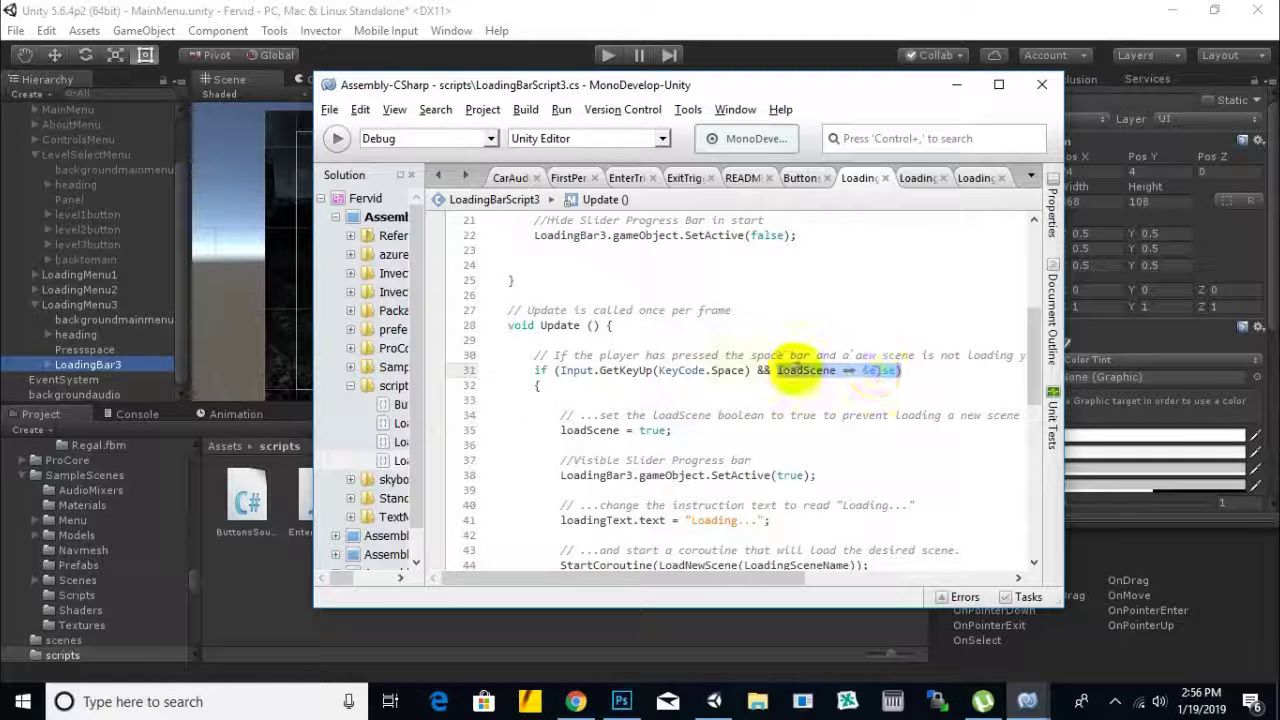
{"action": "double_click", "coordinate": [682, 370]}
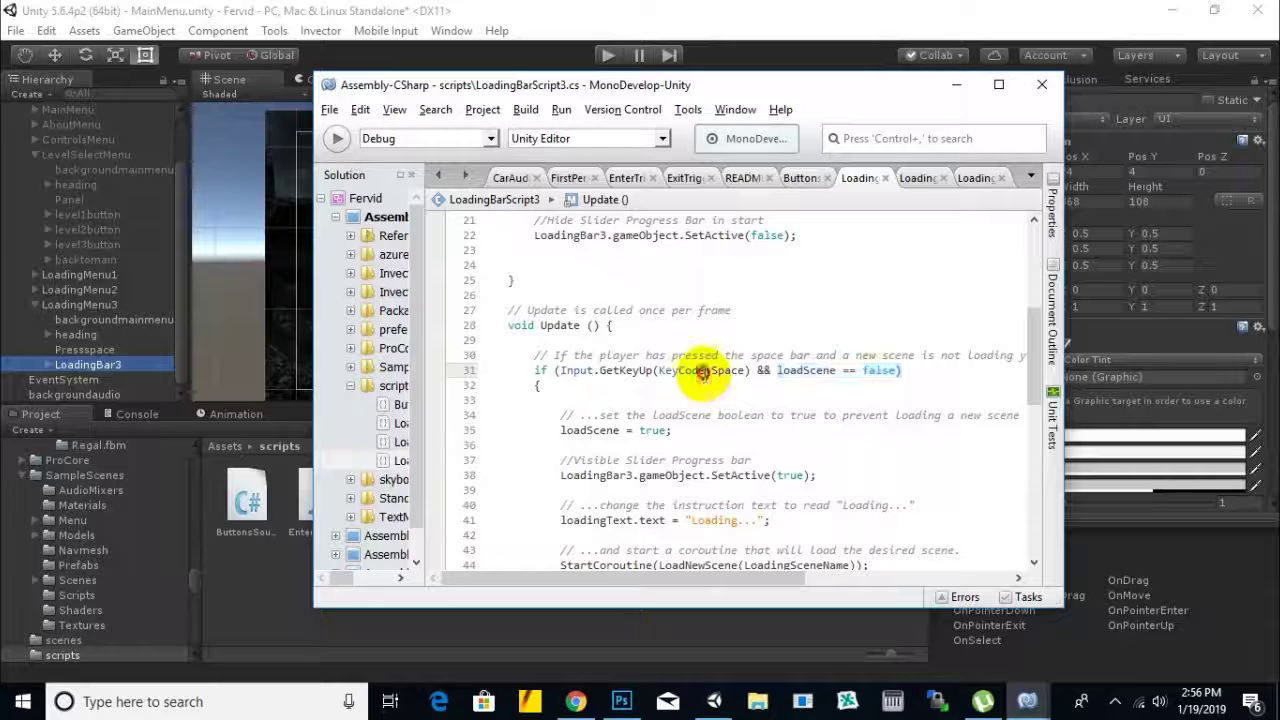
- Review the loadScene = true assignment and the LoadingBar3 SetActive(true) line inside the if block
{"action": "scroll", "coordinate": [554, 445], "scroll_direction": "down", "scroll_amount": 2}
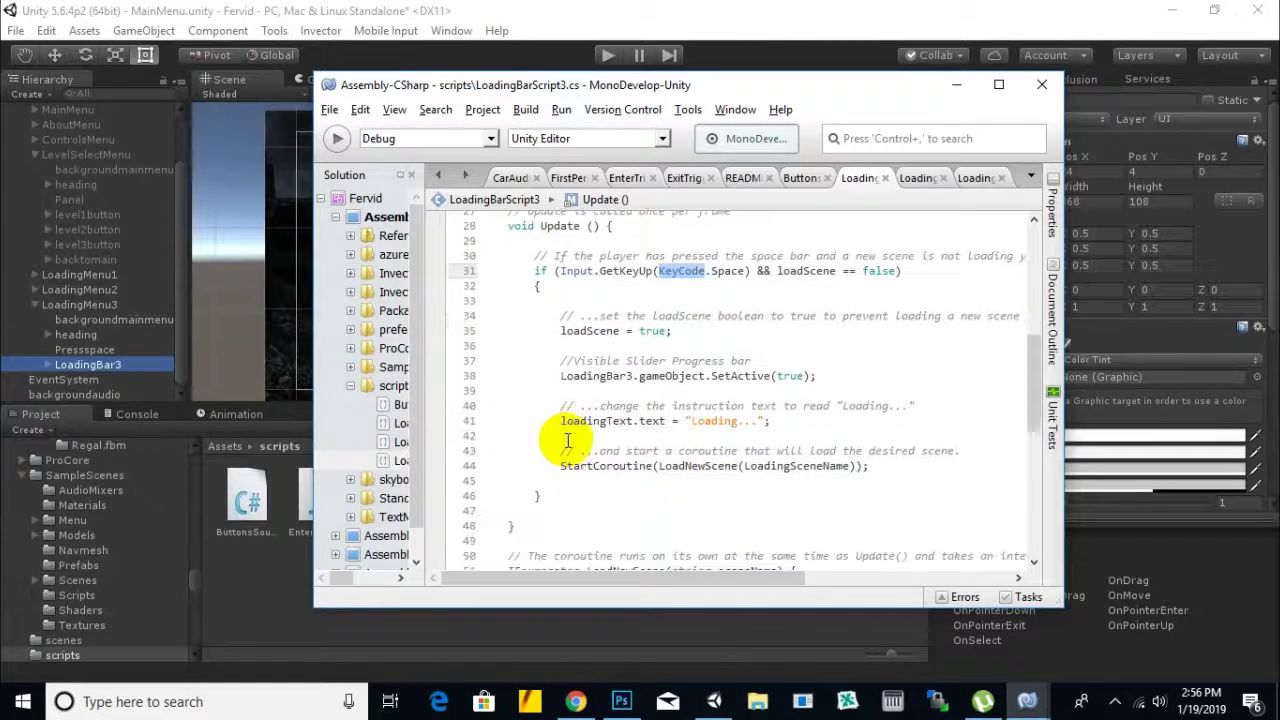
{"action": "left_click", "coordinate": [576, 334]}
{"action": "double_click", "coordinate": [651, 331]}
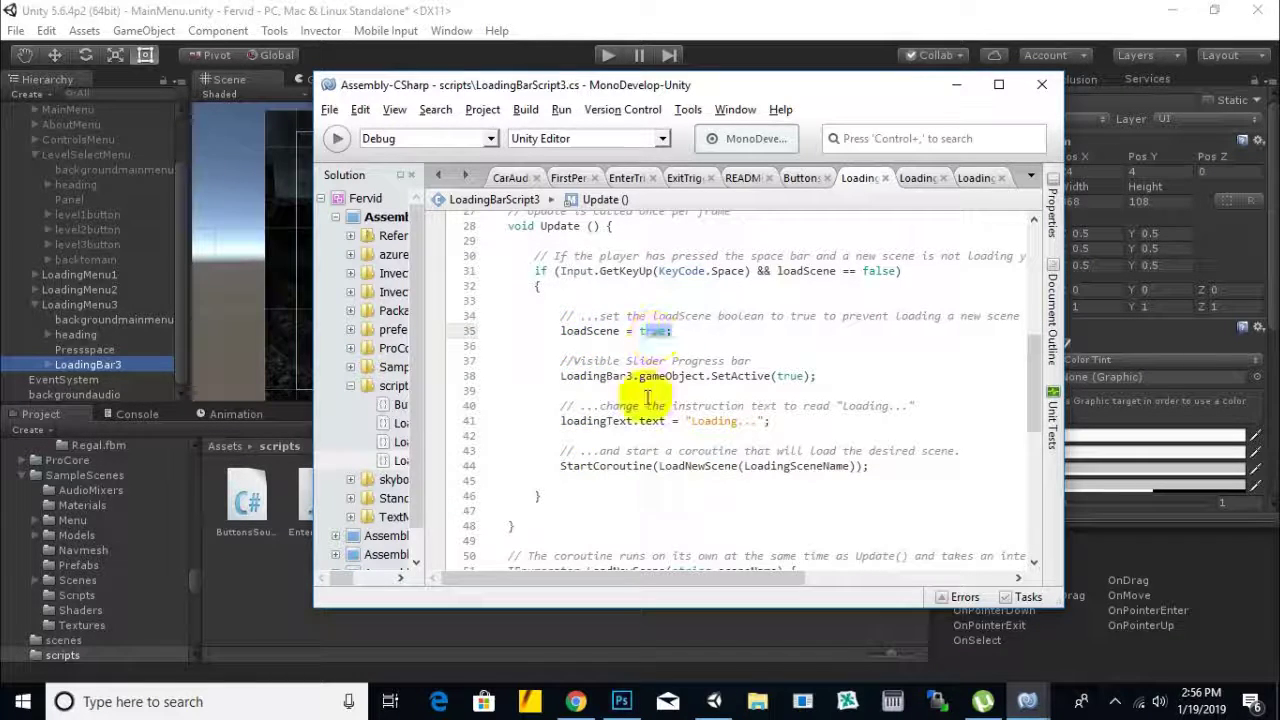
{"action": "left_click", "coordinate": [541, 286]}
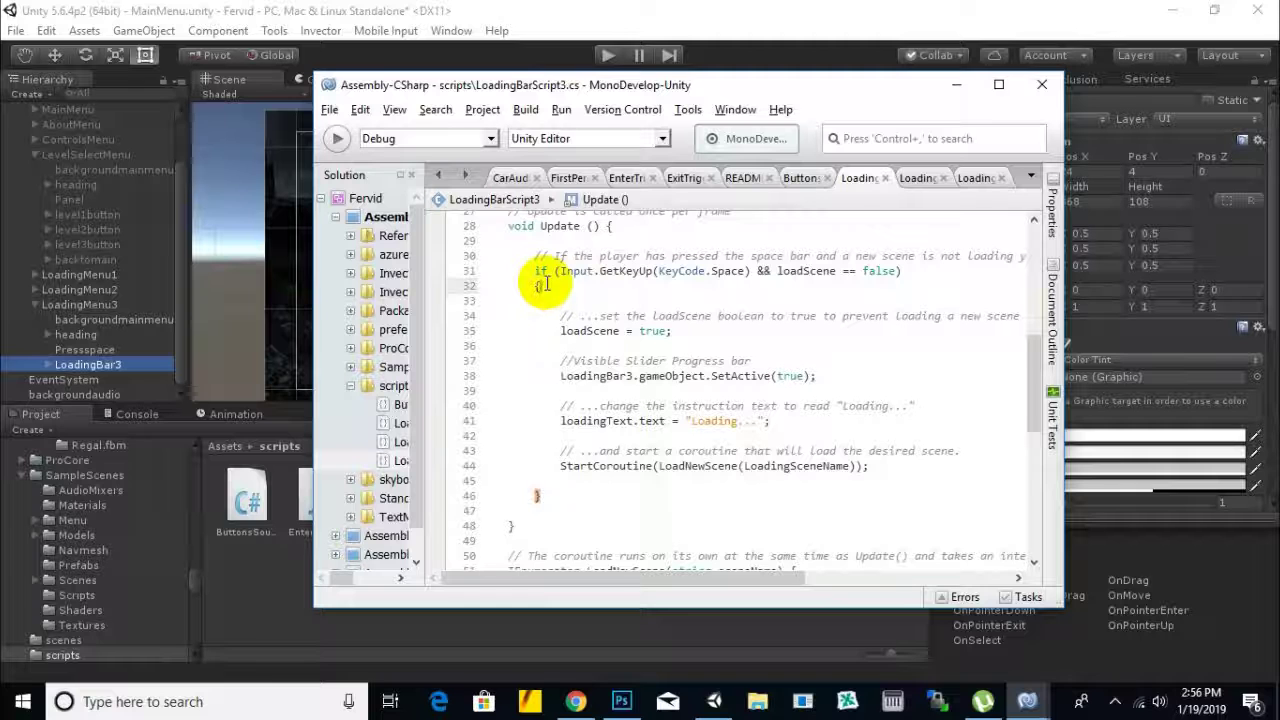
{"action": "left_click_drag", "start_coordinate": [558, 331], "coordinate": [672, 331]}
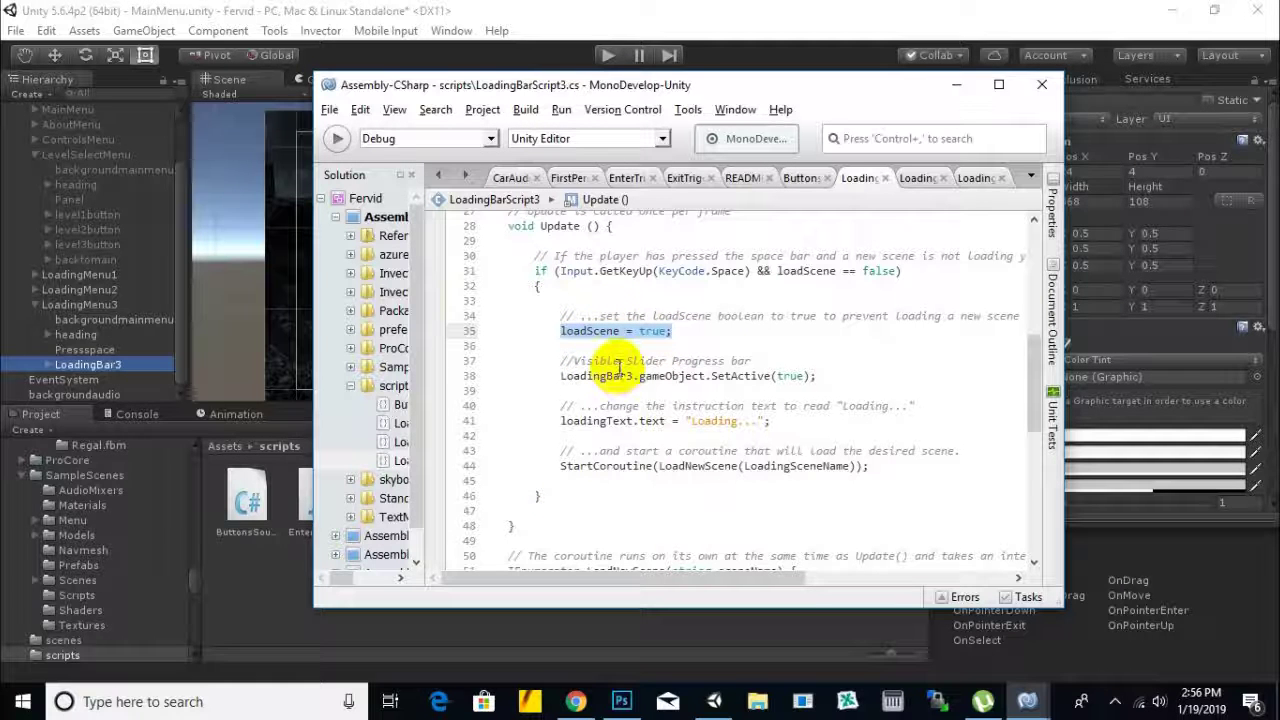
{"action": "left_click", "coordinate": [572, 363]}
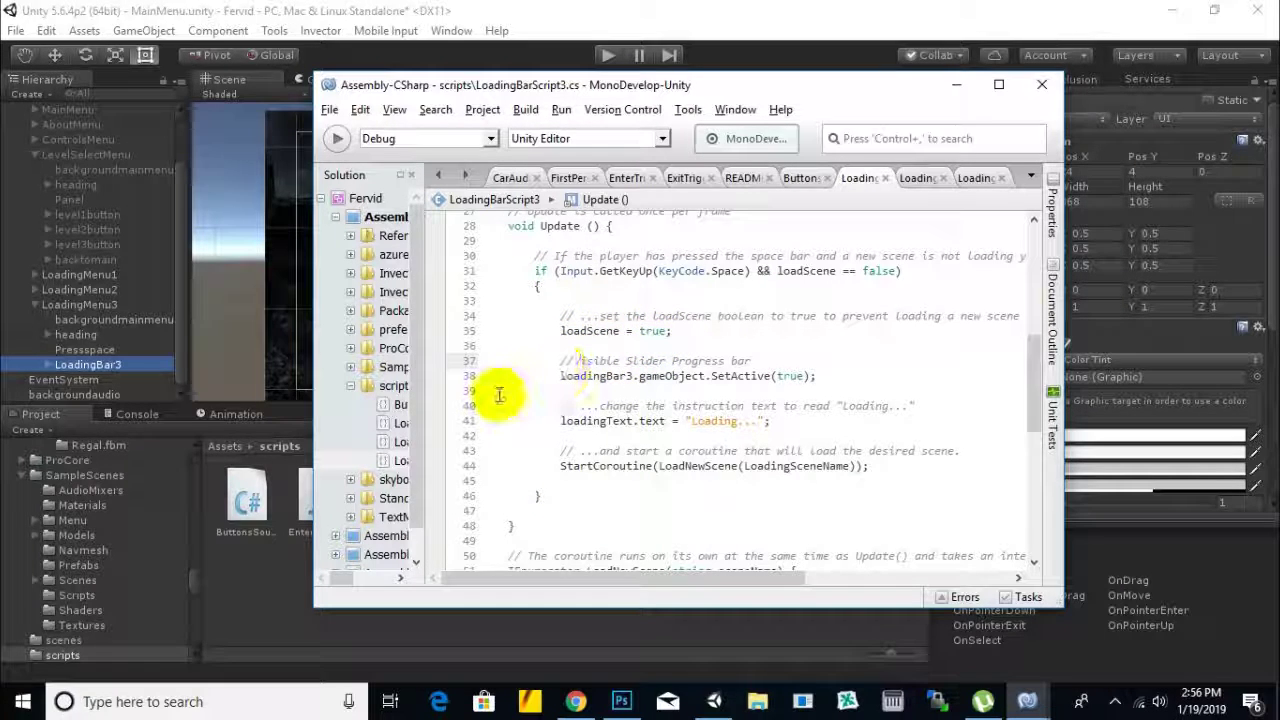
{"action": "left_click_drag", "start_coordinate": [558, 376], "coordinate": [634, 376]}
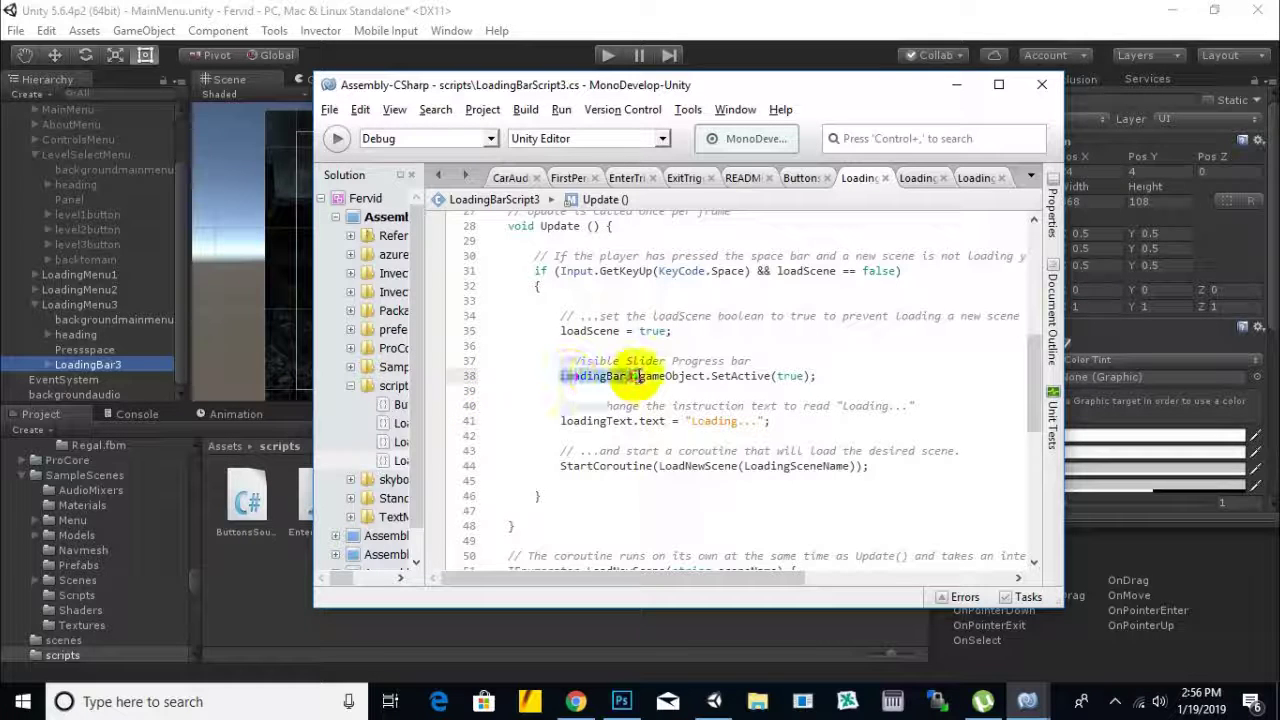
{"action": "left_click", "coordinate": [674, 377]}
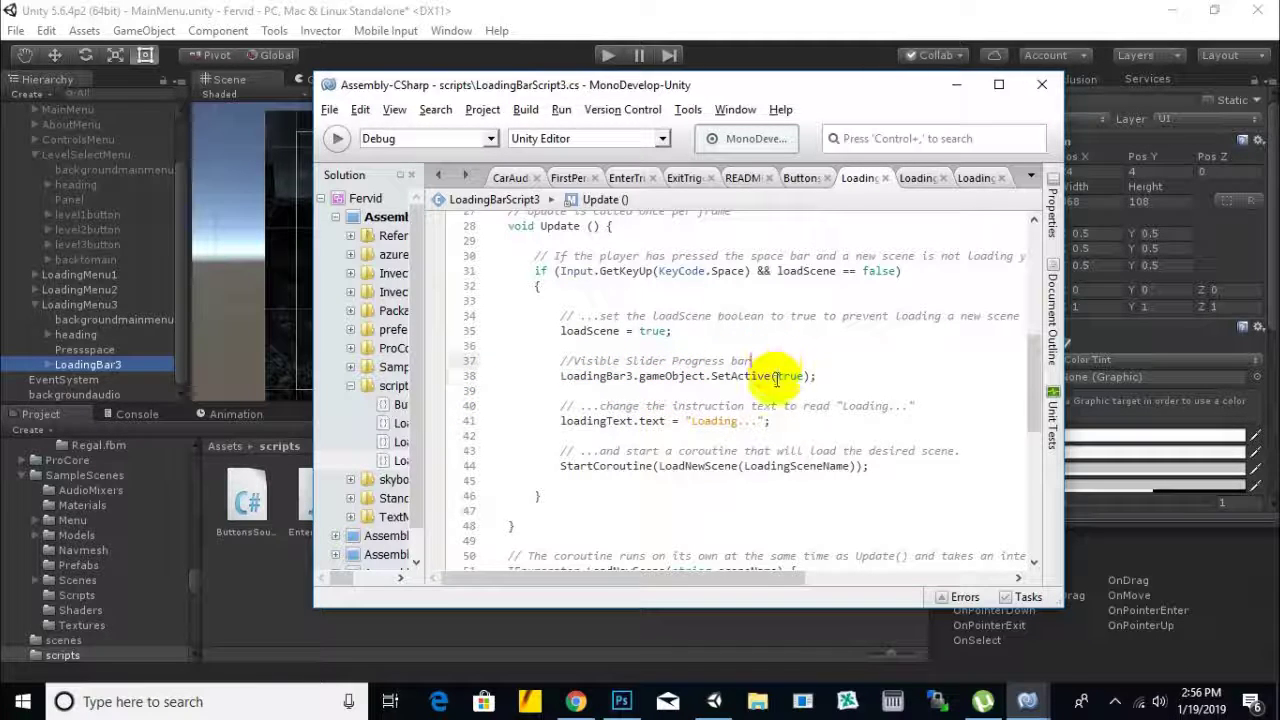
{"action": "left_click", "coordinate": [500, 376]}
{"action": "left_click", "coordinate": [561, 376]}
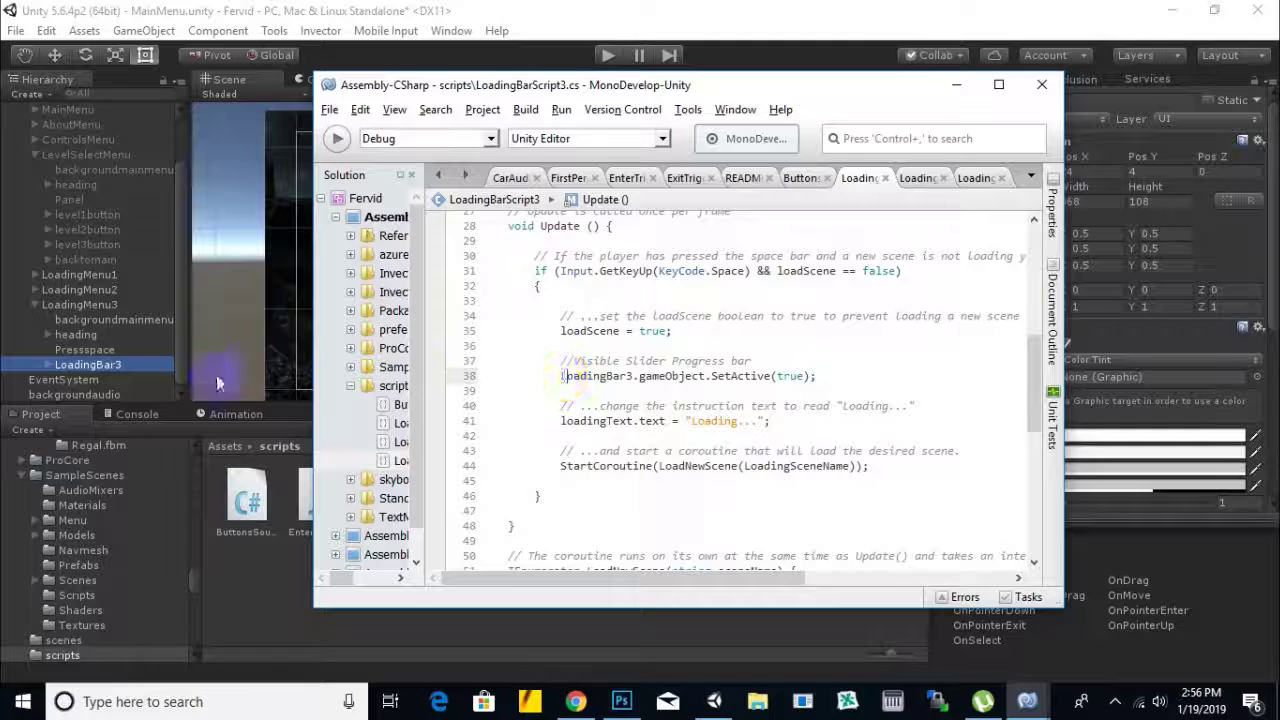
{"action": "left_click_drag", "start_coordinate": [848, 372], "coordinate": [553, 316]}
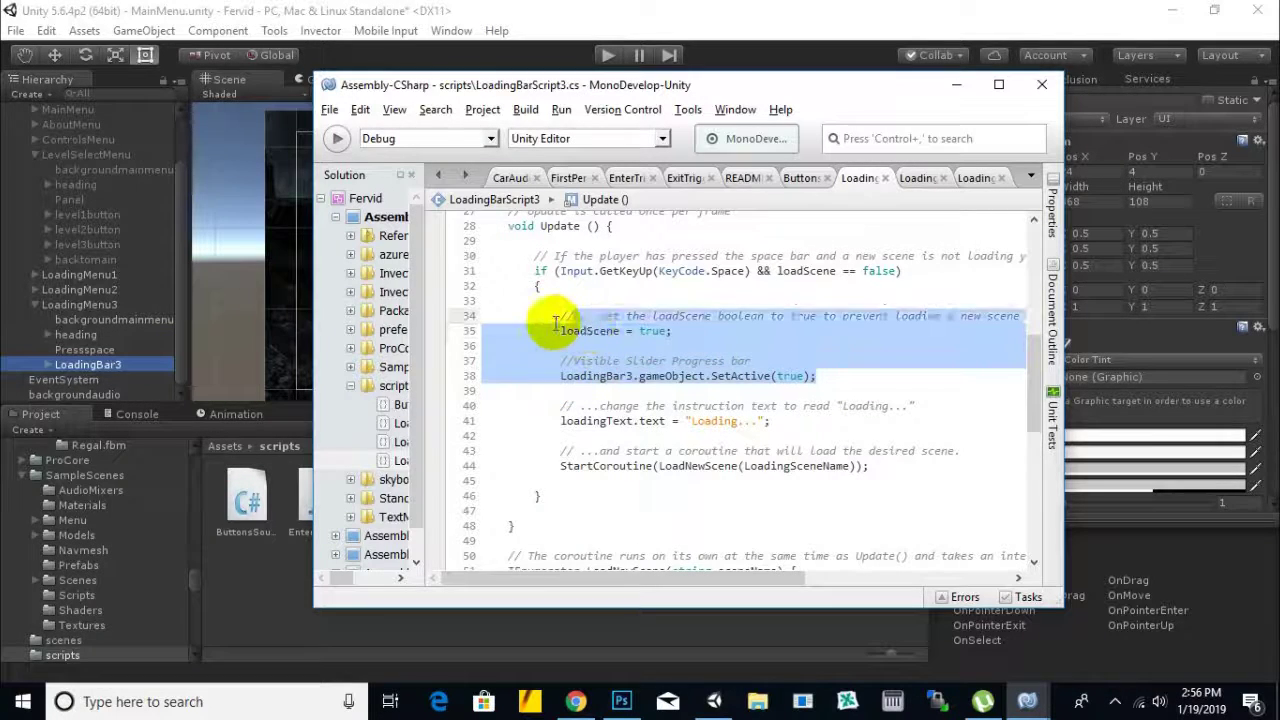
- Review the loadingText.text line in Update that sets the instruction text to "Loading..."
{"action": "left_click", "coordinate": [578, 400]}
{"action": "scroll", "coordinate": [568, 330], "scroll_direction": "down", "scroll_amount": 2}
{"action": "left_click", "coordinate": [562, 321]}
{"action": "left_click_drag", "start_coordinate": [684, 328], "coordinate": [768, 322]}
{"action": "left_click", "coordinate": [573, 339]}
{"action": "left_click_drag", "start_coordinate": [562, 322], "coordinate": [758, 321]}
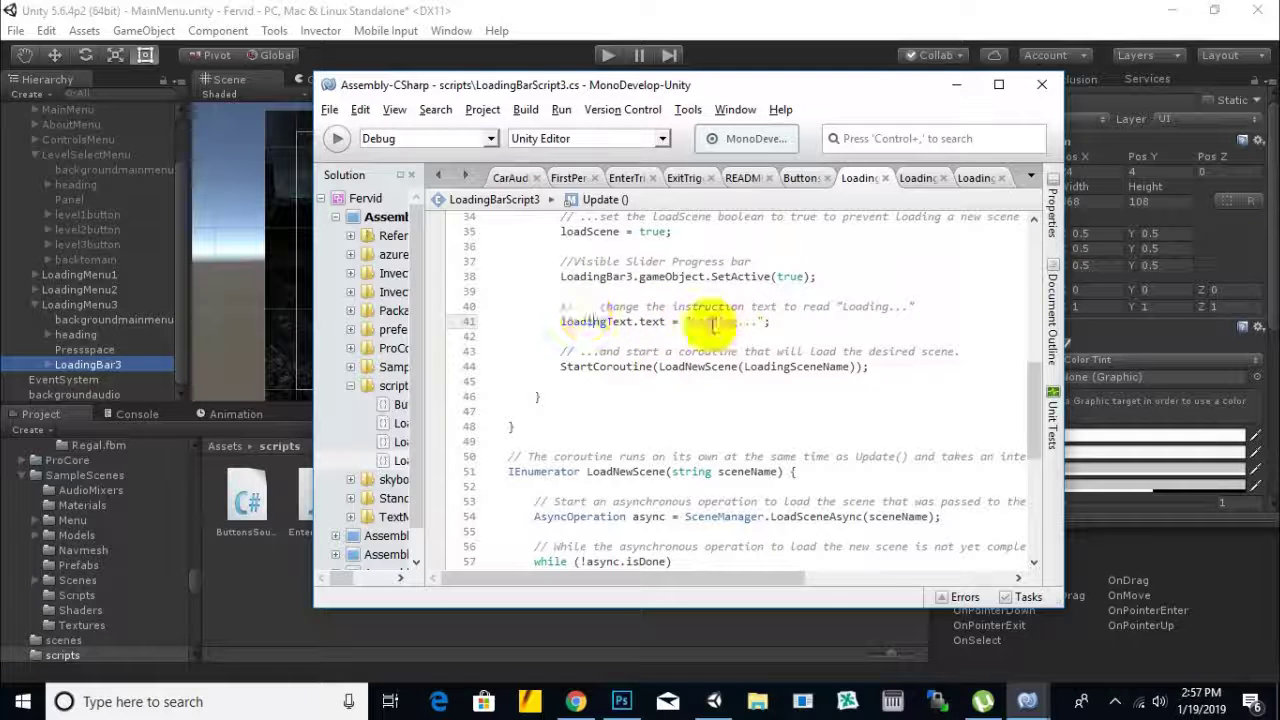
{"action": "scroll", "coordinate": [600, 330], "scroll_direction": "up", "scroll_amount": 2}
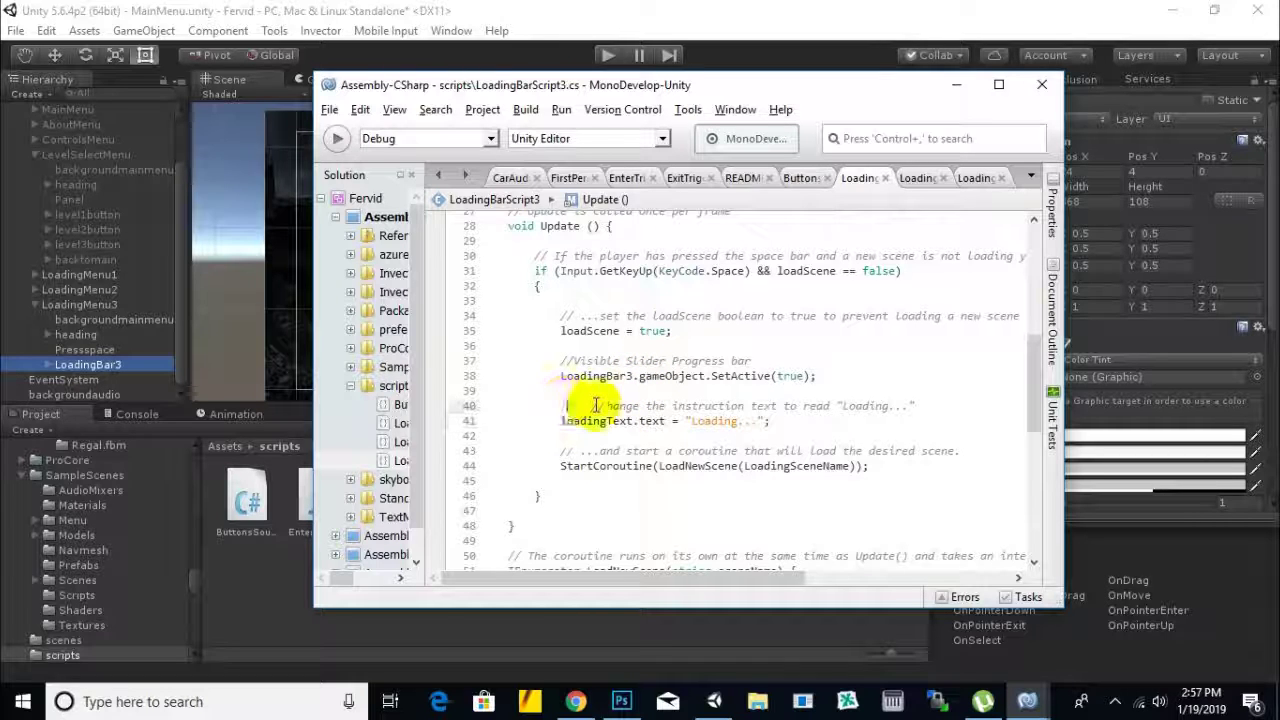
{"action": "left_click_drag", "start_coordinate": [690, 420], "coordinate": [757, 420]}
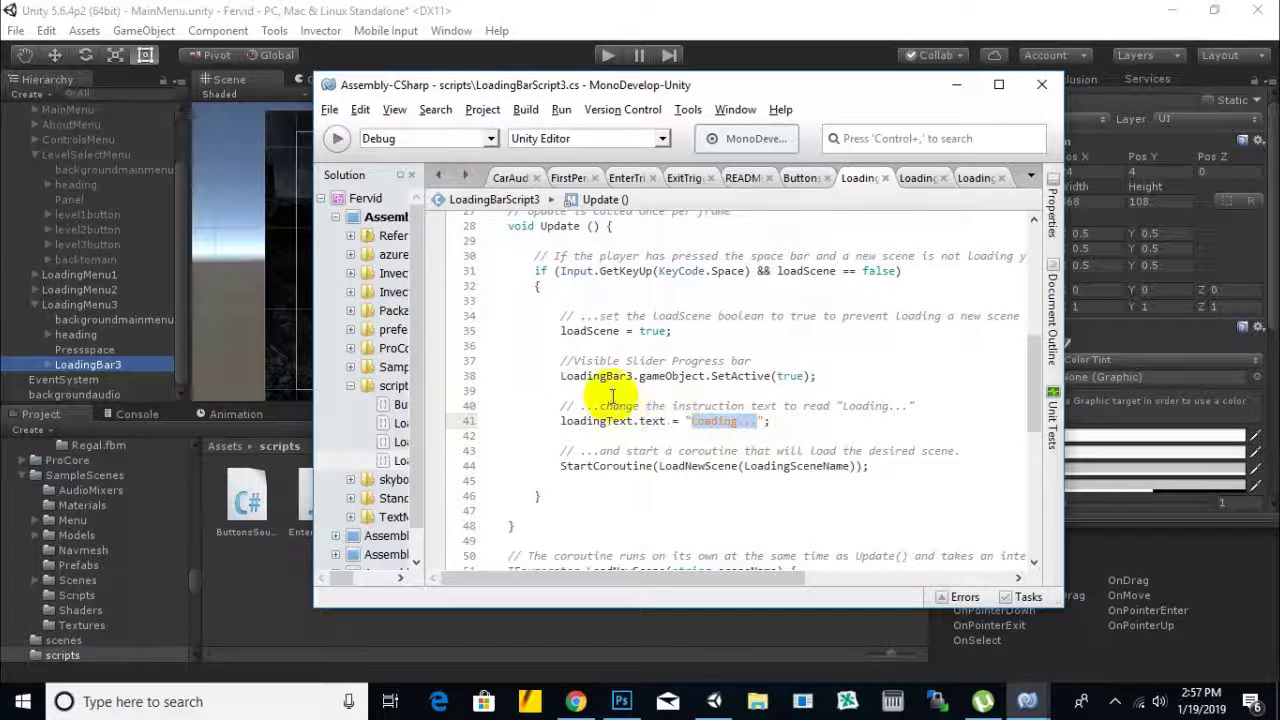
- Examine the LoadNewScene coroutine in LoadingBarScript3, including the LoadSceneAsync call and the progress loop
{"action": "scroll", "coordinate": [600, 420], "scroll_direction": "down", "scroll_amount": 2}
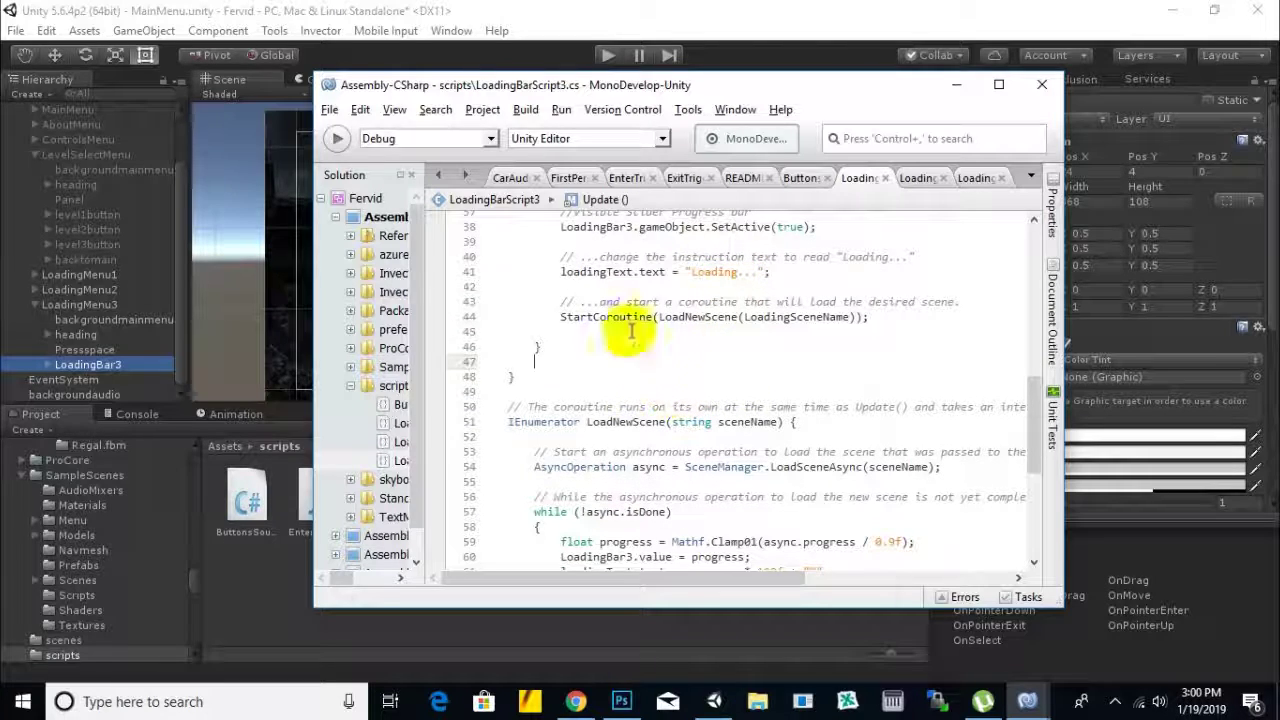
{"action": "scroll", "coordinate": [690, 380], "scroll_direction": "down", "scroll_amount": 1}
{"action": "scroll", "coordinate": [545, 370], "scroll_direction": "down", "scroll_amount": 2}
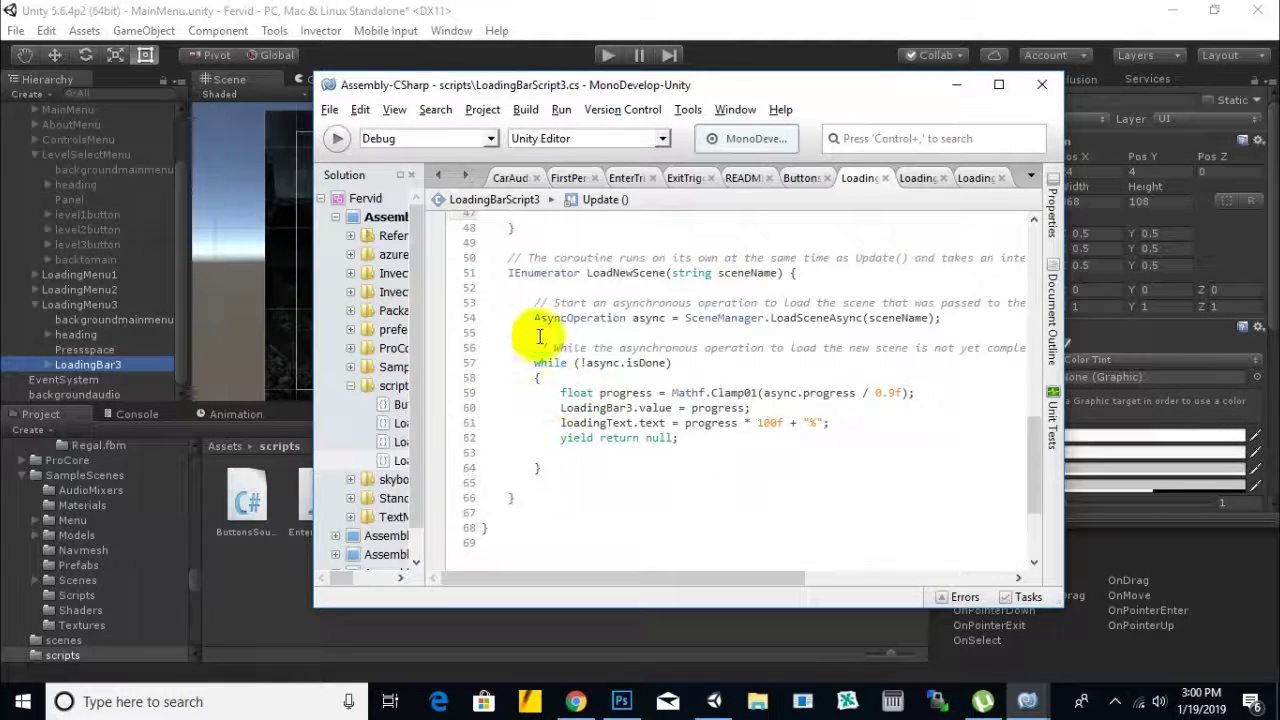
{"action": "left_click_drag", "start_coordinate": [510, 257], "coordinate": [766, 486]}
{"action": "left_click_drag", "start_coordinate": [705, 579], "coordinate": [640, 575]}
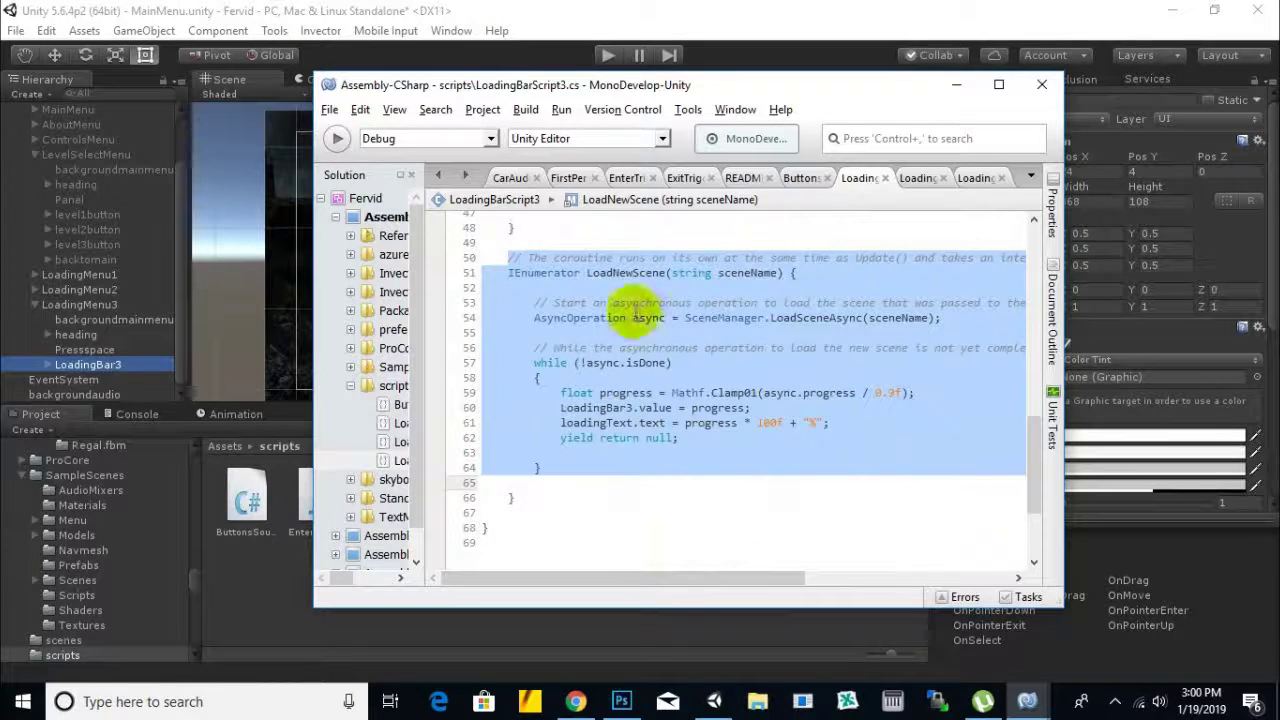
{"action": "scroll", "coordinate": [630, 320], "scroll_direction": "up", "scroll_amount": 1}
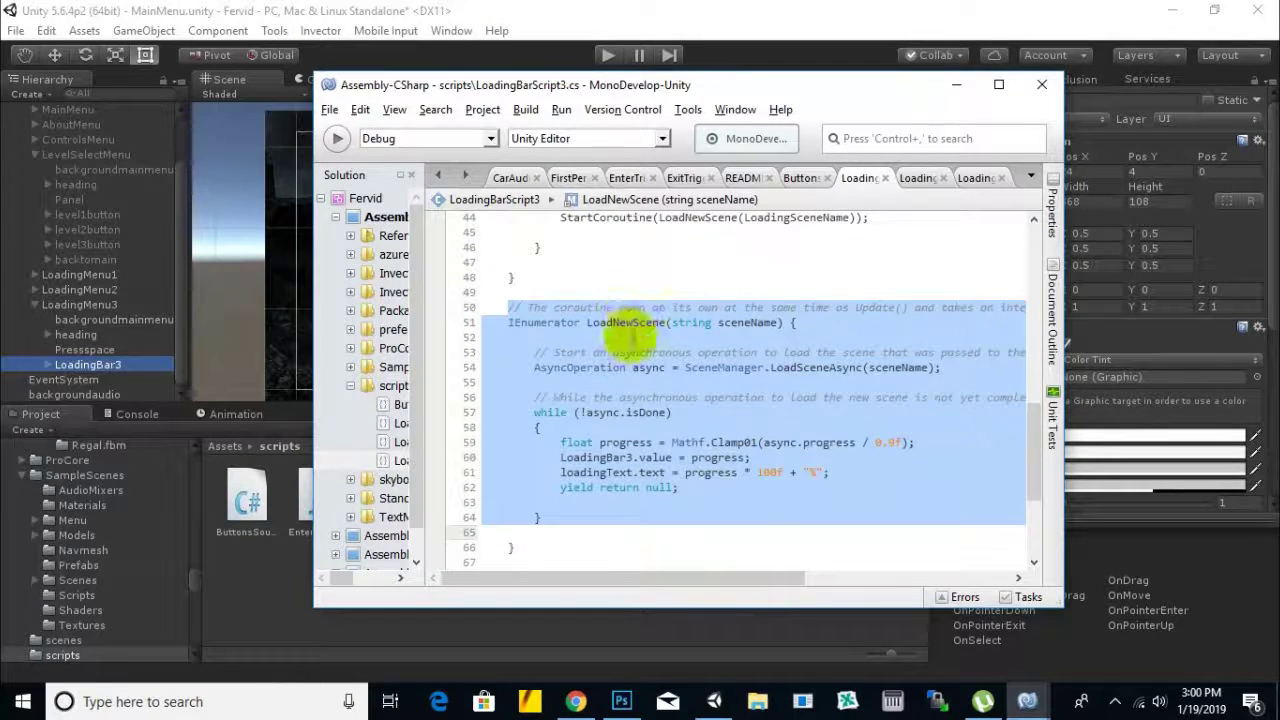
{"action": "left_click", "coordinate": [541, 367]}
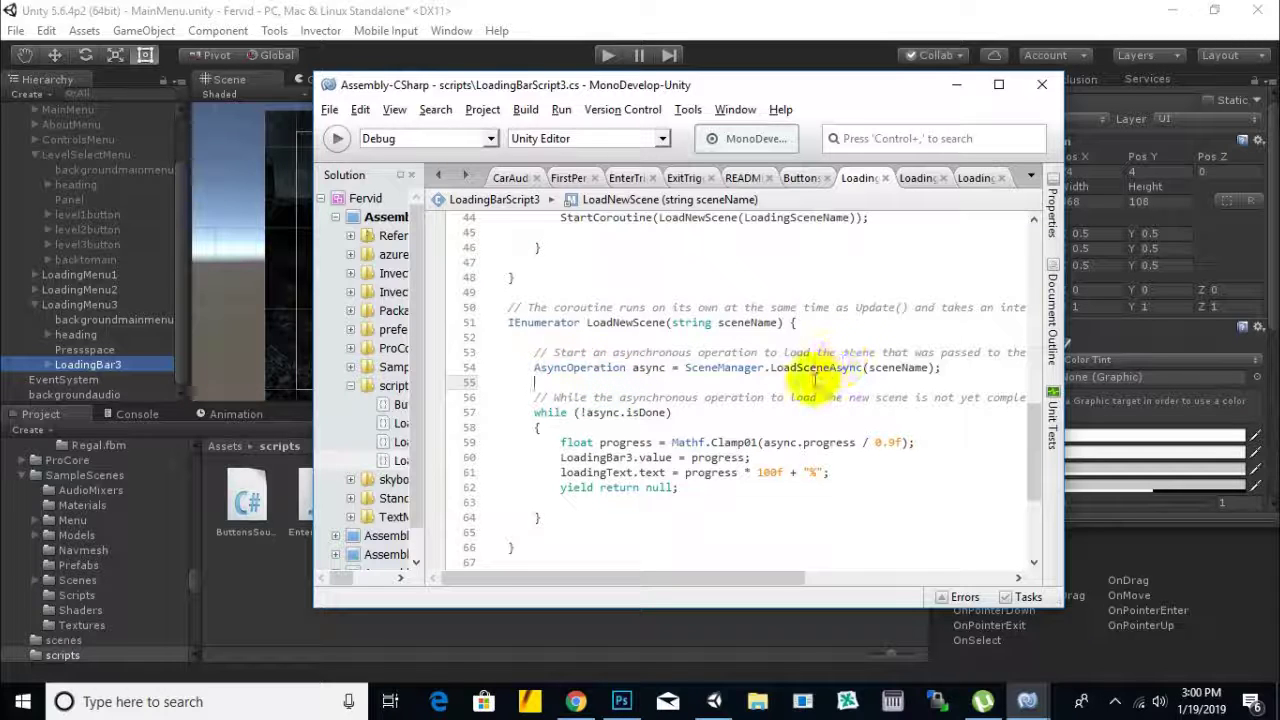
{"action": "left_click_drag", "start_coordinate": [510, 314], "coordinate": [560, 280]}
{"action": "left_click", "coordinate": [712, 470]}
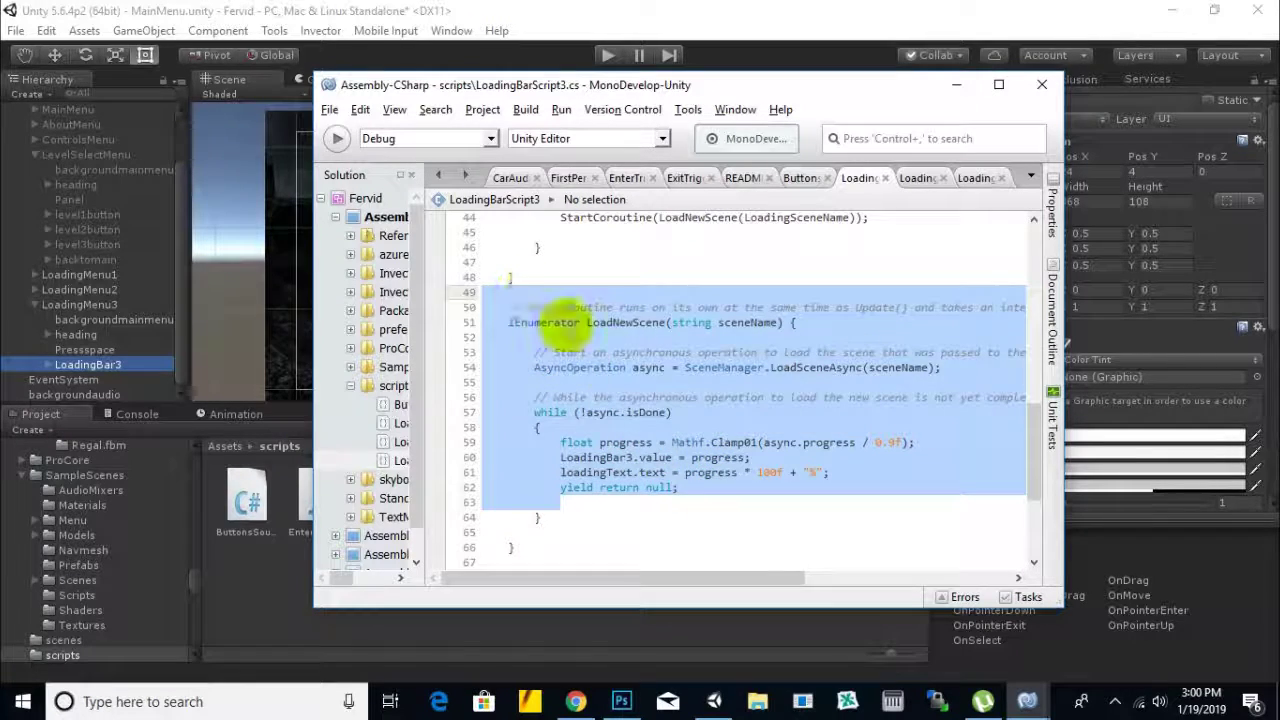
{"action": "left_click", "coordinate": [630, 385]}
- Return to the variable declarations in LoadingBarScript3, then switch to Unity and view the whole loading screen in the scene
{"action": "scroll", "coordinate": [612, 388], "scroll_direction": "up", "scroll_amount": 12}
{"action": "scroll", "coordinate": [618, 390], "scroll_direction": "up", "scroll_amount": 2}
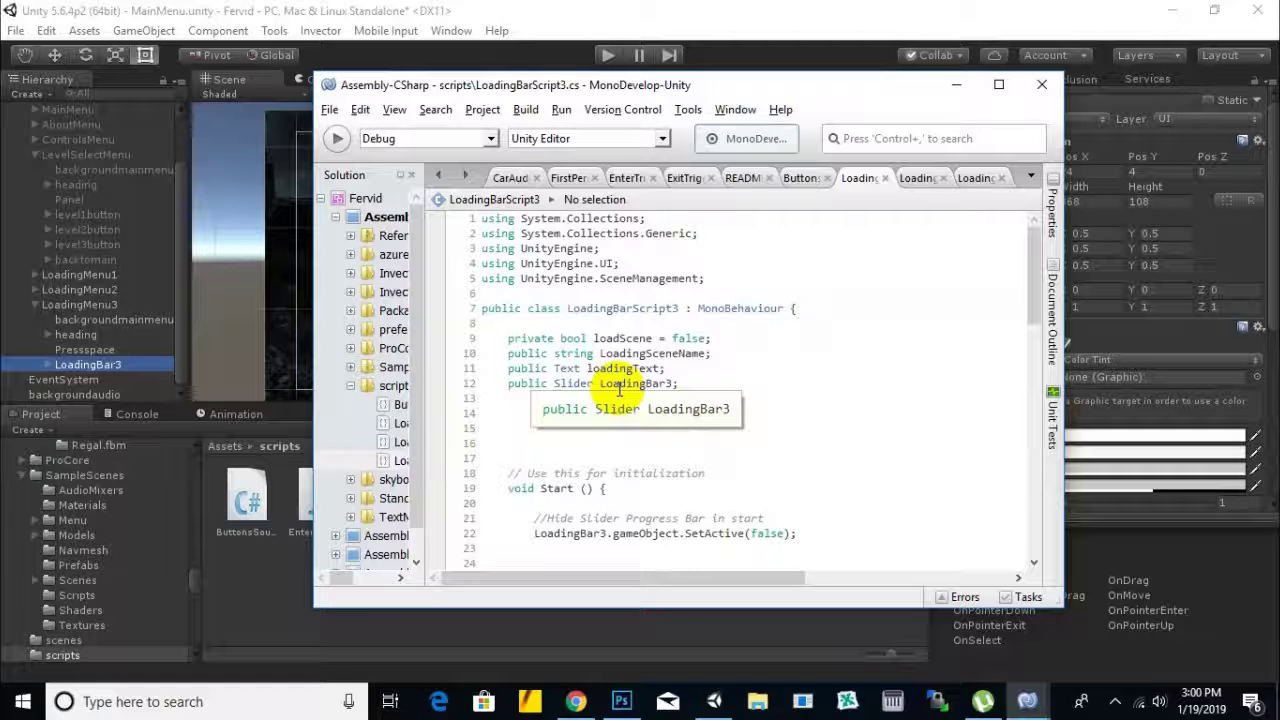
{"action": "left_click_drag", "start_coordinate": [808, 86], "coordinate": [860, 86]}
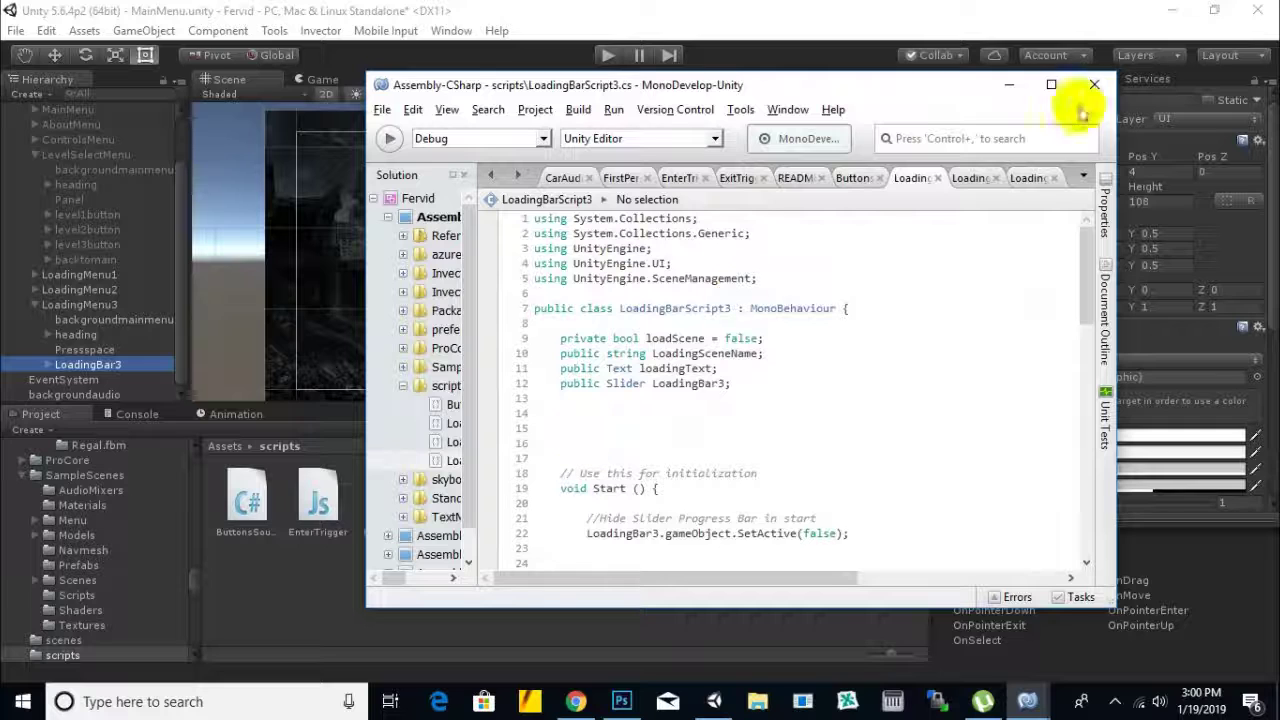
{"action": "left_click", "coordinate": [1010, 85]}
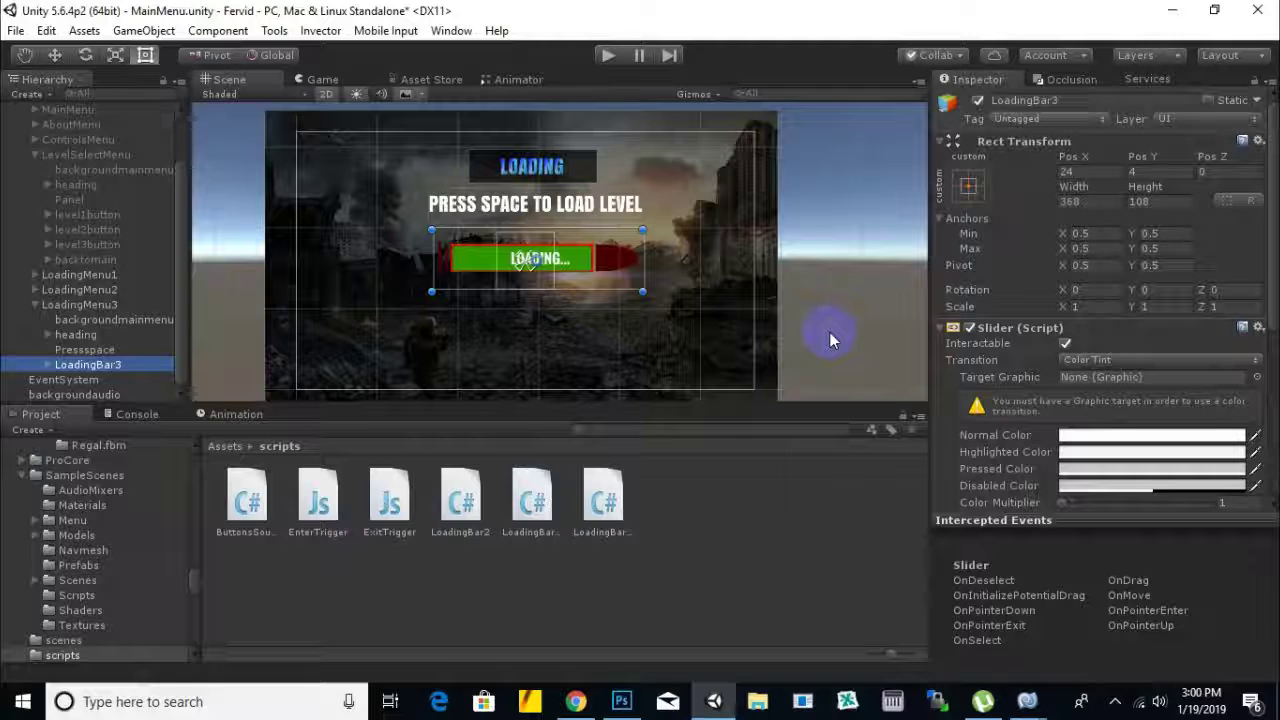
{"action": "scroll", "coordinate": [481, 340], "scroll_direction": "down", "scroll_amount": 1}
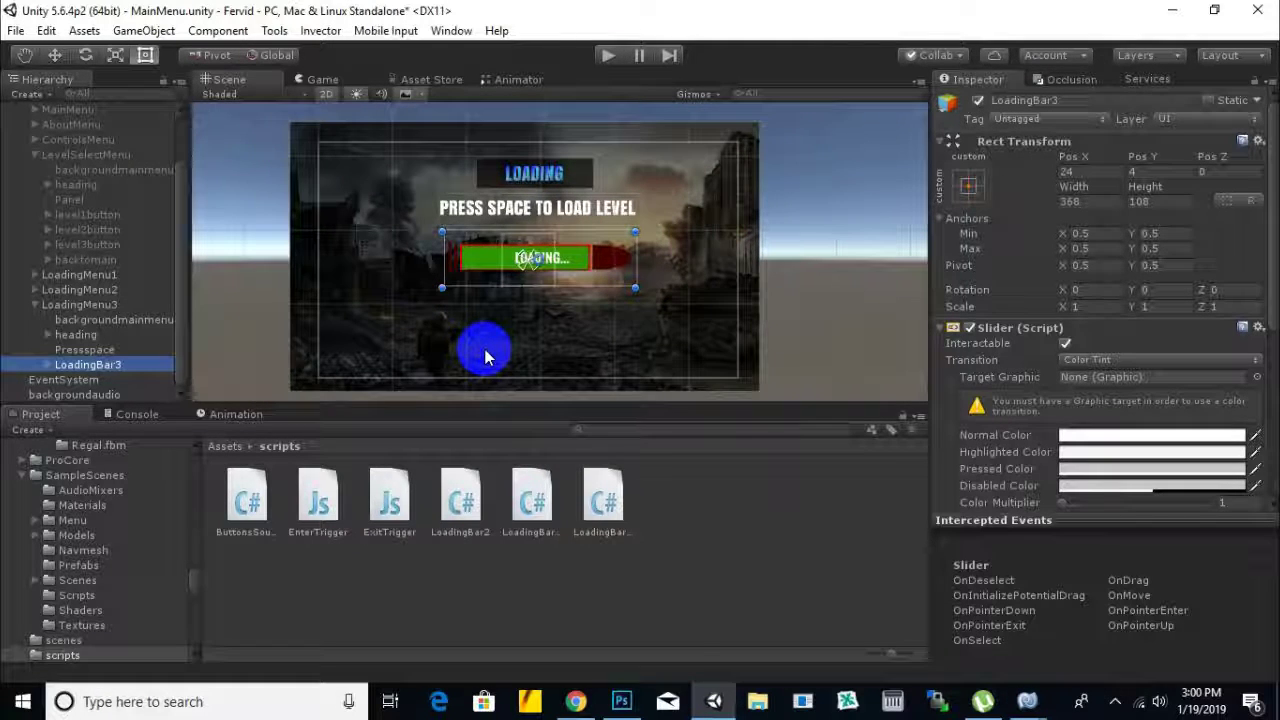
{"action": "scroll", "coordinate": [855, 252], "scroll_direction": "down", "scroll_amount": 2}
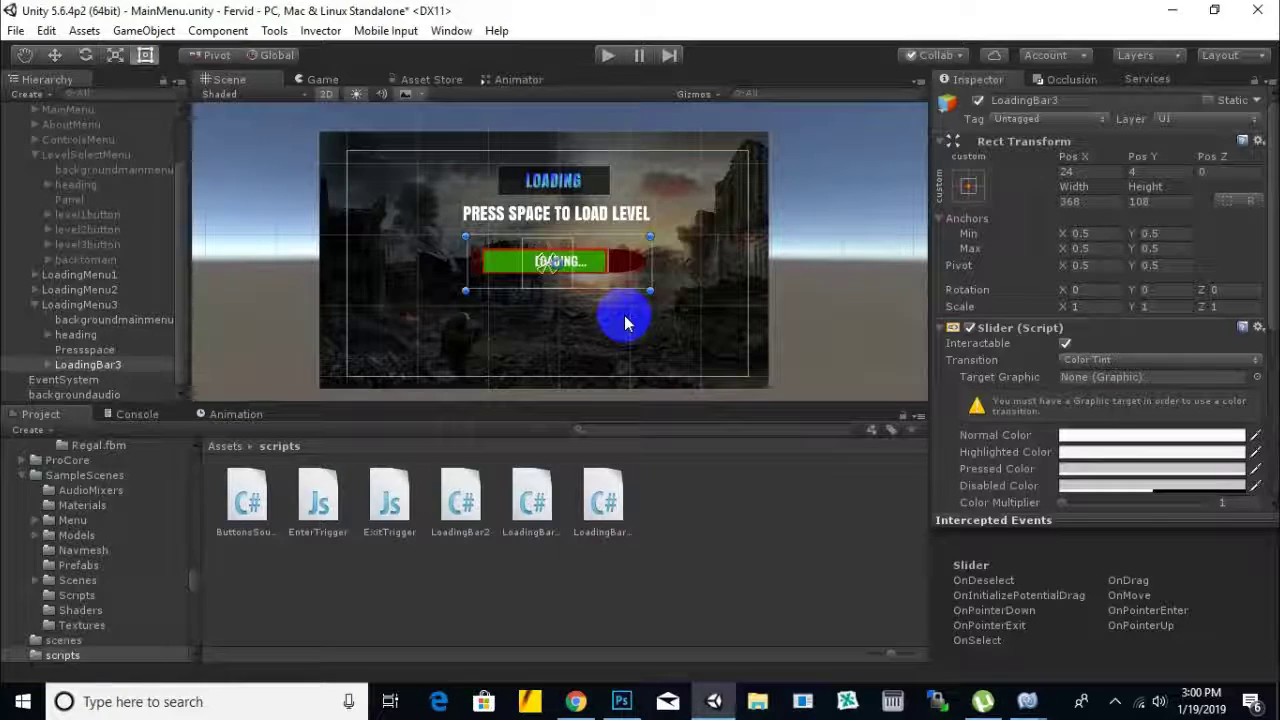
- Switch back to LoadingBarScript3 in MonoDevelop and skim the code through to the end of the file
{"action": "mouse_move", "coordinate": [1050, 698]}
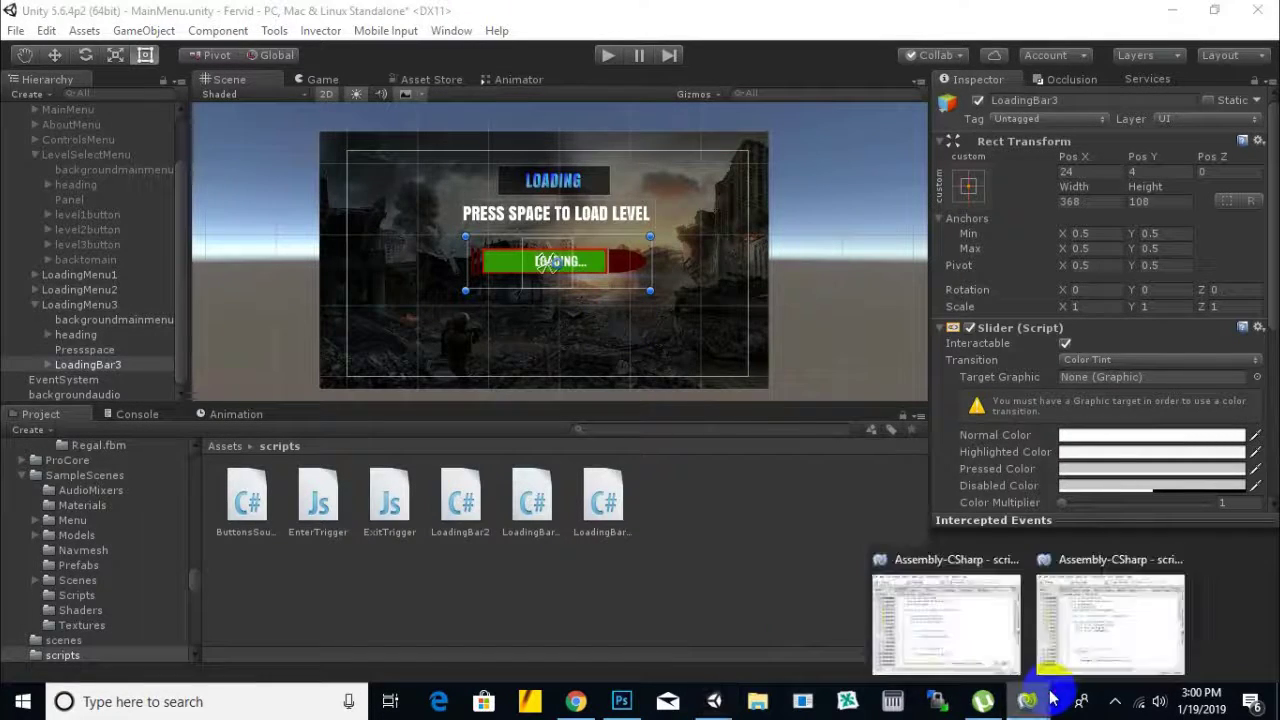
{"action": "left_click", "coordinate": [1045, 622]}
{"action": "scroll", "coordinate": [801, 357], "scroll_direction": "down", "scroll_amount": 6}
{"action": "scroll", "coordinate": [801, 357], "scroll_direction": "down", "scroll_amount": 5}
{"action": "scroll", "coordinate": [862, 464], "scroll_direction": "down", "scroll_amount": 5}
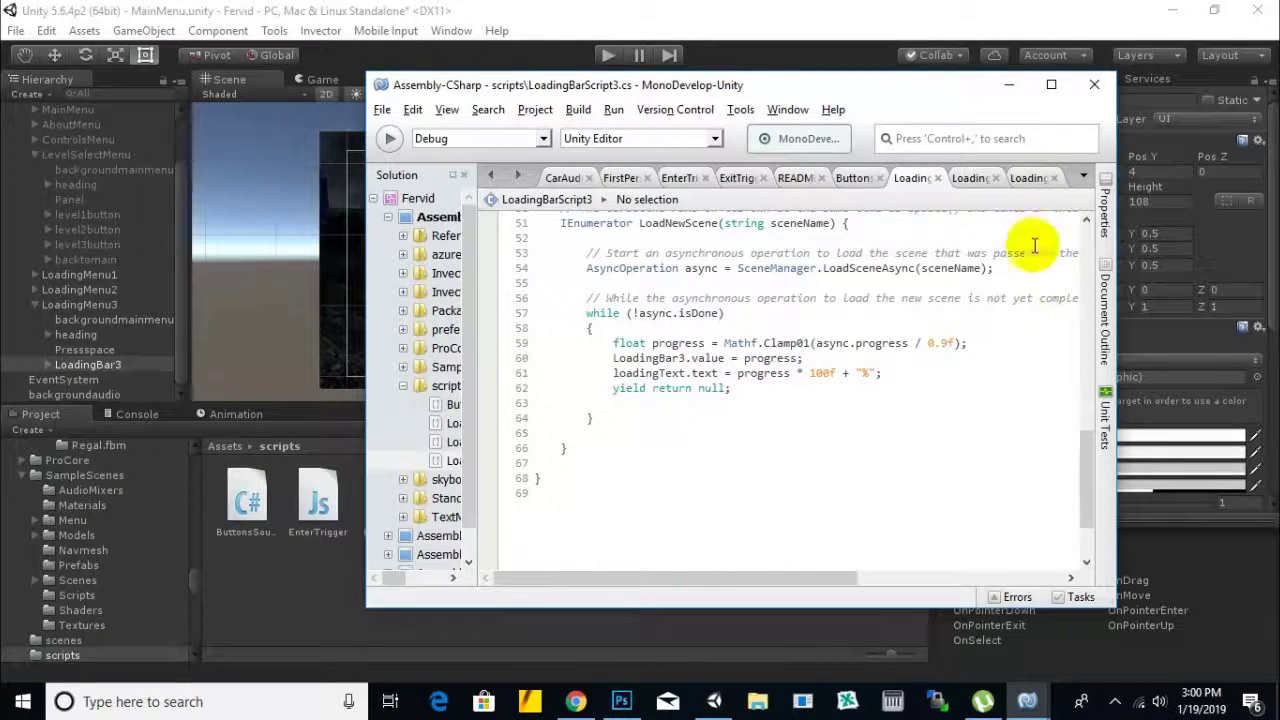
- Switch to Unity, collapse LoadingMenu3 in the hierarchy and select LoadingMenu1
{"action": "left_click", "coordinate": [1011, 92]}
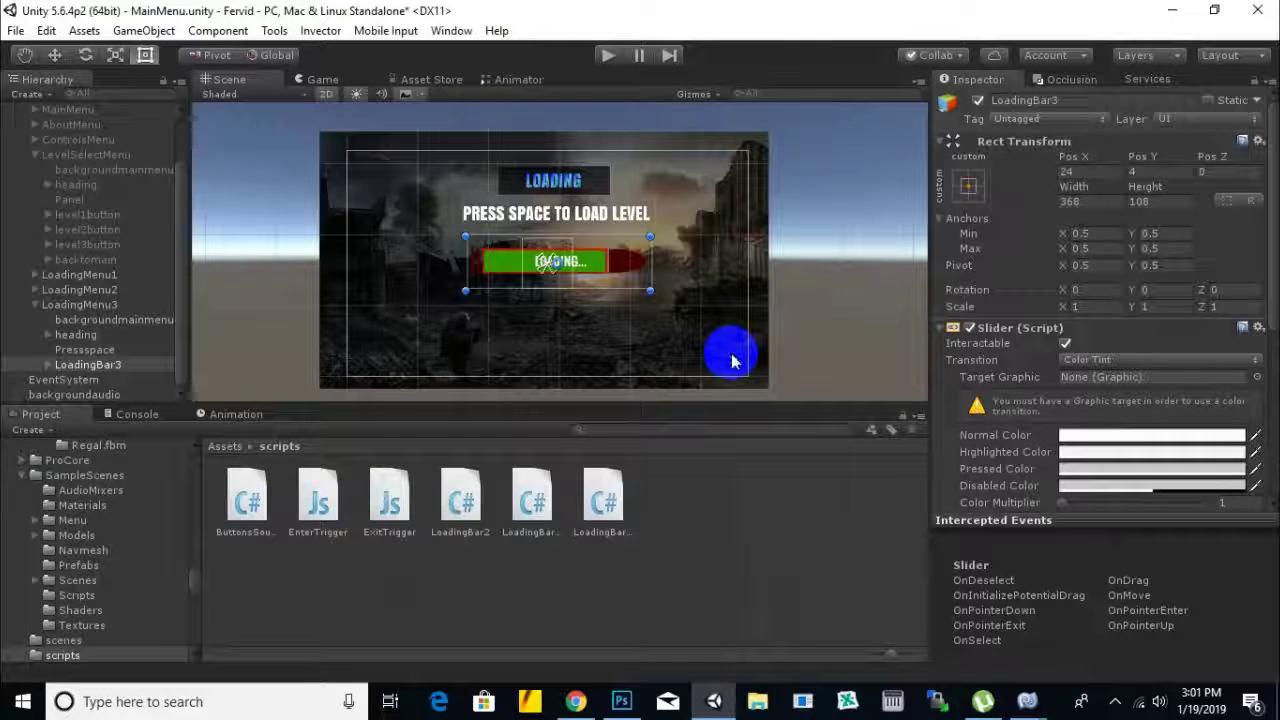
{"action": "left_click", "coordinate": [35, 304]}
{"action": "left_click", "coordinate": [80, 335]}
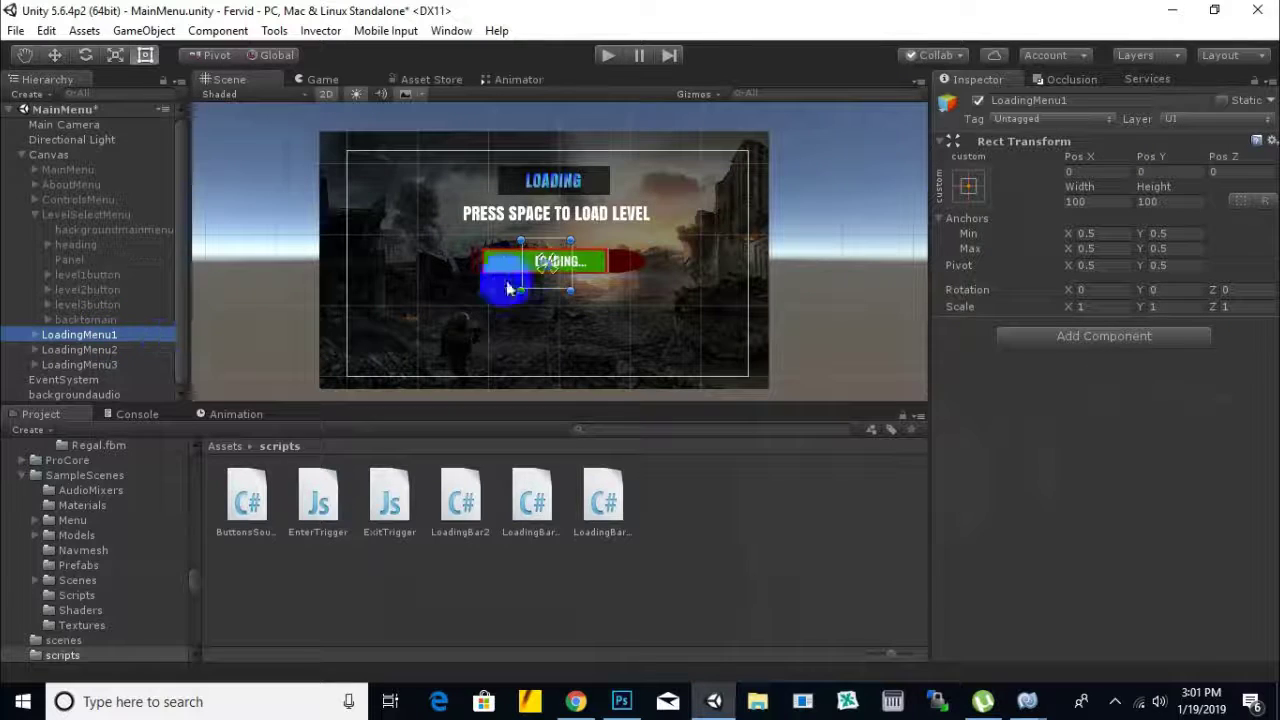
- Attach LoadingBarScript1 to LoadingMenu1 and set its loading scene name to Level1
{"action": "left_click", "coordinate": [35, 335]}
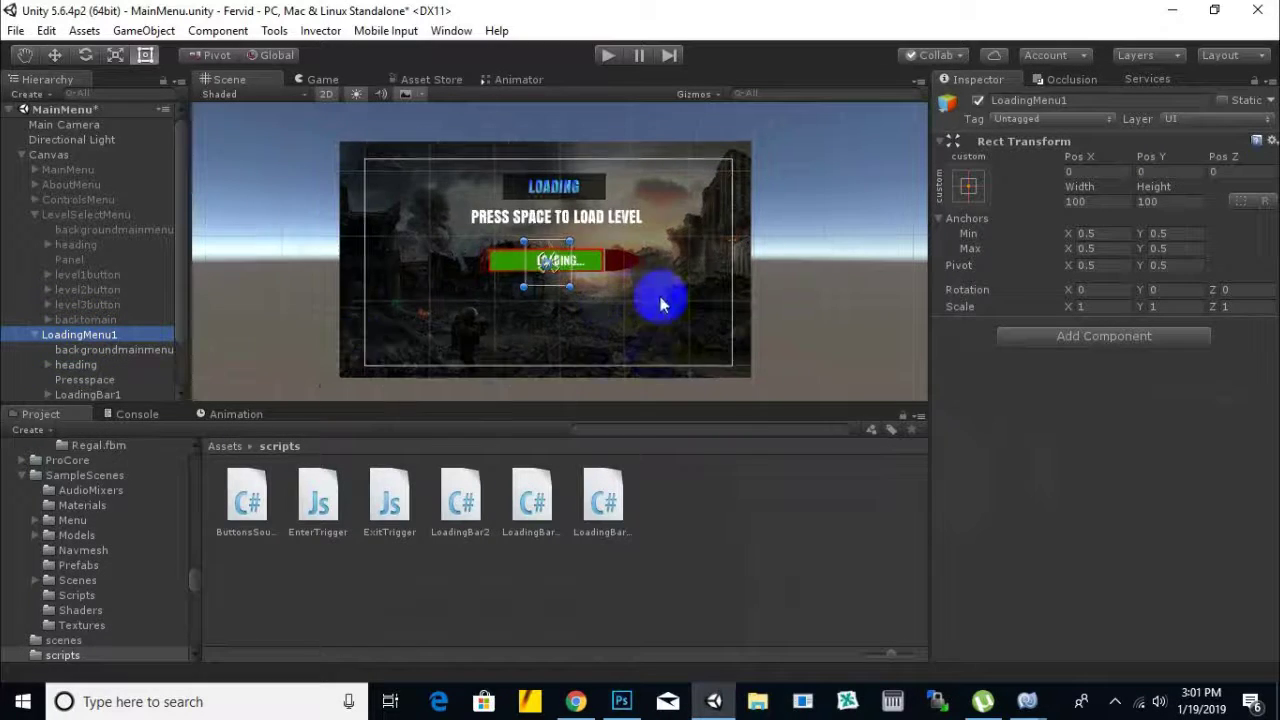
{"action": "left_click", "coordinate": [535, 508]}
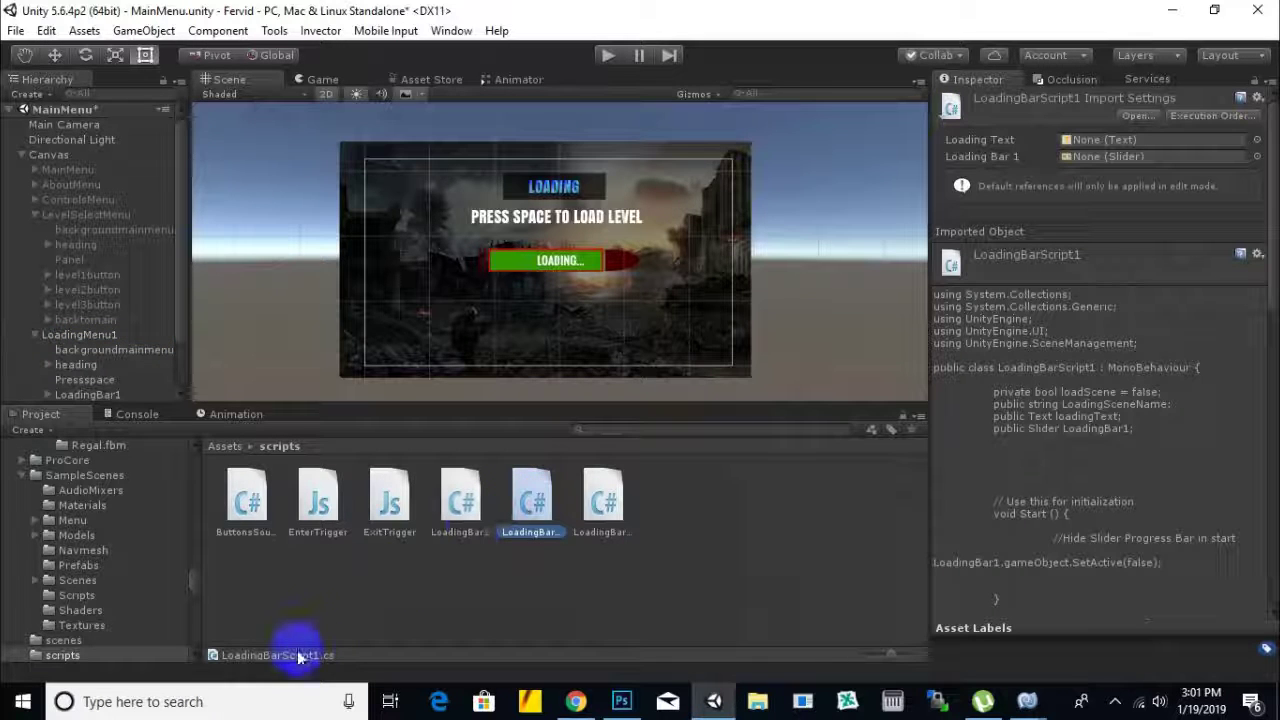
{"action": "left_click_drag", "start_coordinate": [531, 510], "coordinate": [104, 335]}
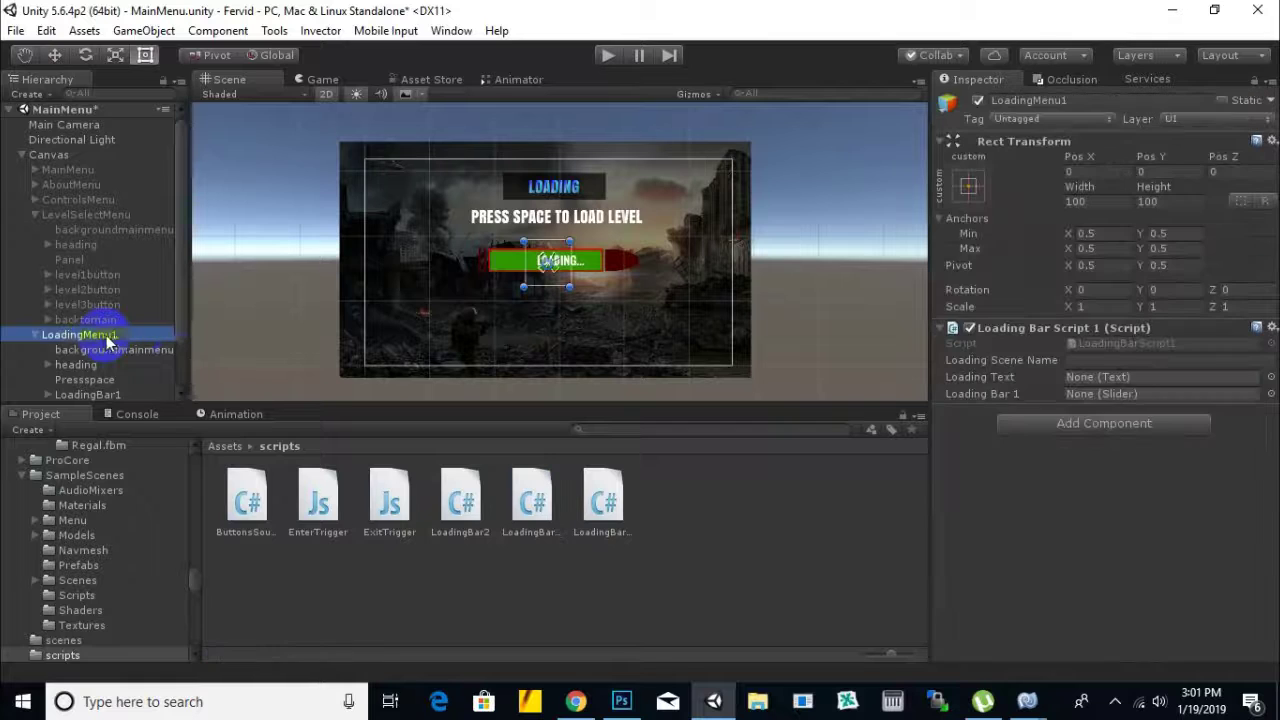
{"action": "scroll", "coordinate": [130, 325], "scroll_direction": "down", "scroll_amount": 2}
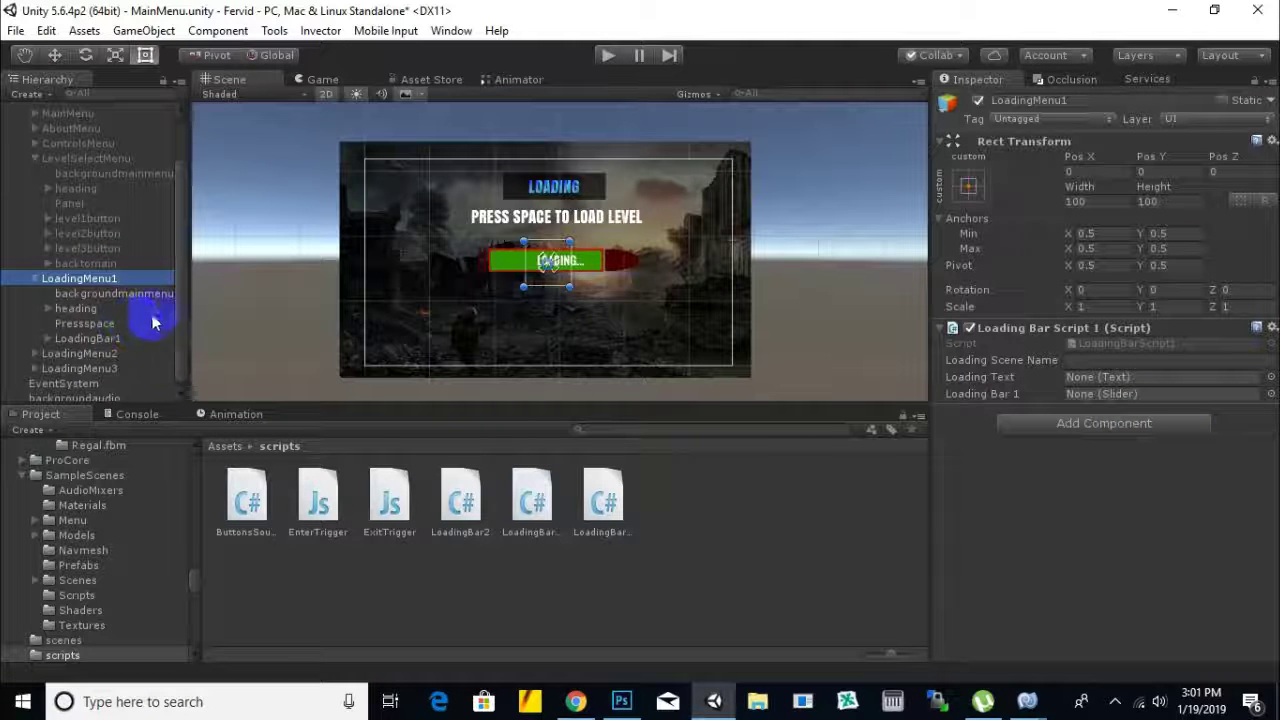
{"action": "left_click", "coordinate": [1125, 360]}
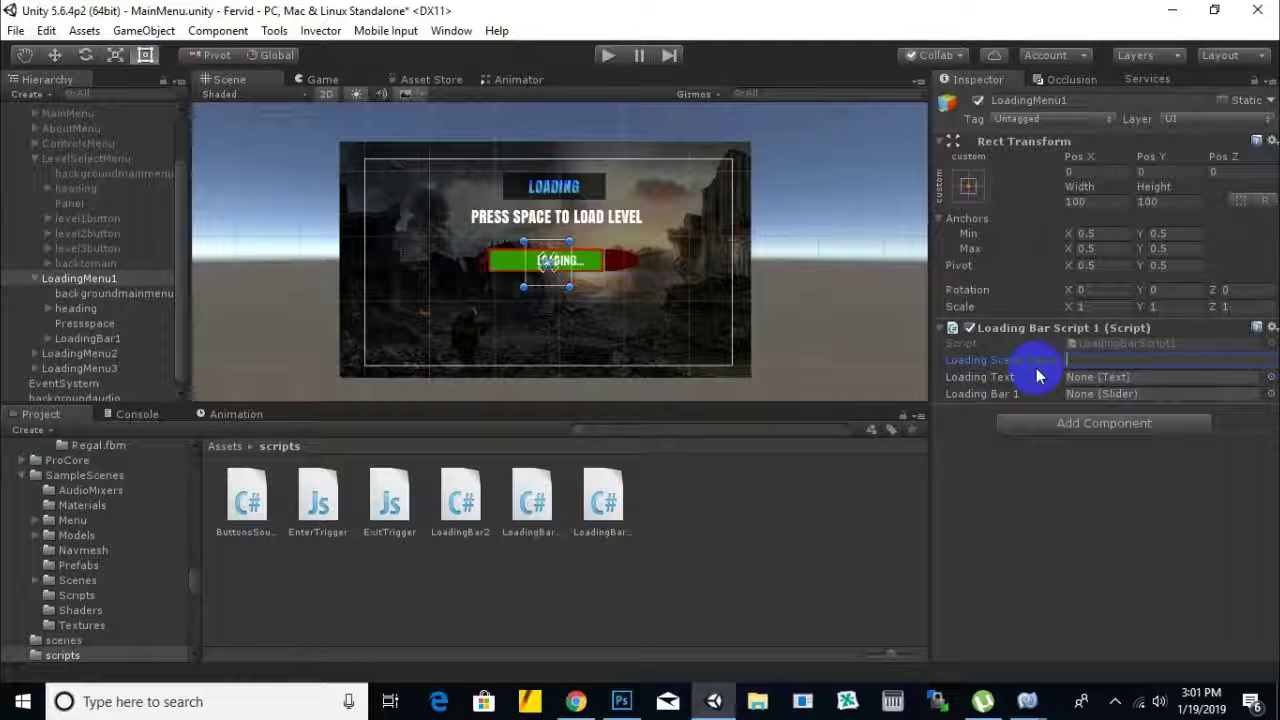
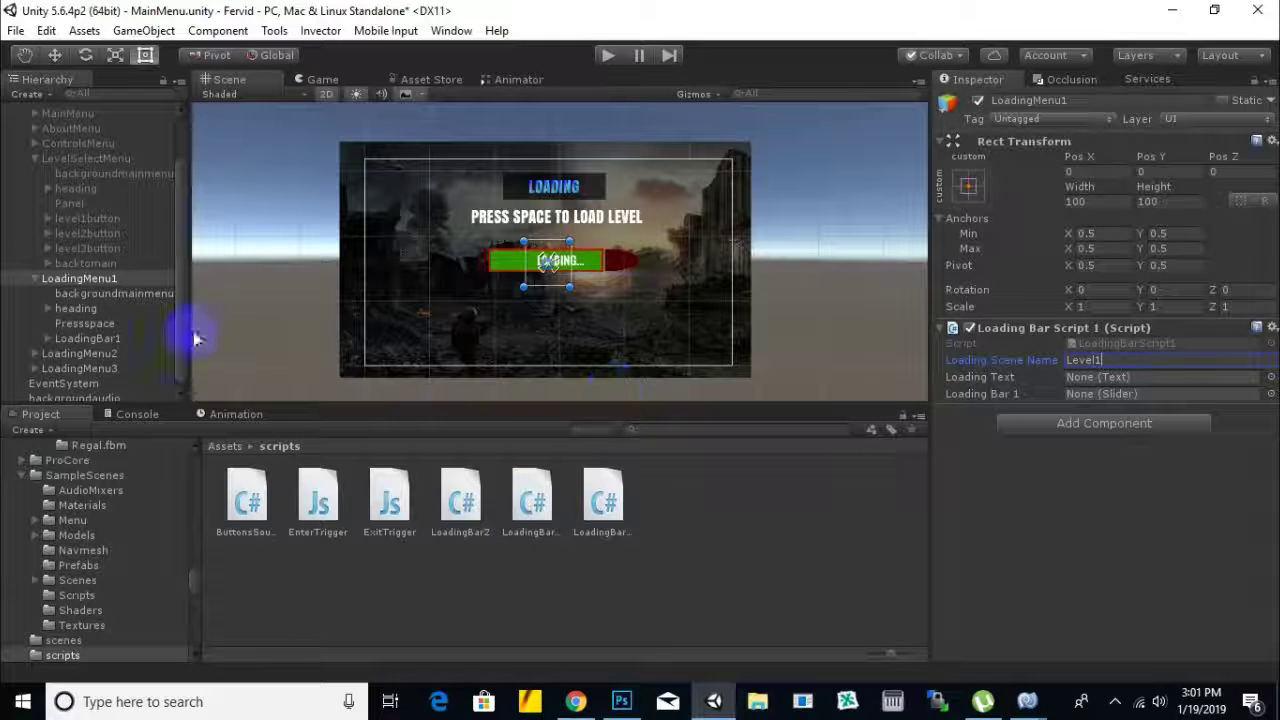
- Assign LoadingBar1's Text child as the loading text and LoadingBar1 as the slider in LoadingMenu1's script, then collapse LoadingMenu1
{"action": "left_click", "coordinate": [47, 338]}
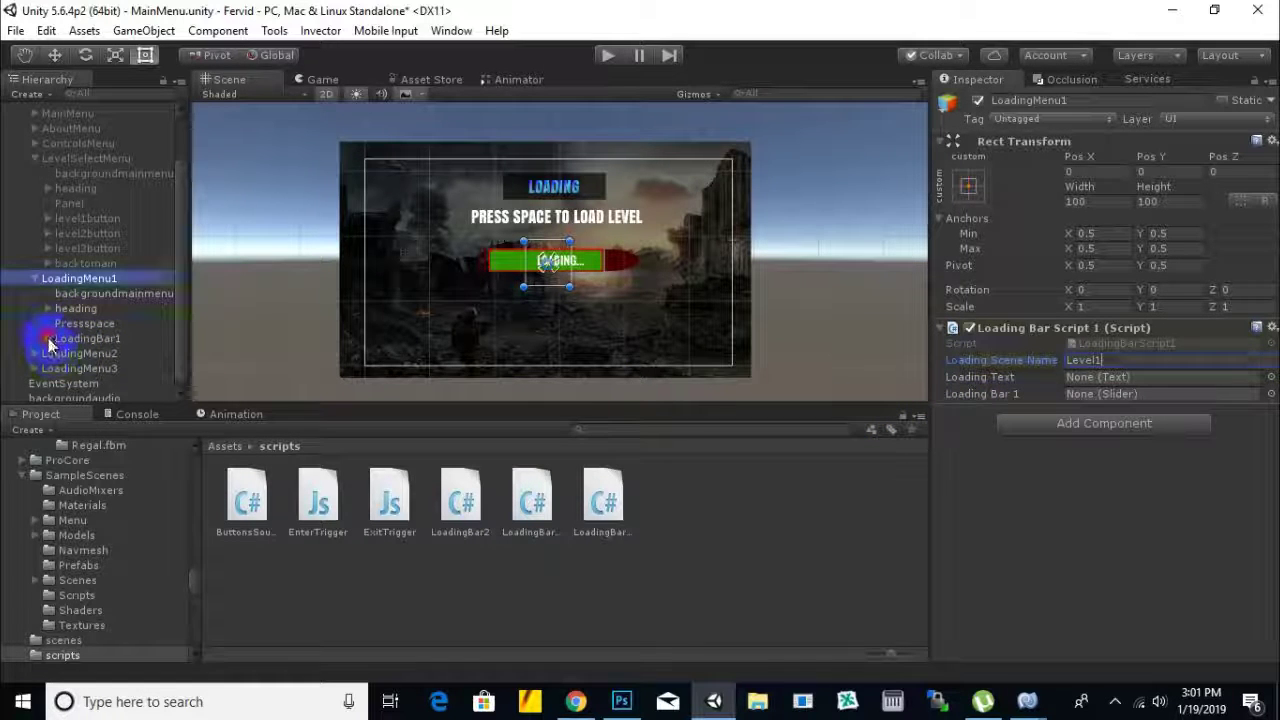
{"action": "scroll", "coordinate": [100, 350], "scroll_direction": "down", "scroll_amount": 3}
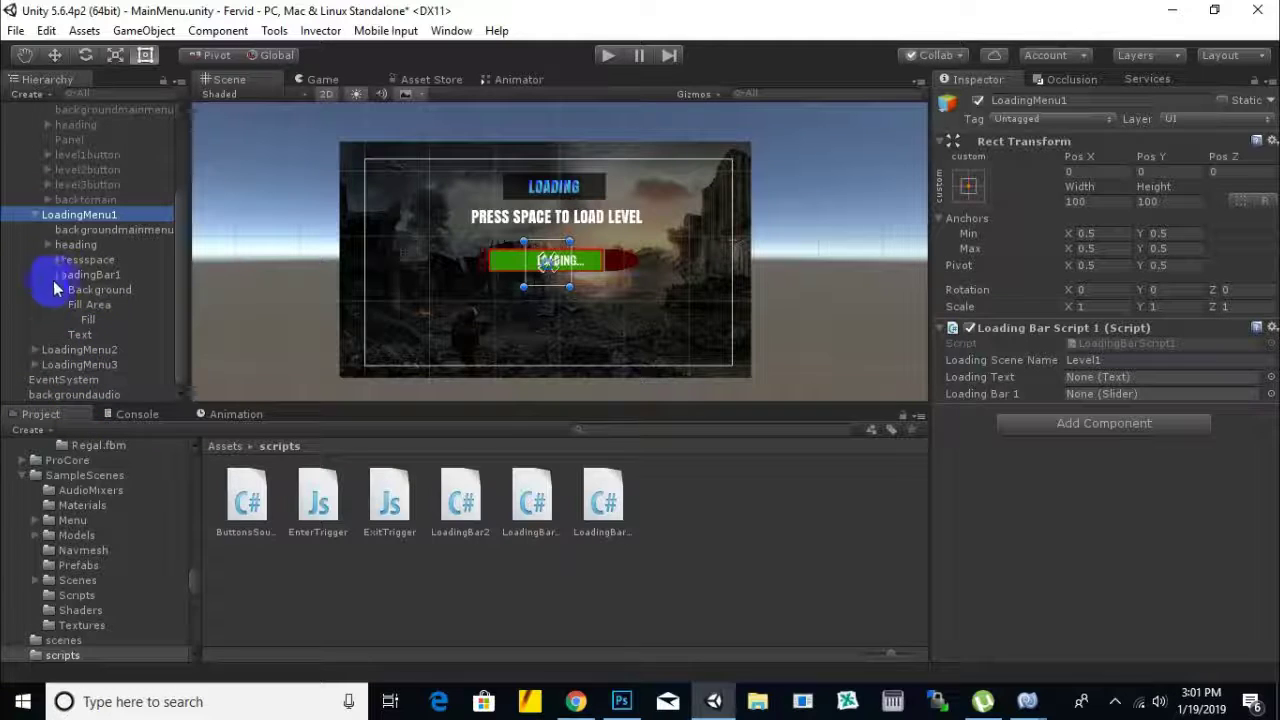
{"action": "left_click_drag", "start_coordinate": [84, 335], "coordinate": [1115, 377]}
{"action": "left_click_drag", "start_coordinate": [90, 285], "coordinate": [1073, 400]}
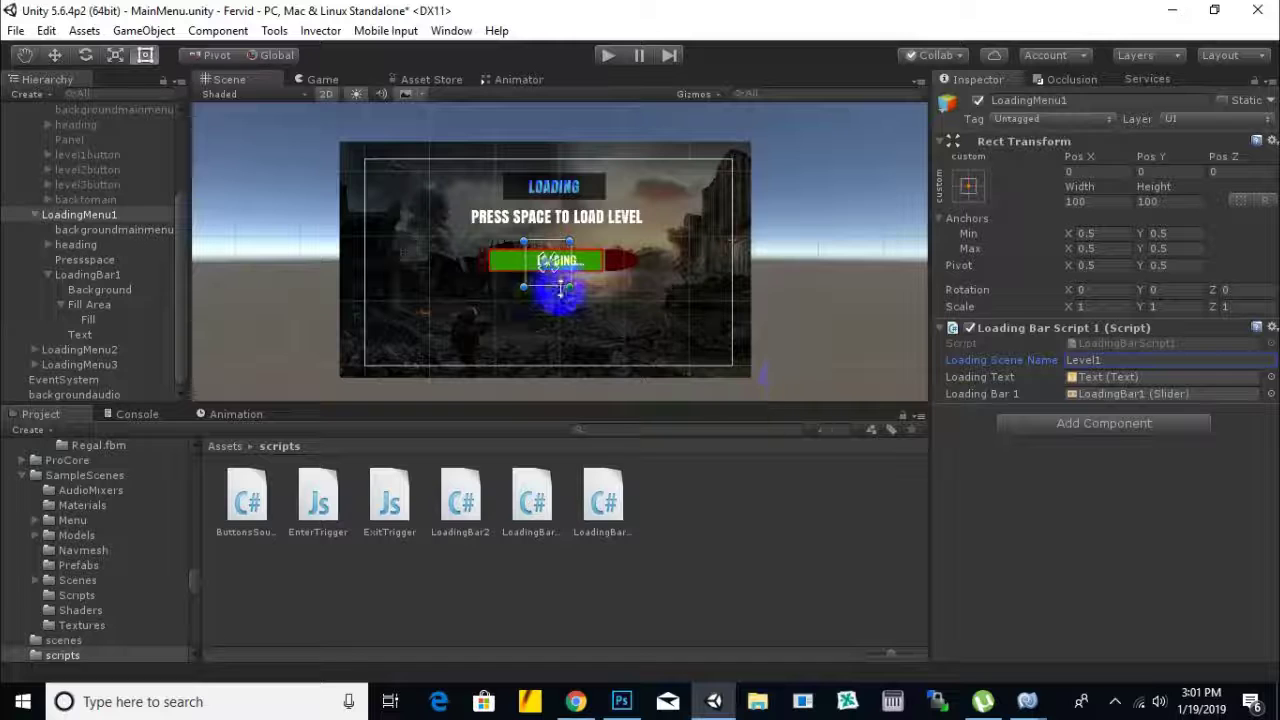
{"action": "left_click", "coordinate": [35, 214]}
- Attach the LoadingBar2 script to LoadingMenu2 and set its loading scene name to Level2
{"action": "left_click", "coordinate": [79, 349]}
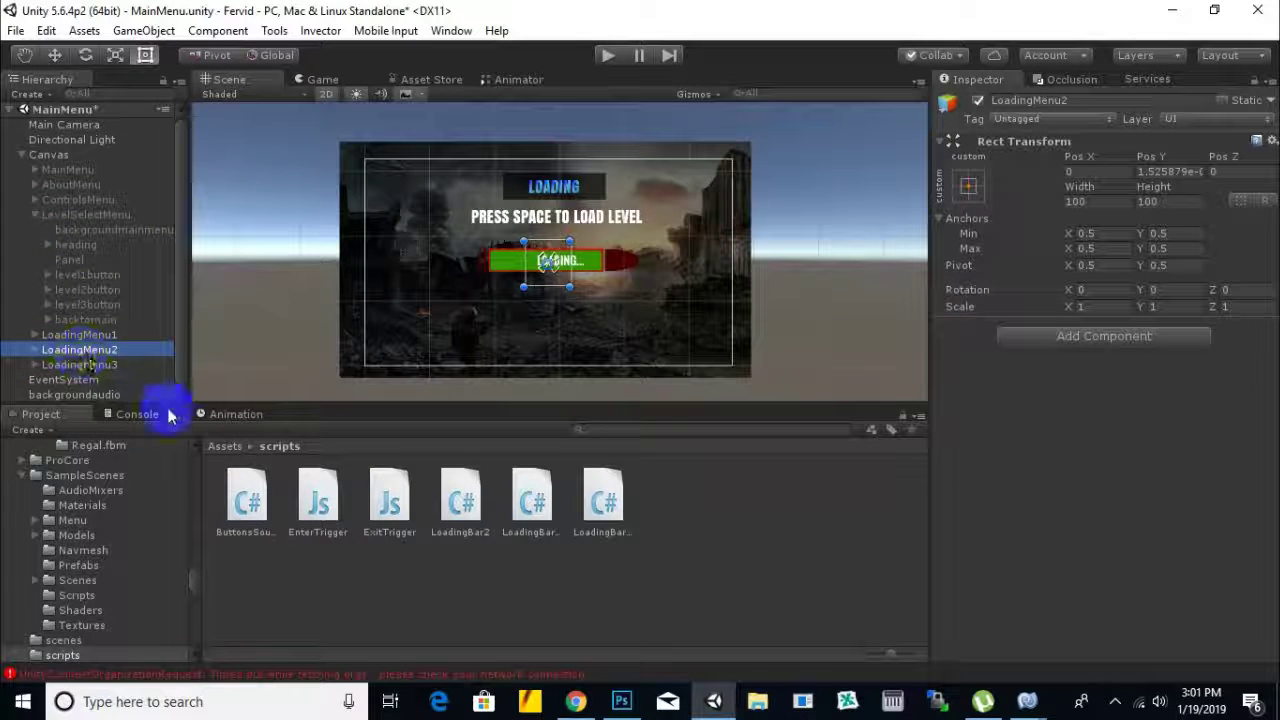
{"action": "left_click_drag", "start_coordinate": [460, 502], "coordinate": [125, 350]}
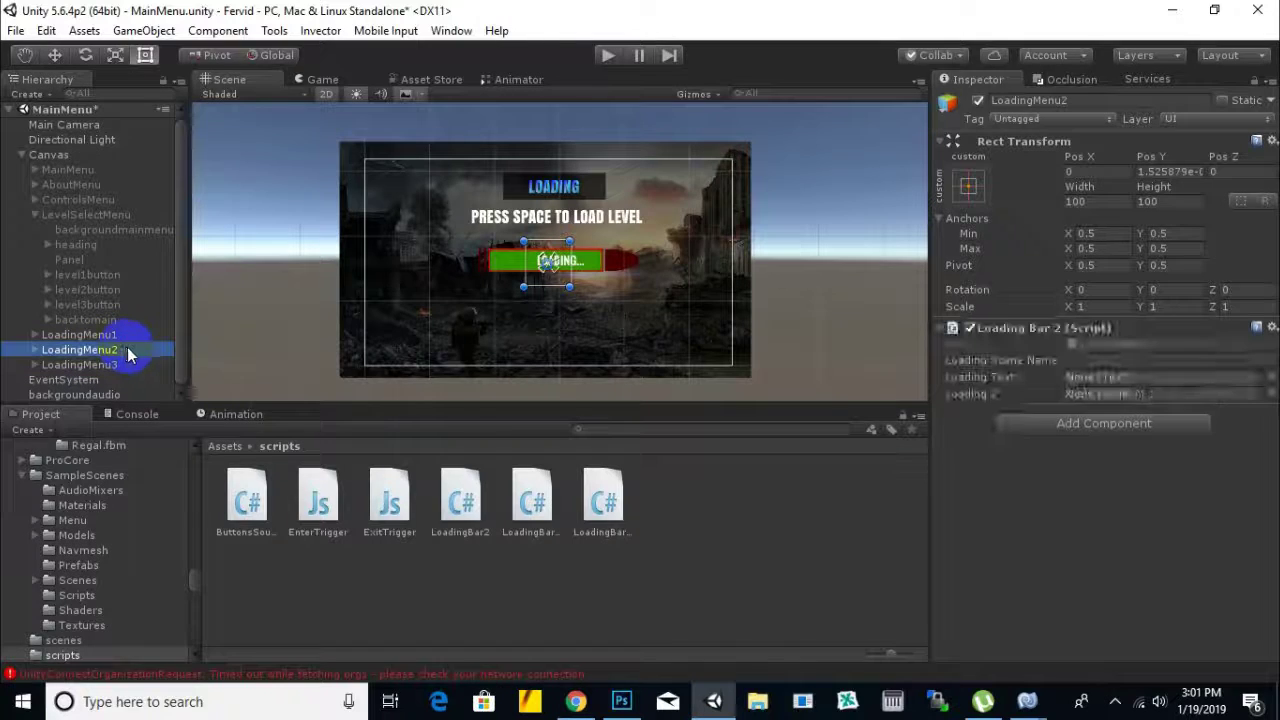
{"action": "left_click", "coordinate": [36, 349]}
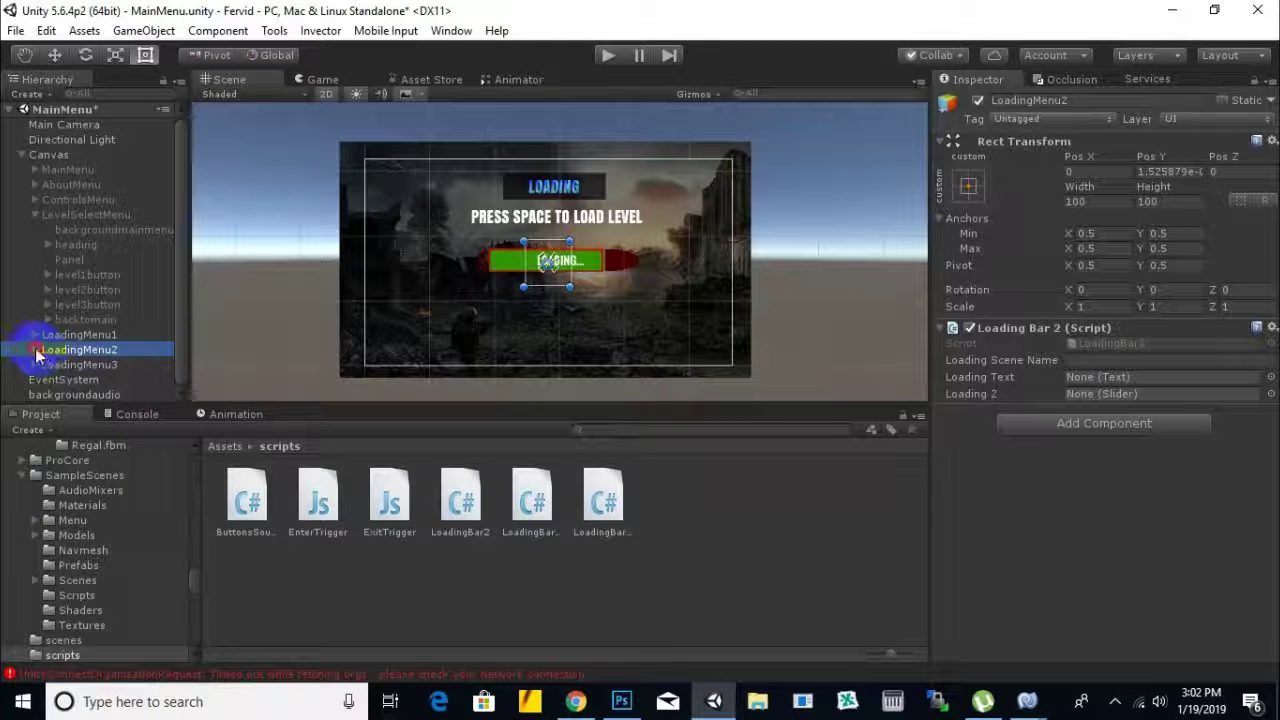
{"action": "left_click", "coordinate": [1132, 359]}
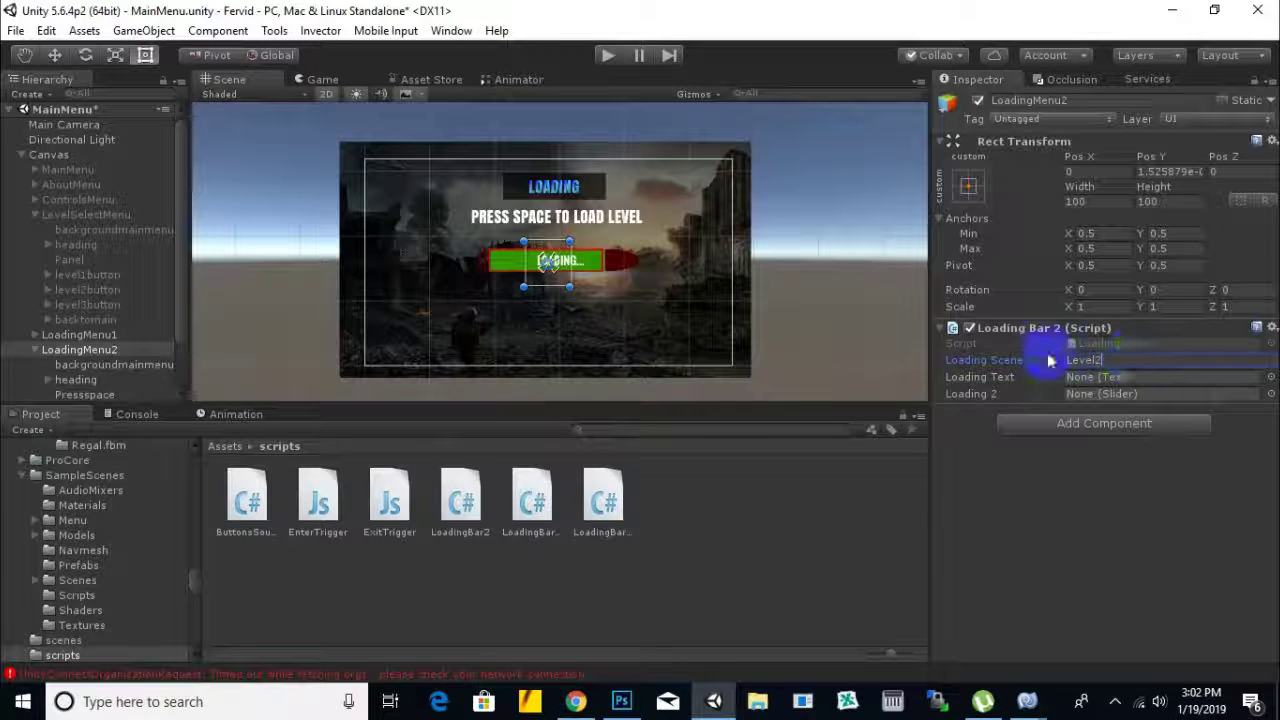
- Assign LoadingBar2's Text child as the loading text and LoadingBar2 as the slider in LoadingMenu2's script
{"action": "scroll", "coordinate": [86, 323], "scroll_direction": "down", "scroll_amount": 2}
{"action": "left_click", "coordinate": [48, 322]}
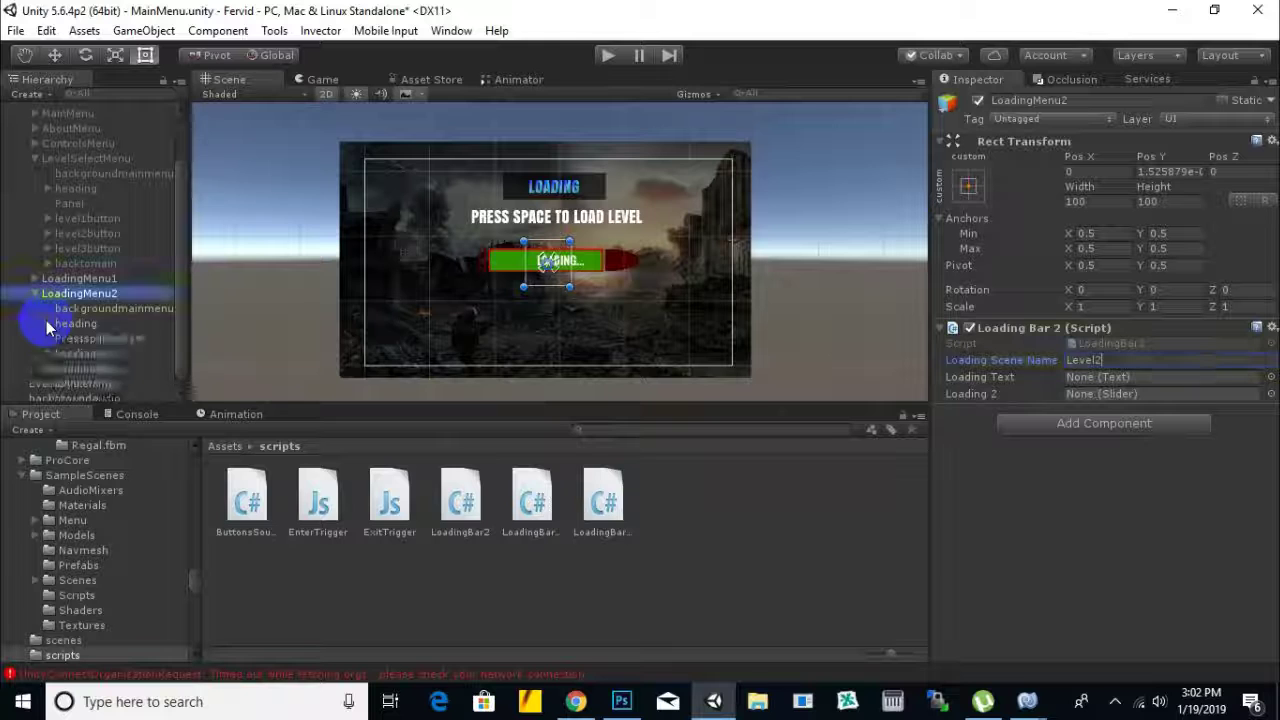
{"action": "left_click", "coordinate": [48, 369]}
{"action": "scroll", "coordinate": [86, 335], "scroll_direction": "down", "scroll_amount": 2}
{"action": "left_click_drag", "start_coordinate": [82, 353], "coordinate": [1105, 378]}
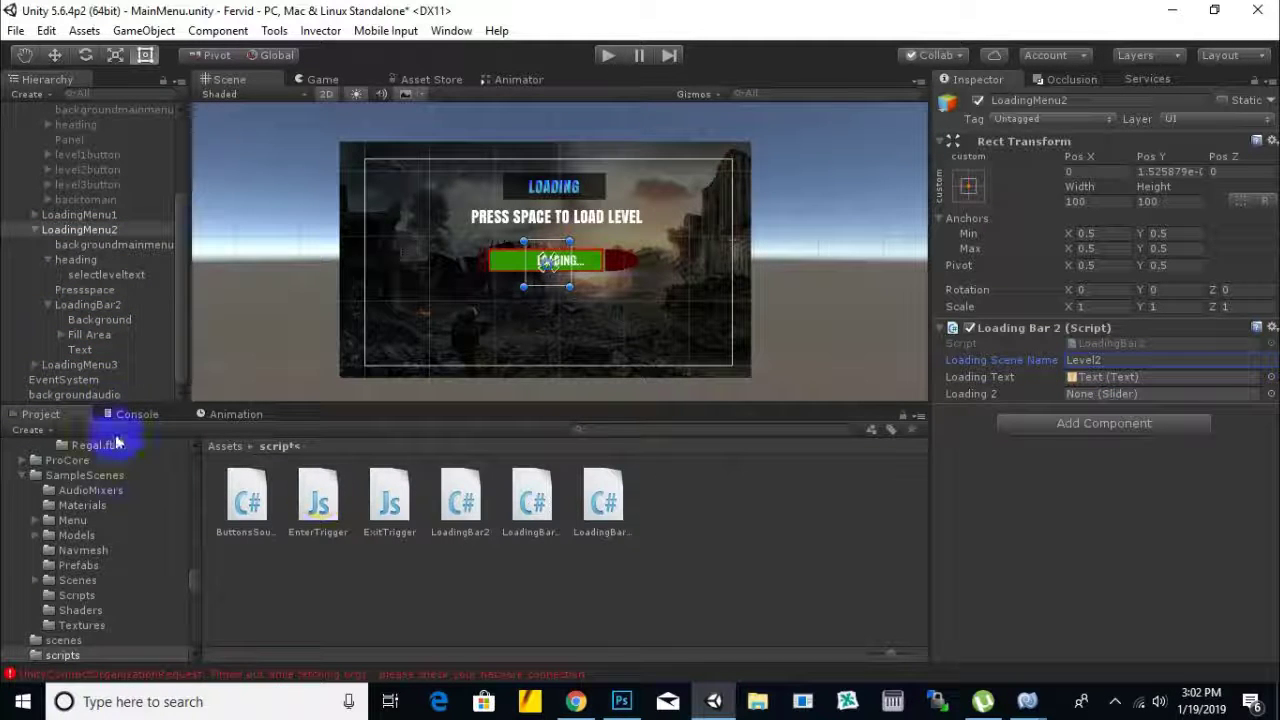
{"action": "left_click", "coordinate": [100, 306]}
{"action": "left_click_drag", "start_coordinate": [100, 313], "coordinate": [1110, 394]}
- Attach LoadingBarScript3 to LoadingMenu3 and fill in scene name Level3, LoadingBar3's Text child as loading text and LoadingBar3 as slider
{"action": "left_click", "coordinate": [80, 365]}
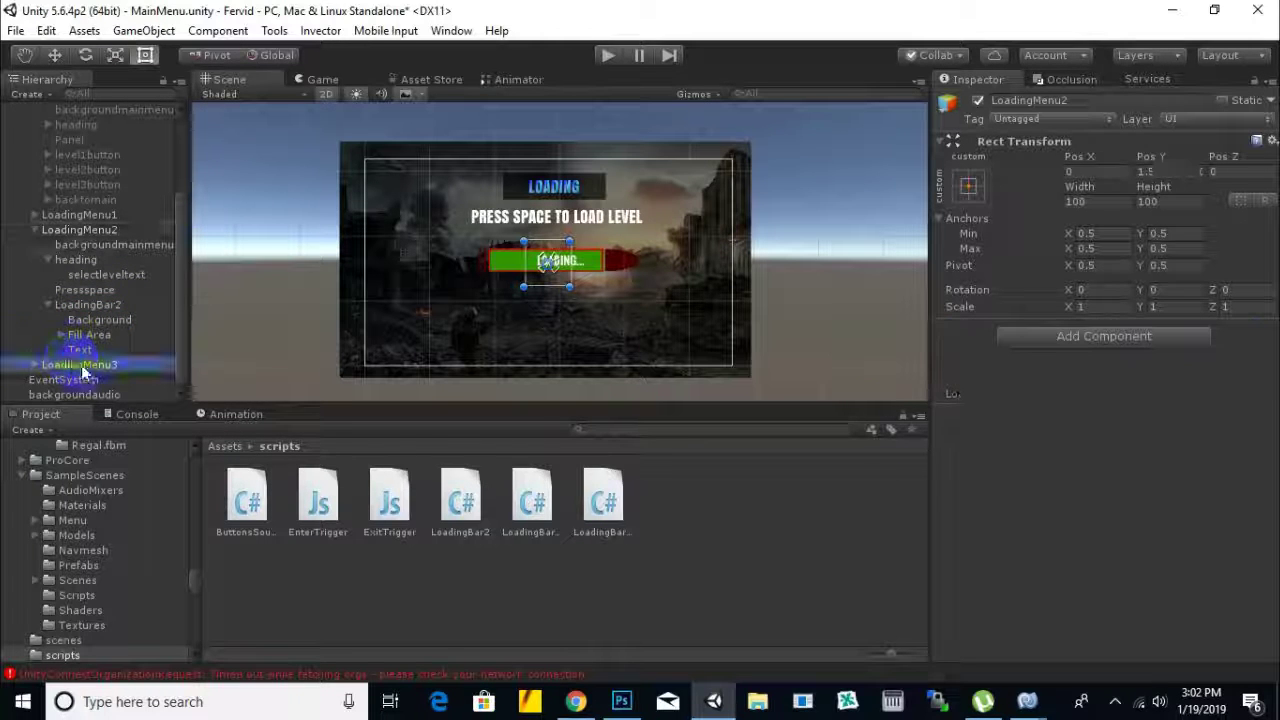
{"action": "left_click_drag", "start_coordinate": [620, 513], "coordinate": [125, 370]}
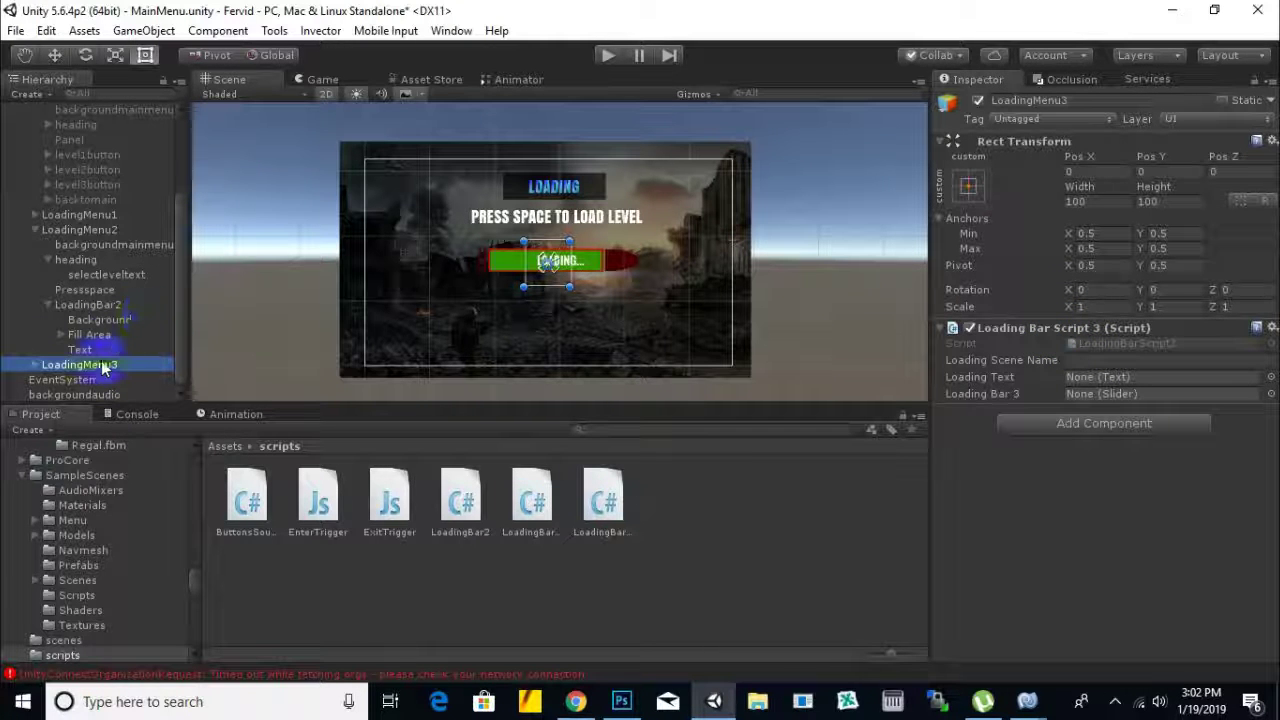
{"action": "left_click", "coordinate": [35, 364]}
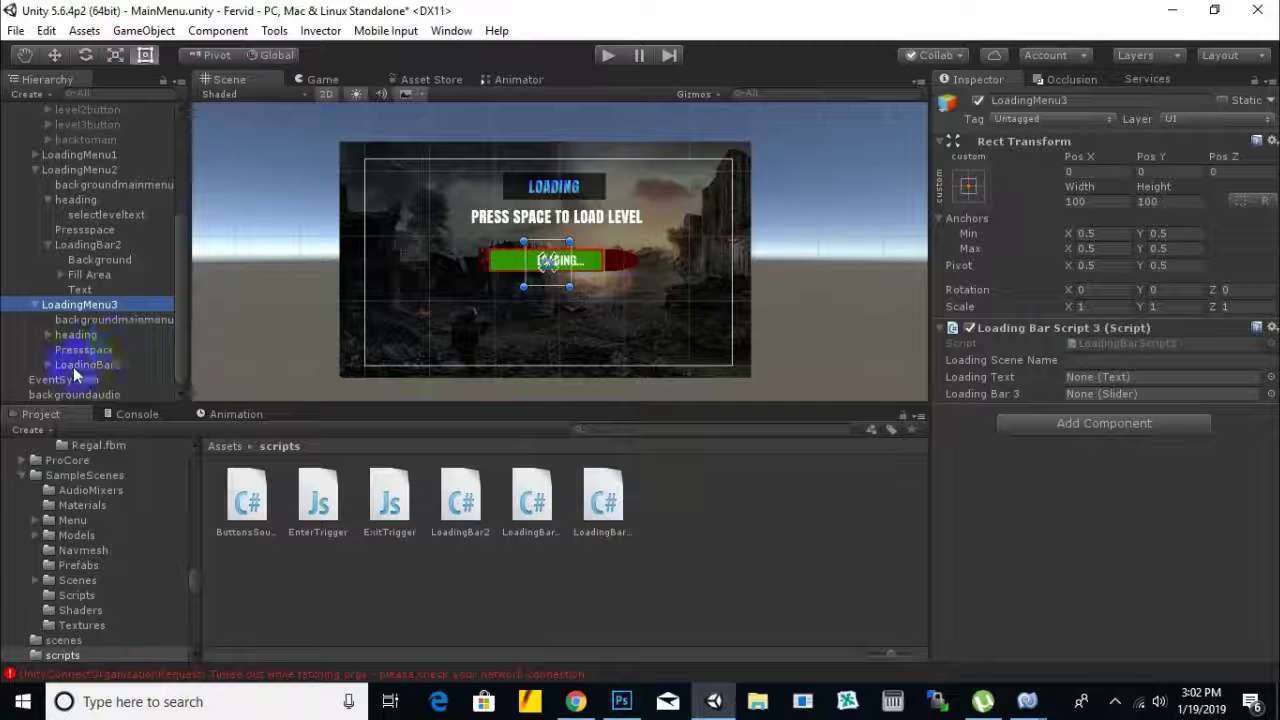
{"action": "scroll", "coordinate": [120, 330], "scroll_direction": "down", "scroll_amount": 2}
{"action": "left_click_drag", "start_coordinate": [90, 364], "coordinate": [1150, 383]}
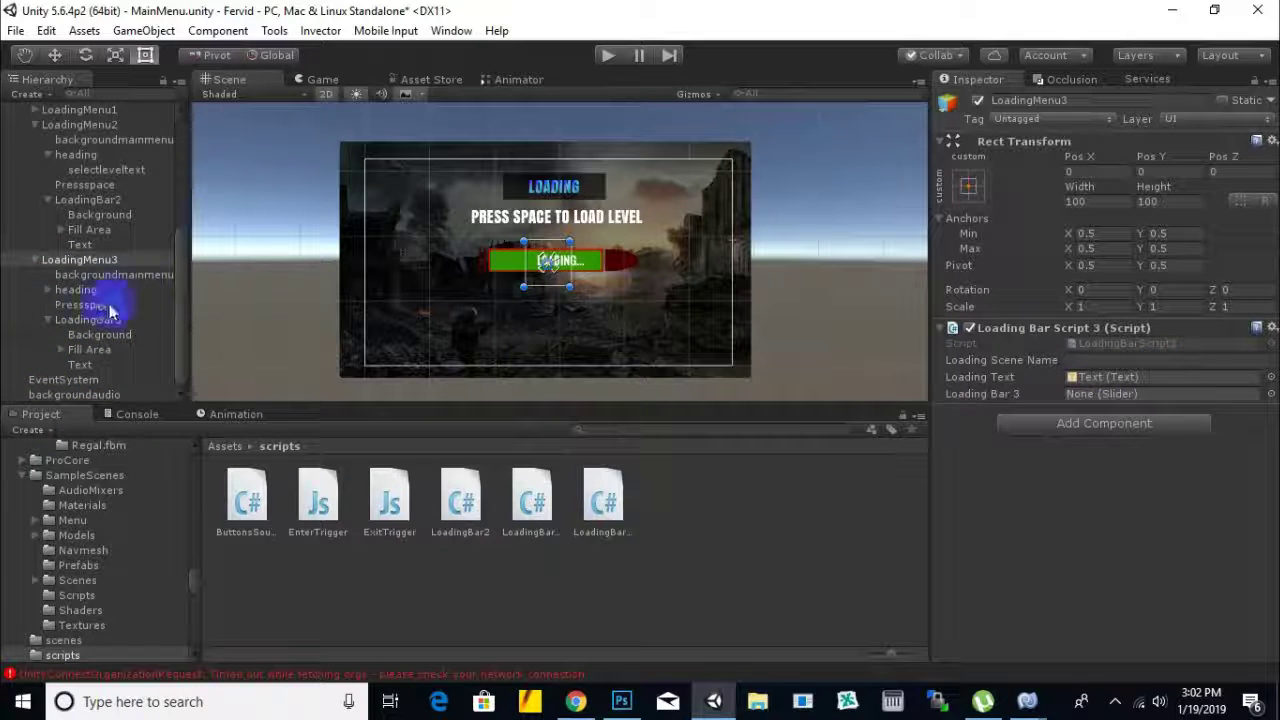
{"action": "left_click_drag", "start_coordinate": [87, 320], "coordinate": [1078, 396]}
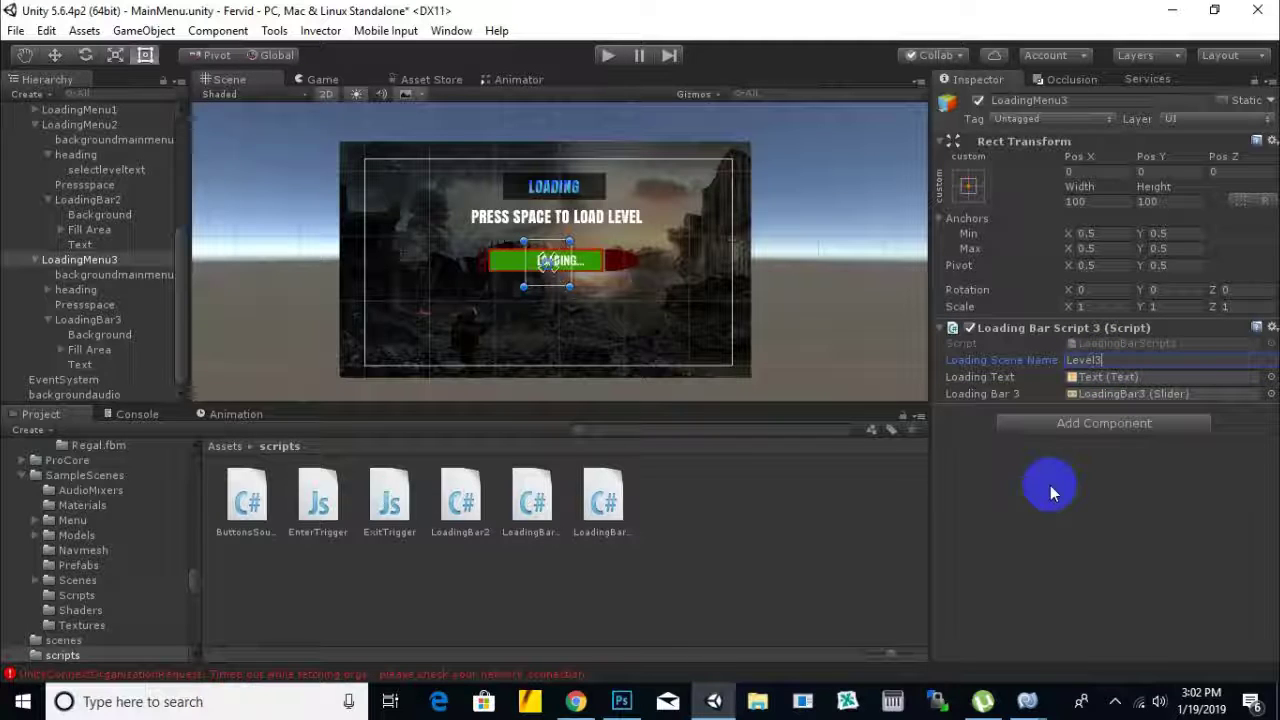
- Collapse LoadingMenu3 and LoadingMenu2 in the hierarchy and save the MainMenu scene
{"action": "left_click", "coordinate": [34, 259]}
{"action": "left_click", "coordinate": [47, 305]}
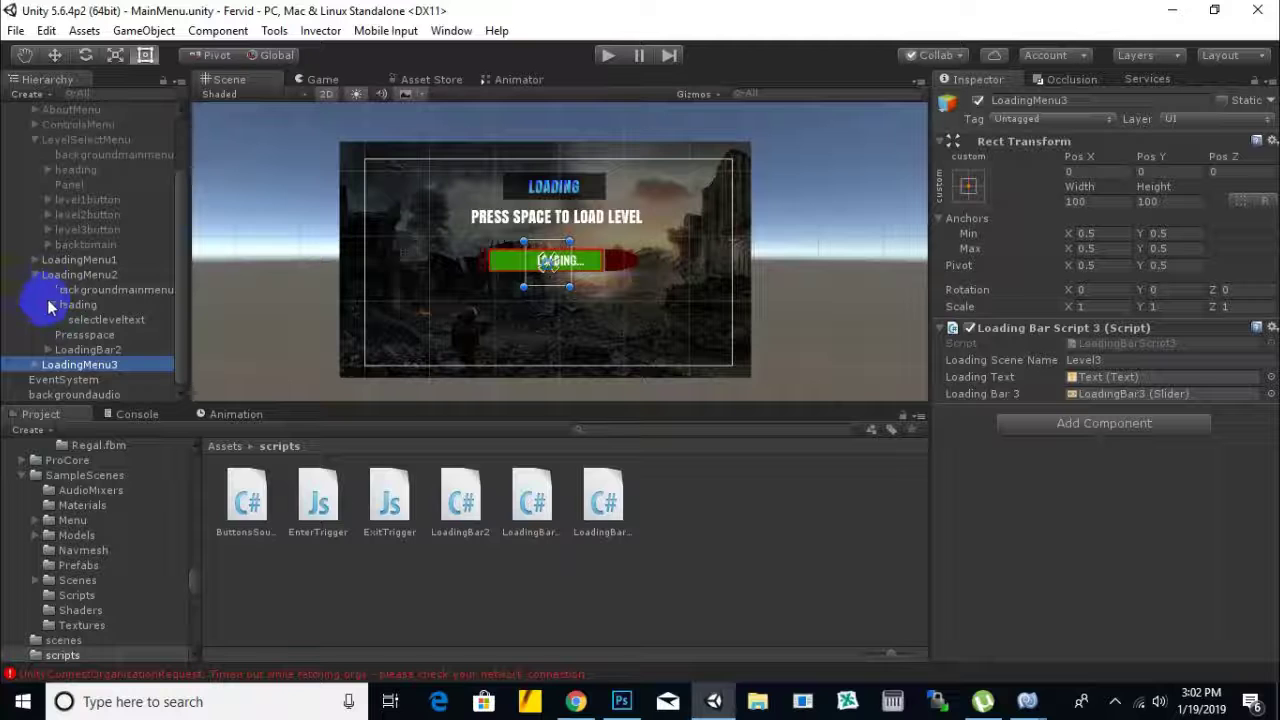
{"action": "left_click", "coordinate": [46, 304]}
{"action": "left_click", "coordinate": [33, 290]}
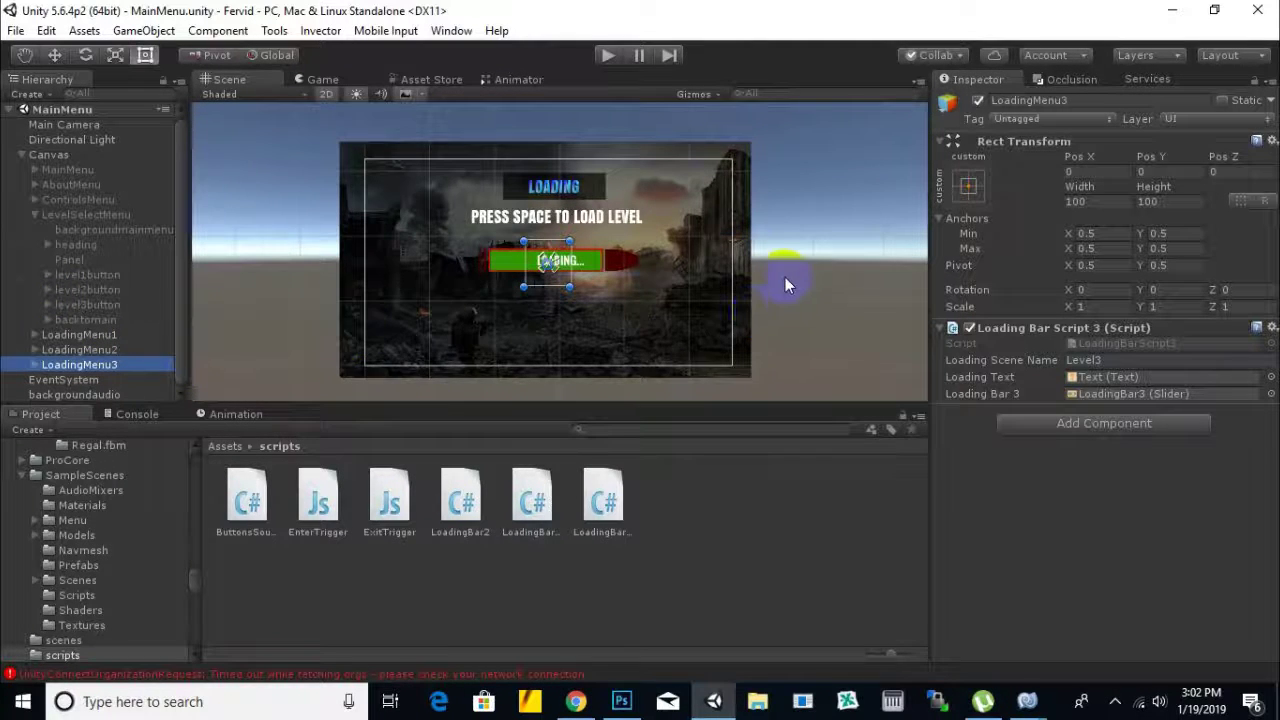
{"action": "scroll", "coordinate": [785, 277], "scroll_direction": "down", "scroll_amount": 2}
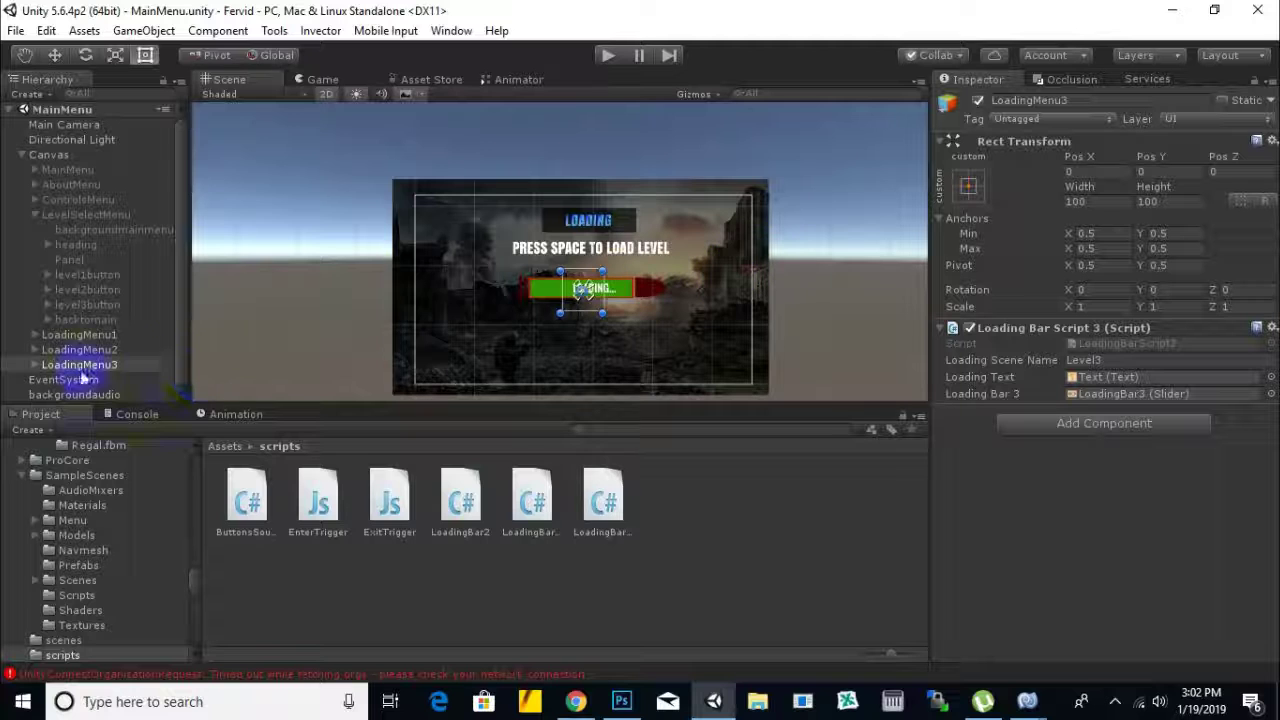
{"action": "scroll", "coordinate": [762, 296], "scroll_direction": "down", "scroll_amount": 2}
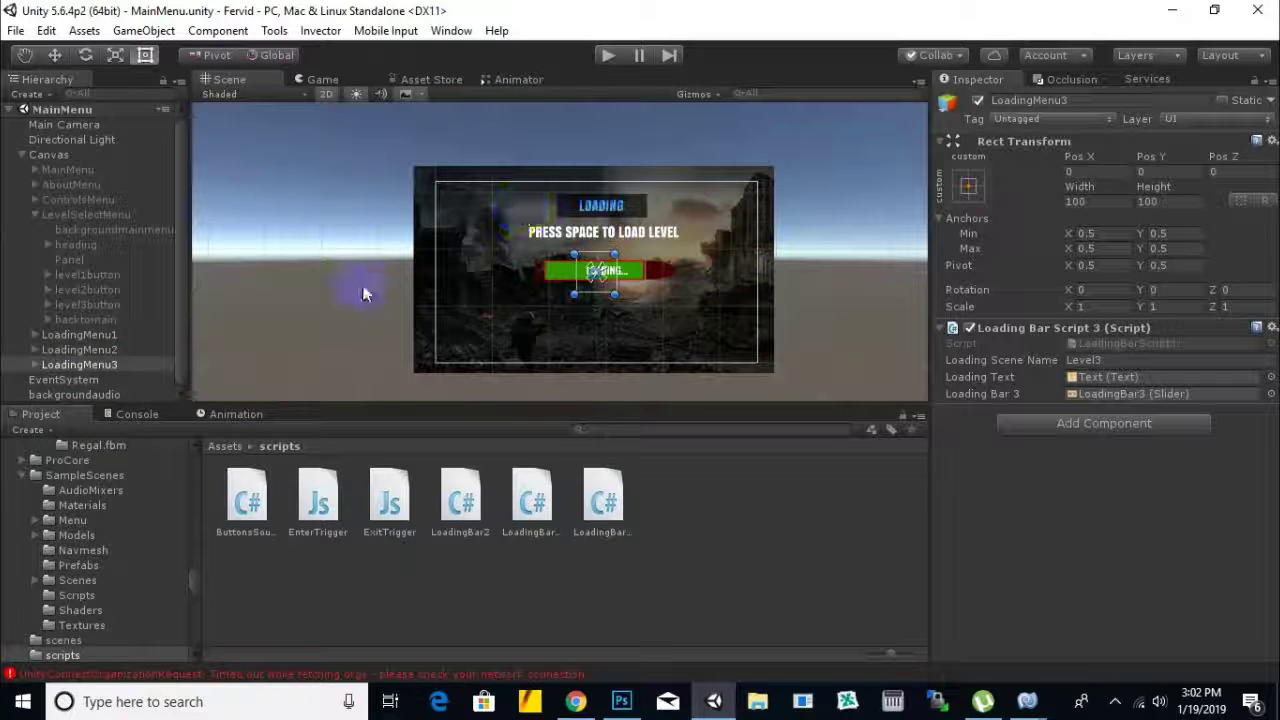
- Deactivate LoadingMenu1, LoadingMenu2 and LoadingMenu3 together and activate LevelSelectMenu
{"action": "left_click", "coordinate": [79, 335], "text": "shift"}
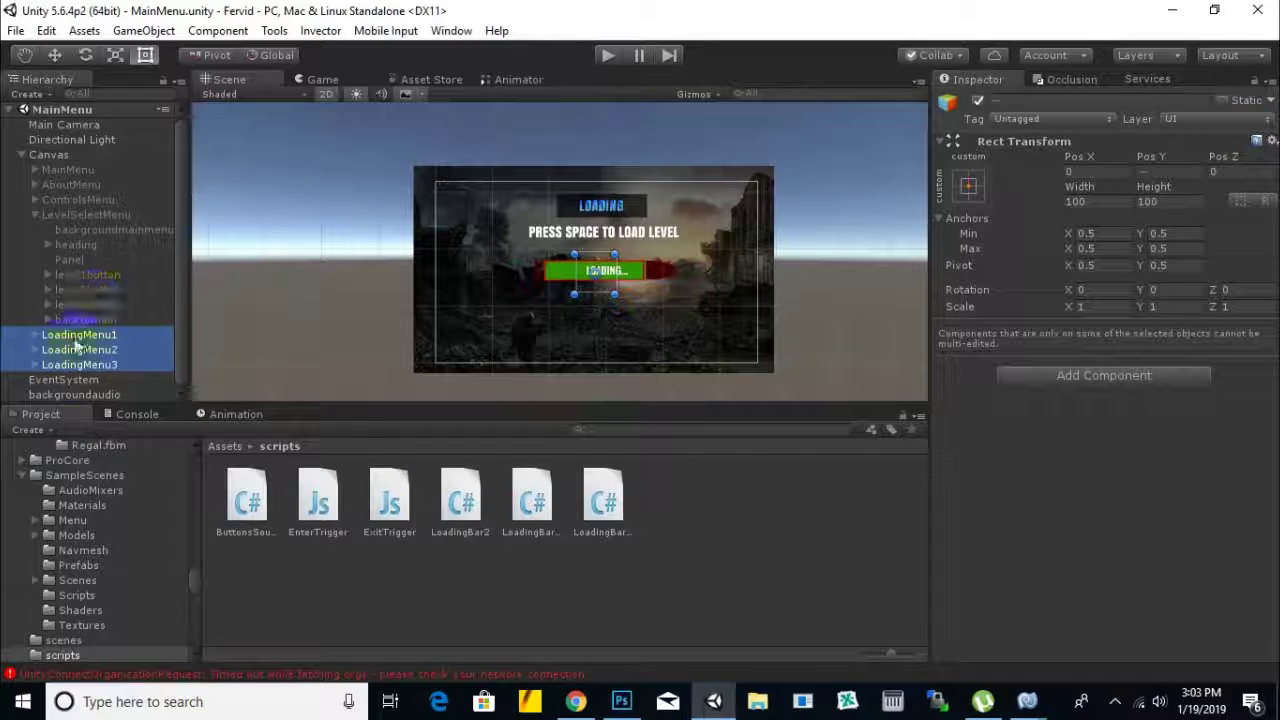
{"action": "left_click", "coordinate": [977, 100]}
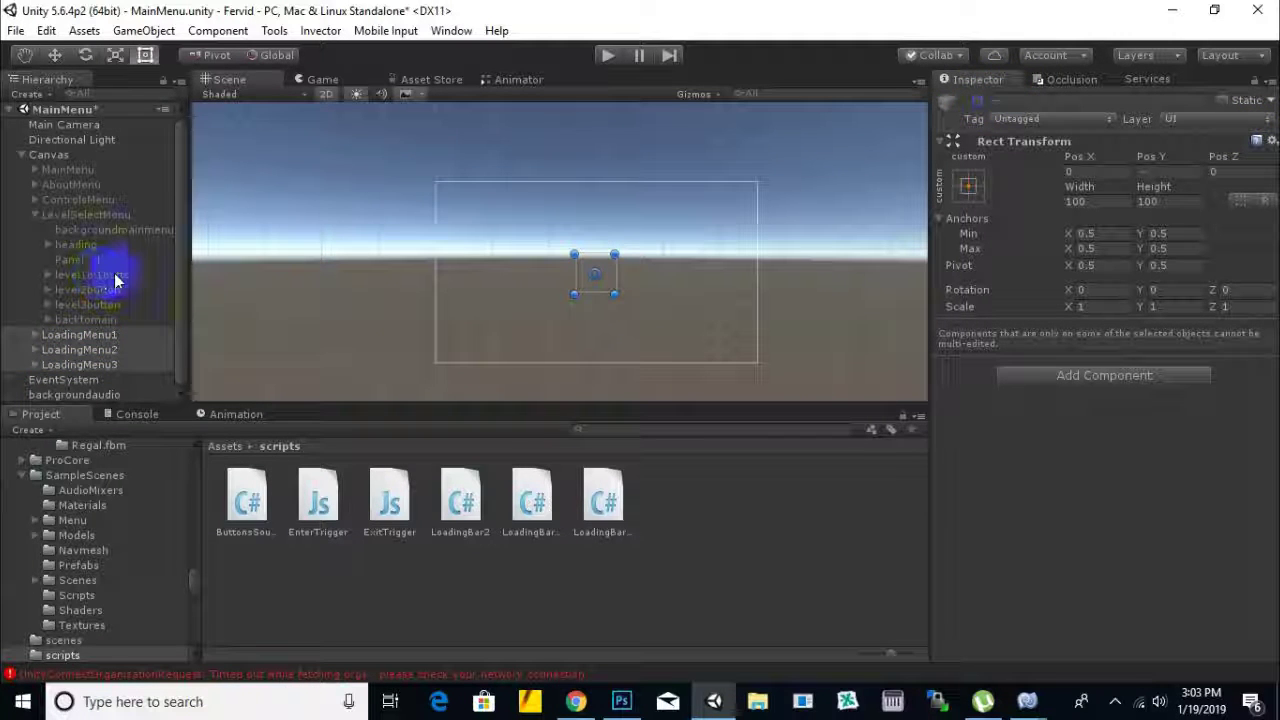
{"action": "left_click", "coordinate": [79, 214]}
{"action": "left_click", "coordinate": [977, 100]}
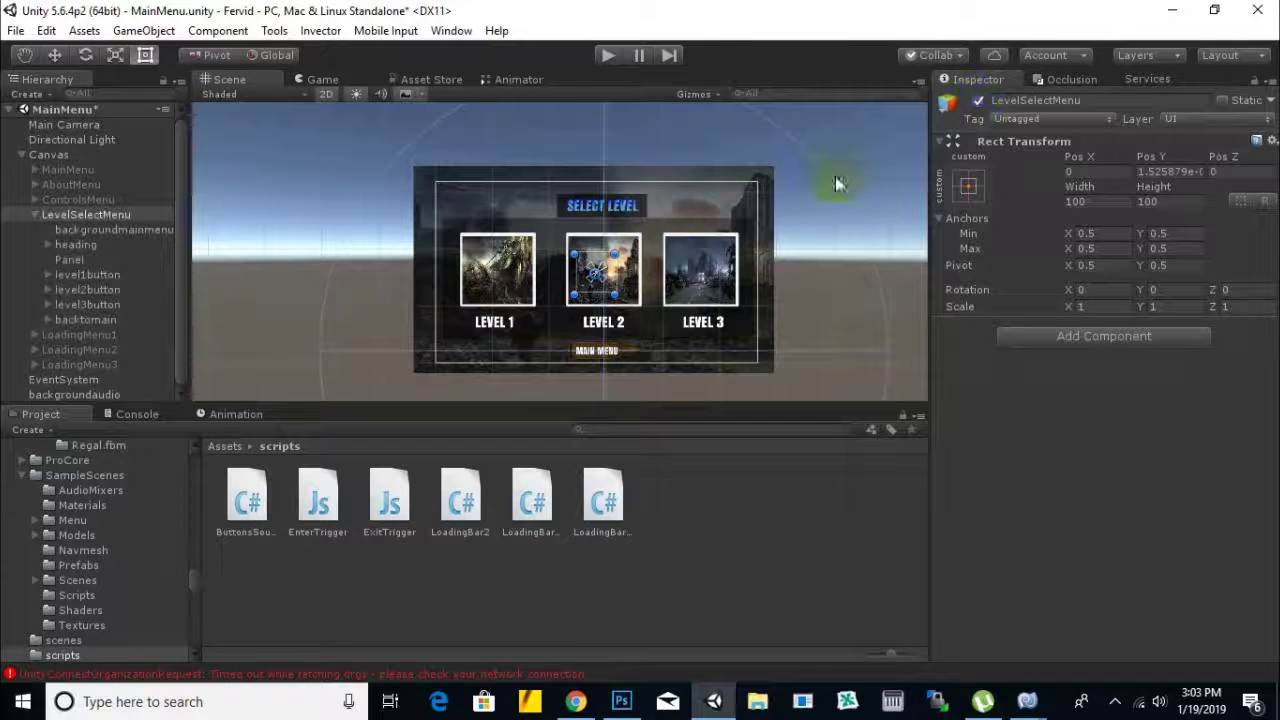
- Add an On Click event to level1button that calls GameObject.SetActive on LevelSelectMenu
{"action": "left_click", "coordinate": [95, 283]}
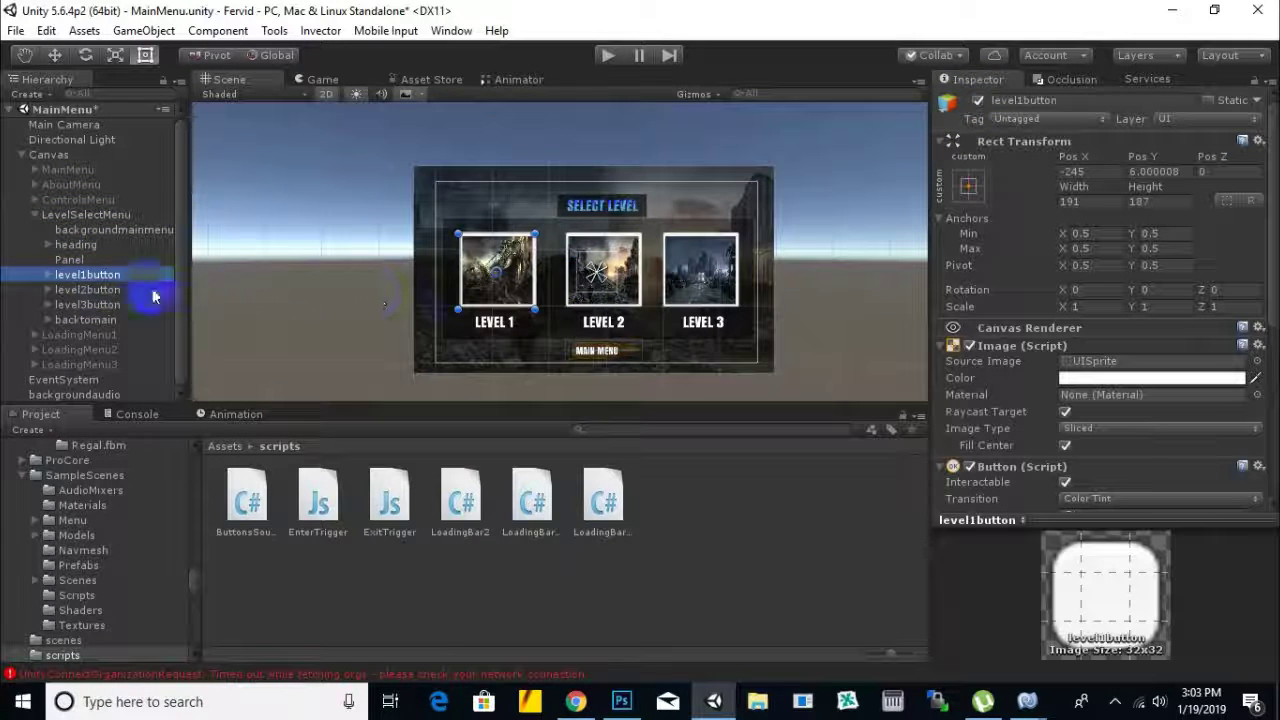
{"action": "scroll", "coordinate": [535, 285], "scroll_direction": "up", "scroll_amount": 1}
{"action": "scroll", "coordinate": [520, 300], "scroll_direction": "up", "scroll_amount": 1}
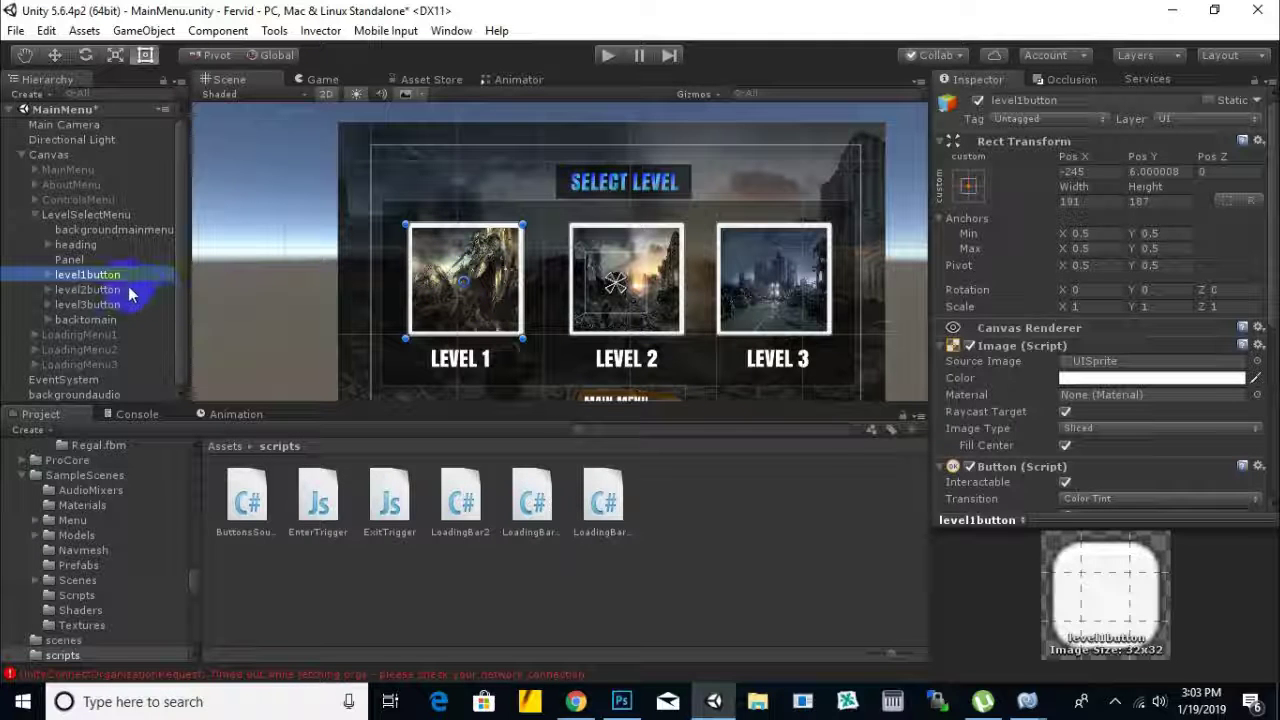
{"action": "scroll", "coordinate": [1070, 330], "scroll_direction": "down", "scroll_amount": 6}
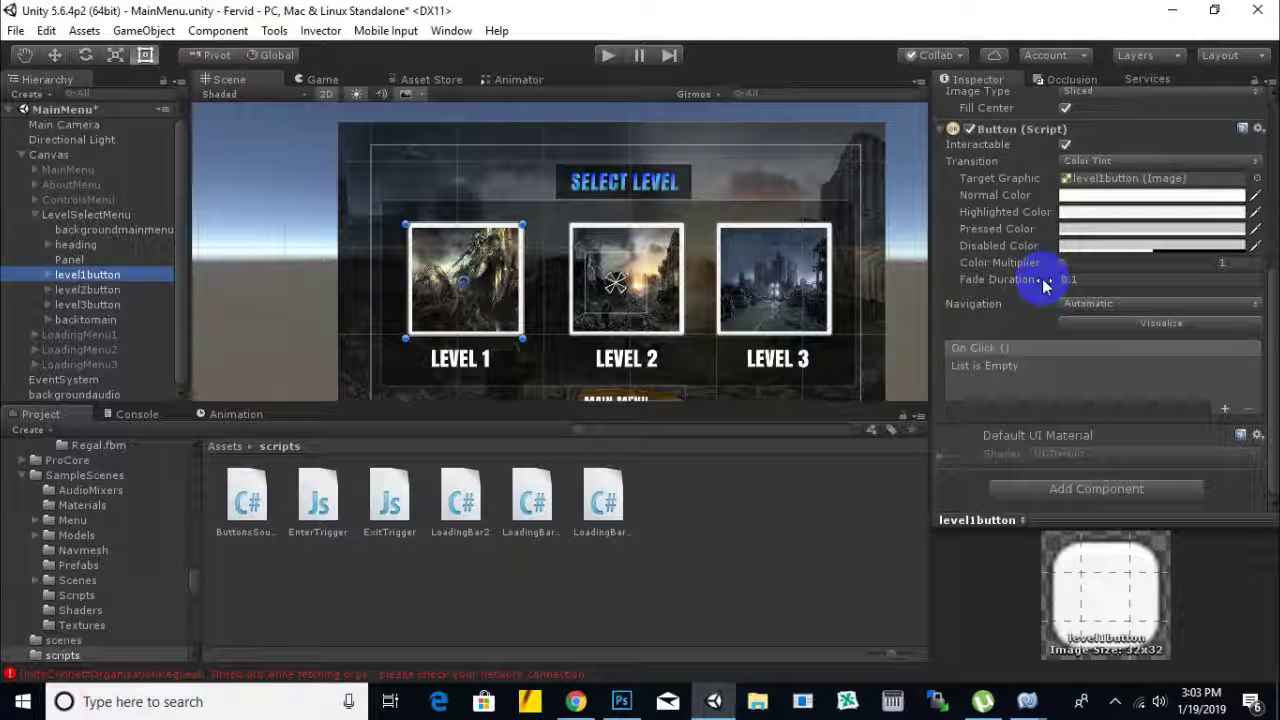
{"action": "left_click", "coordinate": [1224, 408]}
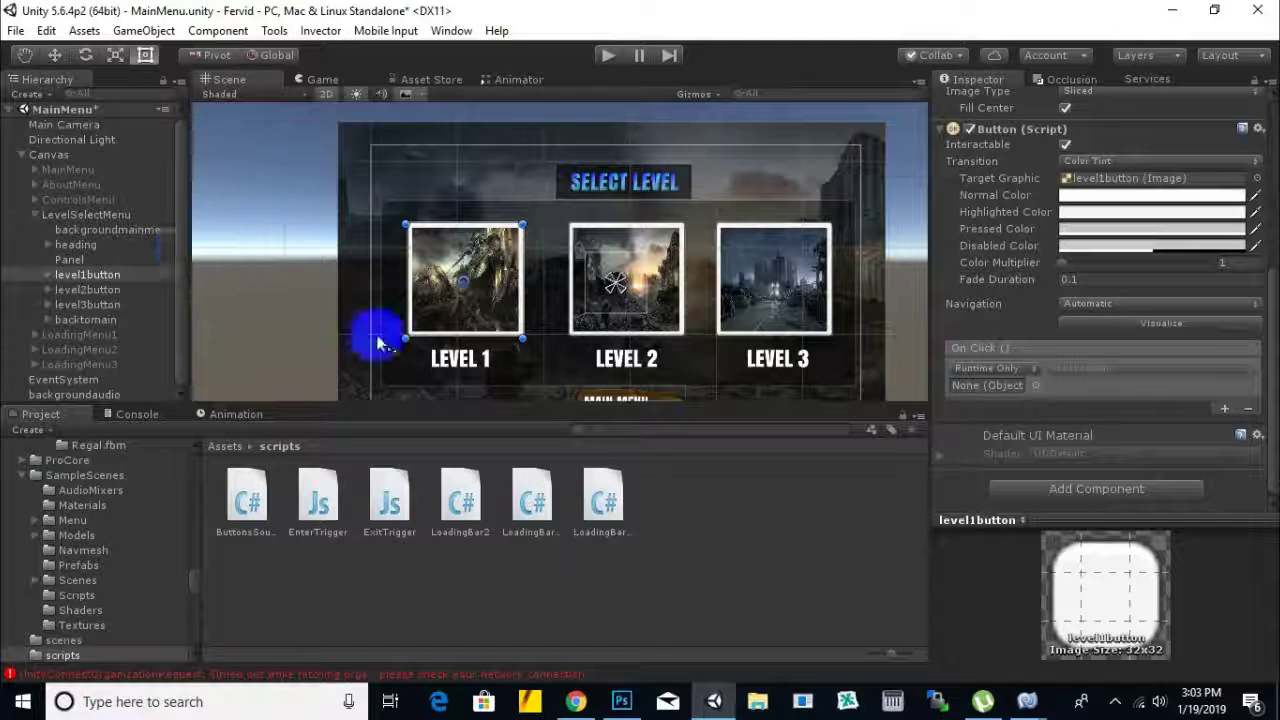
{"action": "left_click_drag", "start_coordinate": [90, 218], "coordinate": [966, 389]}
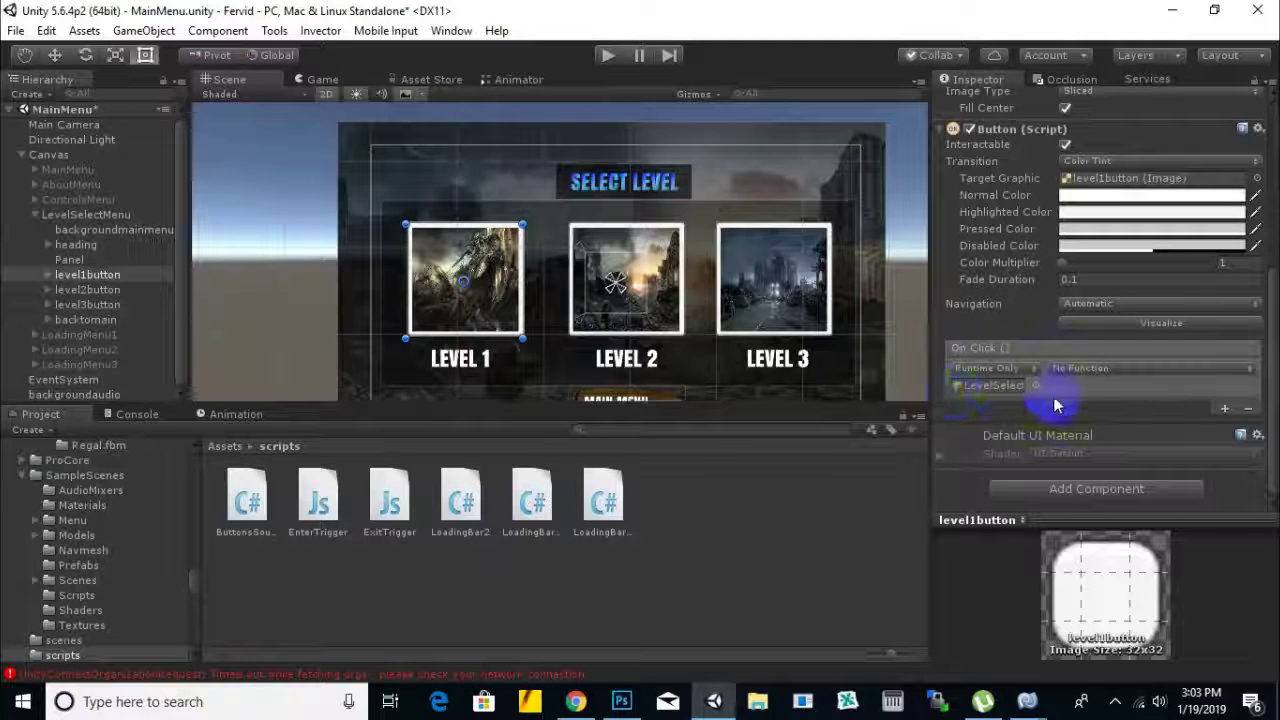
{"action": "left_click", "coordinate": [1090, 369]}
{"action": "mouse_move", "coordinate": [1100, 416]}
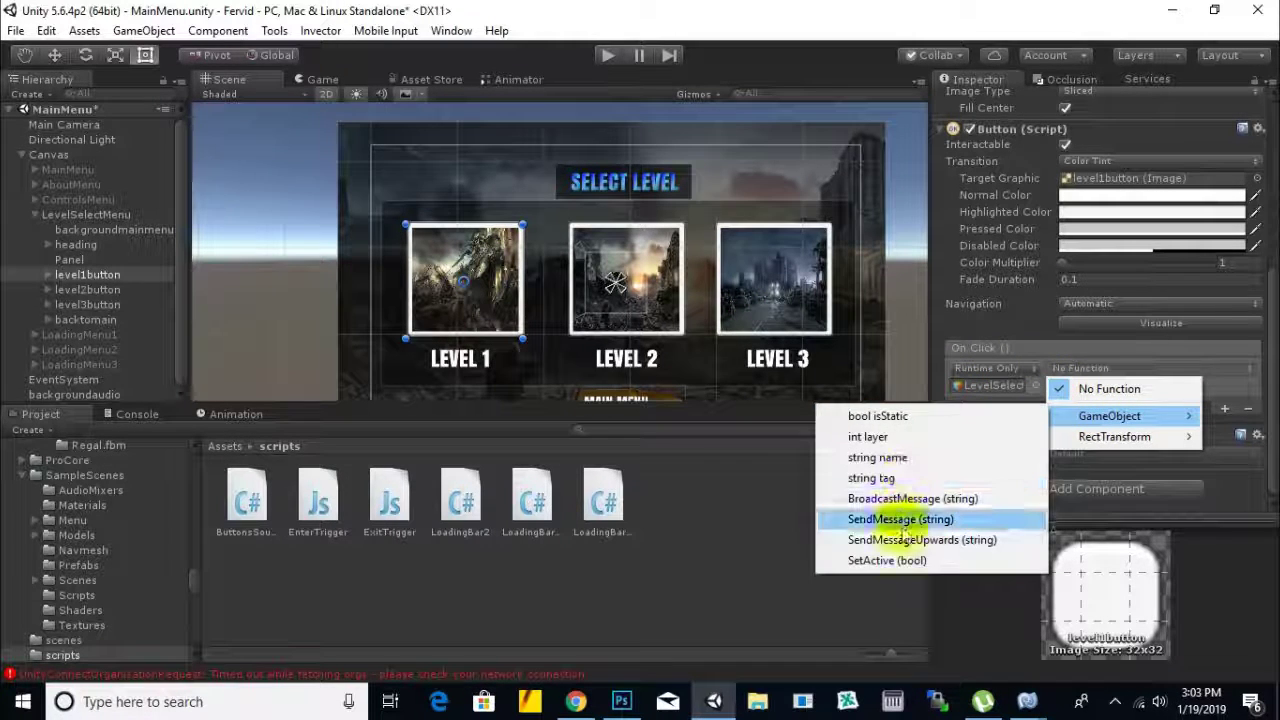
{"action": "left_click", "coordinate": [895, 560]}
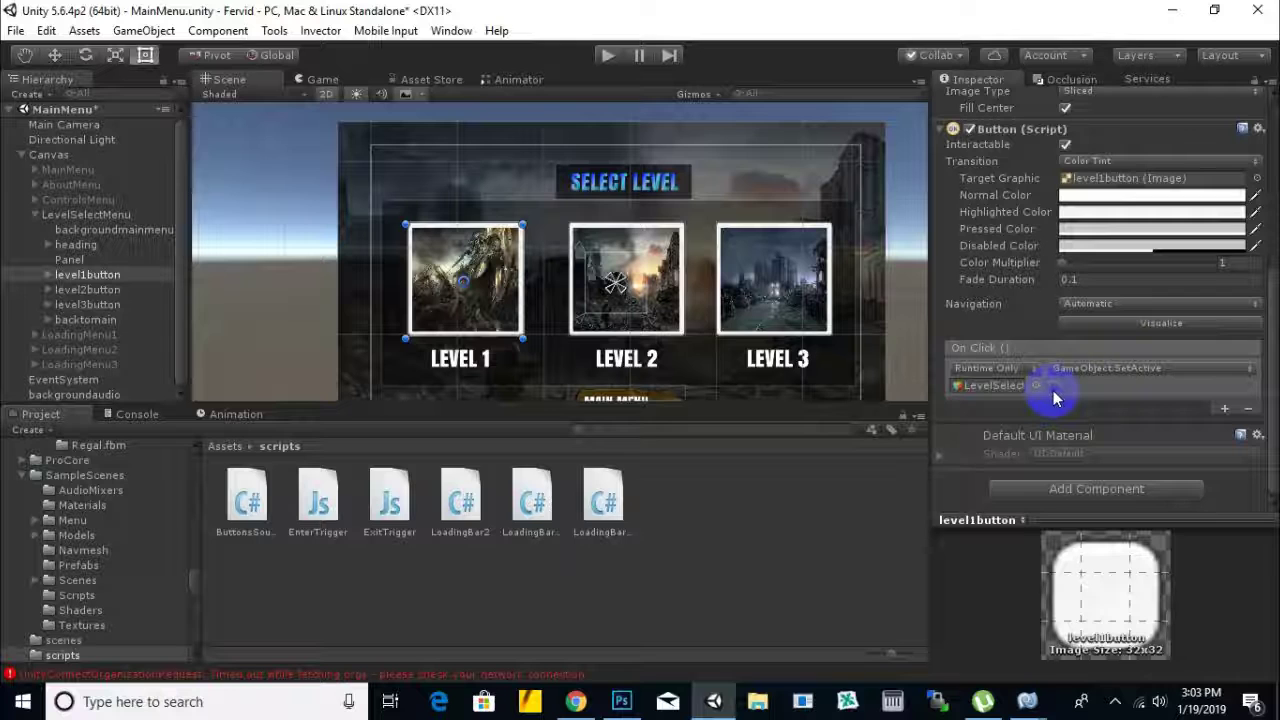
- Add a second On Click event to level1button that calls GameObject.SetActive on LoadingMenu1 with its checkbox on
{"action": "left_click", "coordinate": [1224, 408]}
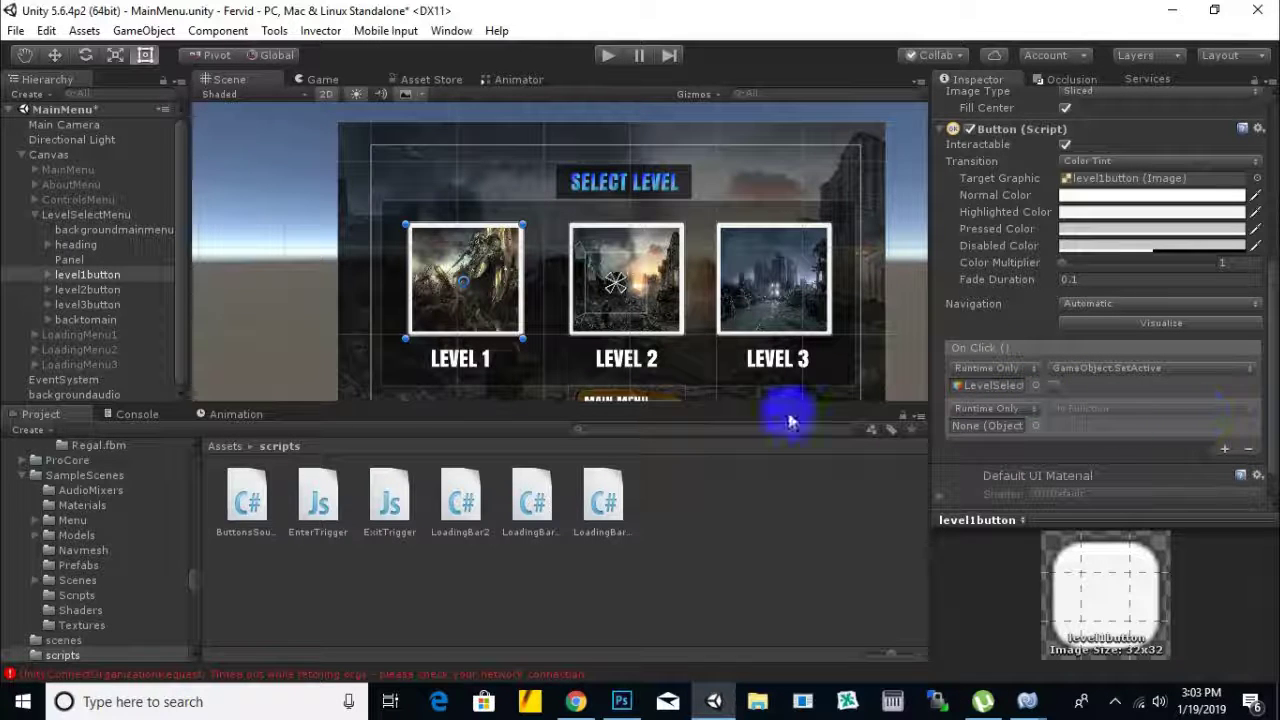
{"action": "left_click_drag", "start_coordinate": [90, 336], "coordinate": [995, 426]}
{"action": "left_click", "coordinate": [1100, 408]}
{"action": "mouse_move", "coordinate": [1108, 456]}
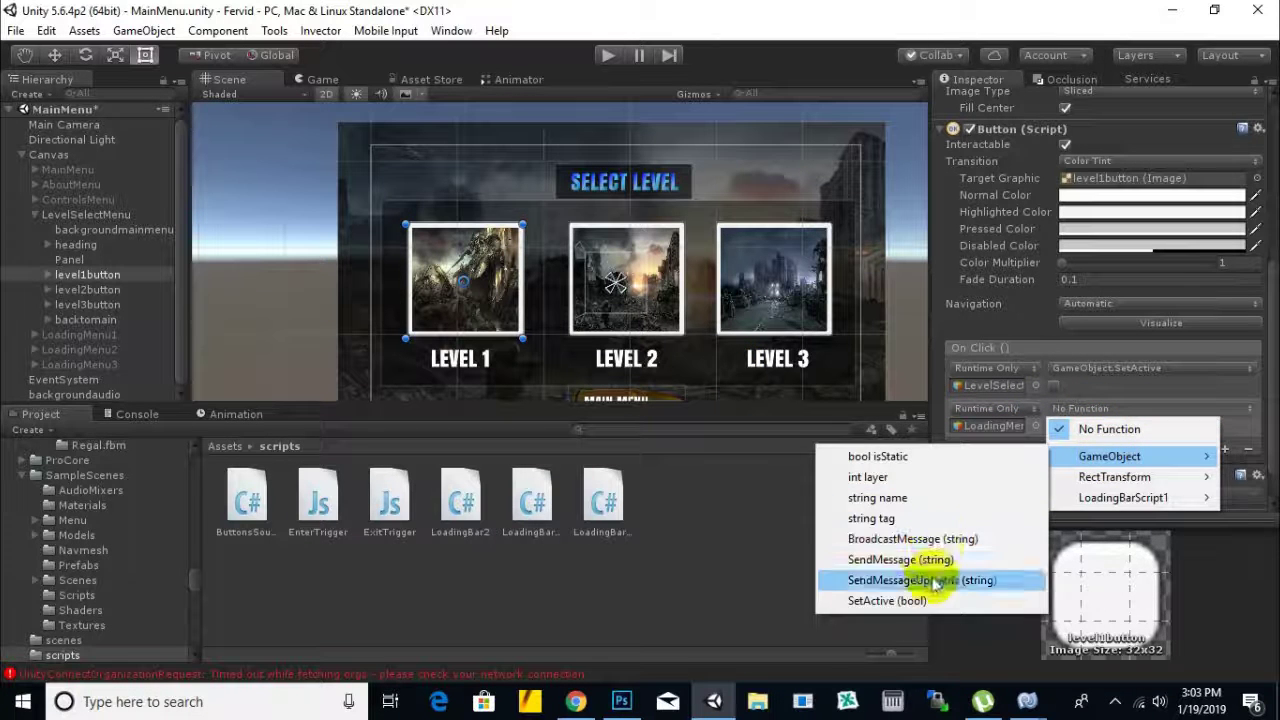
{"action": "left_click", "coordinate": [880, 599]}
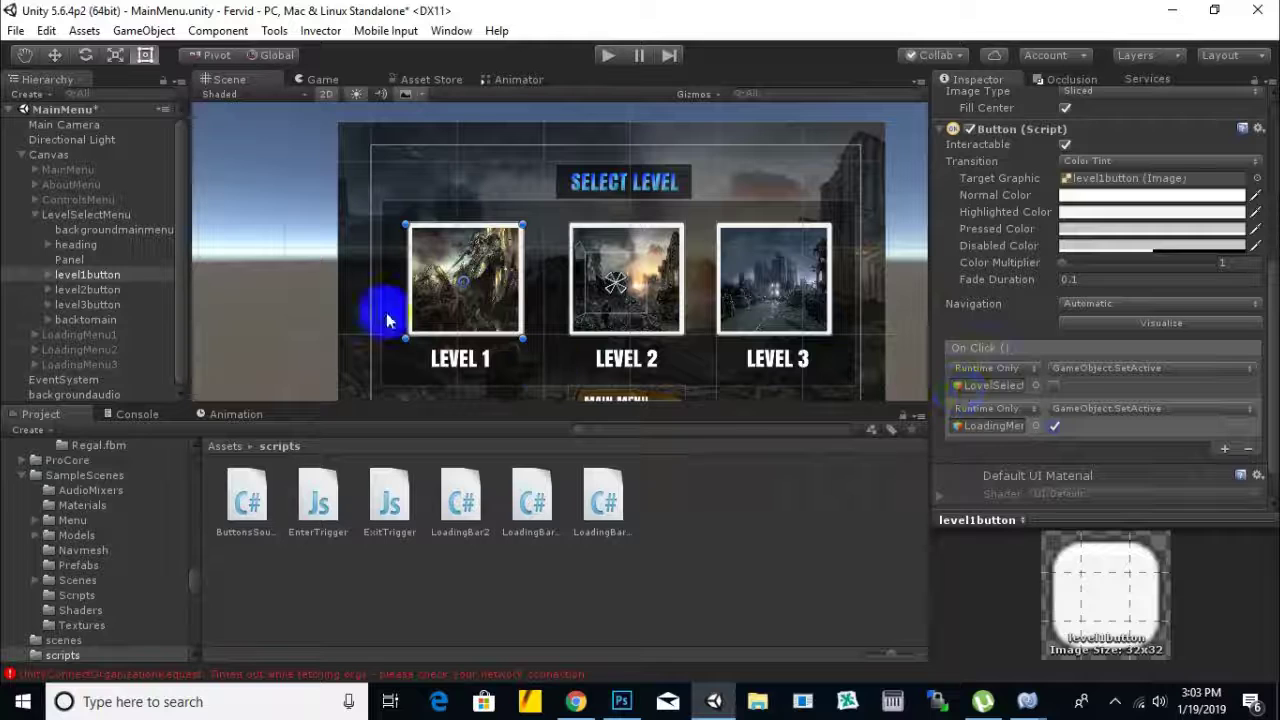
- Add an On Click event to level2button that calls GameObject.SetActive on LevelSelectMenu with its checkbox off
{"action": "left_click", "coordinate": [104, 291]}
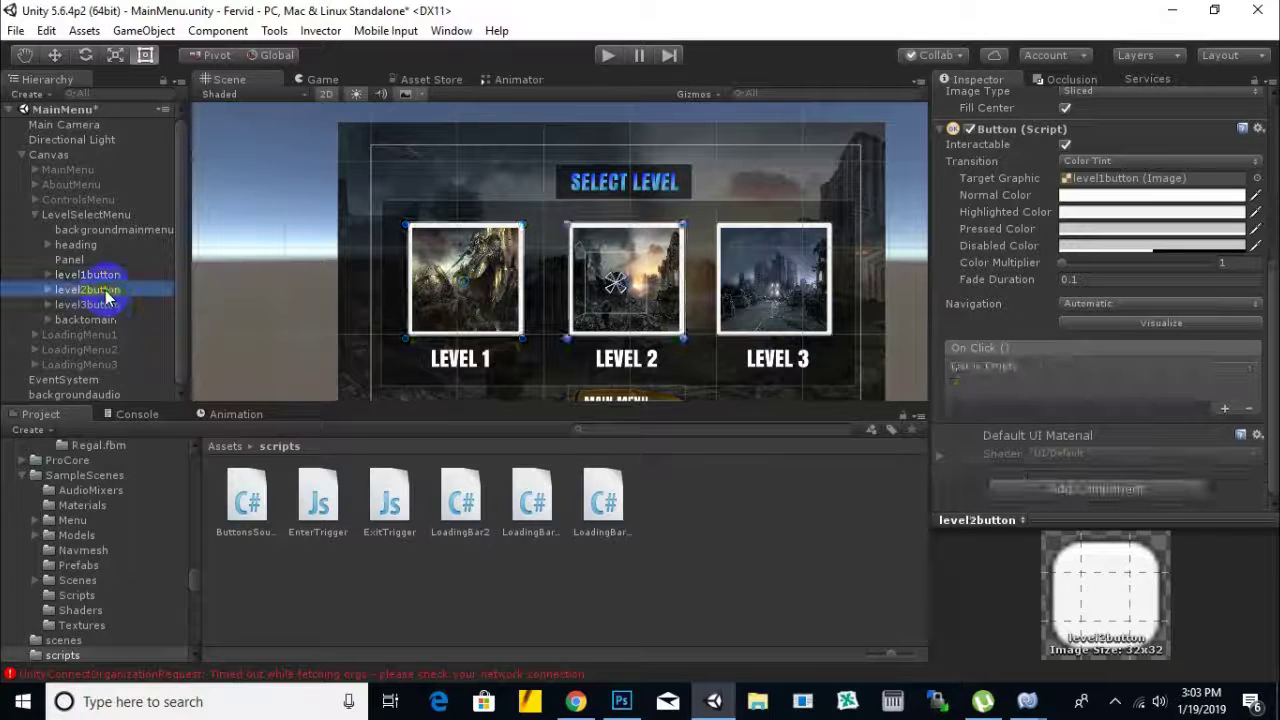
{"action": "left_click", "coordinate": [1224, 408]}
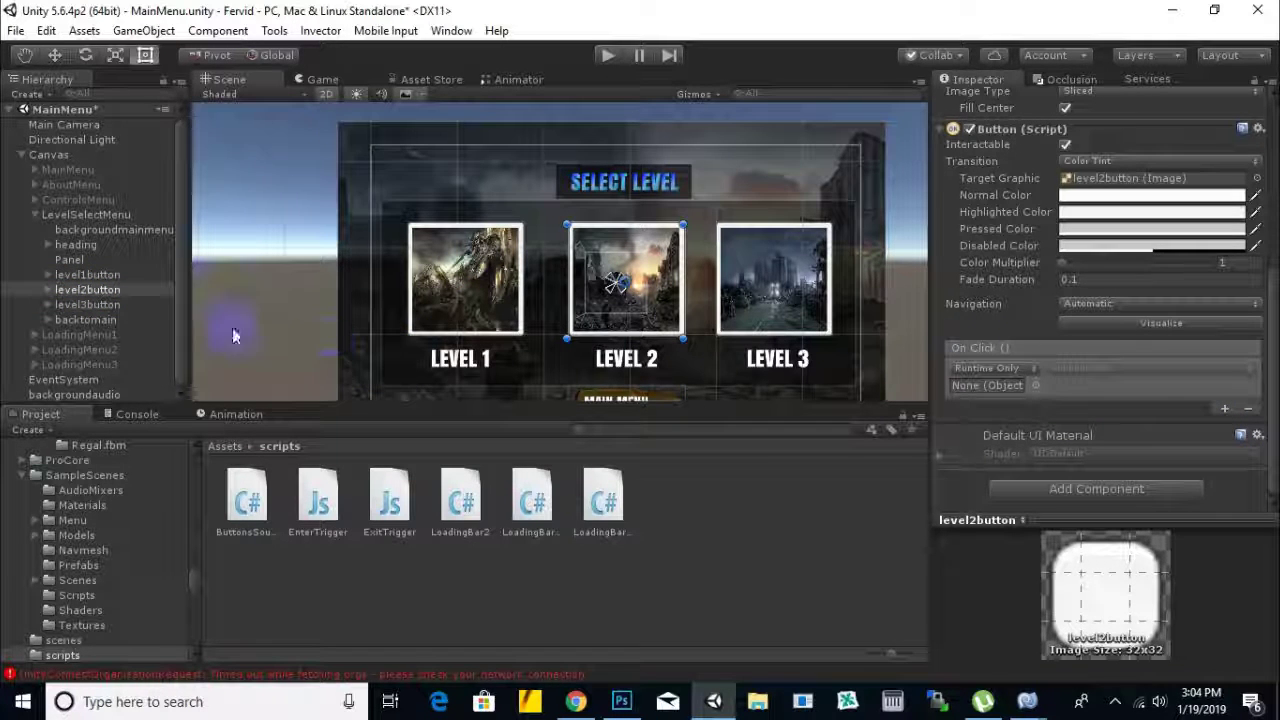
{"action": "left_click_drag", "start_coordinate": [94, 214], "coordinate": [1010, 390]}
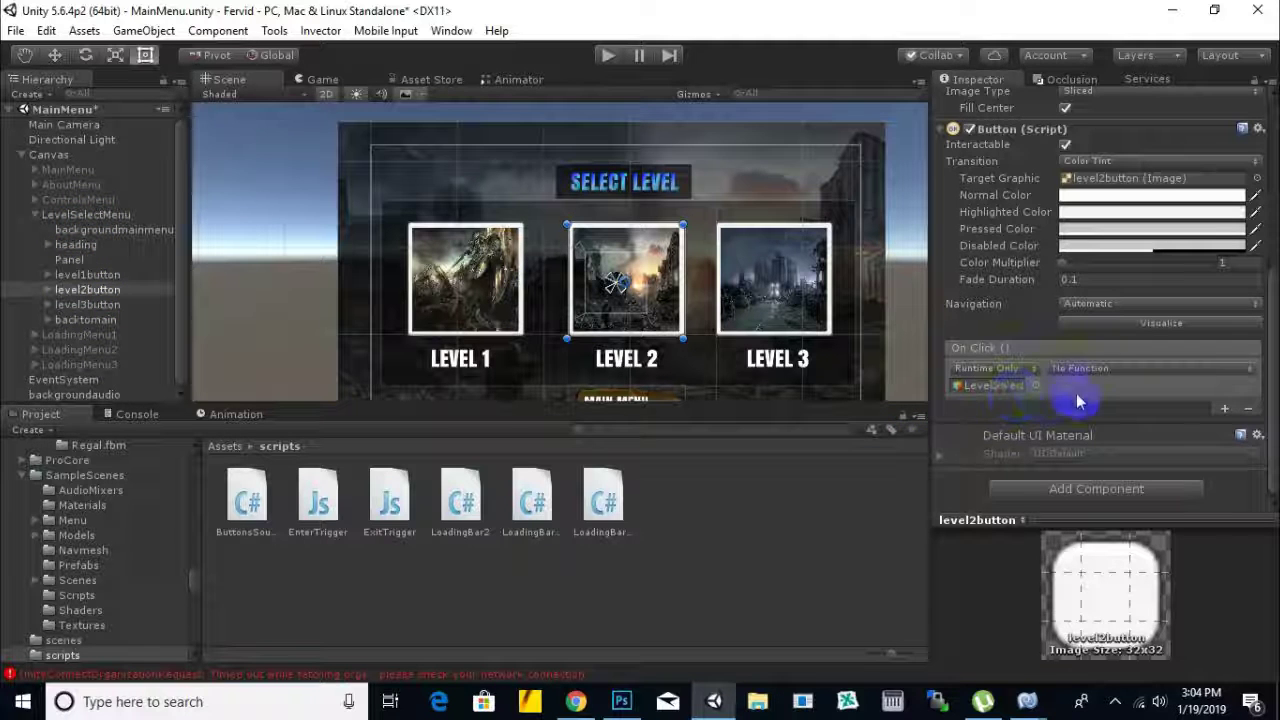
{"action": "left_click", "coordinate": [1110, 376]}
{"action": "mouse_move", "coordinate": [1090, 416]}
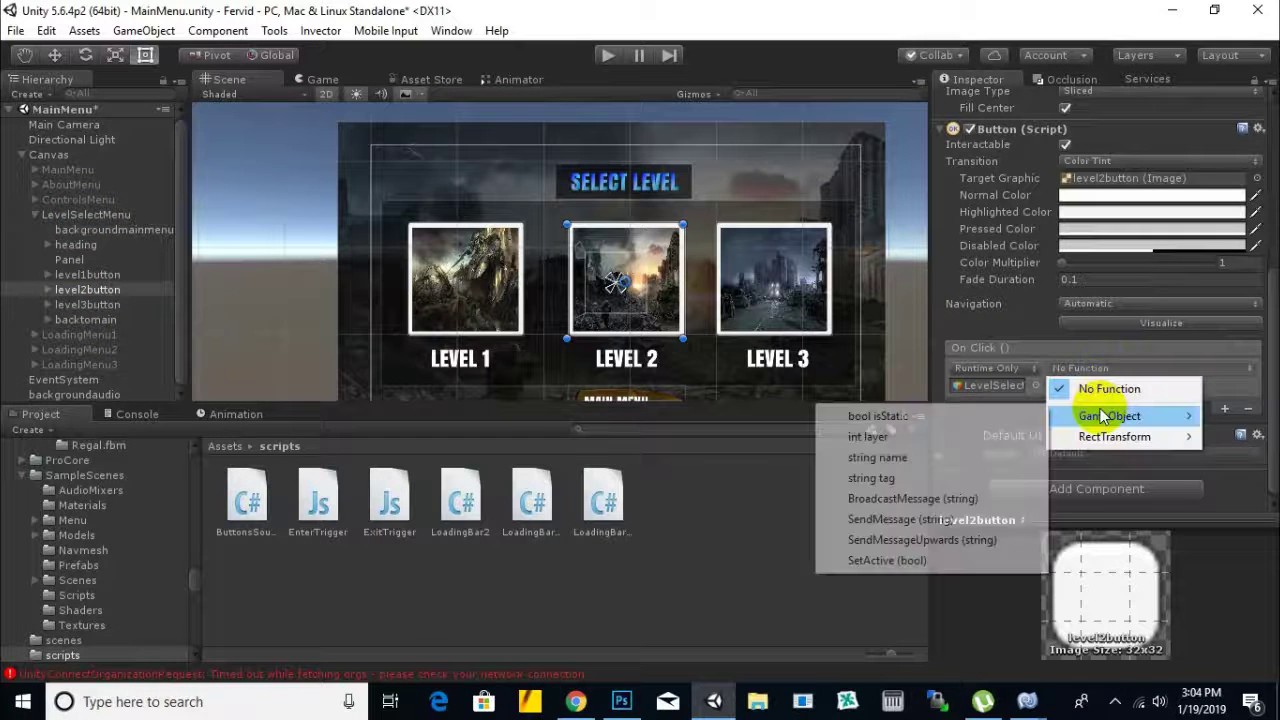
{"action": "left_click", "coordinate": [891, 560]}
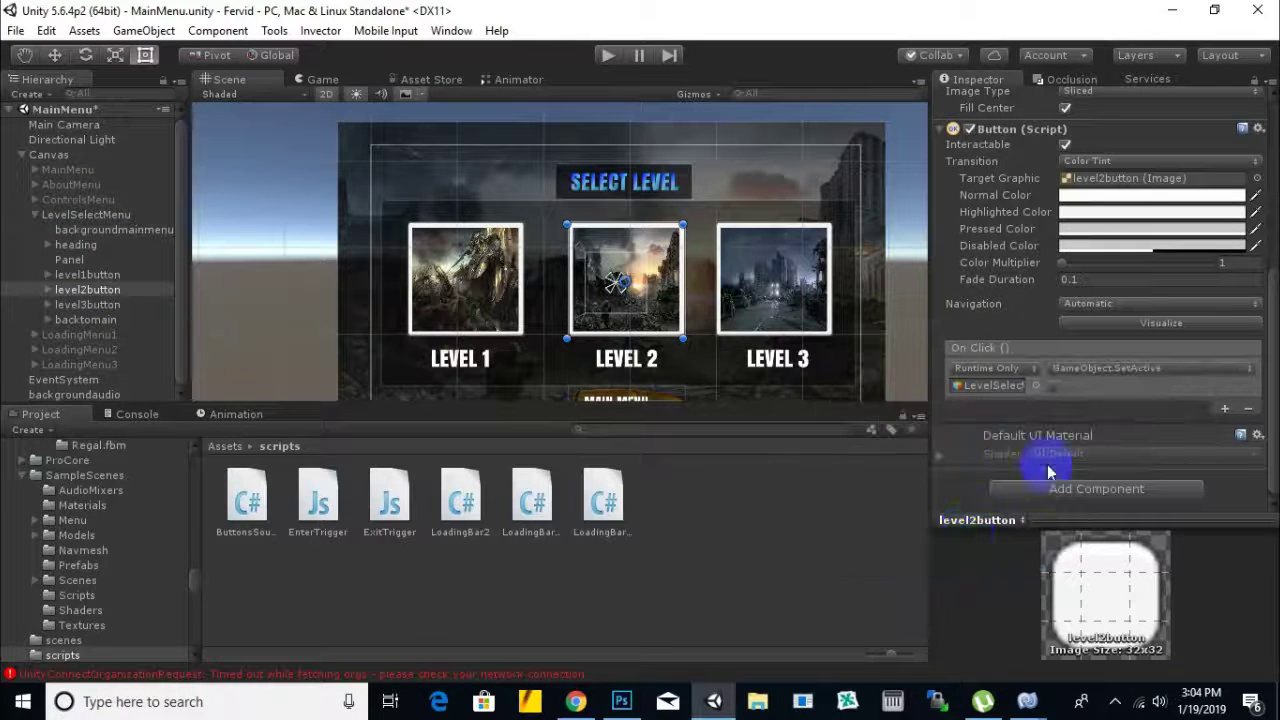
- Add a second On Click event to level2button that calls GameObject.SetActive on LoadingMenu2 with its checkbox on
{"action": "left_click", "coordinate": [1228, 412]}
{"action": "left_click_drag", "start_coordinate": [94, 349], "coordinate": [1140, 442]}
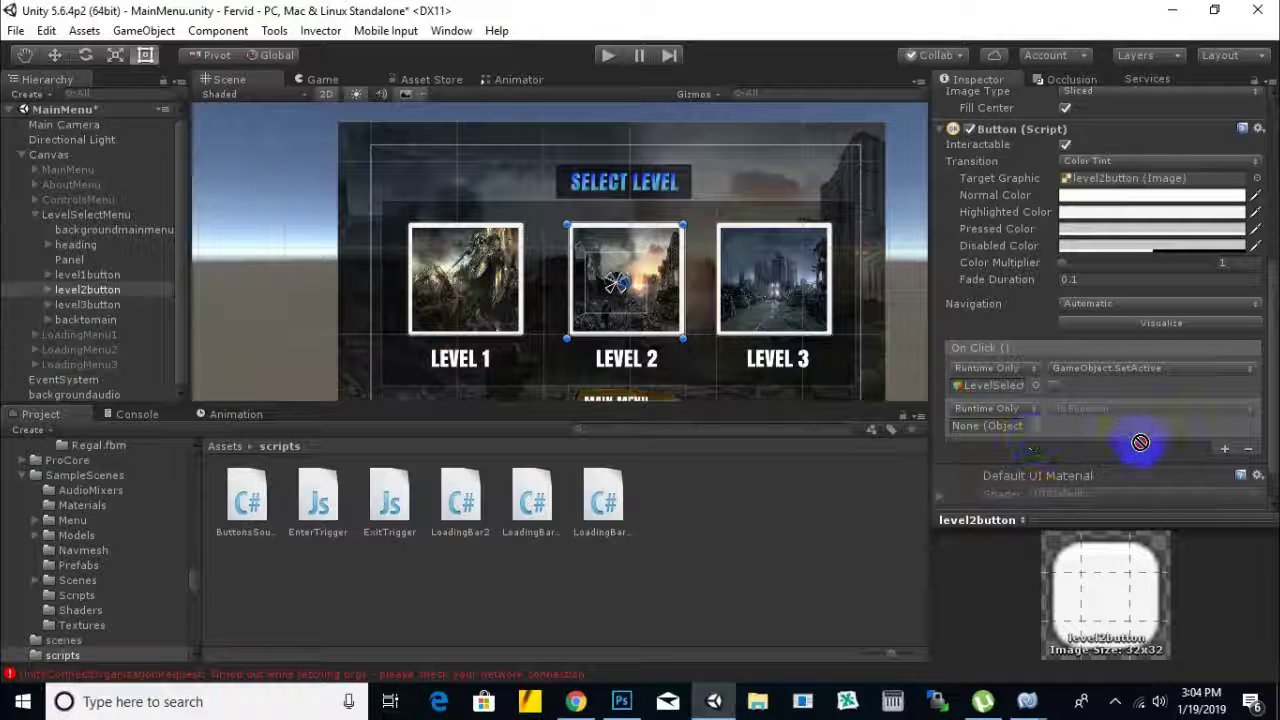
{"action": "left_click_drag", "start_coordinate": [1003, 430], "coordinate": [1000, 428]}
{"action": "left_click", "coordinate": [1110, 409]}
{"action": "mouse_move", "coordinate": [1090, 497]}
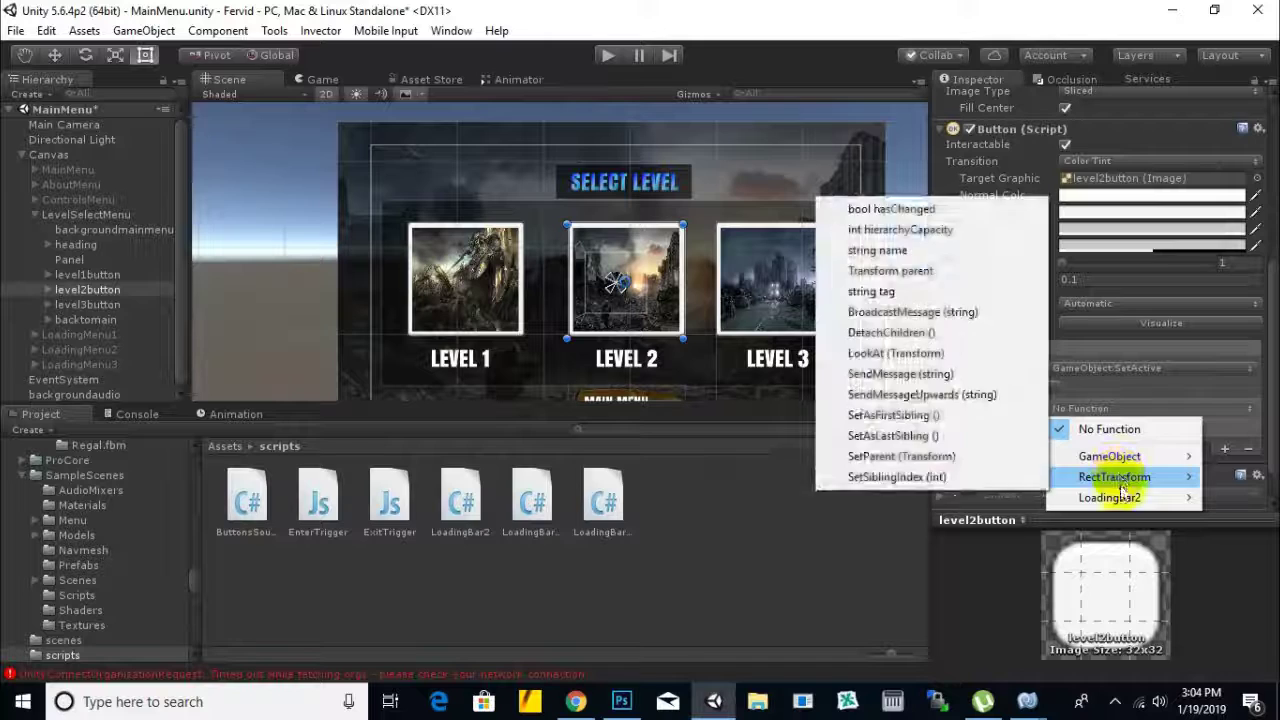
{"action": "mouse_move", "coordinate": [1105, 456]}
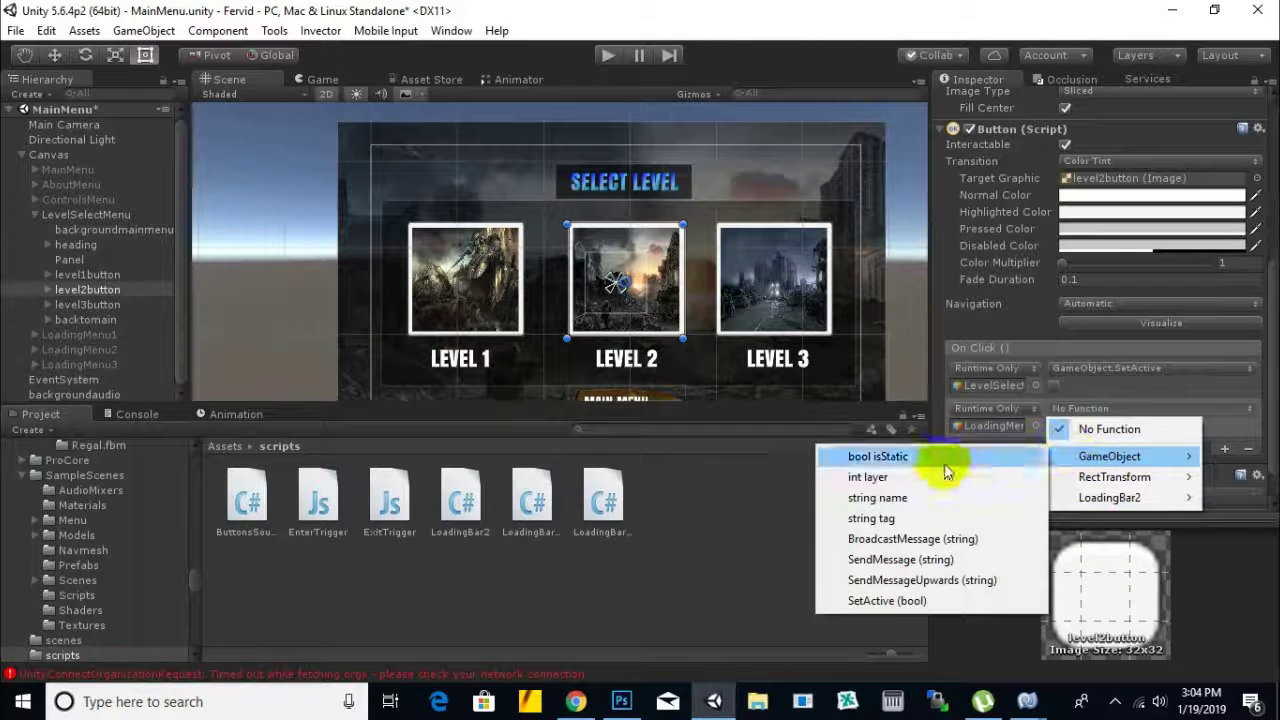
{"action": "left_click", "coordinate": [918, 600]}
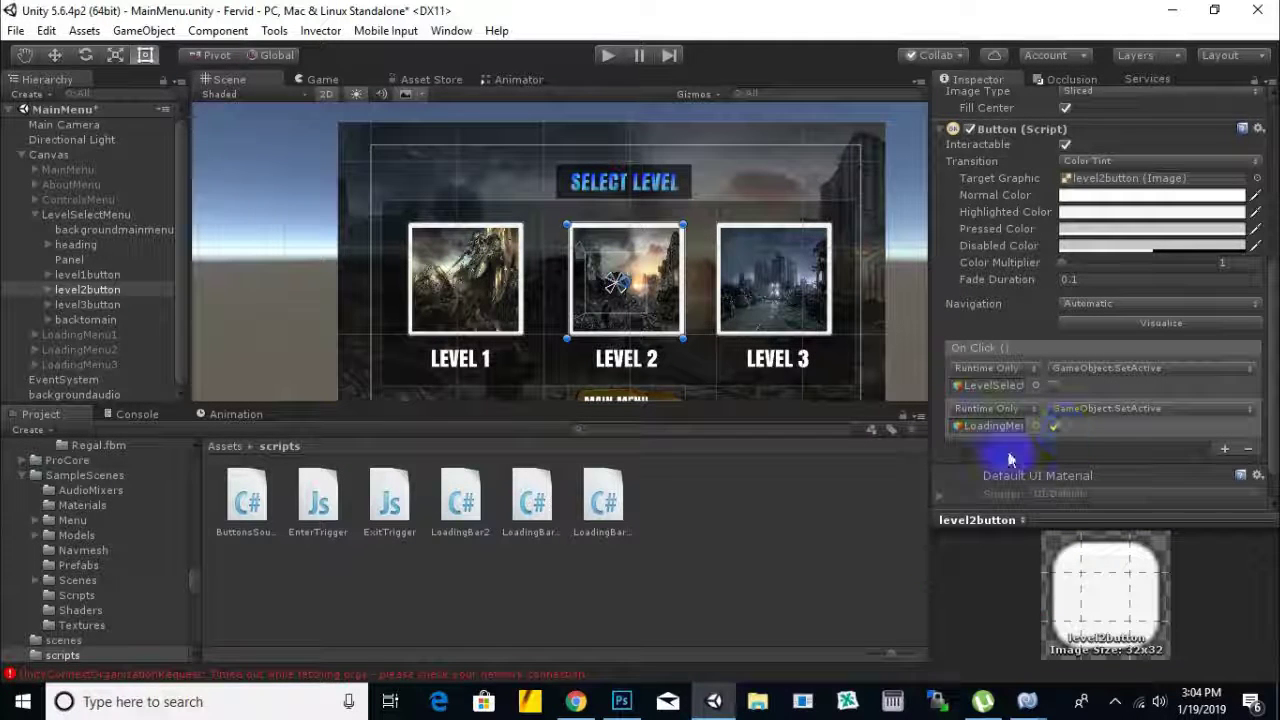
- Add an On Click event to level3button that calls GameObject.SetActive on LevelSelectMenu with its checkbox off
{"action": "left_click", "coordinate": [100, 306]}
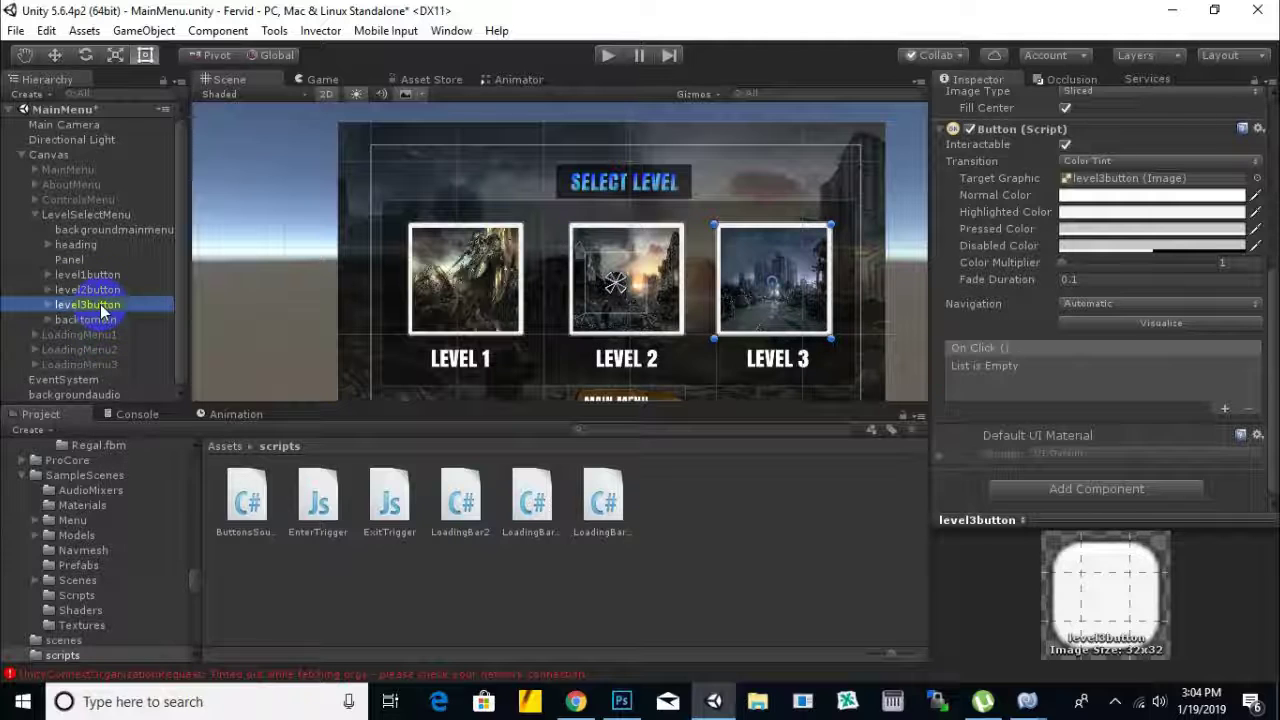
{"action": "left_click", "coordinate": [1224, 410]}
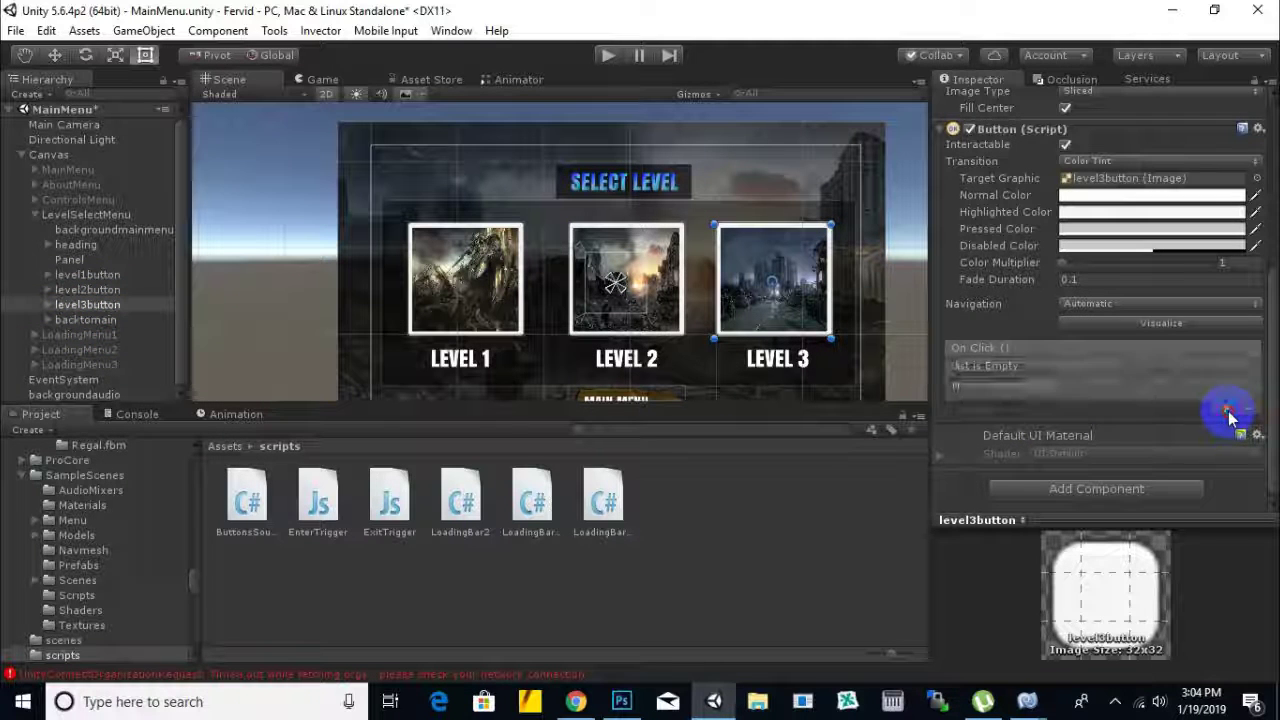
{"action": "left_click_drag", "start_coordinate": [80, 218], "coordinate": [955, 382]}
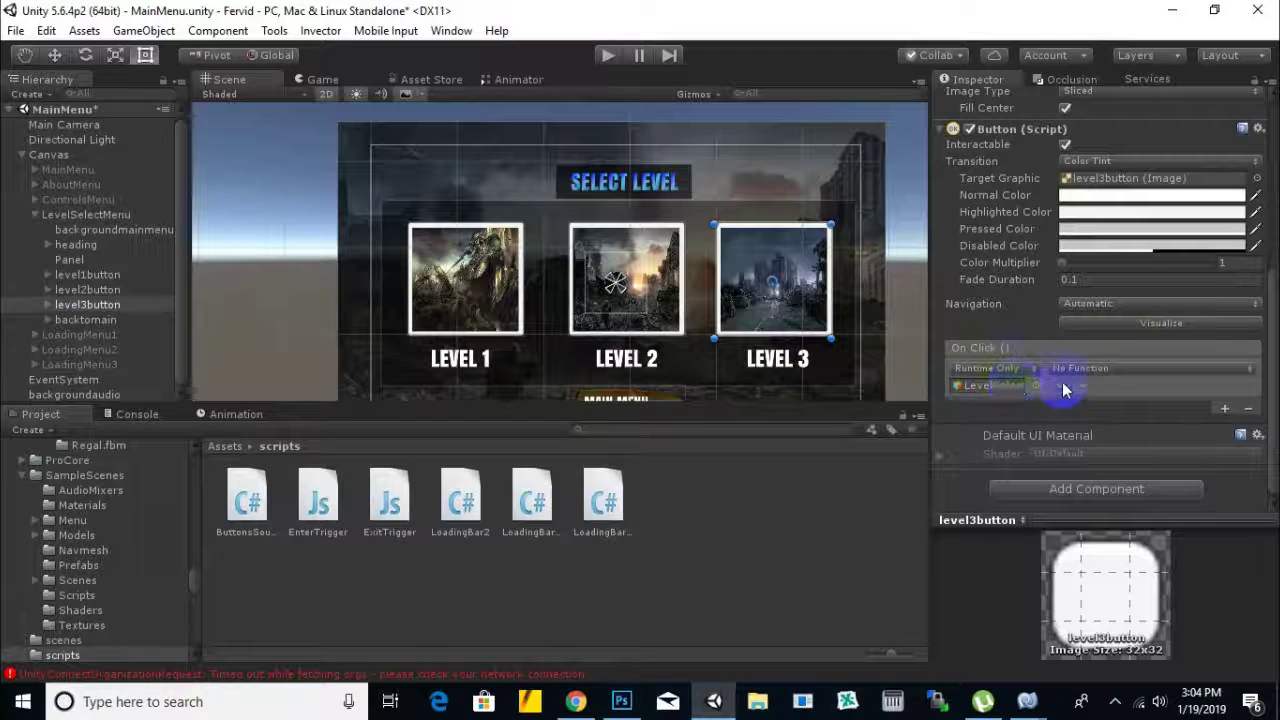
{"action": "left_click", "coordinate": [1075, 368]}
{"action": "mouse_move", "coordinate": [1105, 415]}
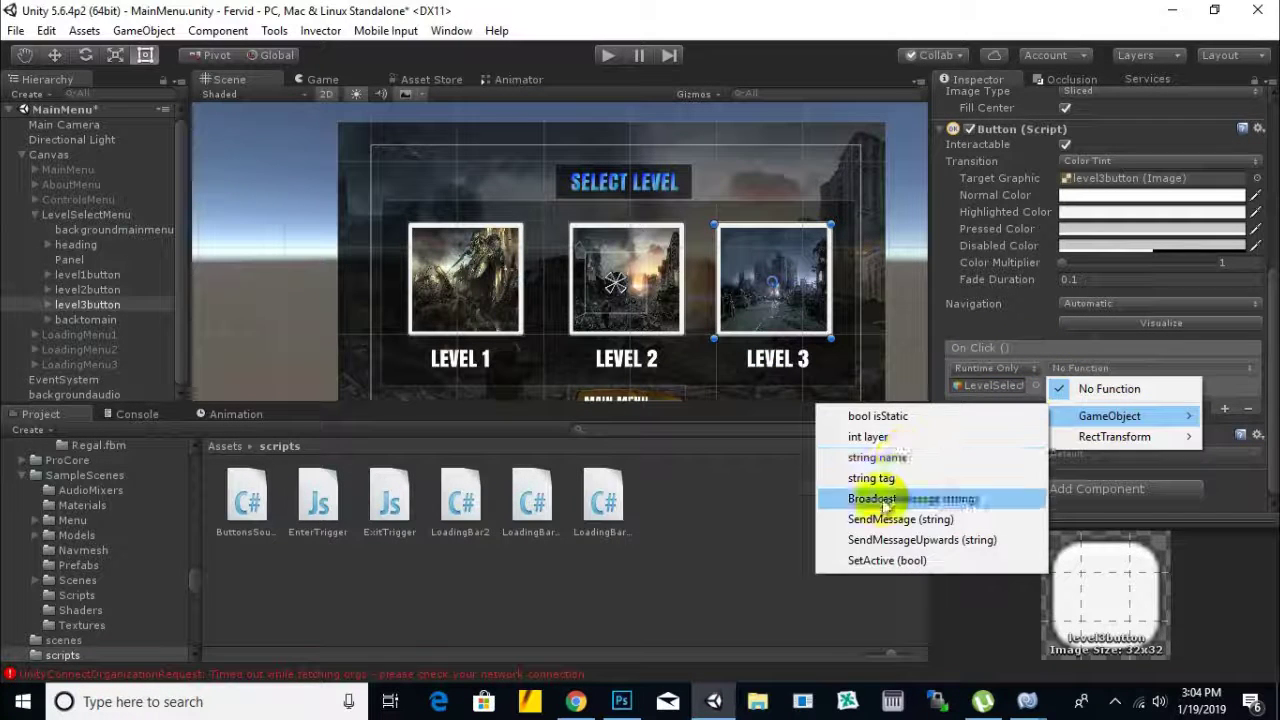
{"action": "left_click", "coordinate": [870, 560]}
- Add a second On Click event to level3button that calls GameObject.SetActive on LoadingMenu3 with its checkbox on
{"action": "left_click", "coordinate": [1225, 408]}
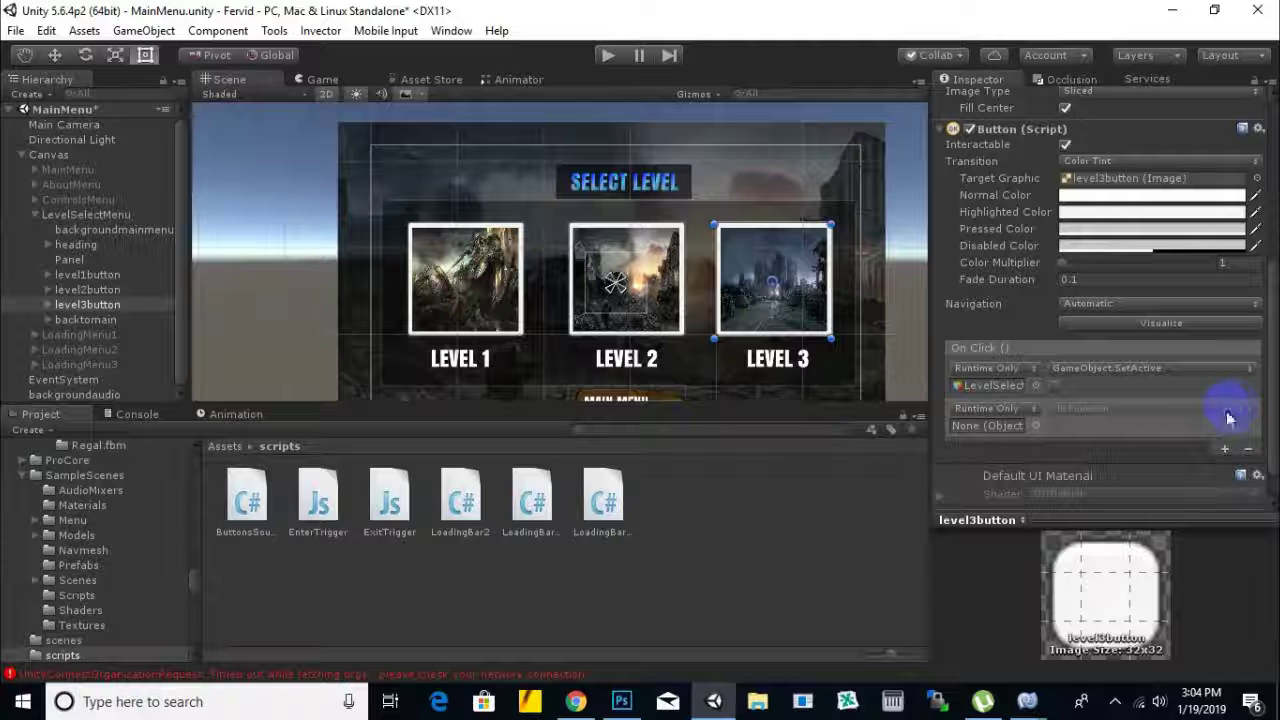
{"action": "left_click_drag", "start_coordinate": [95, 367], "coordinate": [1012, 428]}
{"action": "left_click", "coordinate": [1114, 408]}
{"action": "mouse_move", "coordinate": [1109, 456]}
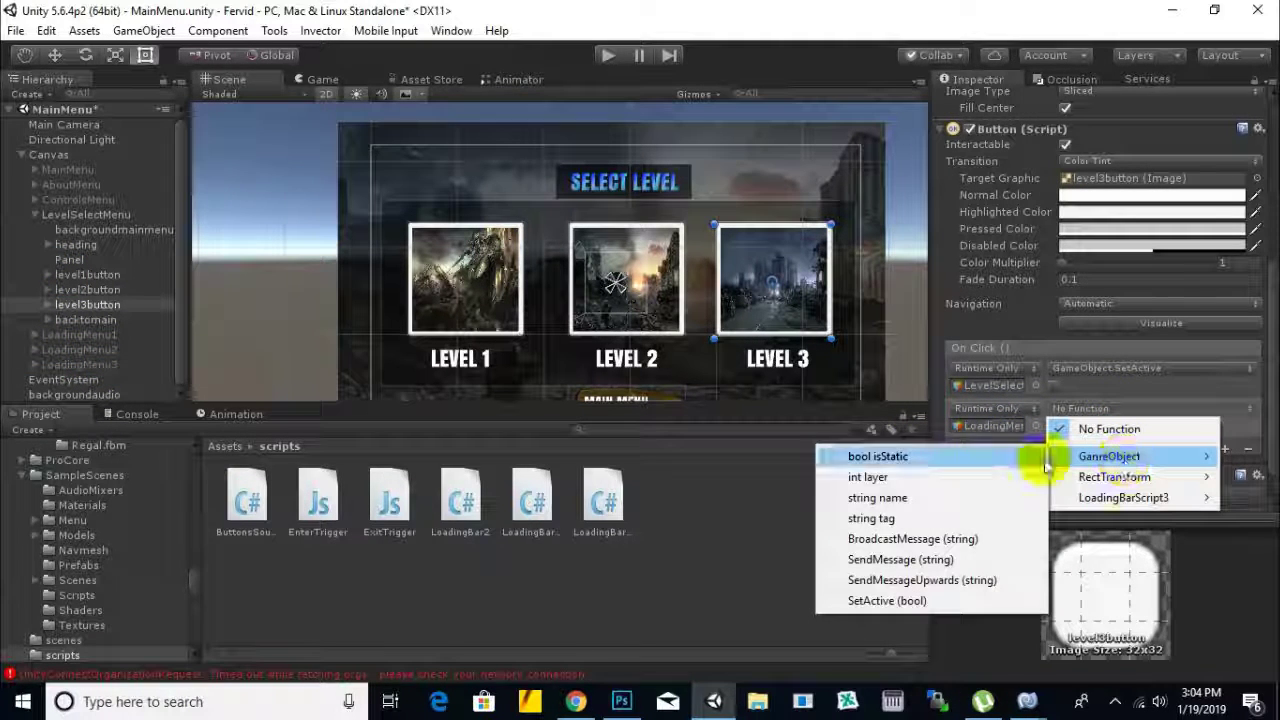
{"action": "left_click", "coordinate": [887, 600]}
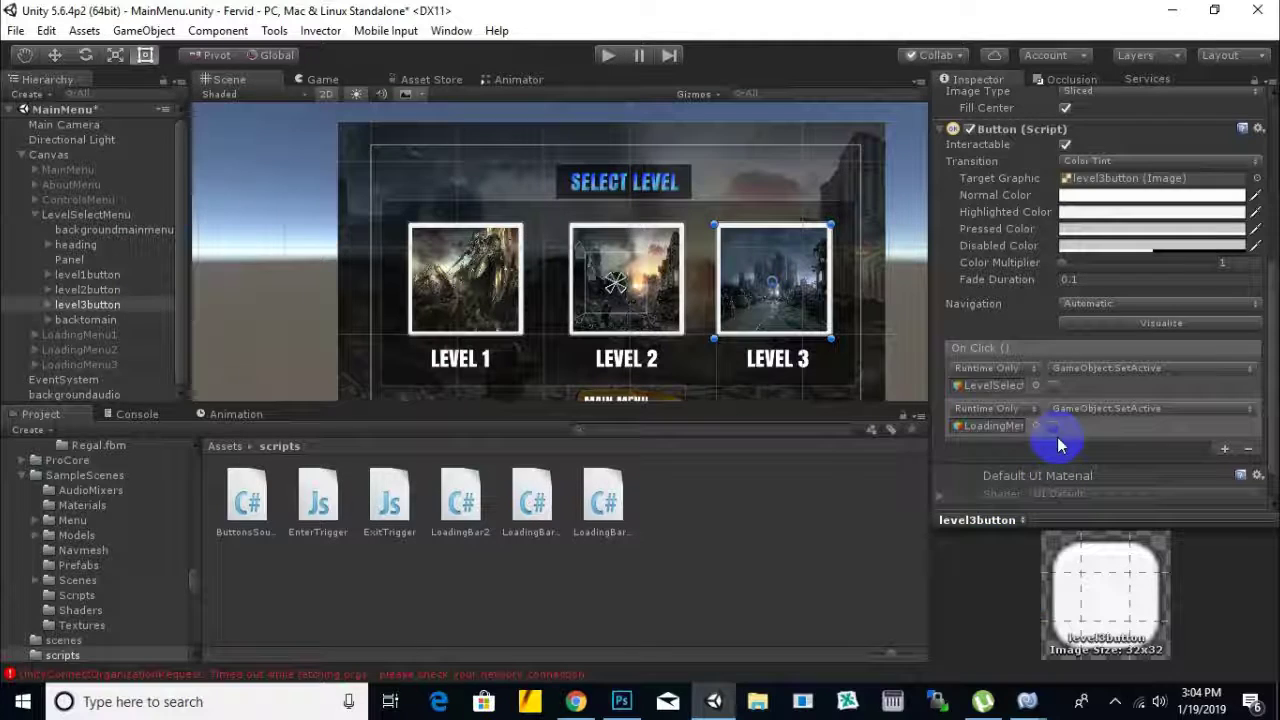
{"action": "left_click", "coordinate": [1054, 426]}
- Collapse LevelSelectMenu in the hierarchy, deactivate it and activate MainMenu
{"action": "scroll", "coordinate": [488, 318], "scroll_direction": "down", "scroll_amount": 1}
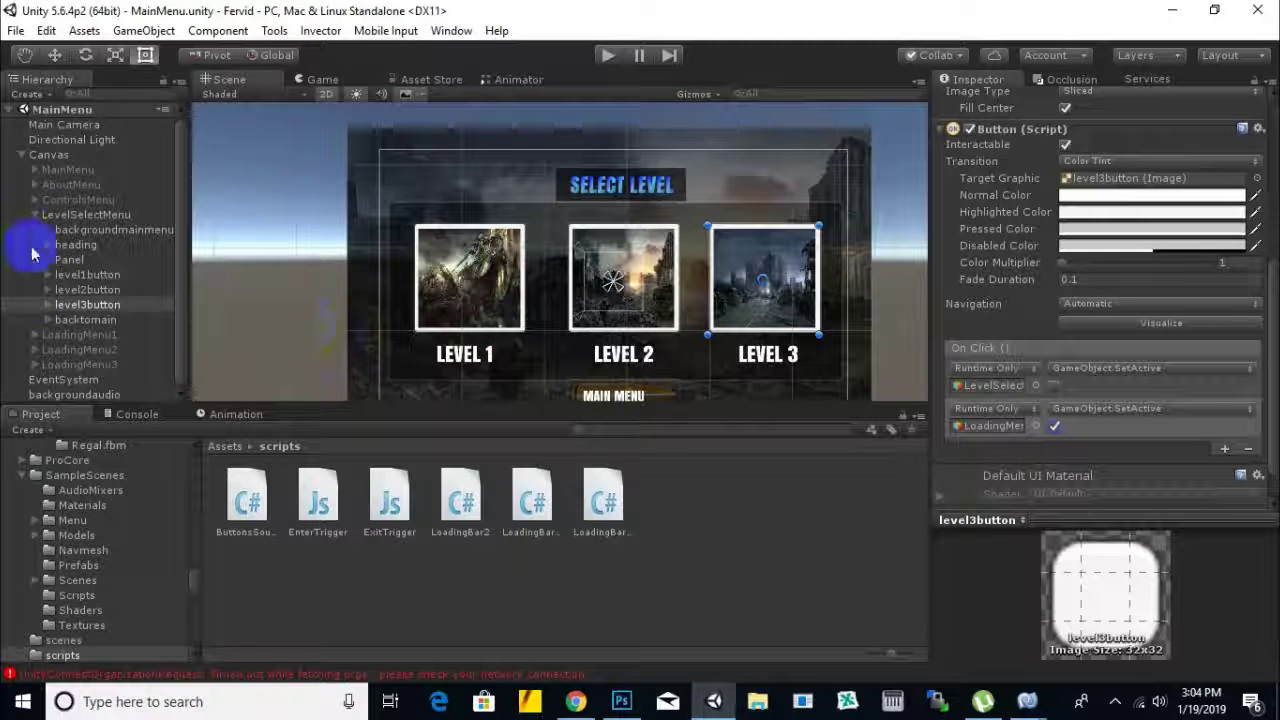
{"action": "scroll", "coordinate": [466, 268], "scroll_direction": "down", "scroll_amount": 2}
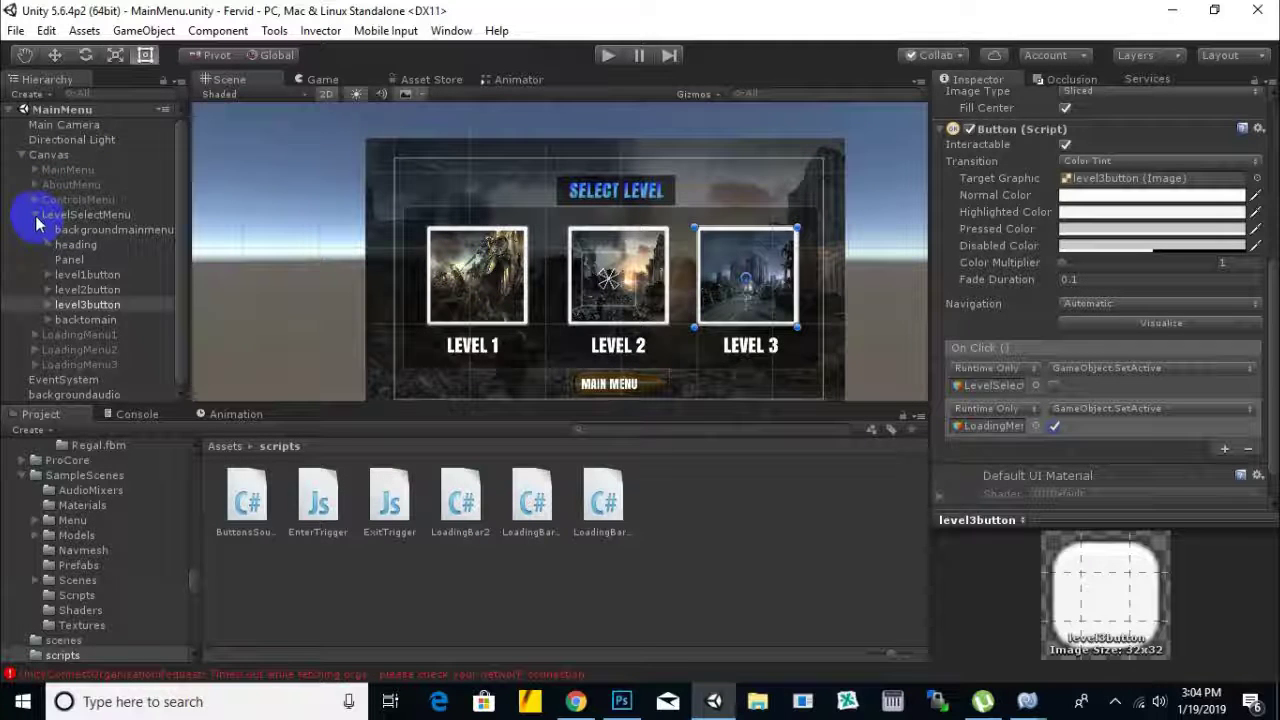
{"action": "left_click", "coordinate": [35, 214]}
{"action": "left_click", "coordinate": [88, 216]}
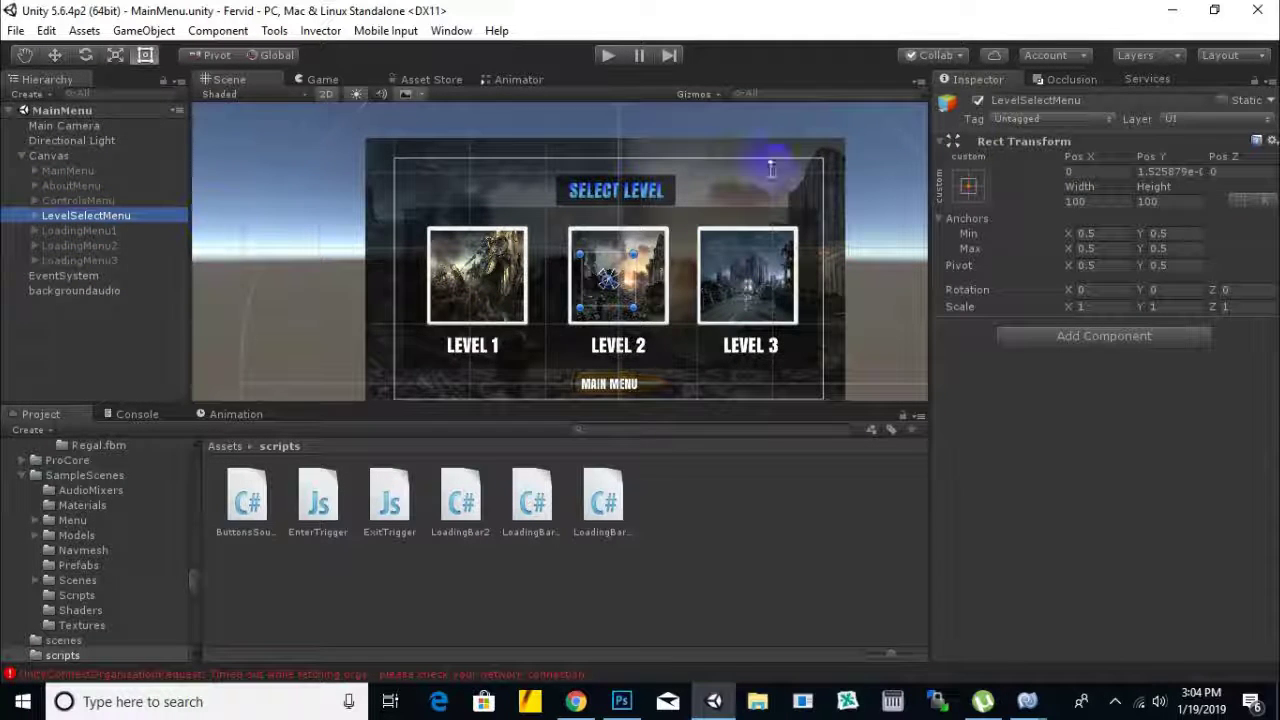
{"action": "left_click", "coordinate": [978, 101]}
{"action": "middle_click_drag", "start_coordinate": [486, 251], "coordinate": [564, 250]}
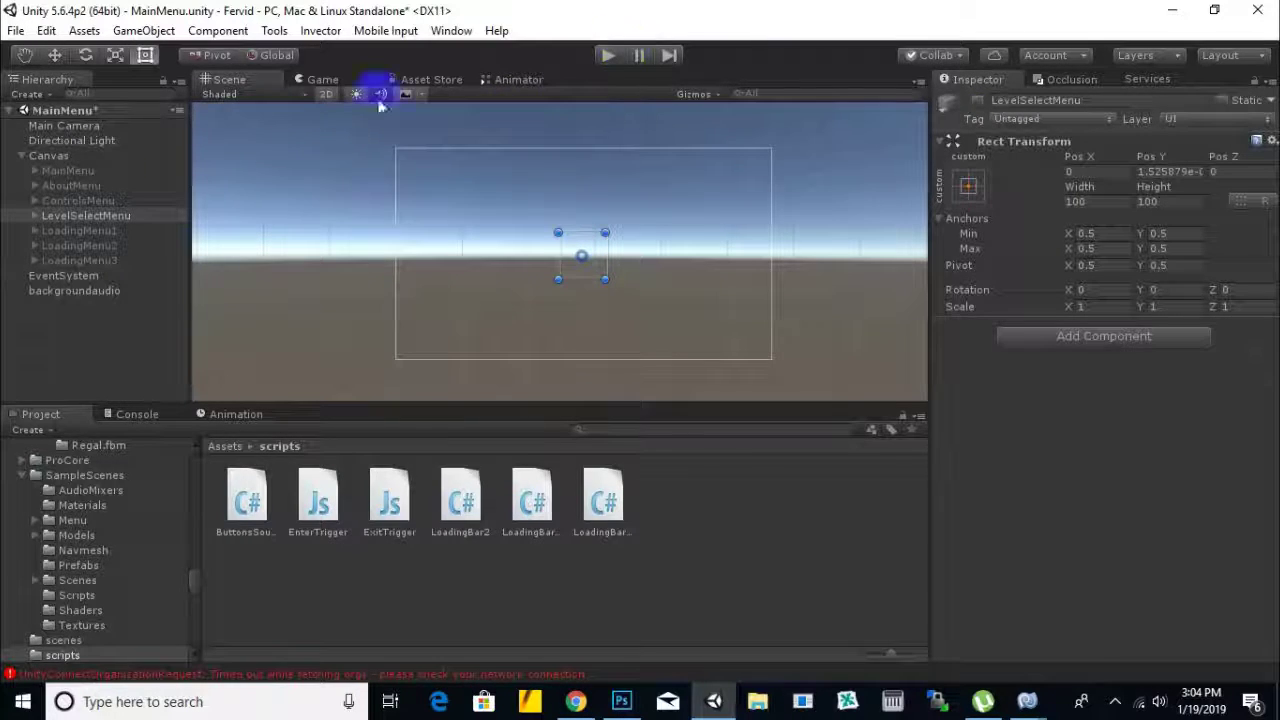
- Test the game in play mode by choosing Level 2 from level select and loading it from its loading screen, and stop playing
{"action": "left_click", "coordinate": [608, 55]}
{"action": "left_click", "coordinate": [608, 55]}
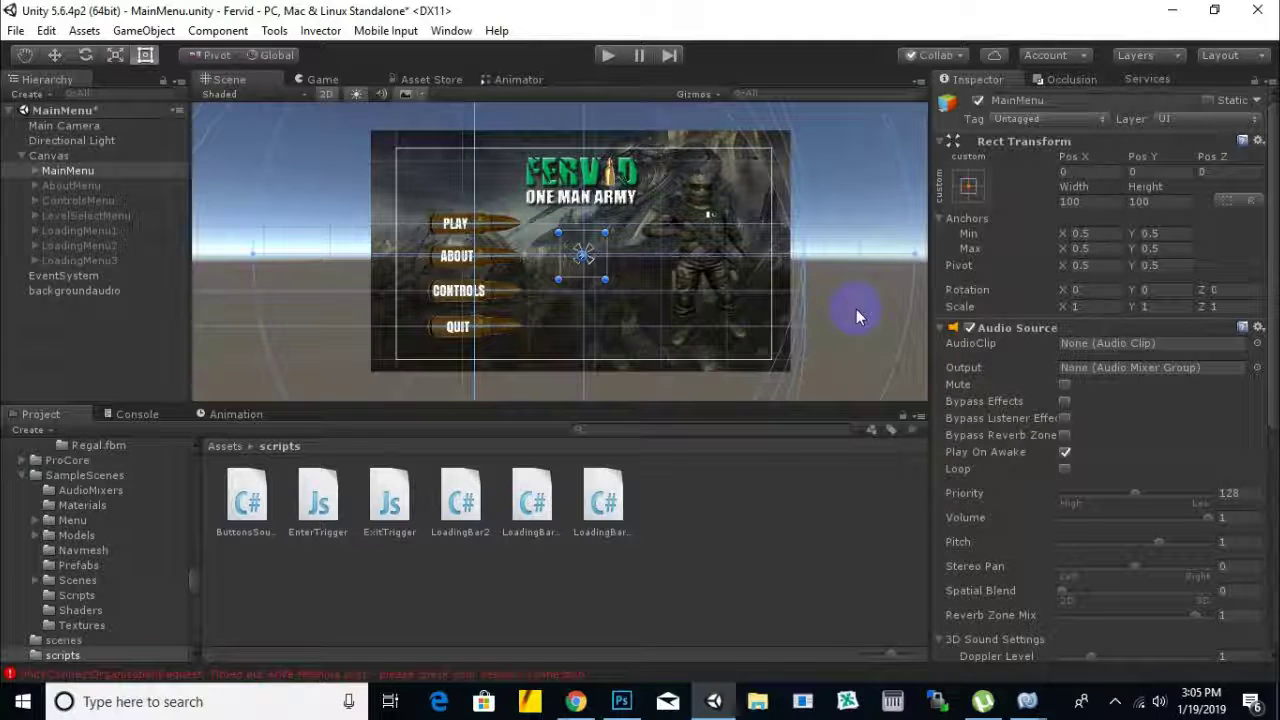
{"action": "left_click", "coordinate": [609, 58]}
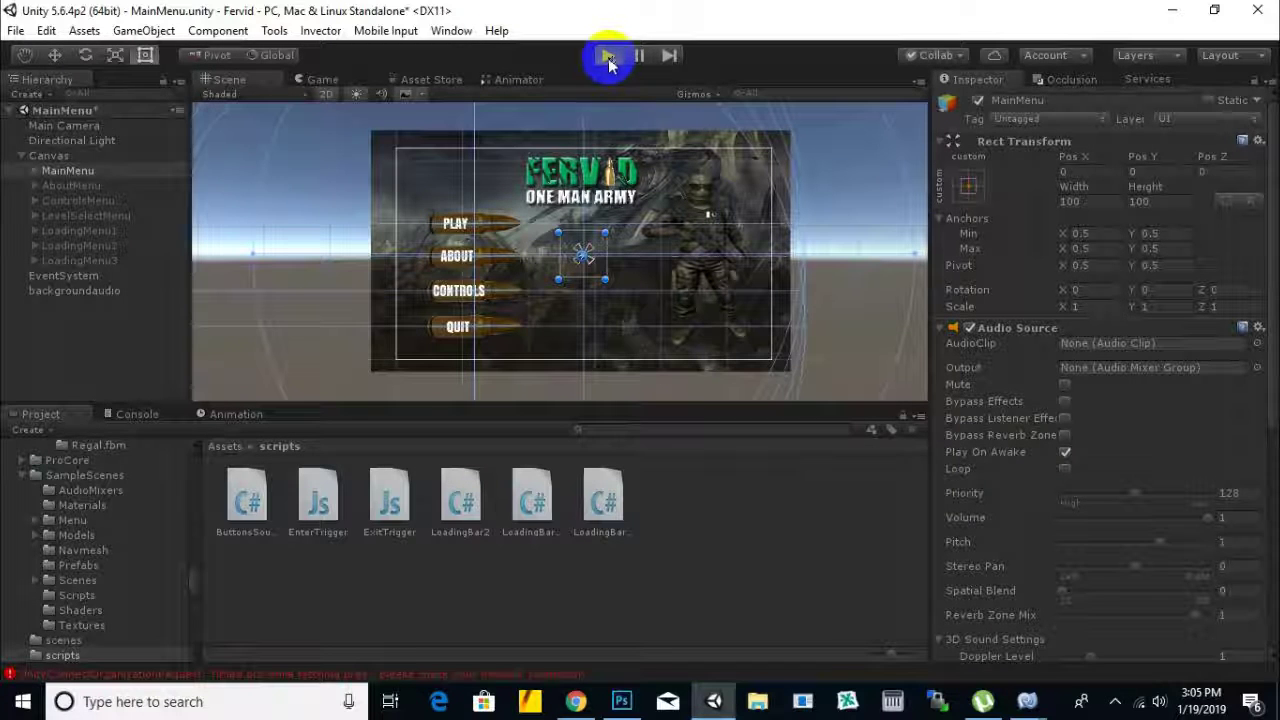
{"action": "left_click", "coordinate": [609, 57]}
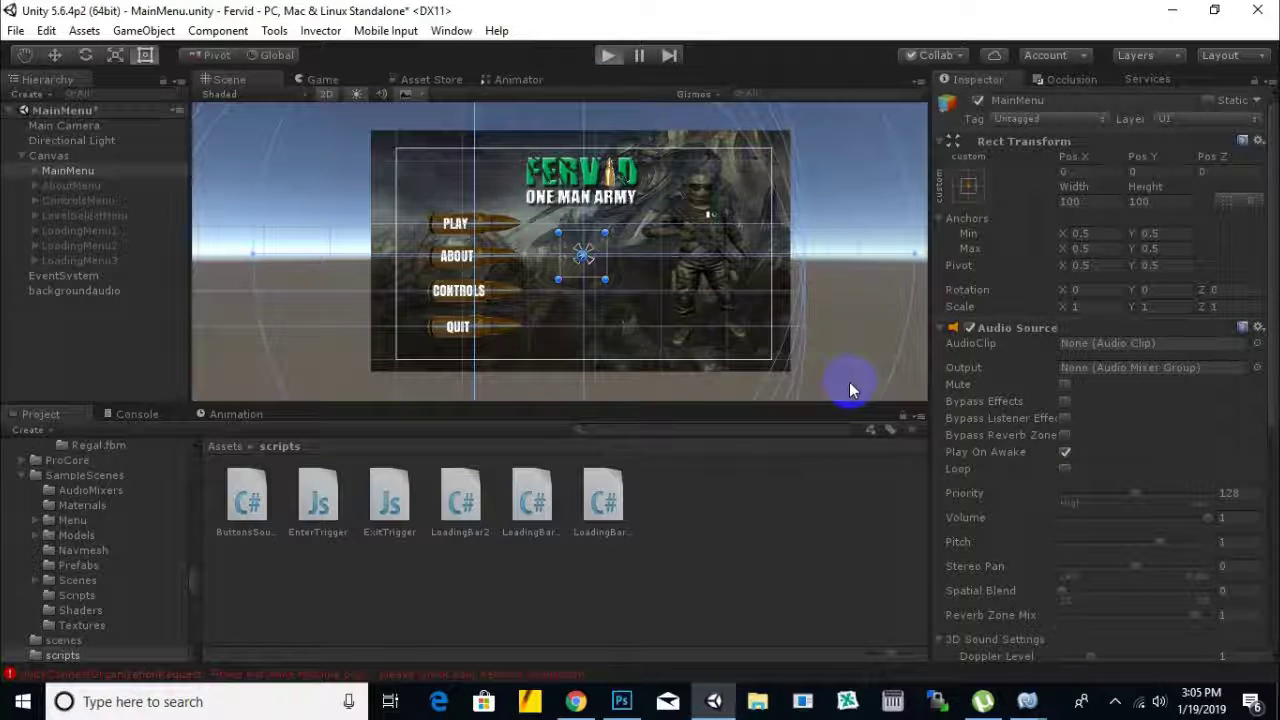
{"action": "key", "text": "ctrl+p"}
{"action": "left_click", "coordinate": [399, 294]}
{"action": "left_click", "coordinate": [591, 416]}
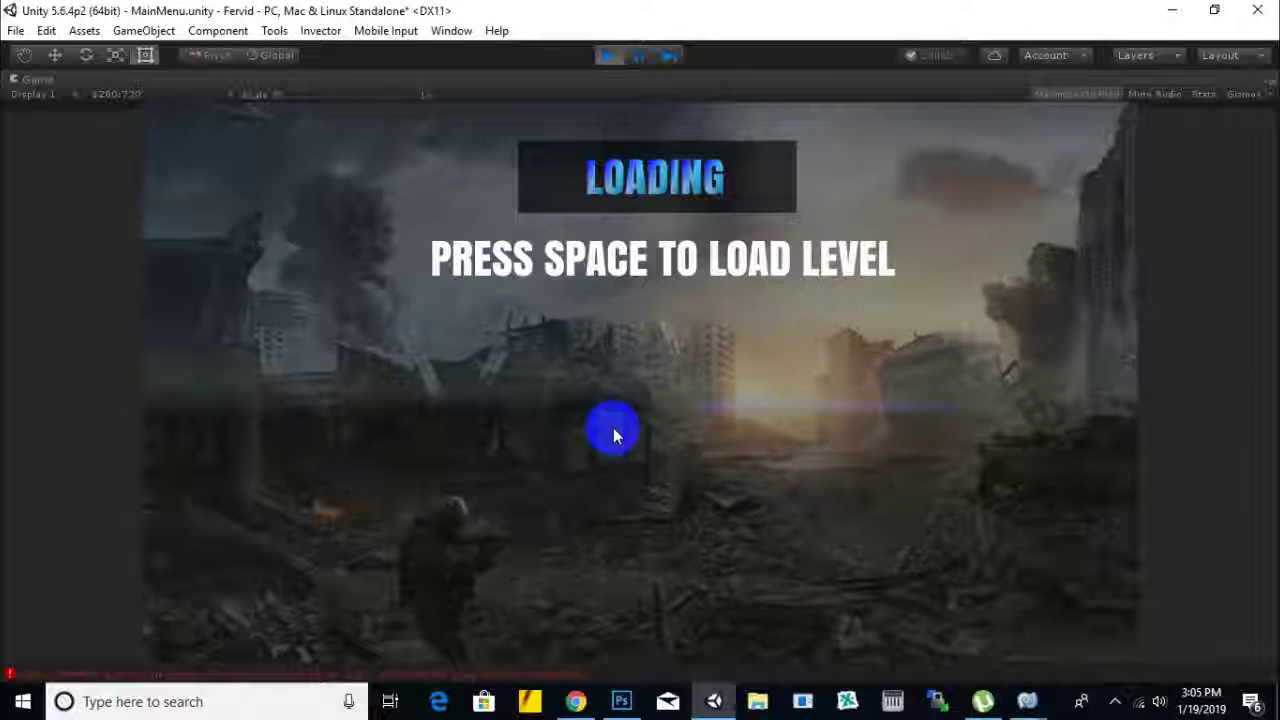
{"action": "key", "text": "space"}
{"action": "left_click", "coordinate": [667, 370]}
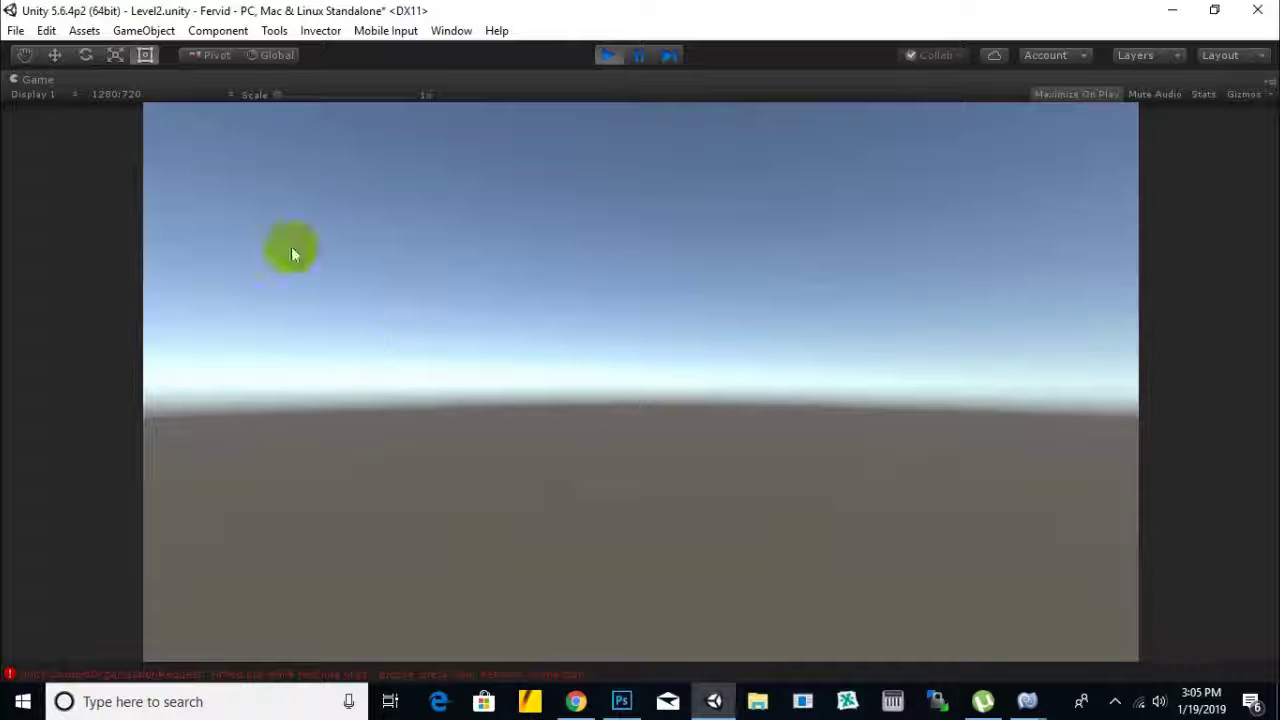
{"action": "left_click", "coordinate": [609, 56]}
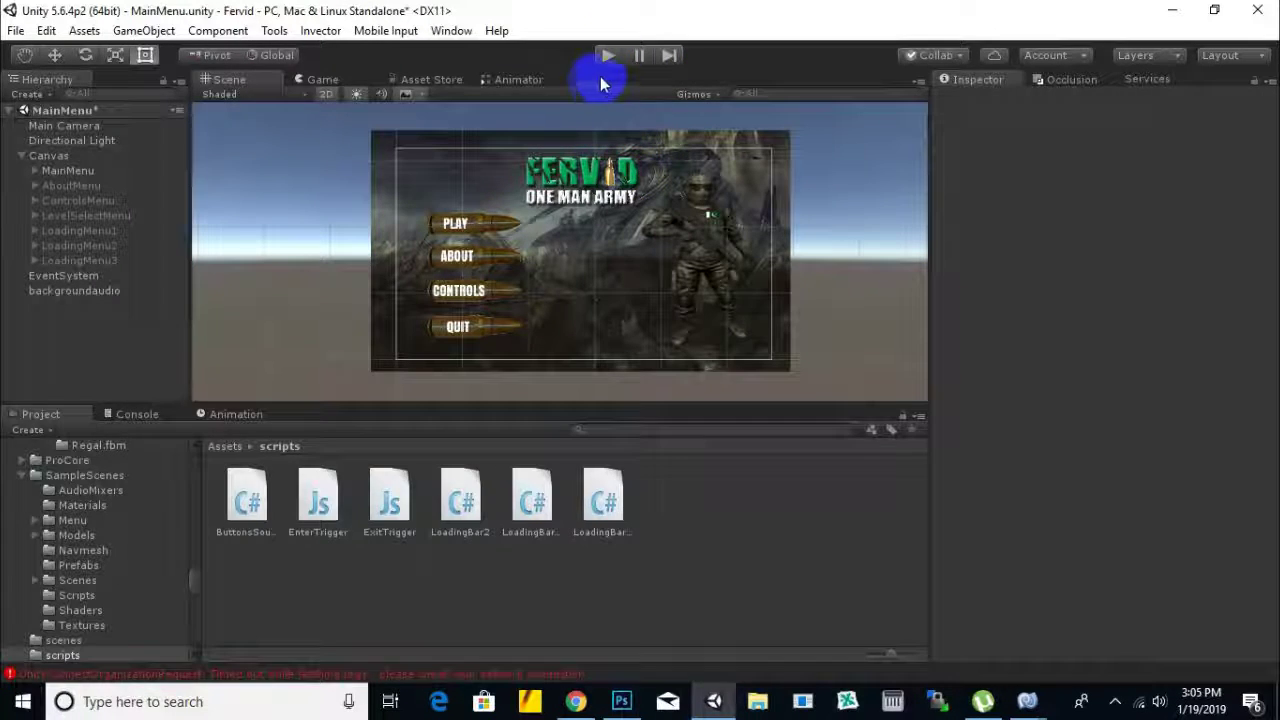
- Run the game again, load Level 3 through the level select and loading screens, and stop playing
{"action": "left_click", "coordinate": [607, 56]}
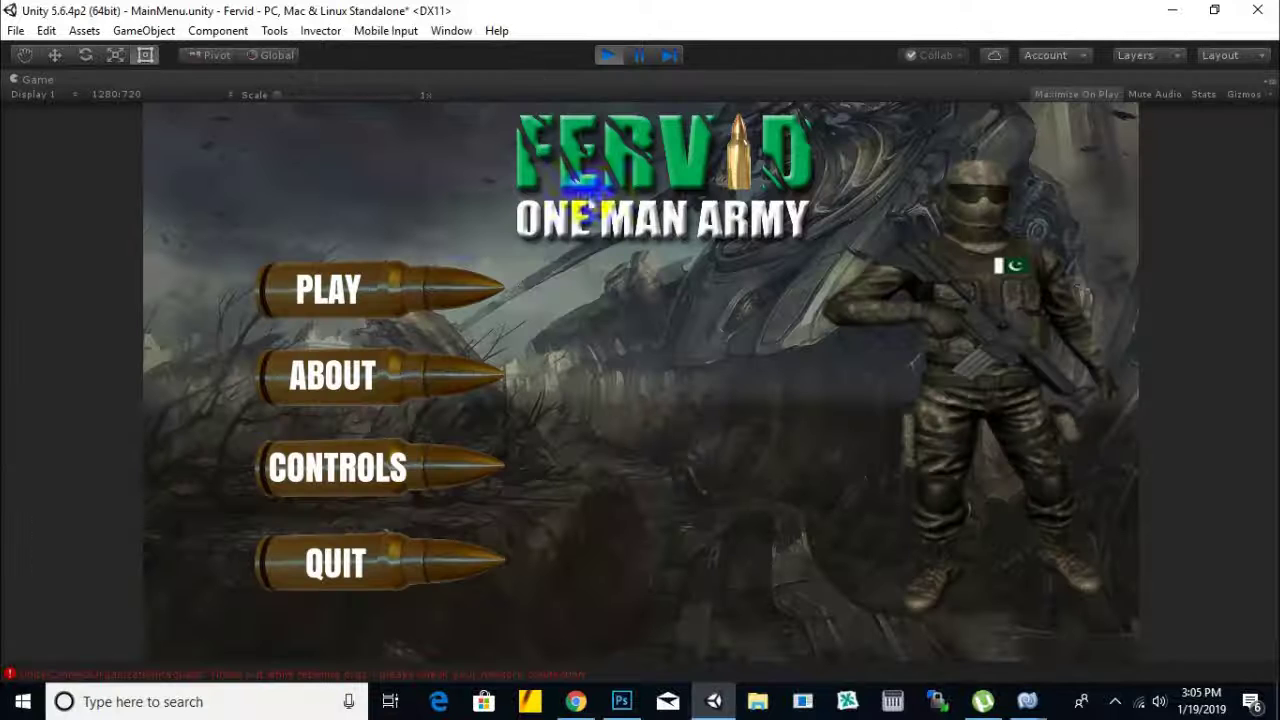
{"action": "left_click", "coordinate": [421, 280]}
{"action": "left_click", "coordinate": [909, 429]}
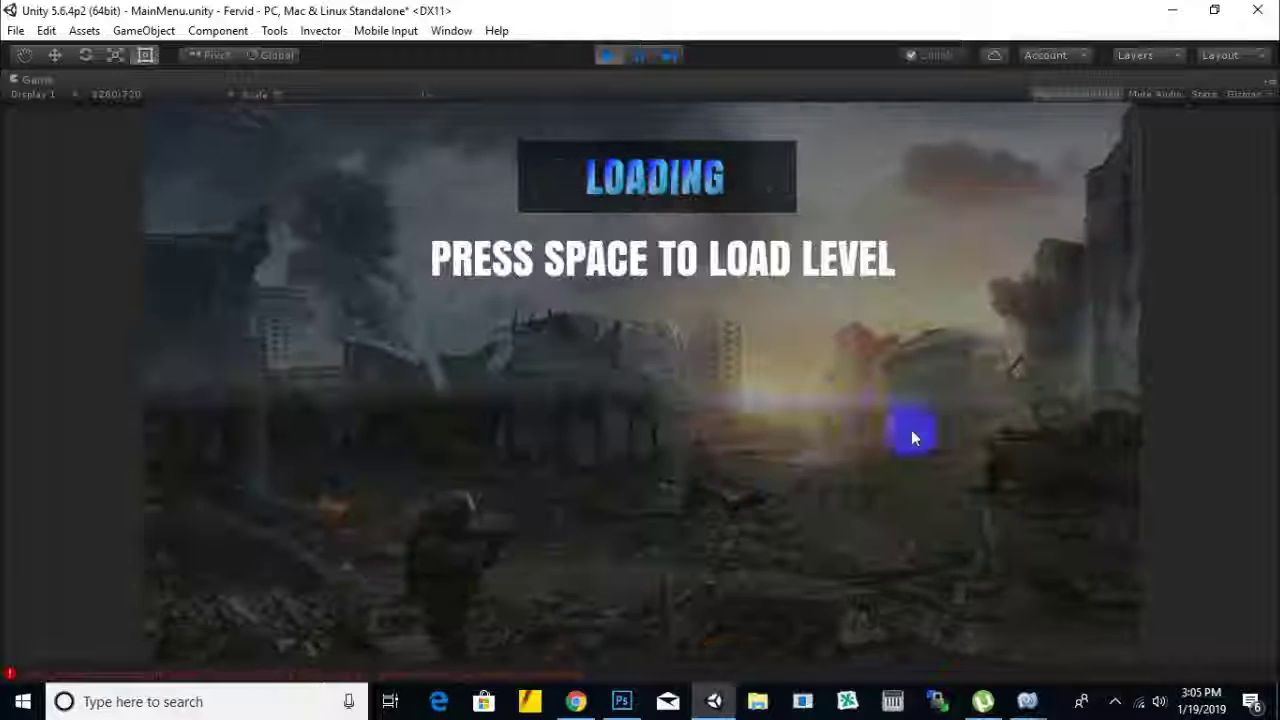
{"action": "left_click", "coordinate": [752, 394]}
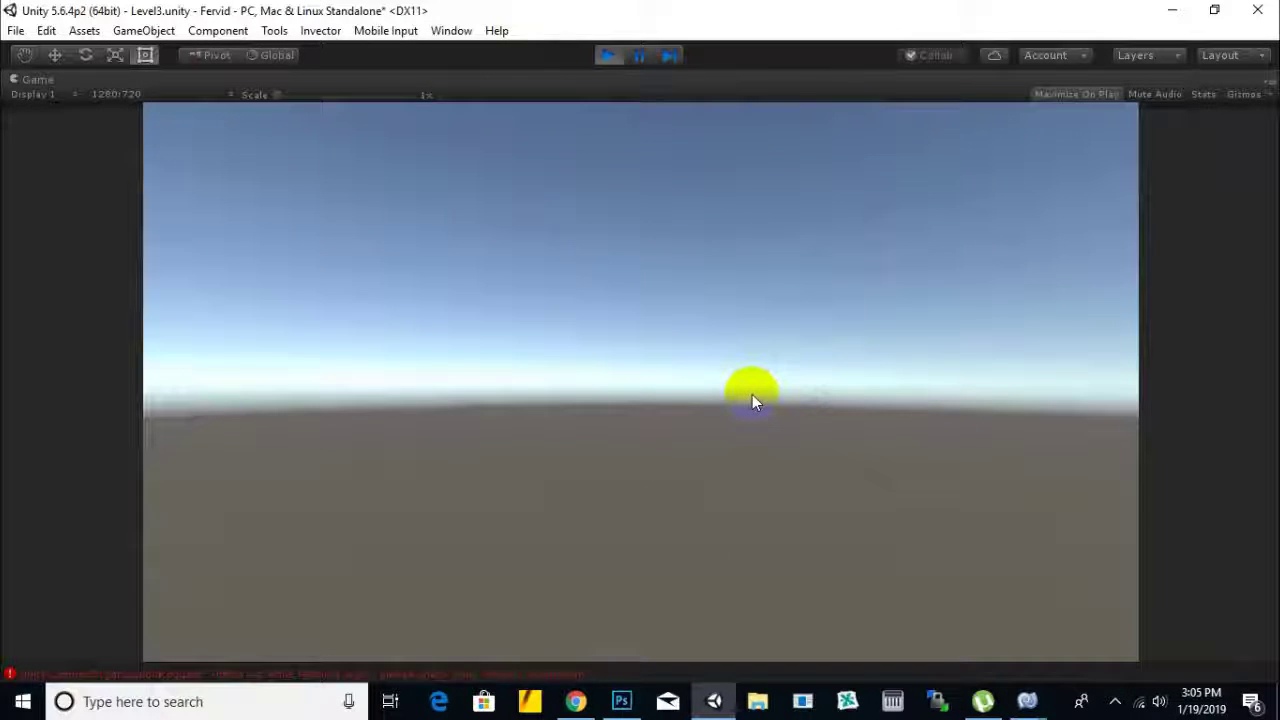
{"action": "left_click", "coordinate": [607, 55]}
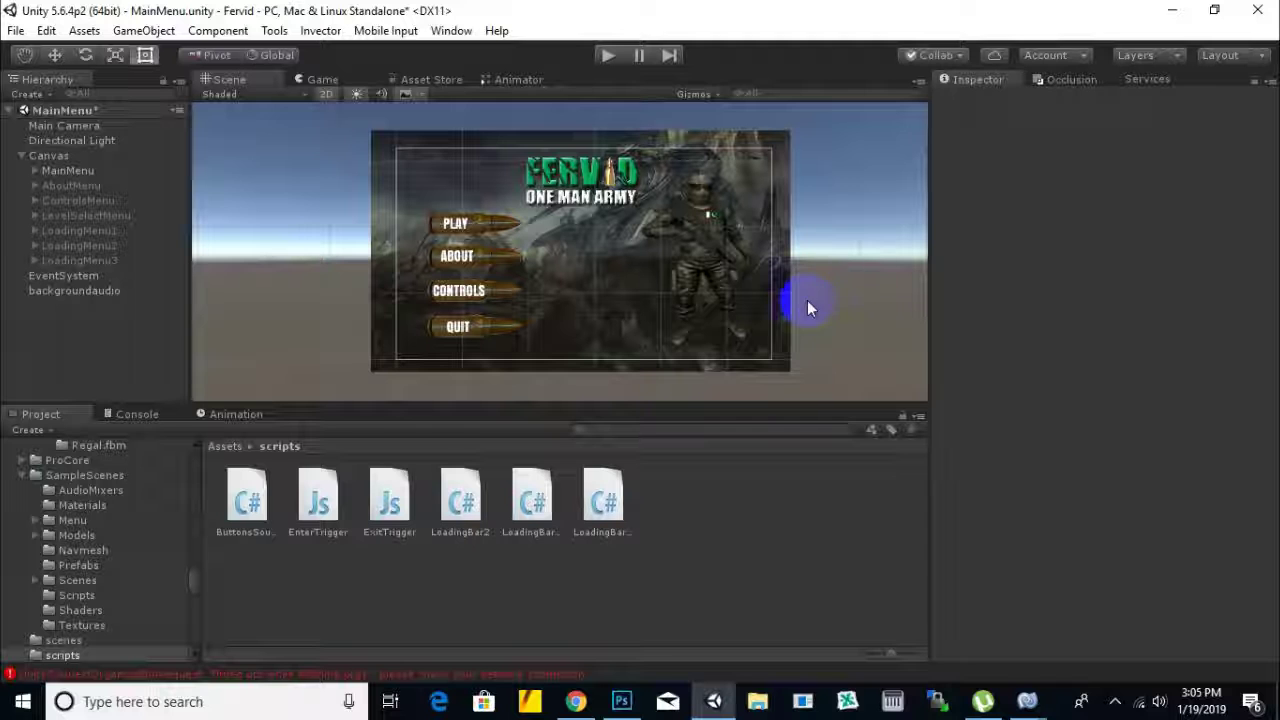
- Run the game, return from the About screen to the main menu and open Level 1's loading screen from level select
{"action": "left_click", "coordinate": [612, 57]}
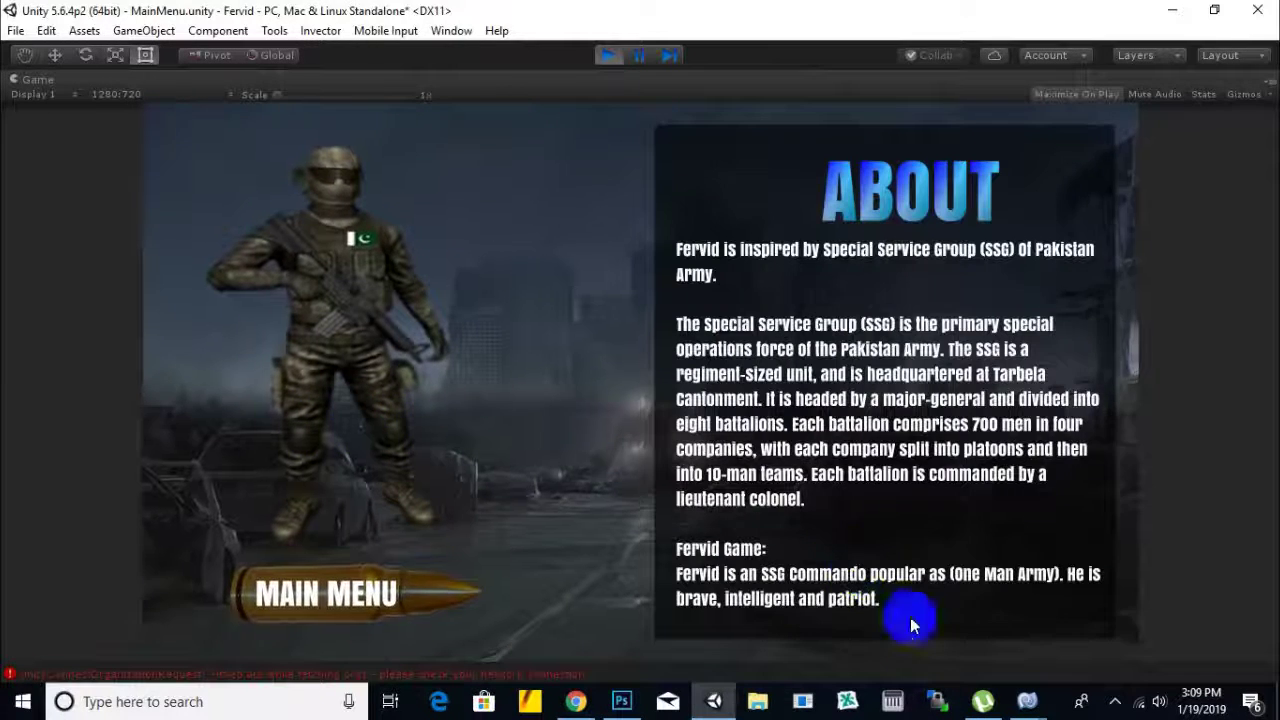
{"action": "left_click", "coordinate": [312, 596]}
{"action": "left_click", "coordinate": [337, 288]}
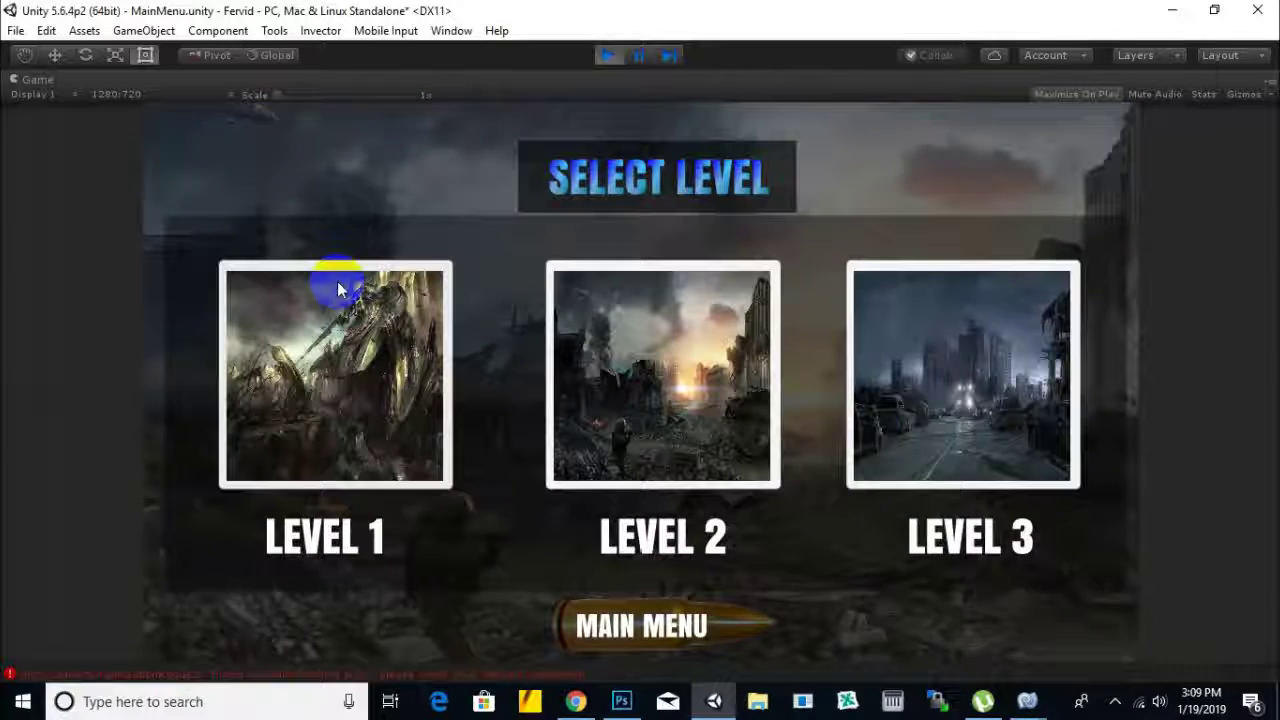
{"action": "left_click", "coordinate": [277, 406]}
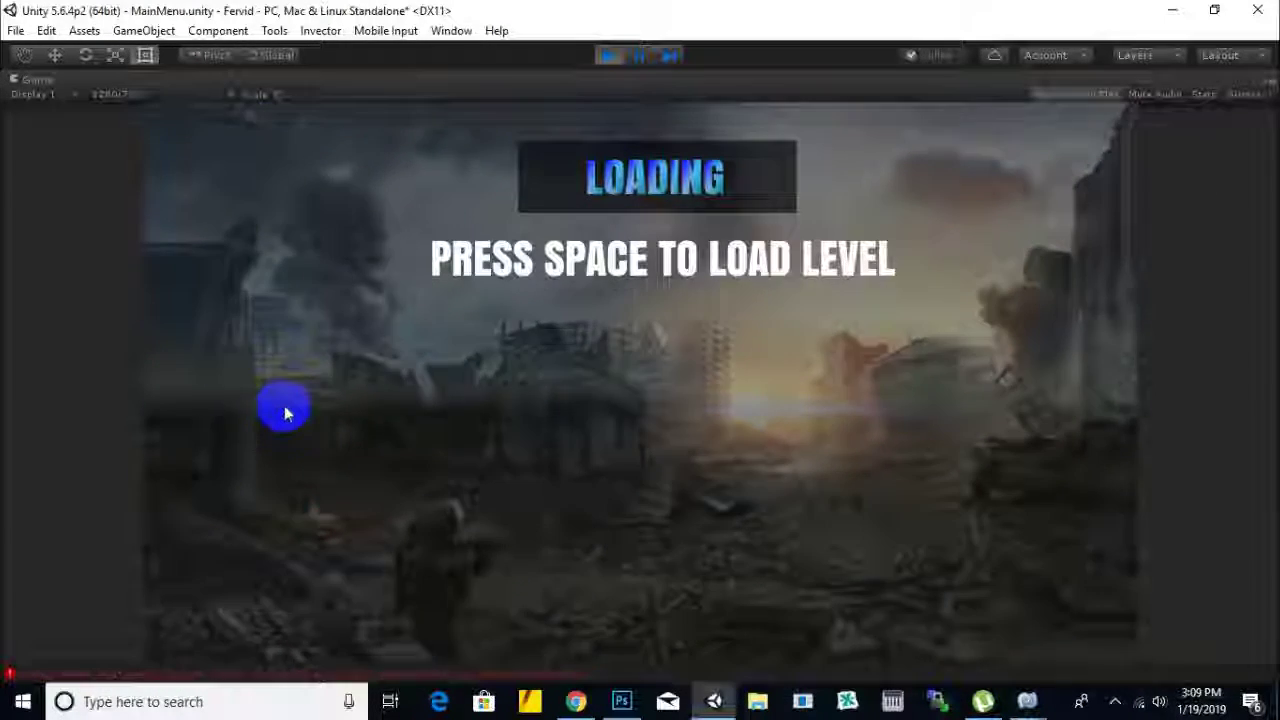